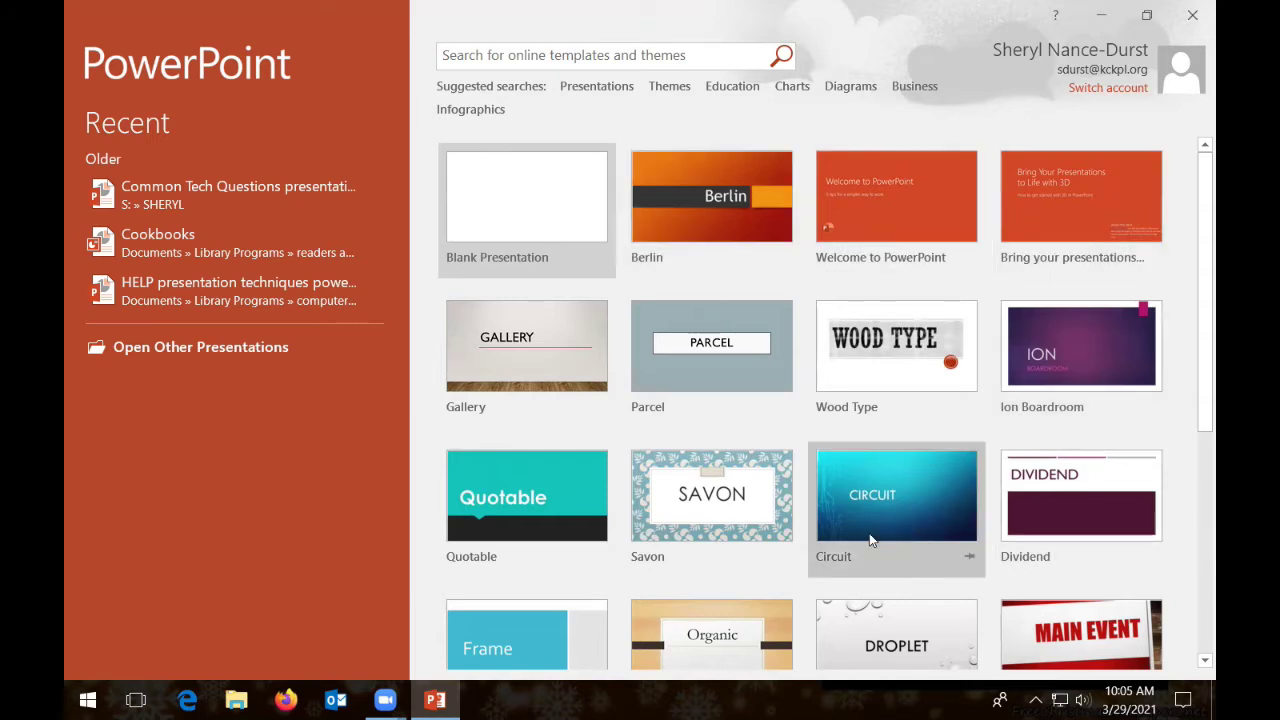
Create a new presentation from the Berlin theme using its pink colour variant.
scroll(1075, 490, down, 5)
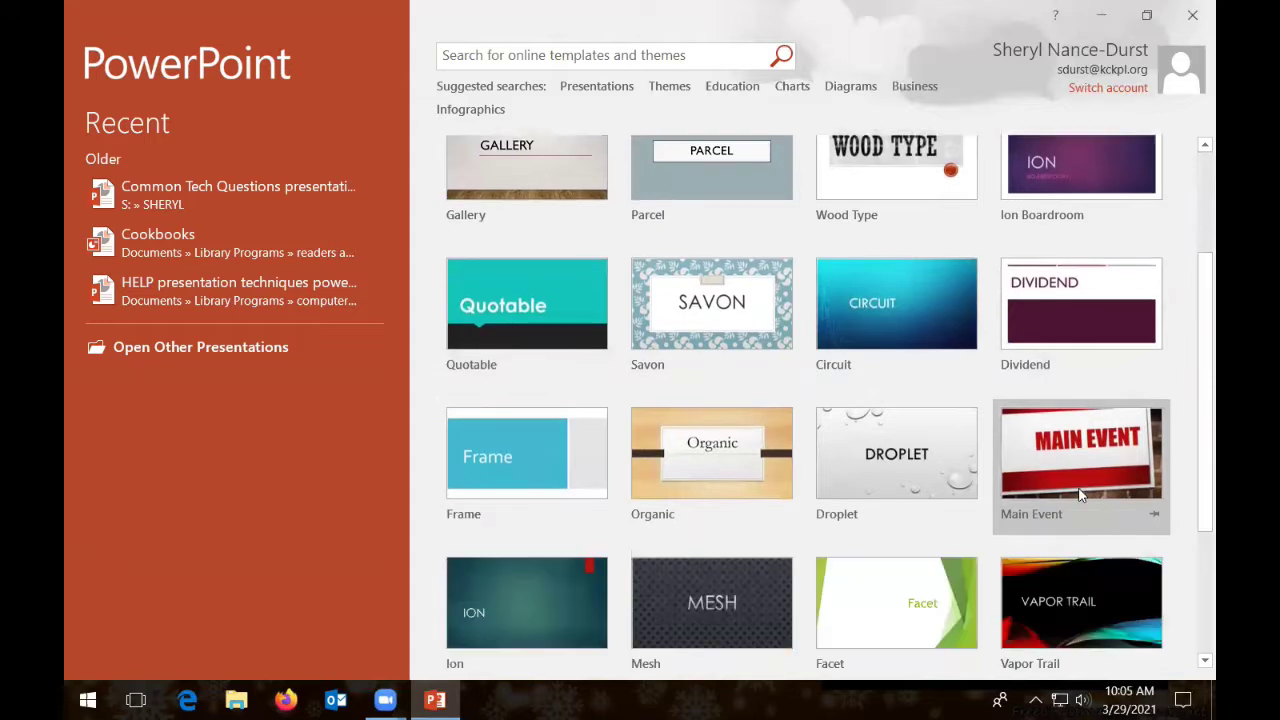
scroll(888, 552, up, 2)
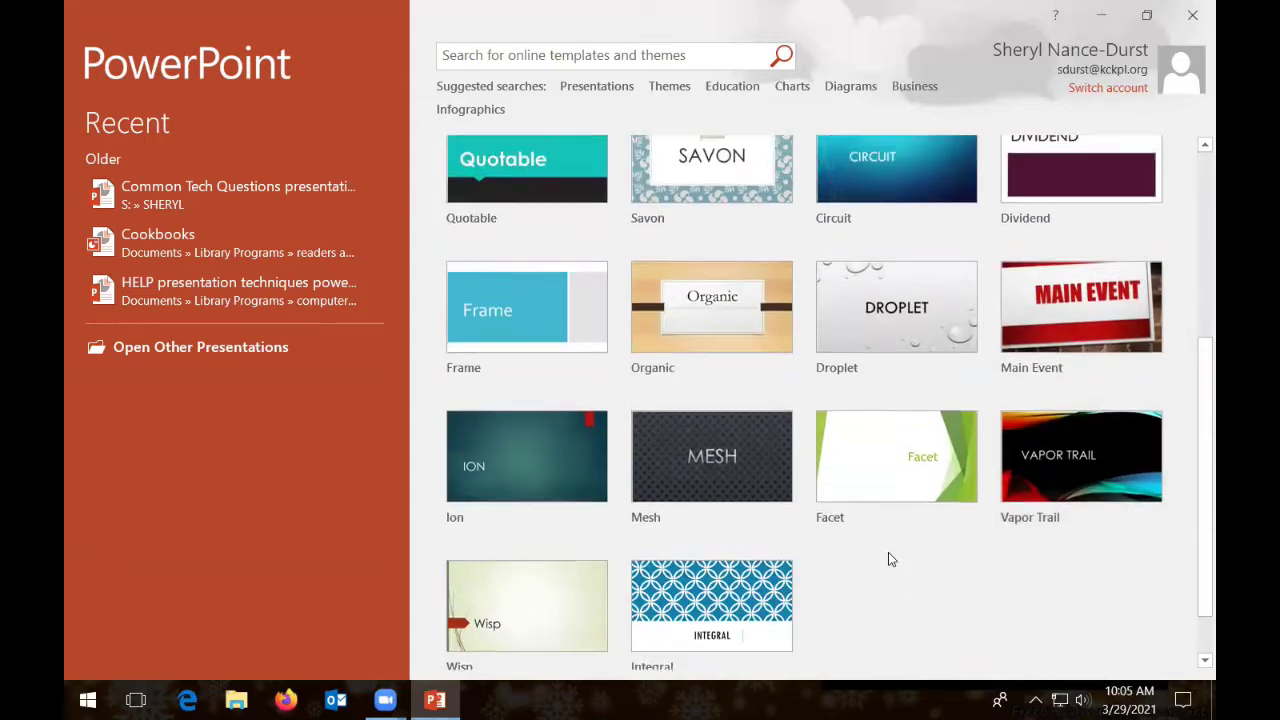
scroll(888, 543, up, 3)
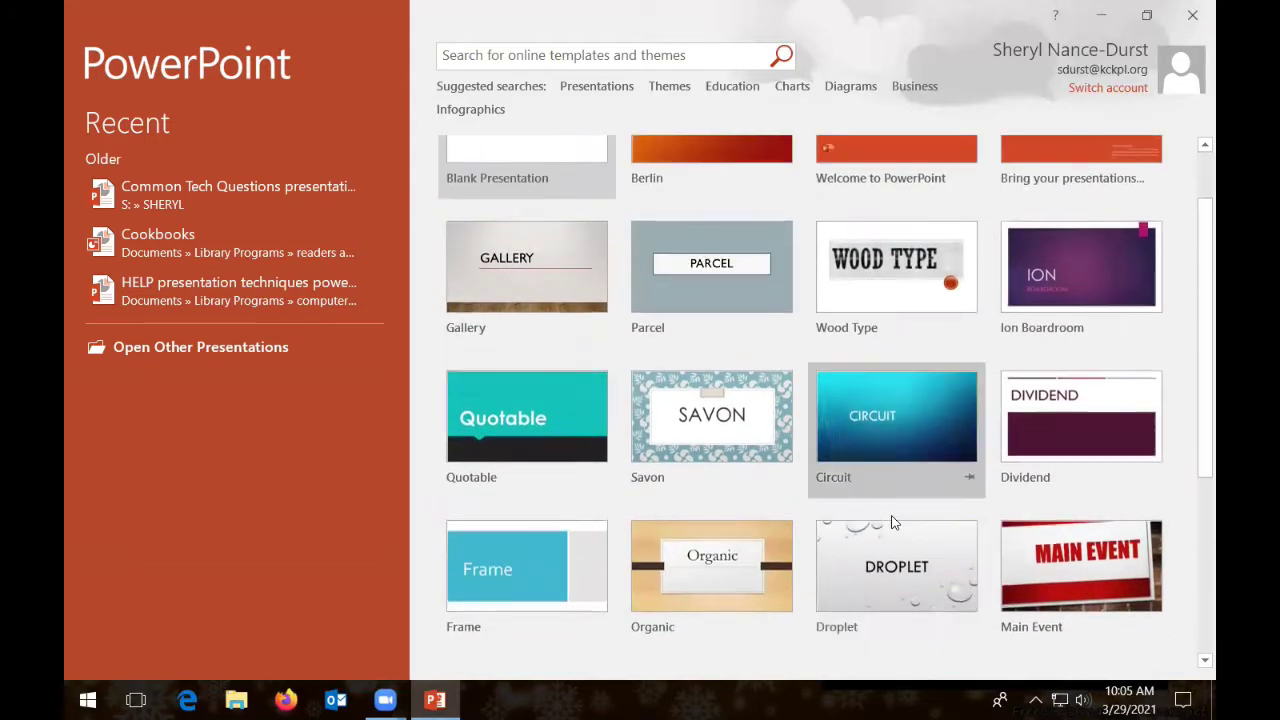
scroll(893, 522, down, 5)
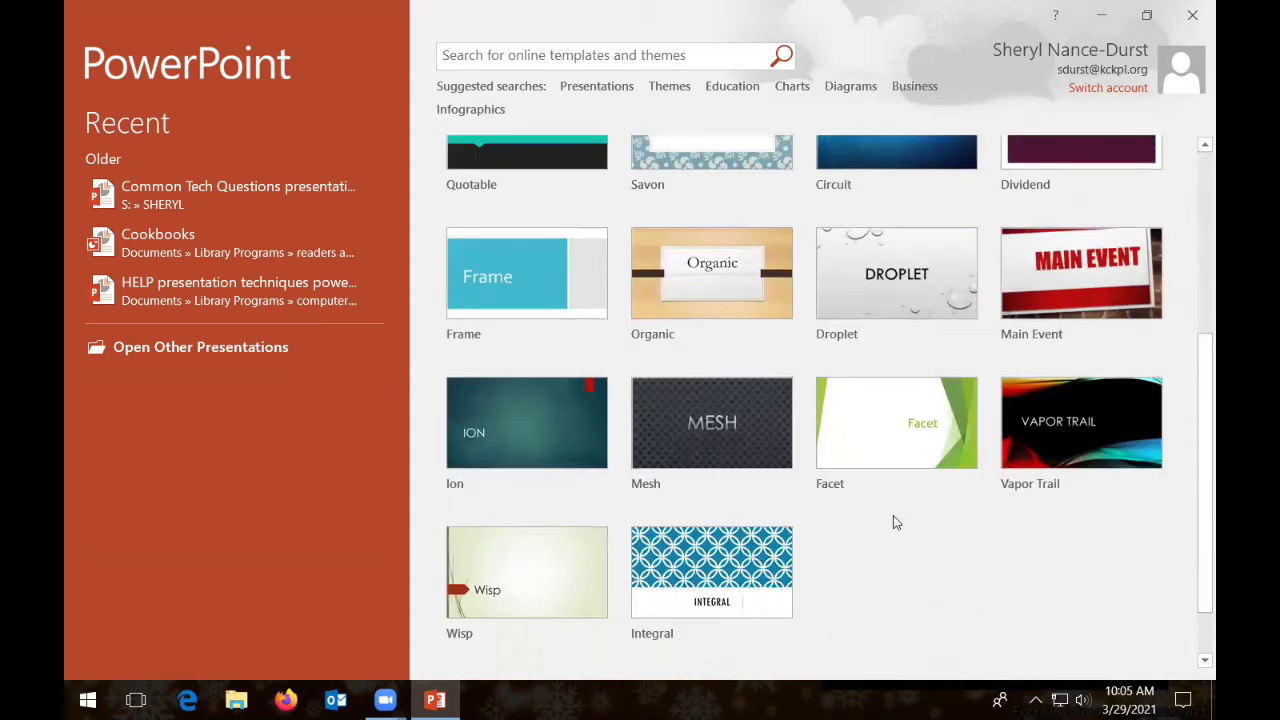
scroll(897, 531, up, 3)
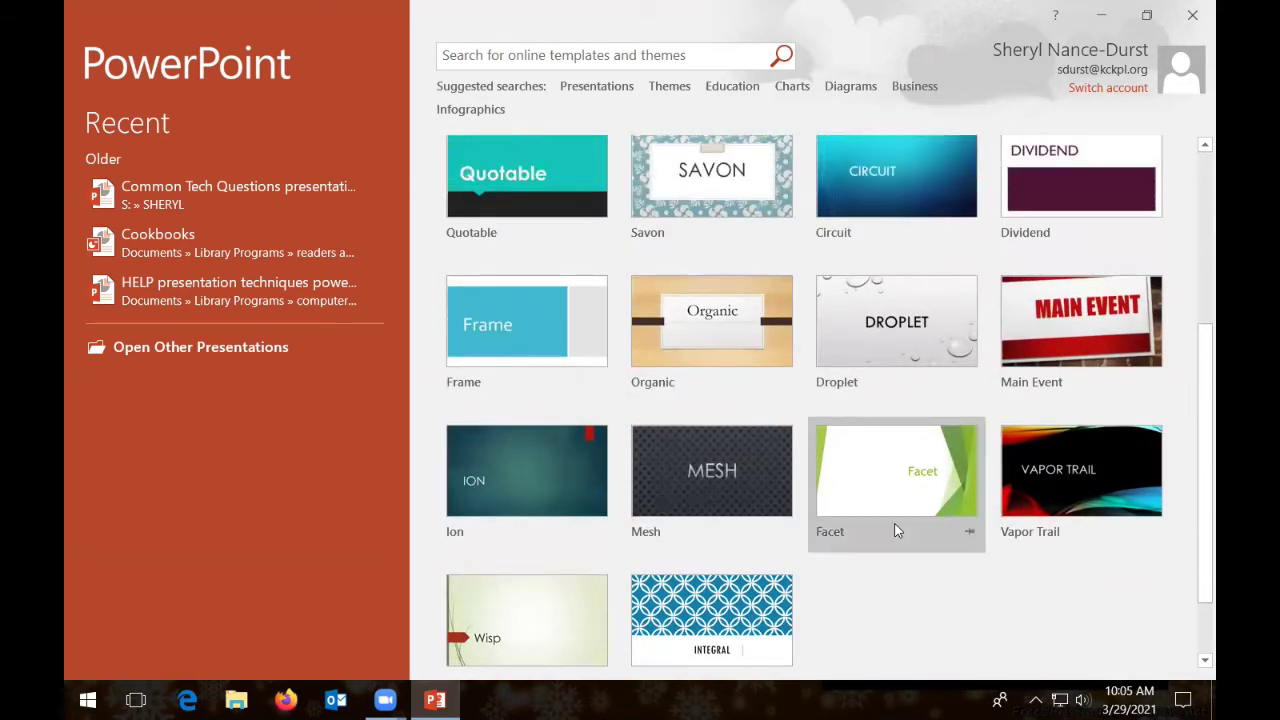
scroll(895, 525, up, 3)
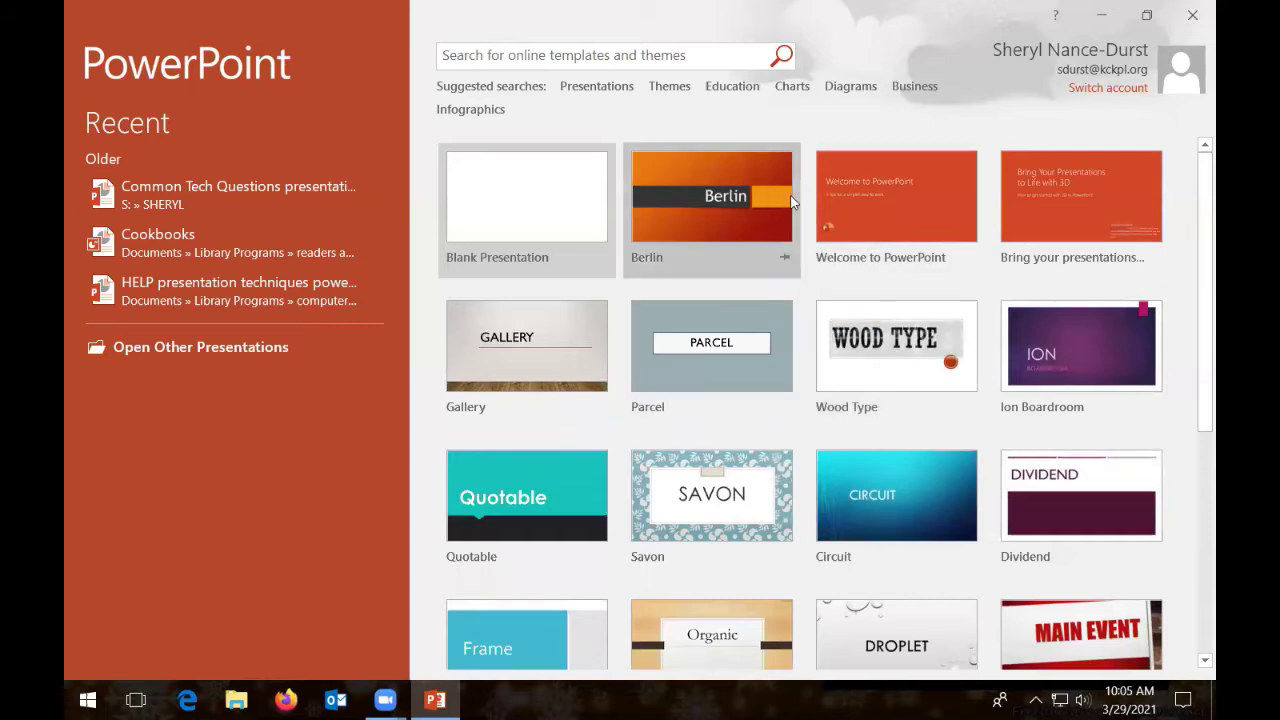
click(707, 197)
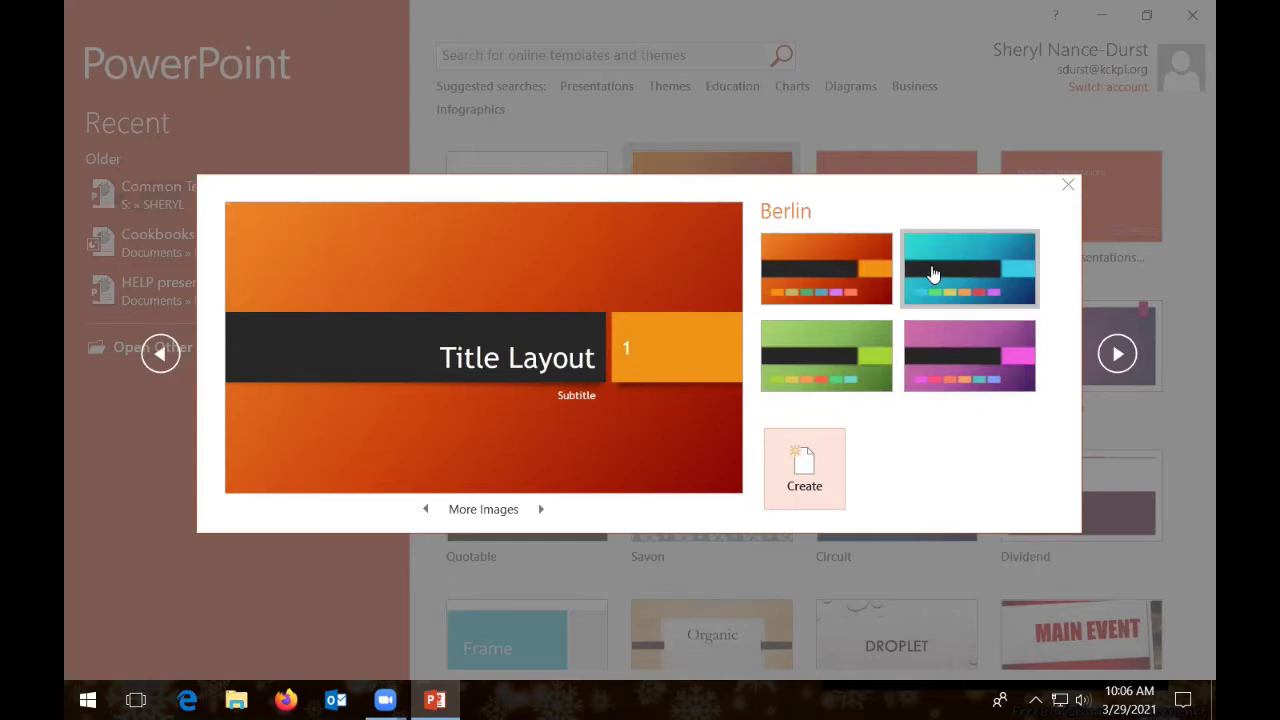
click(955, 342)
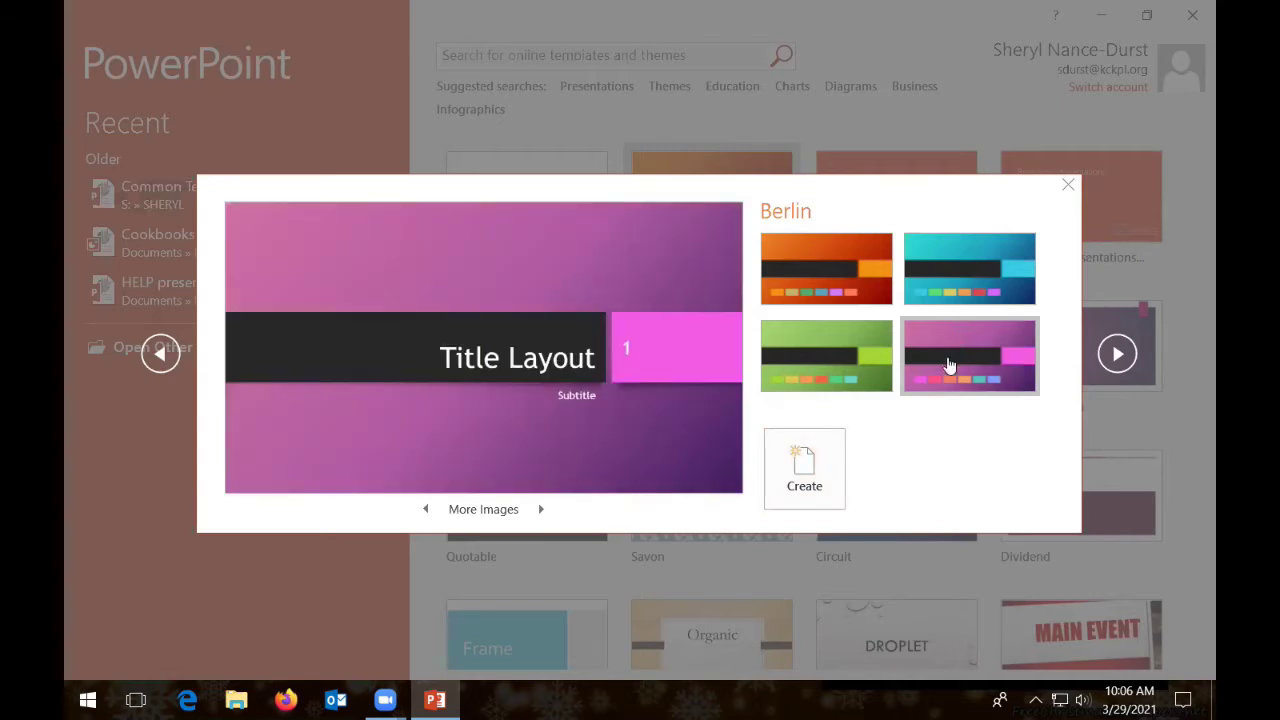
click(790, 487)
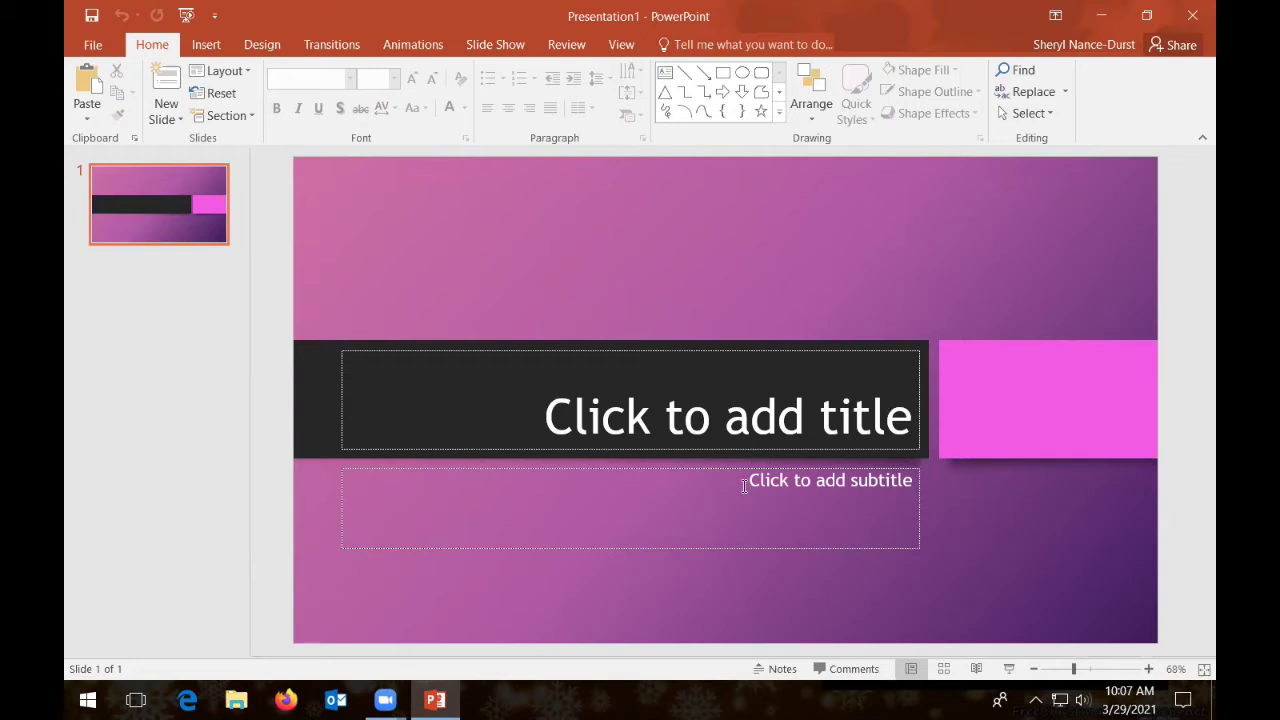
Title the first slide 'My Presentation'.
click(580, 413)
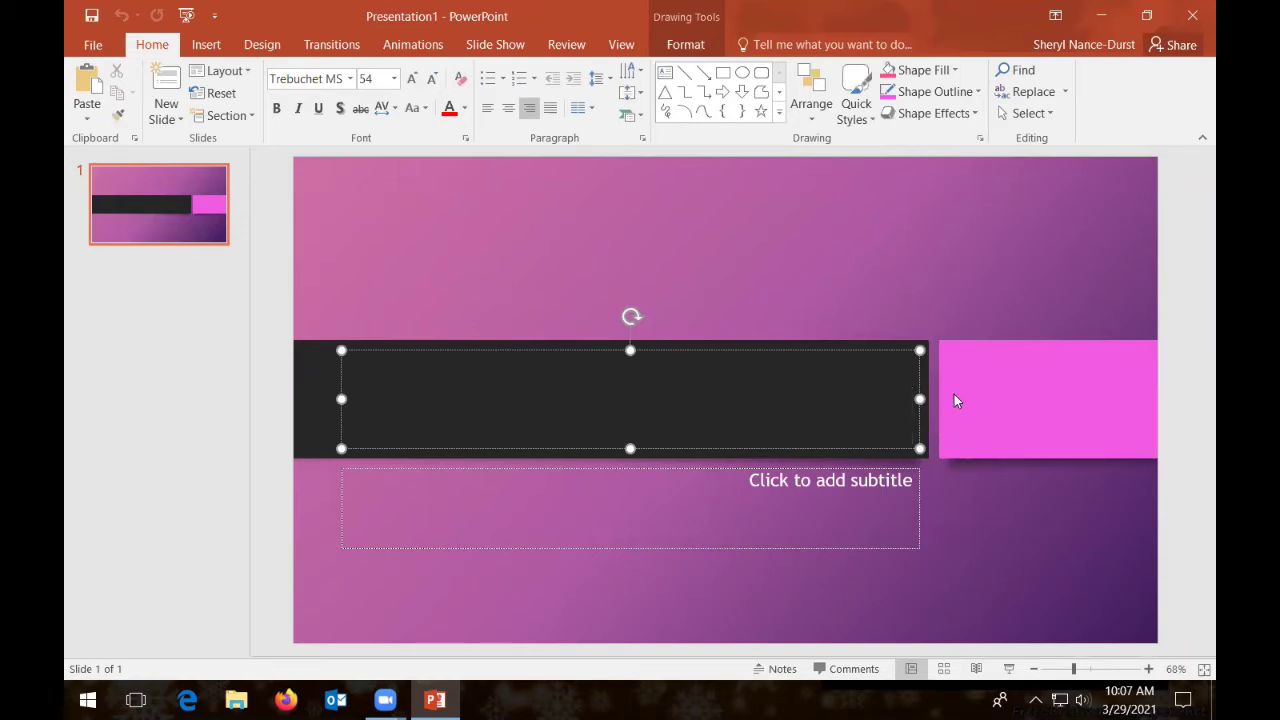
text(M)
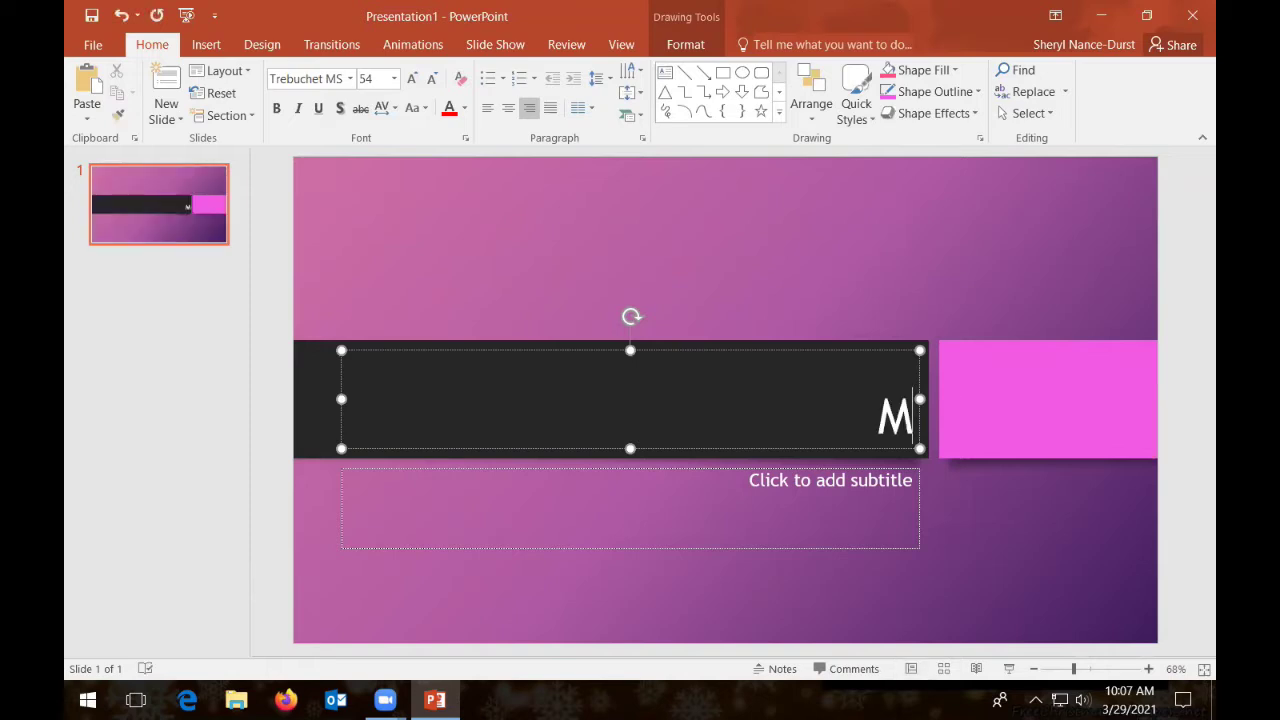
text(y Pres)
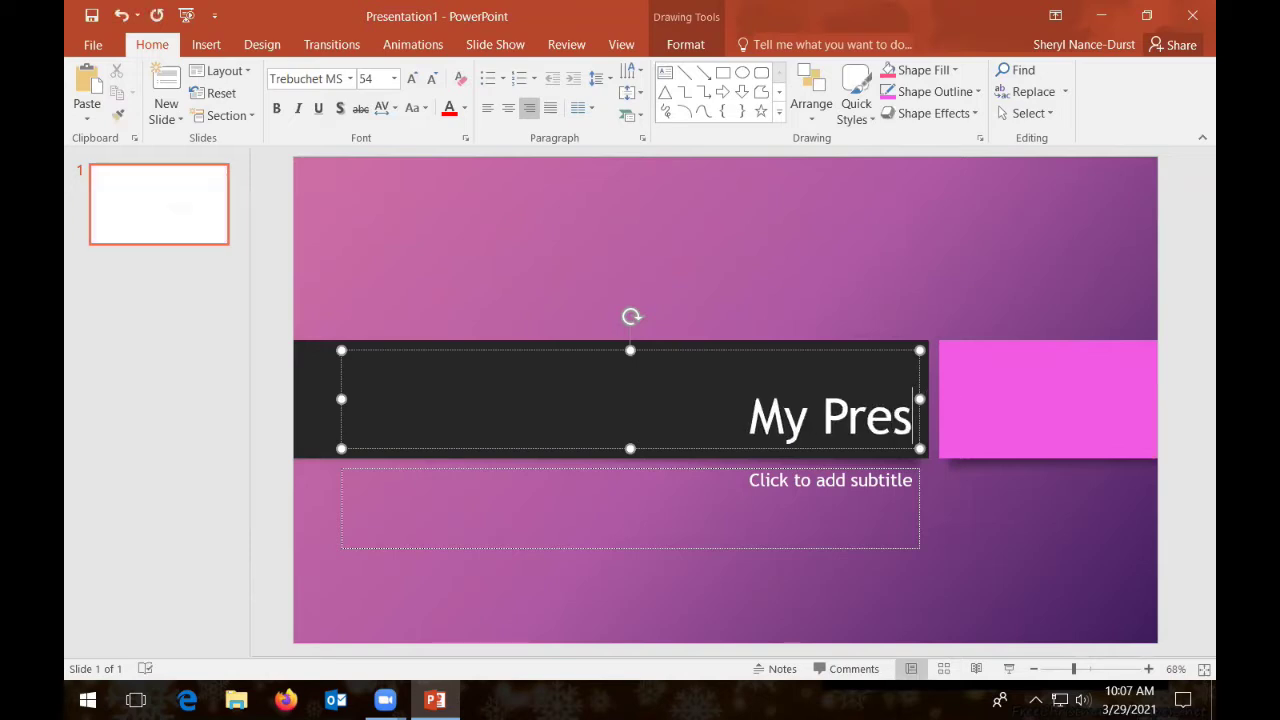
text(entaion)
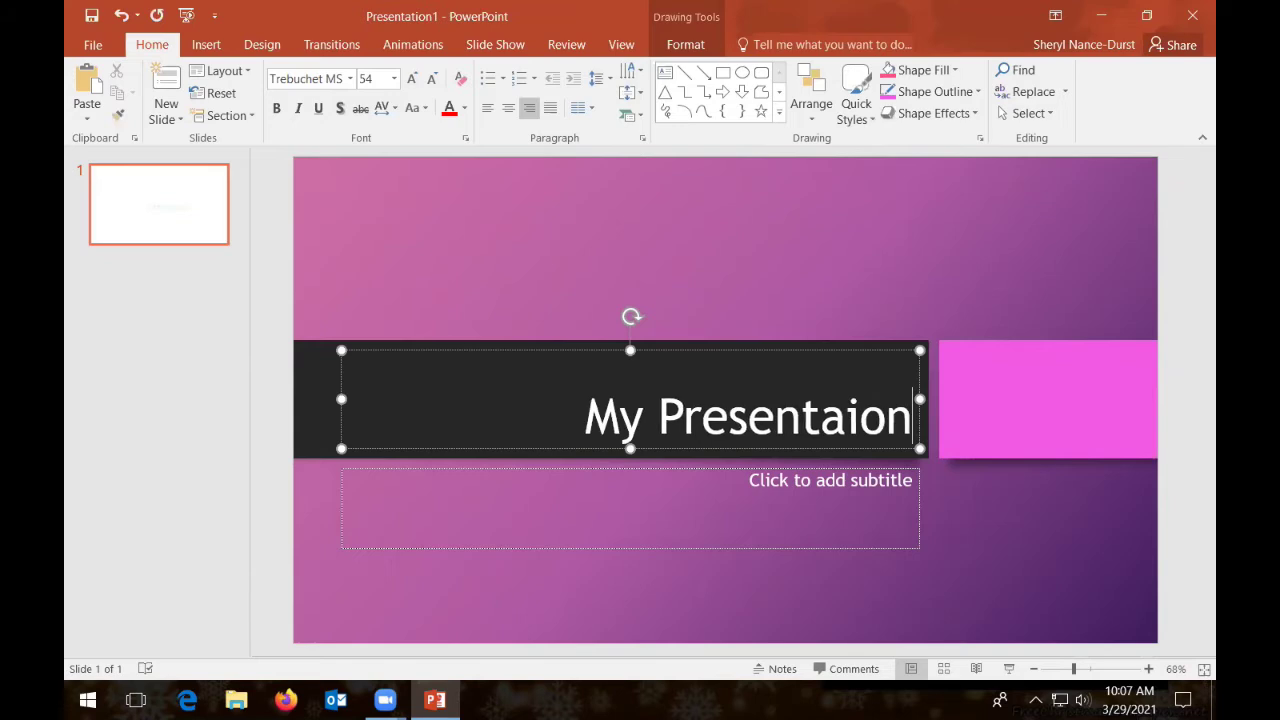
key(BackSpace)
key(BackSpace)
key(BackSpace)
text(tion)
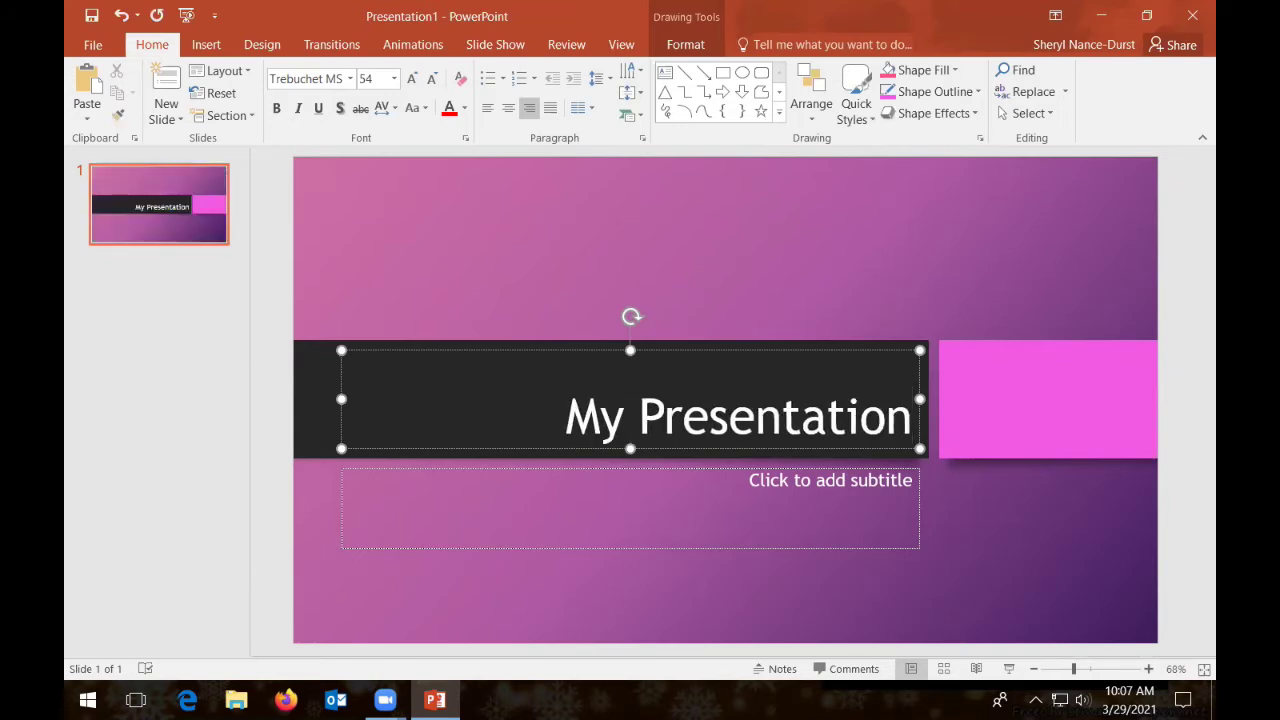
Enter a byline of 'By' plus the author's name as the subtitle.
click(905, 487)
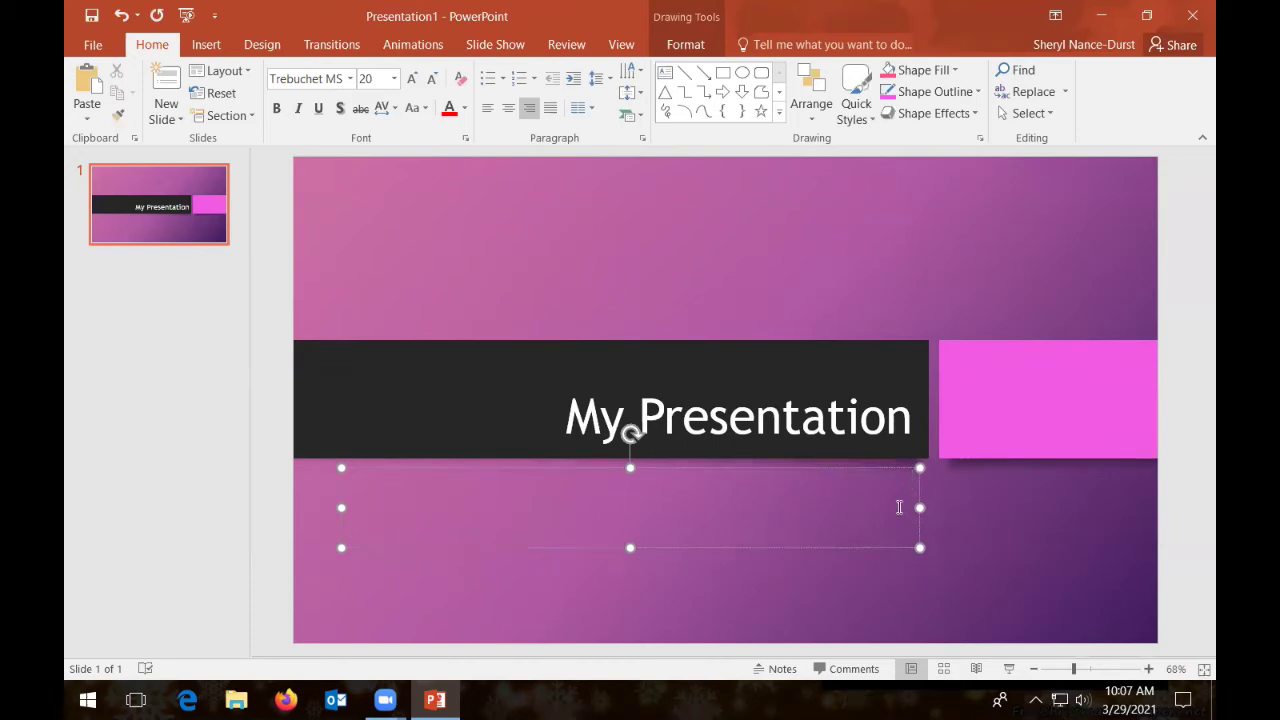
text(By)
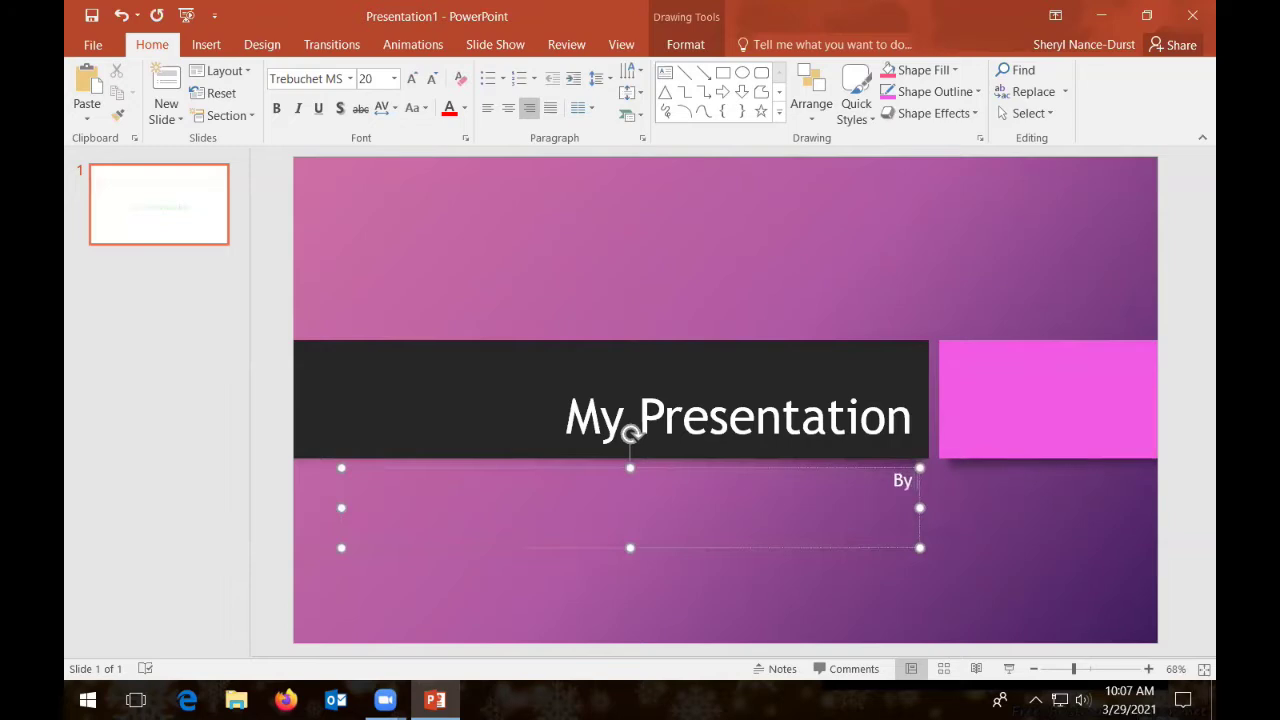
text( Sheryl Nance-Durst)
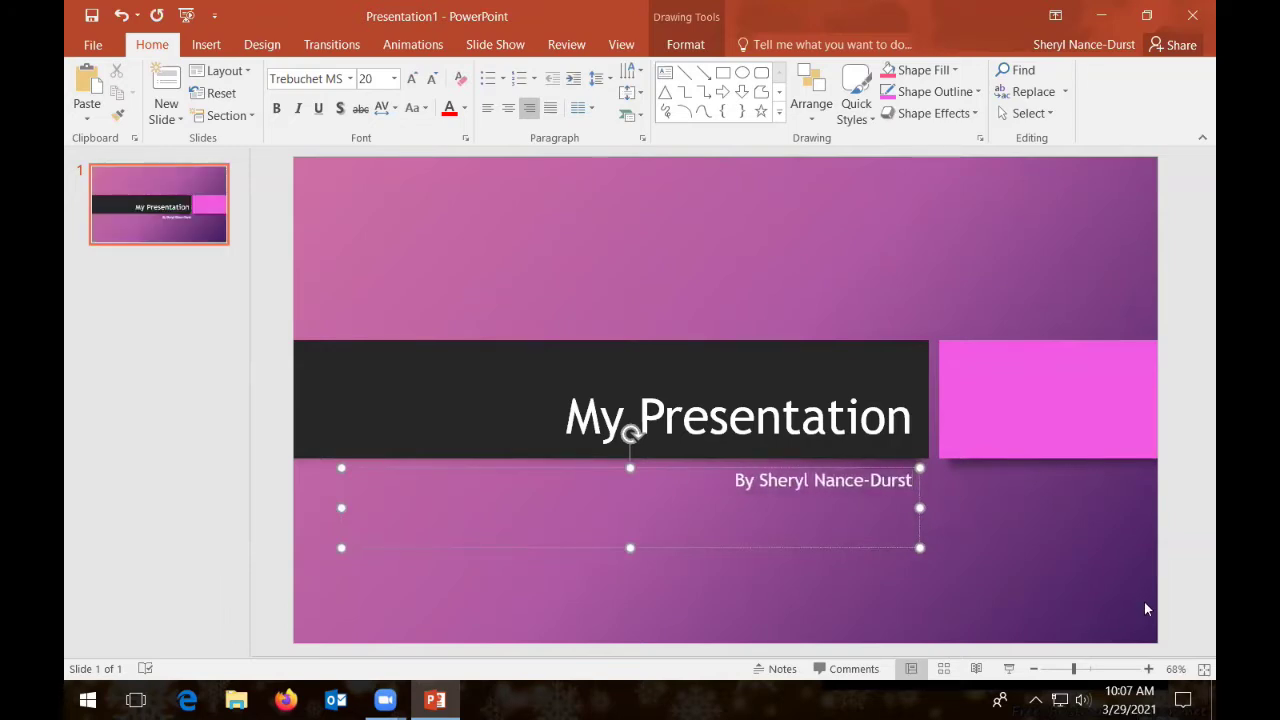
click(1049, 543)
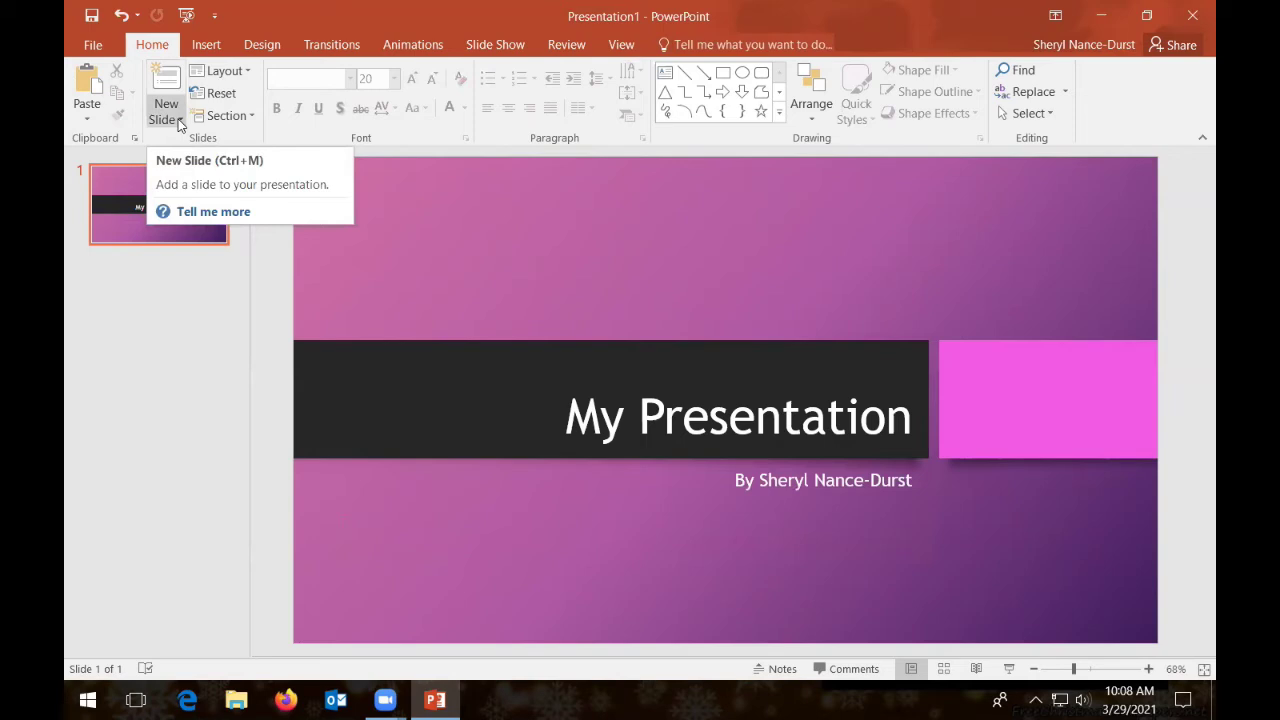
Open the New Slide layout gallery from the Home tab.
click(206, 45)
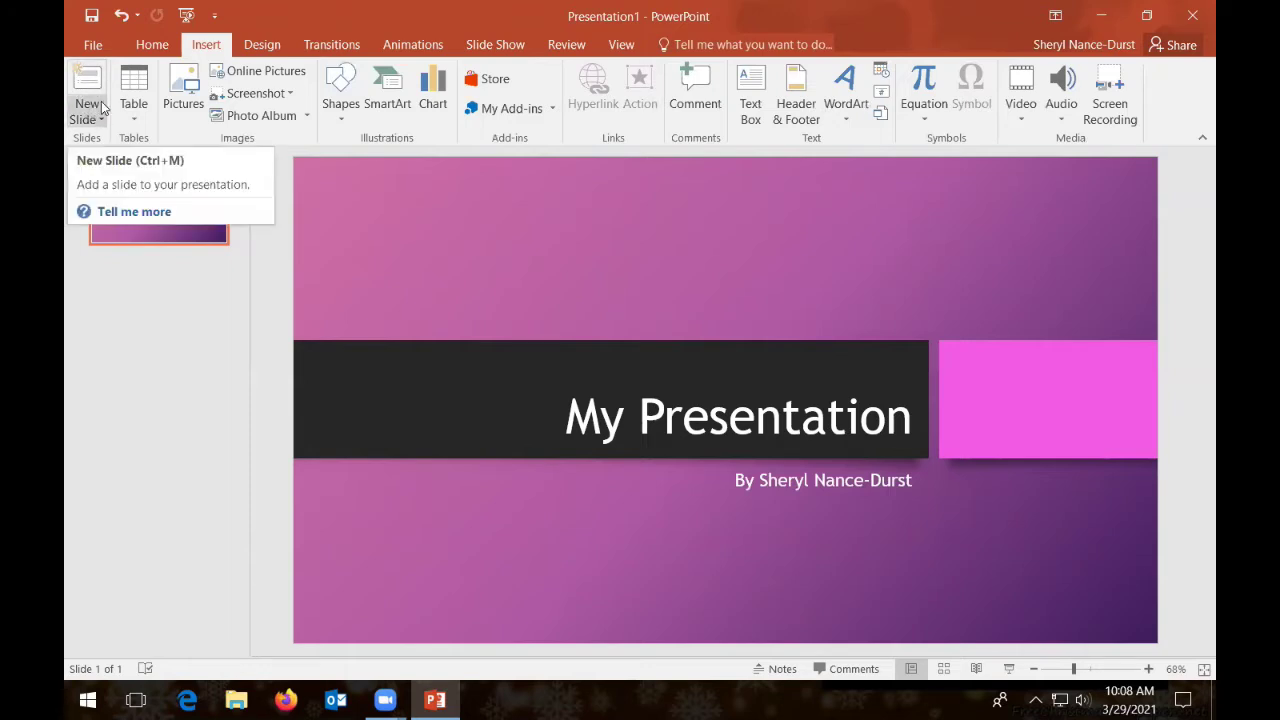
click(164, 52)
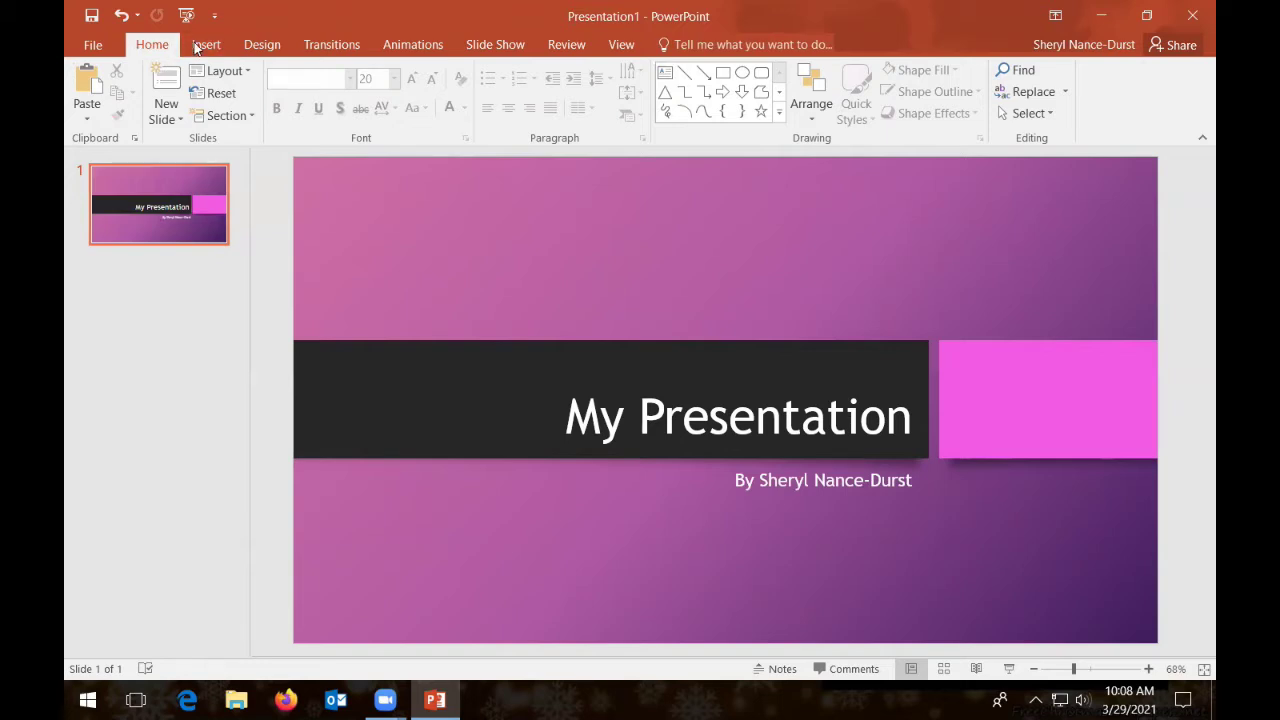
click(179, 120)
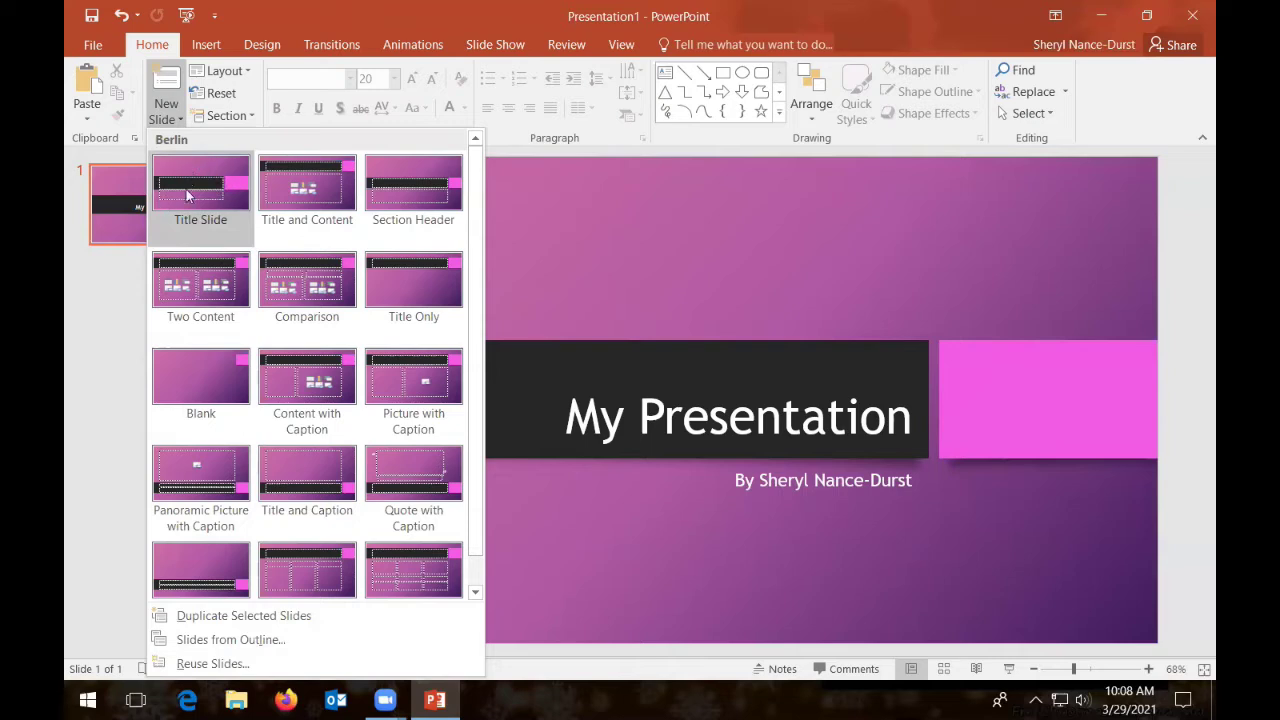
Add a Section Header slide titled 'Introduction'.
click(416, 188)
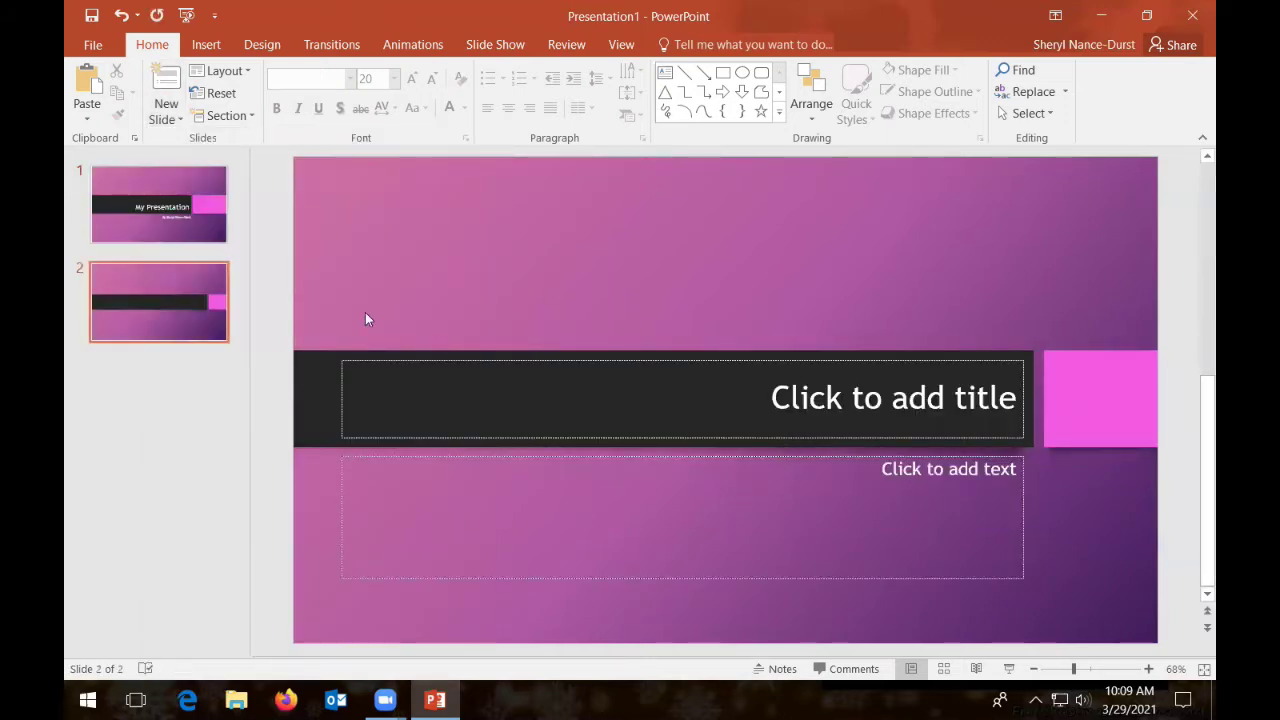
click(903, 397)
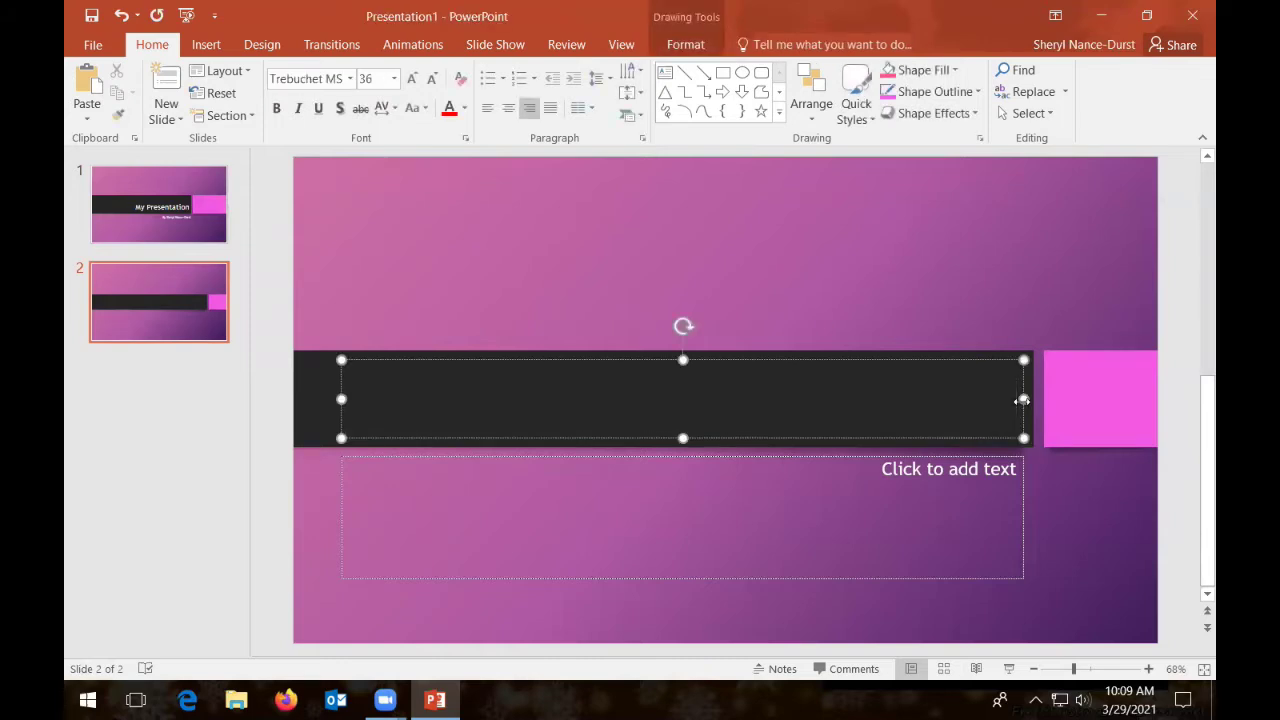
text(Introduction)
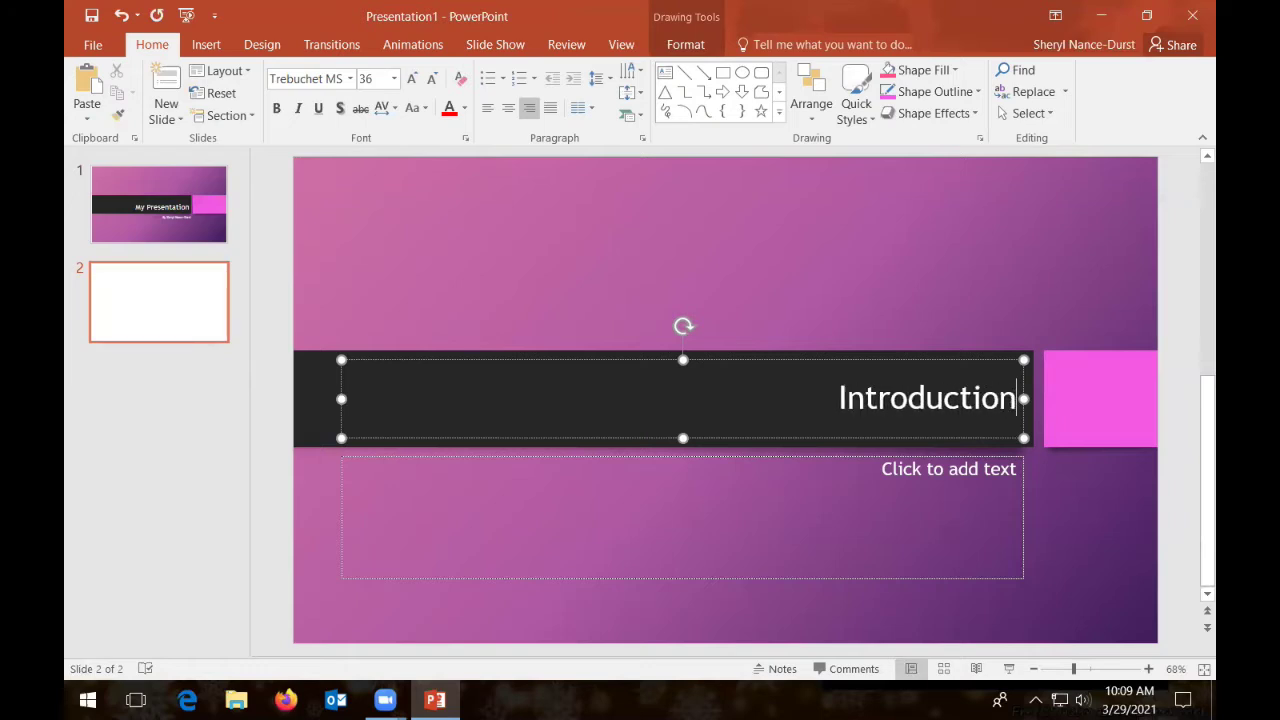
Delete the empty subtitle placeholder from the Introduction slide.
click(986, 472)
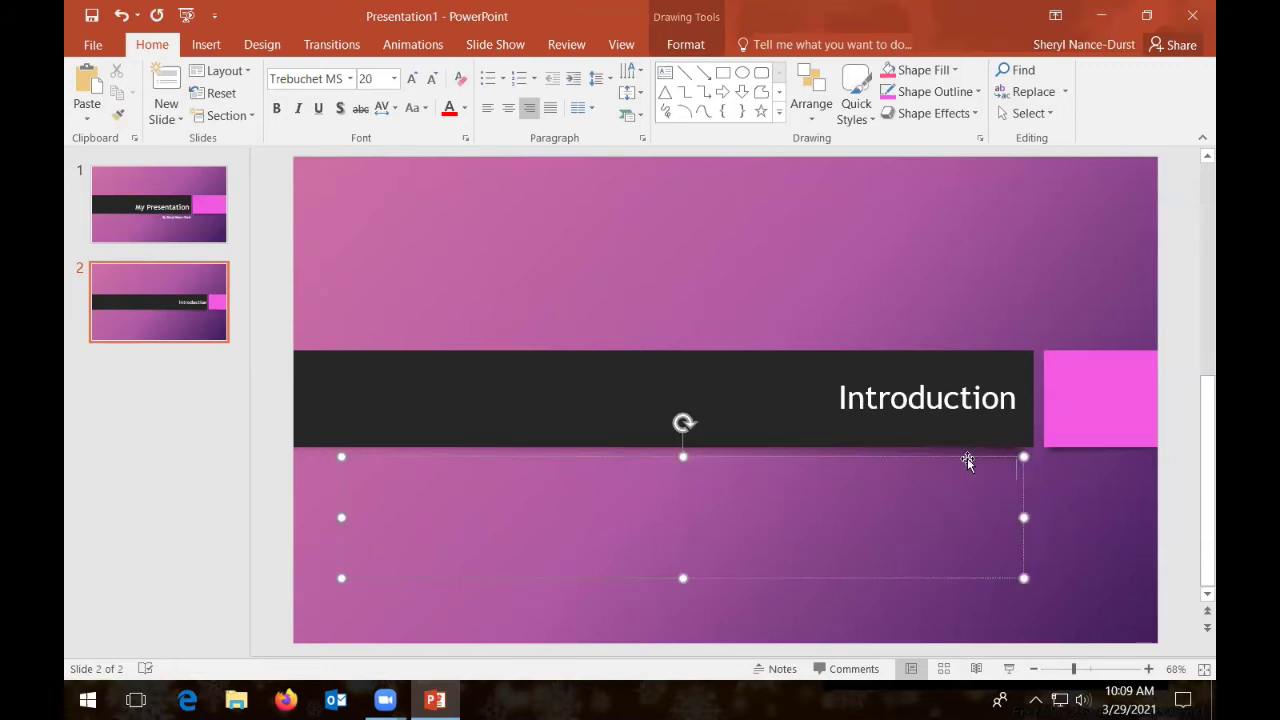
click(1049, 482)
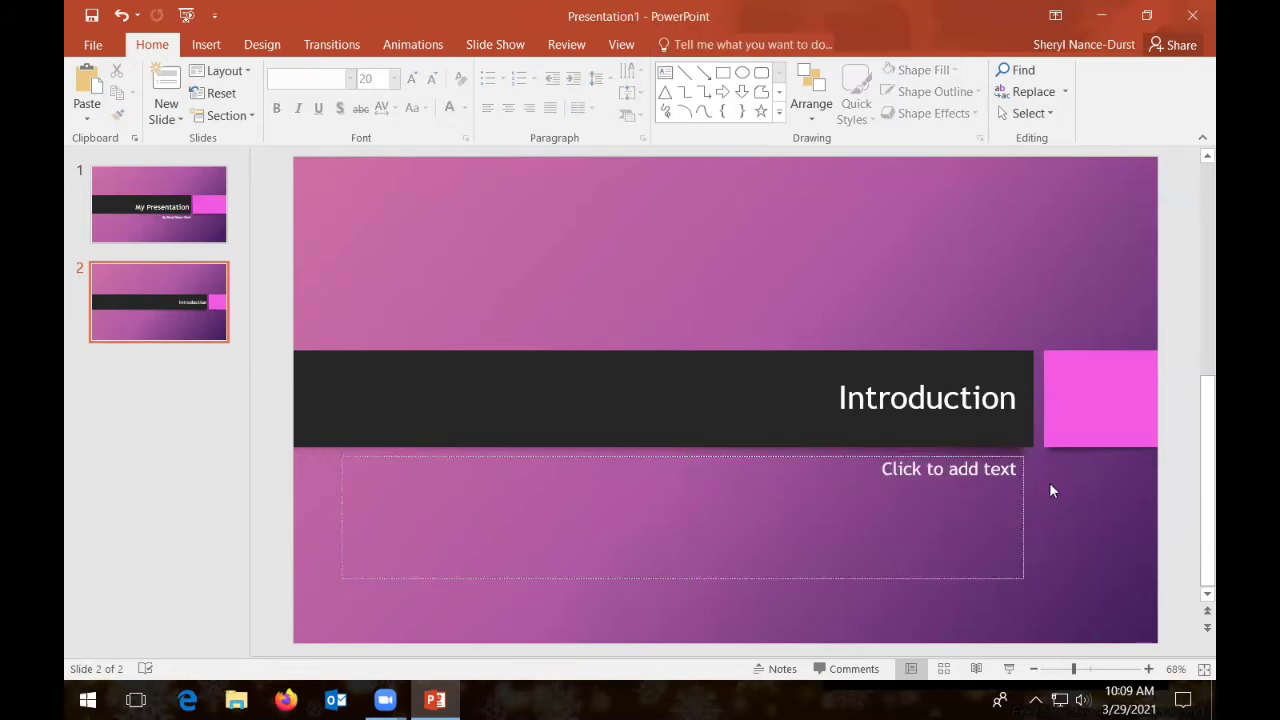
click(919, 454)
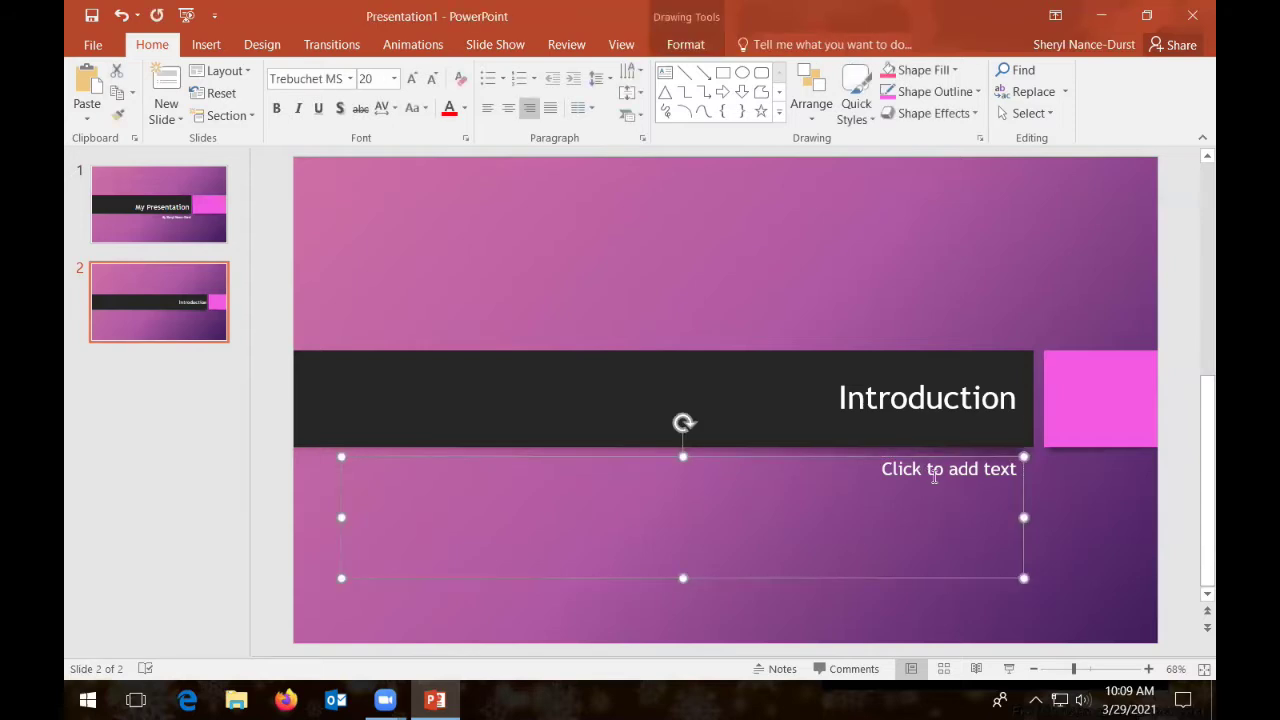
click(1123, 488)
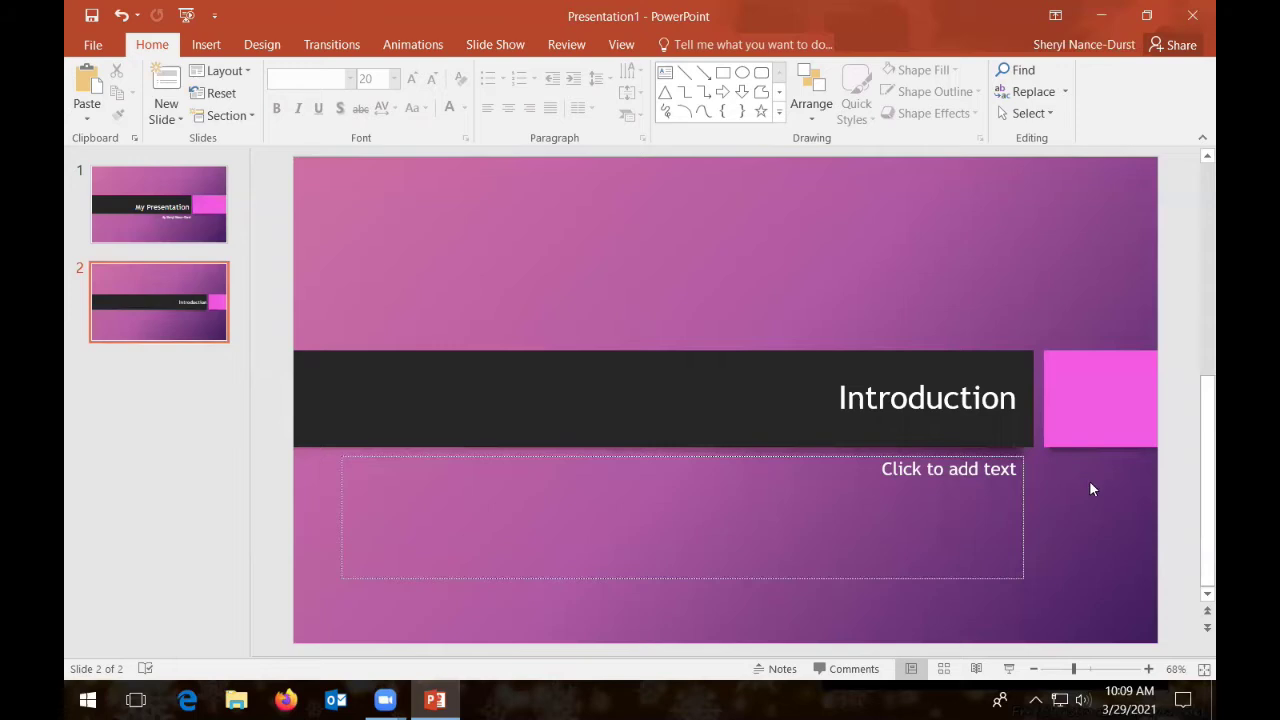
click(1023, 497)
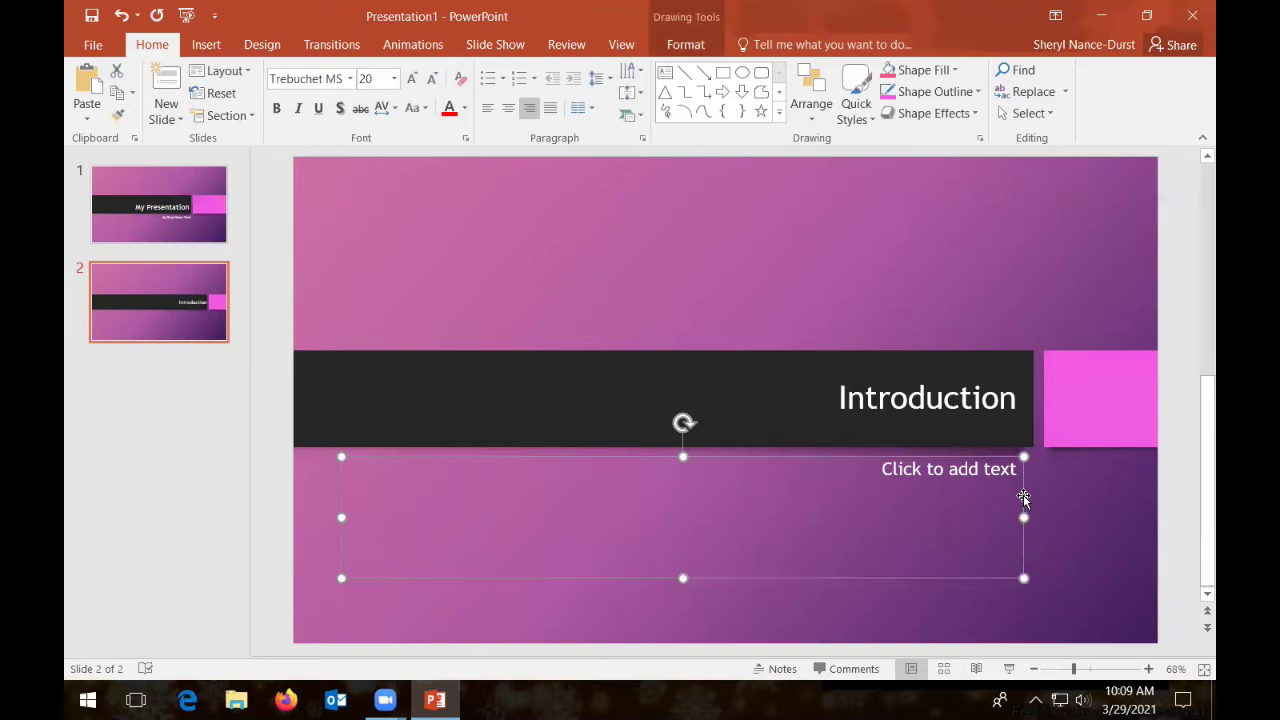
key(Delete)
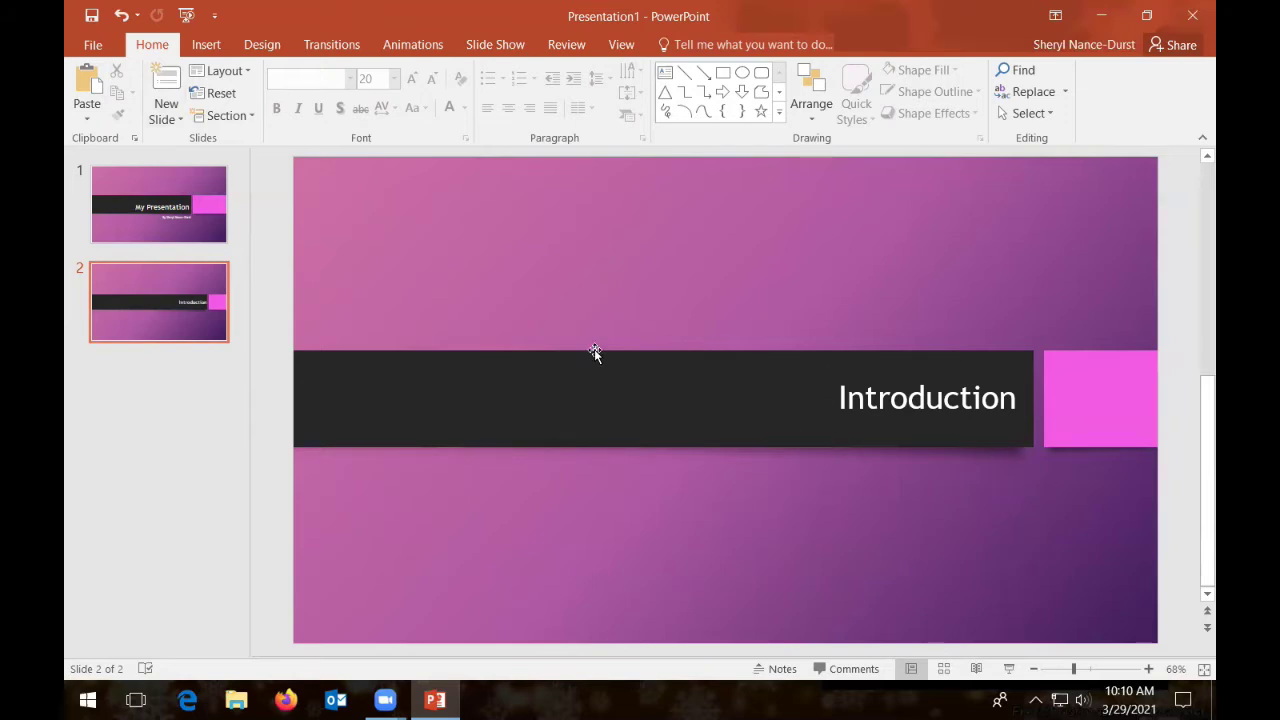
click(180, 119)
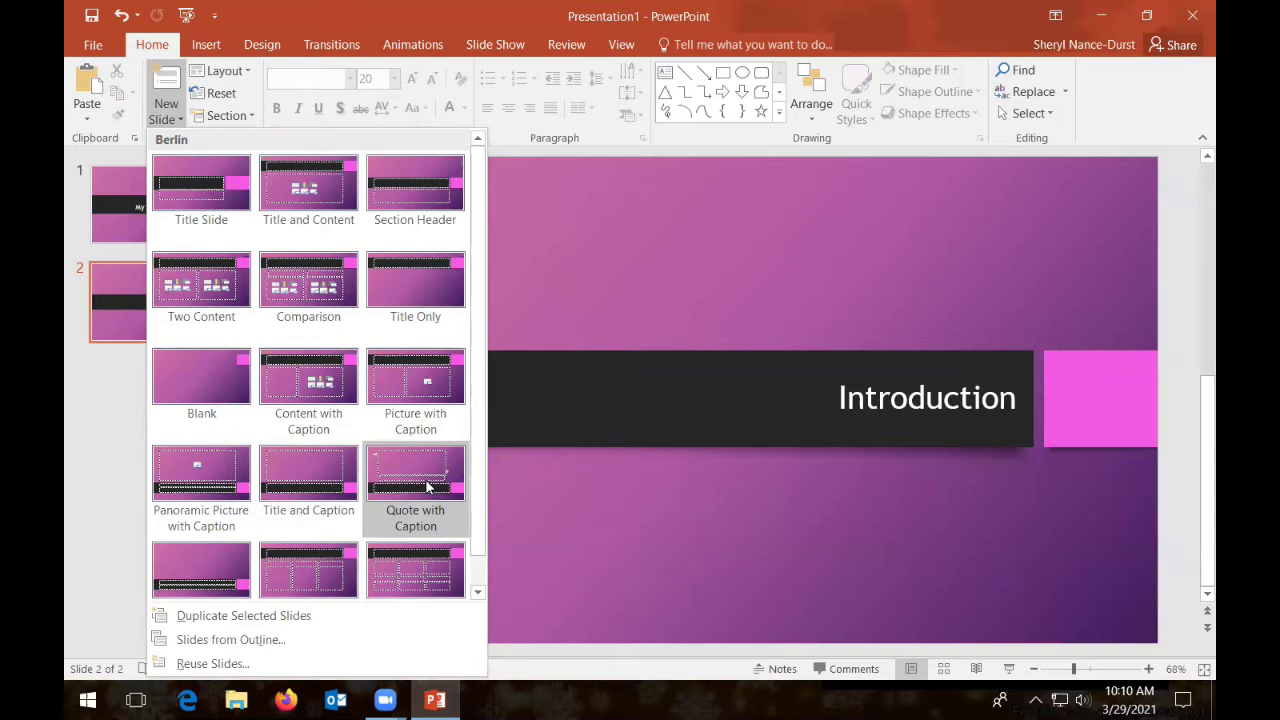
Add a third slide using the Title and Content layout.
click(314, 165)
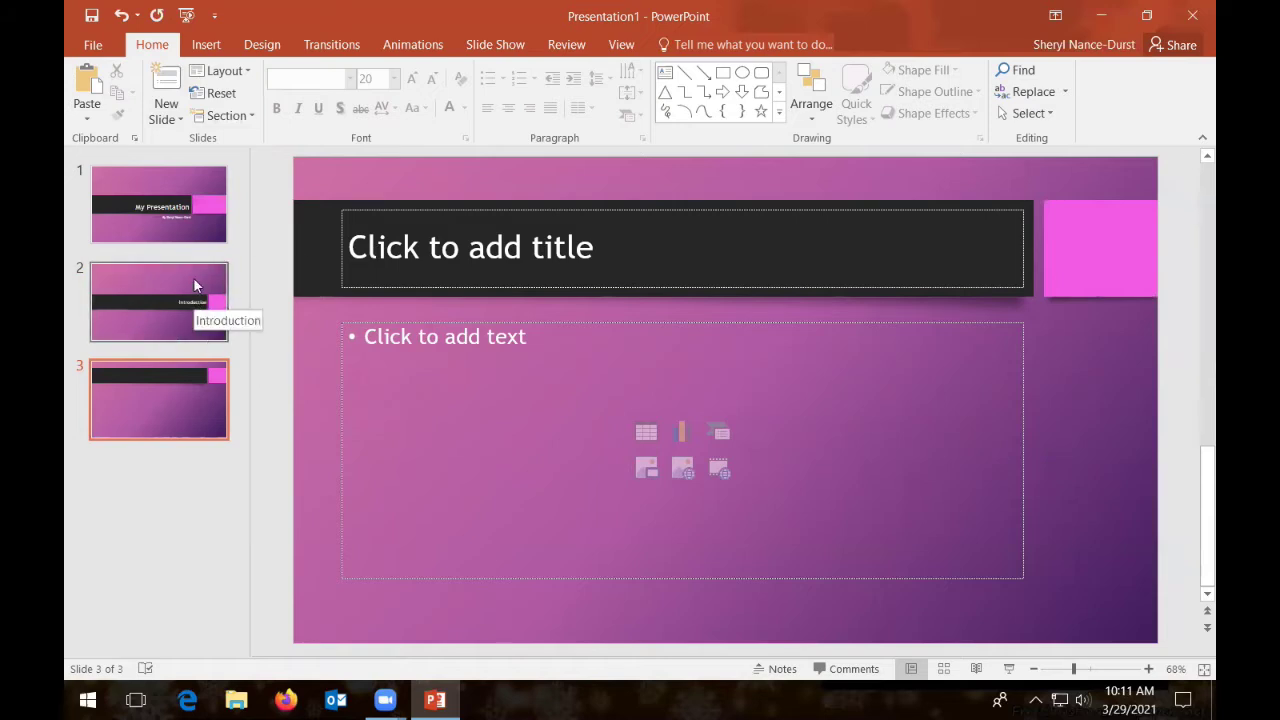
click(666, 207)
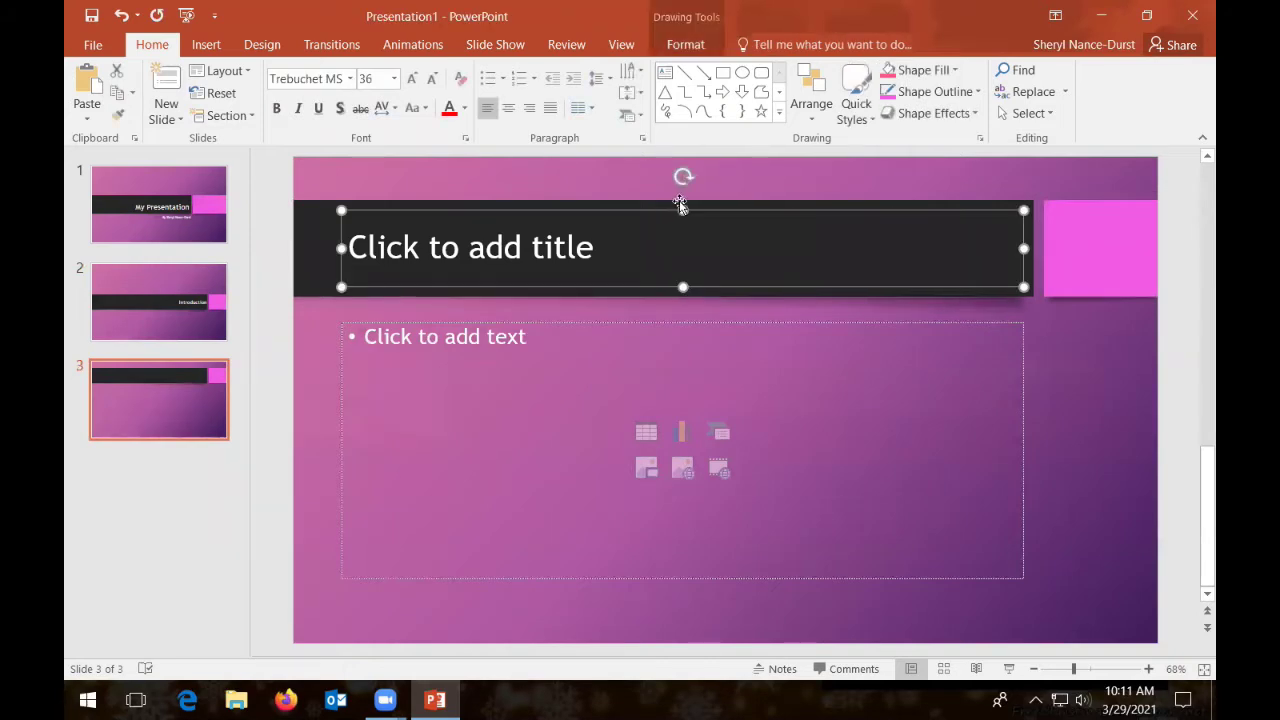
Delete slide 3's title placeholder, undo a content box resize, and place the cursor at the first bullet.
key(Delete)
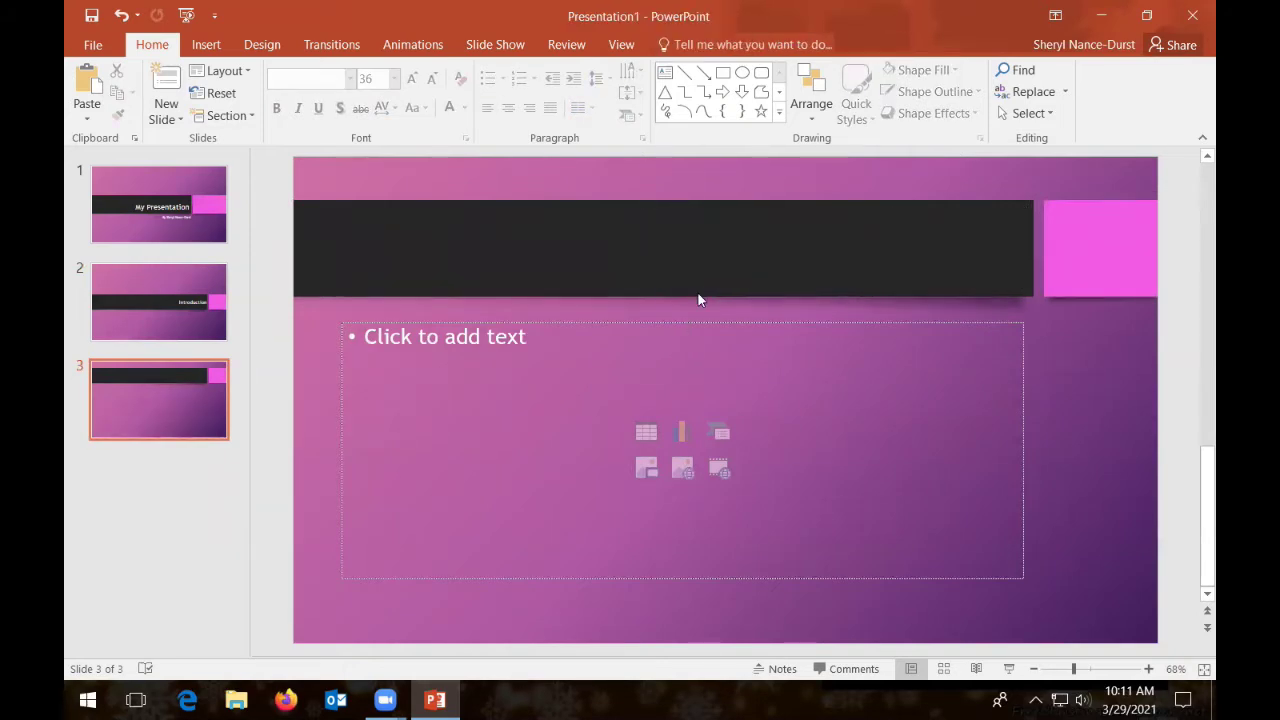
click(678, 339)
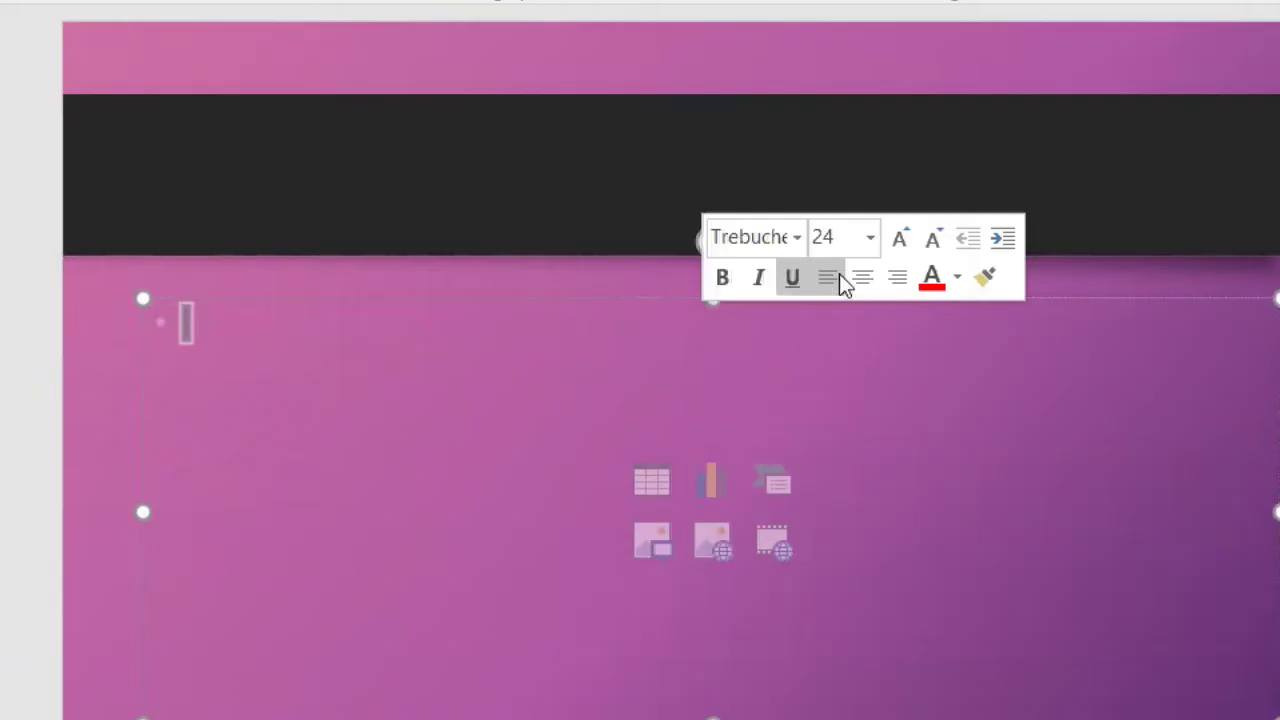
drag(714, 294, 686, 295)
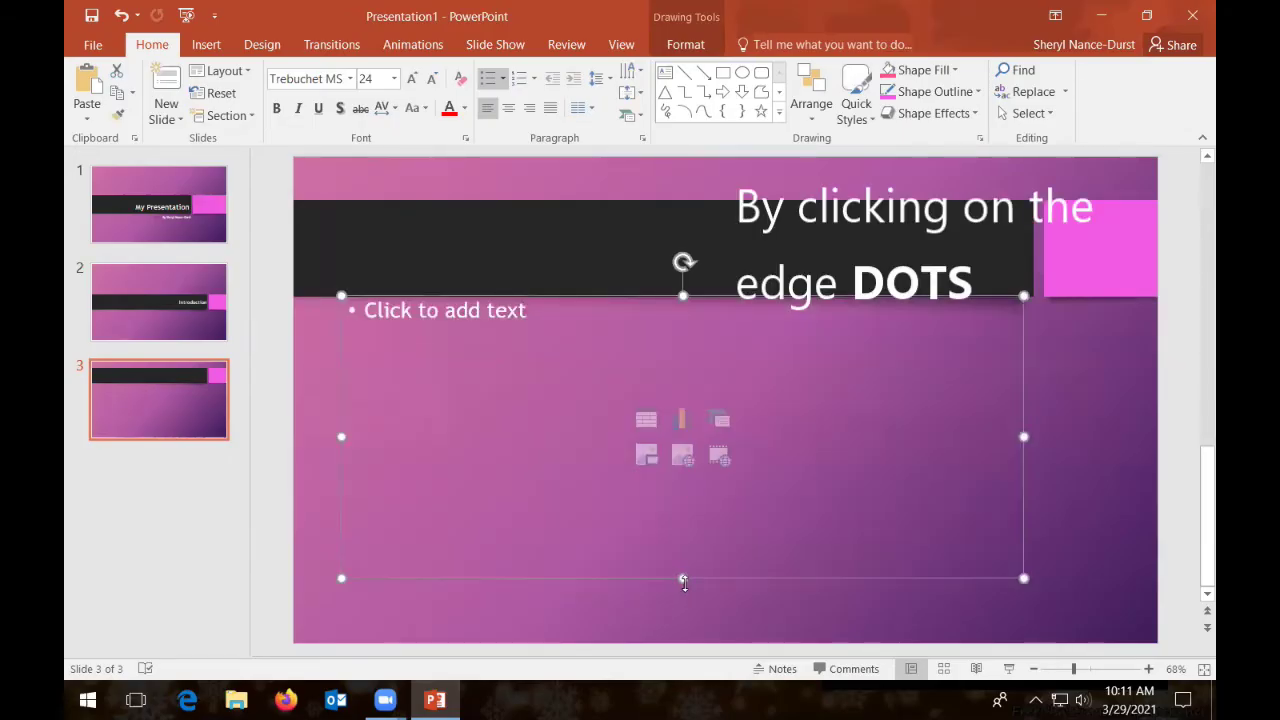
drag(683, 578, 683, 597)
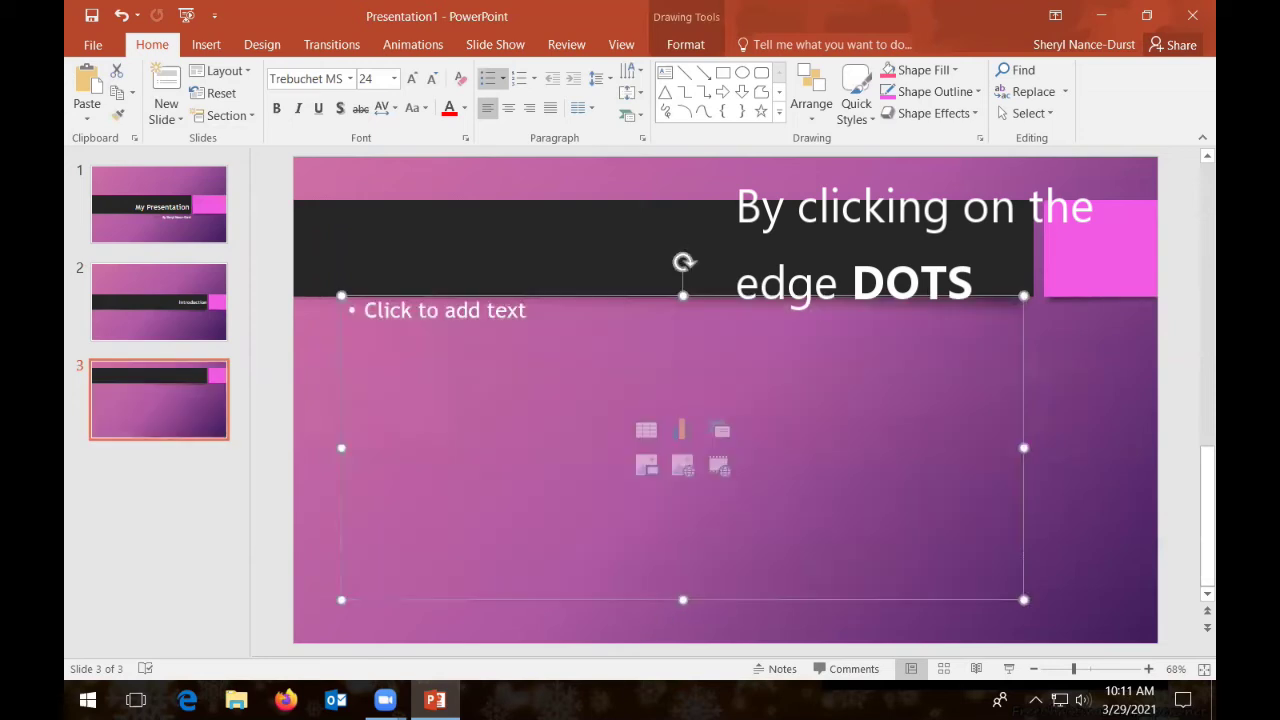
click(121, 15)
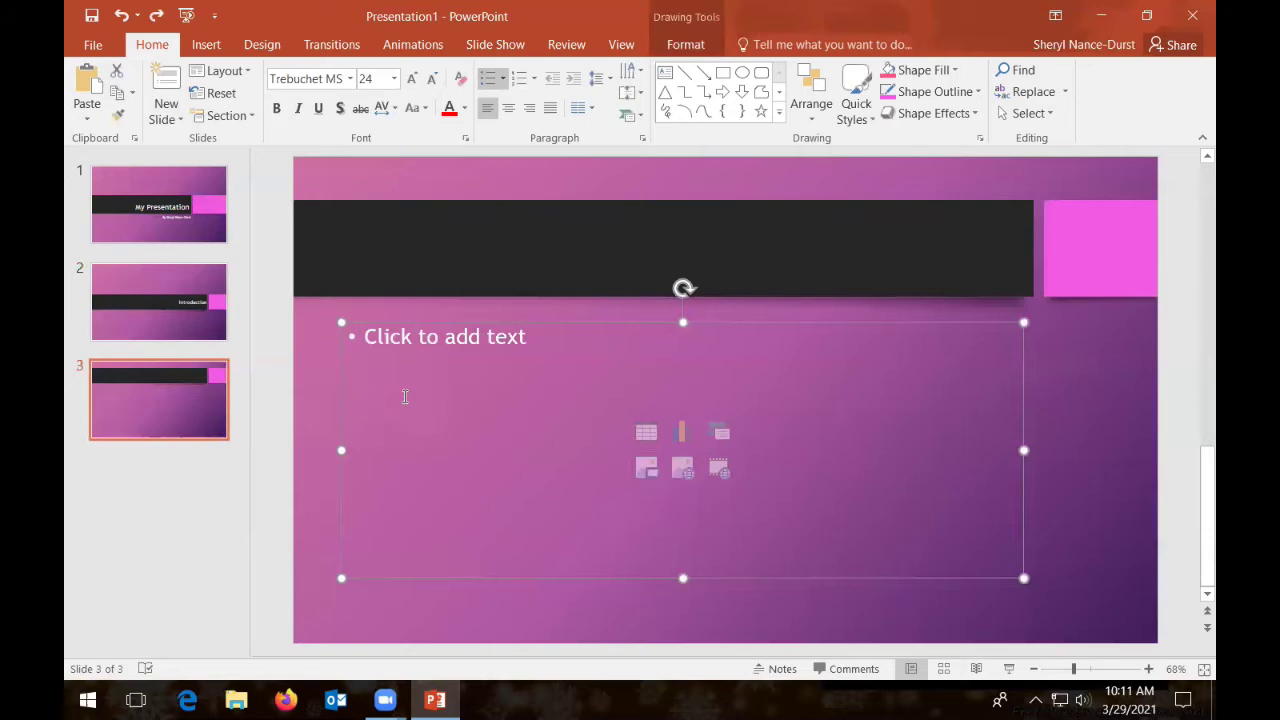
click(450, 330)
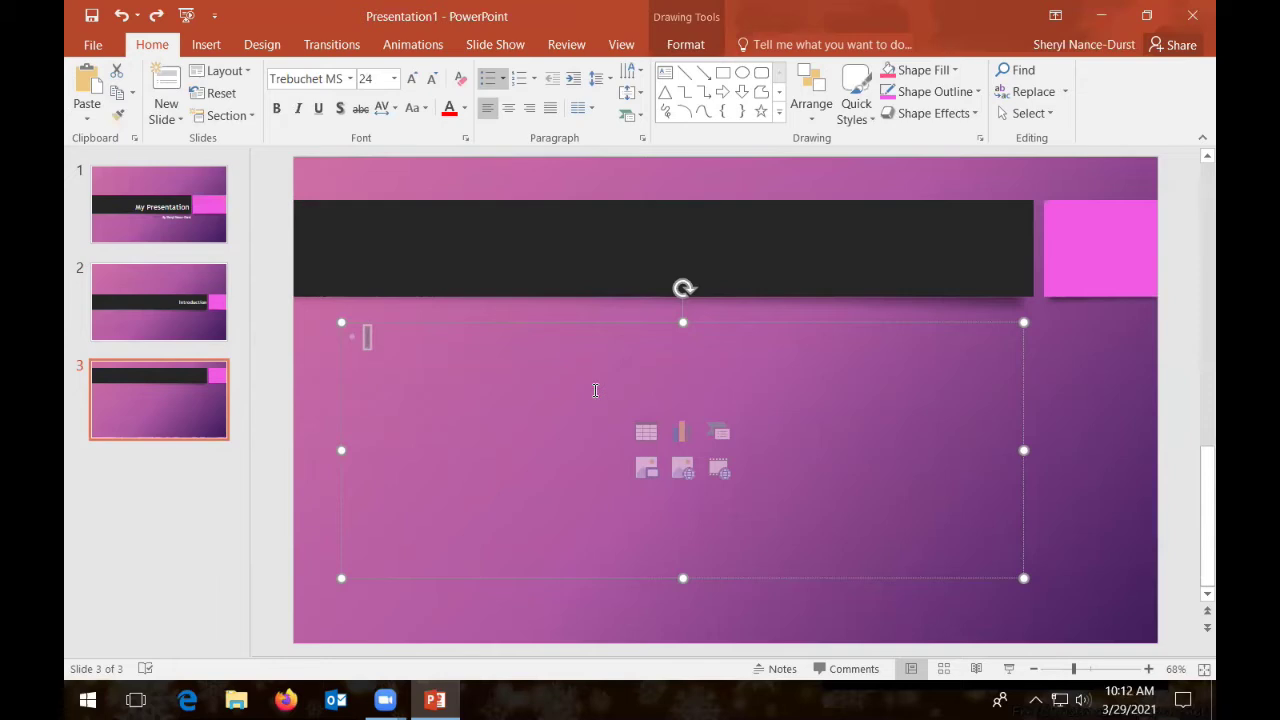
key(BackSpace)
Enter bullets 'My education', 'My experience in this topic', 'Why you need to know this'.
text(M)
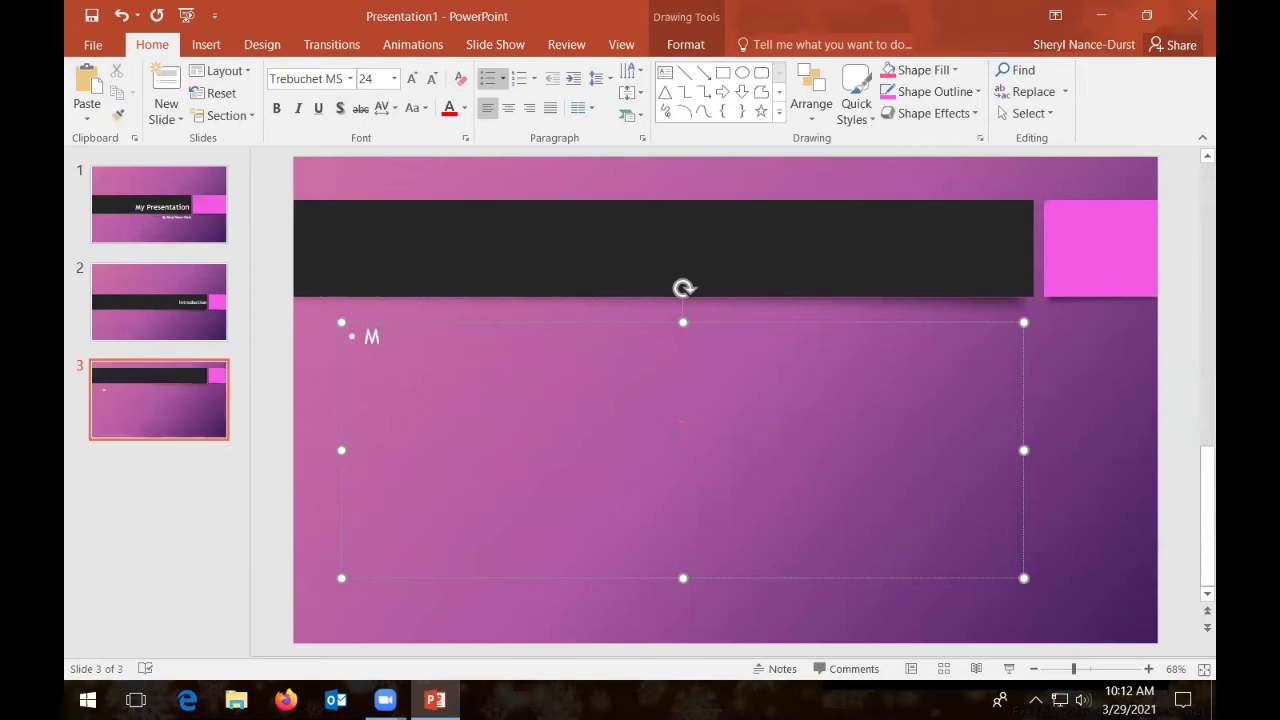
text(y educatio)
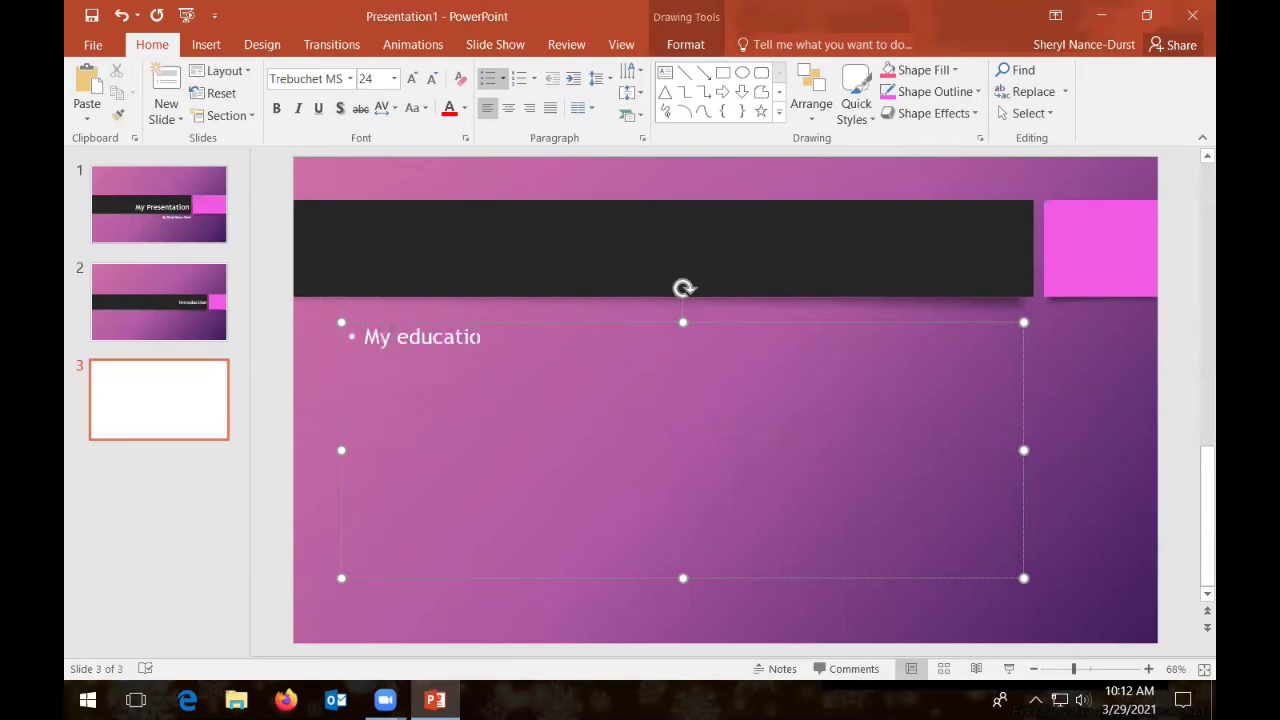
text(n)
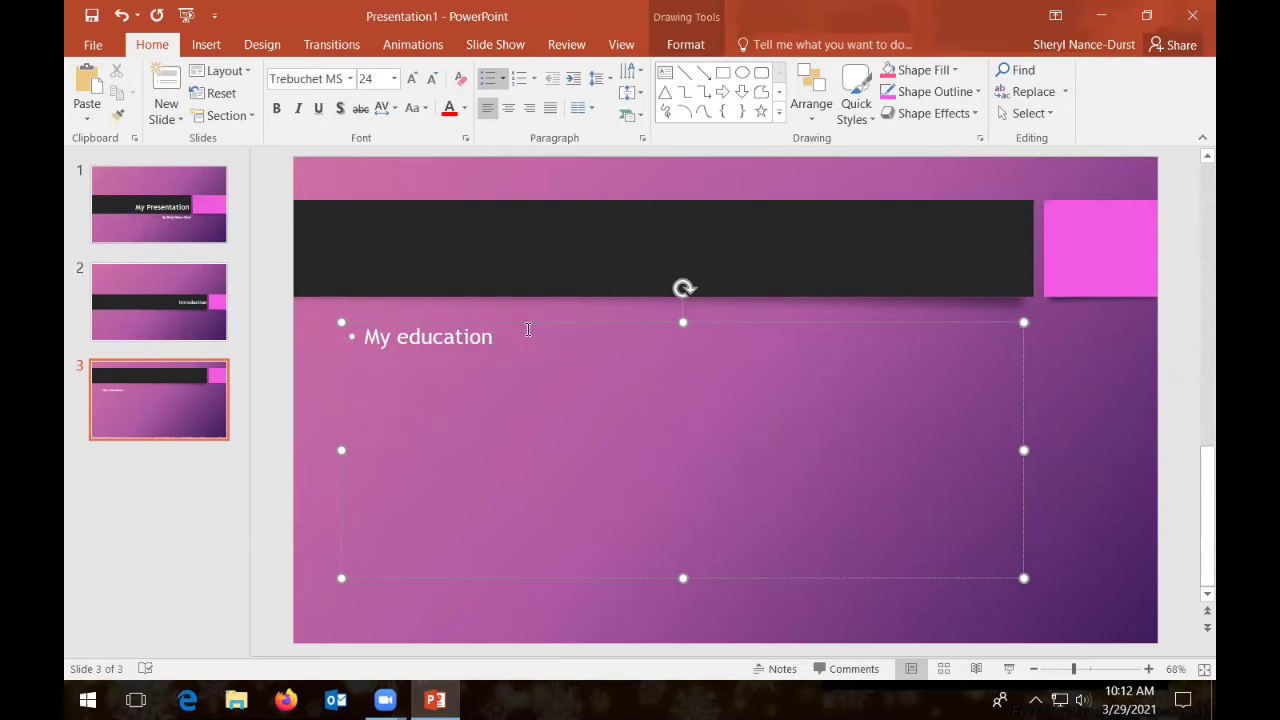
key(Return)
text(M)
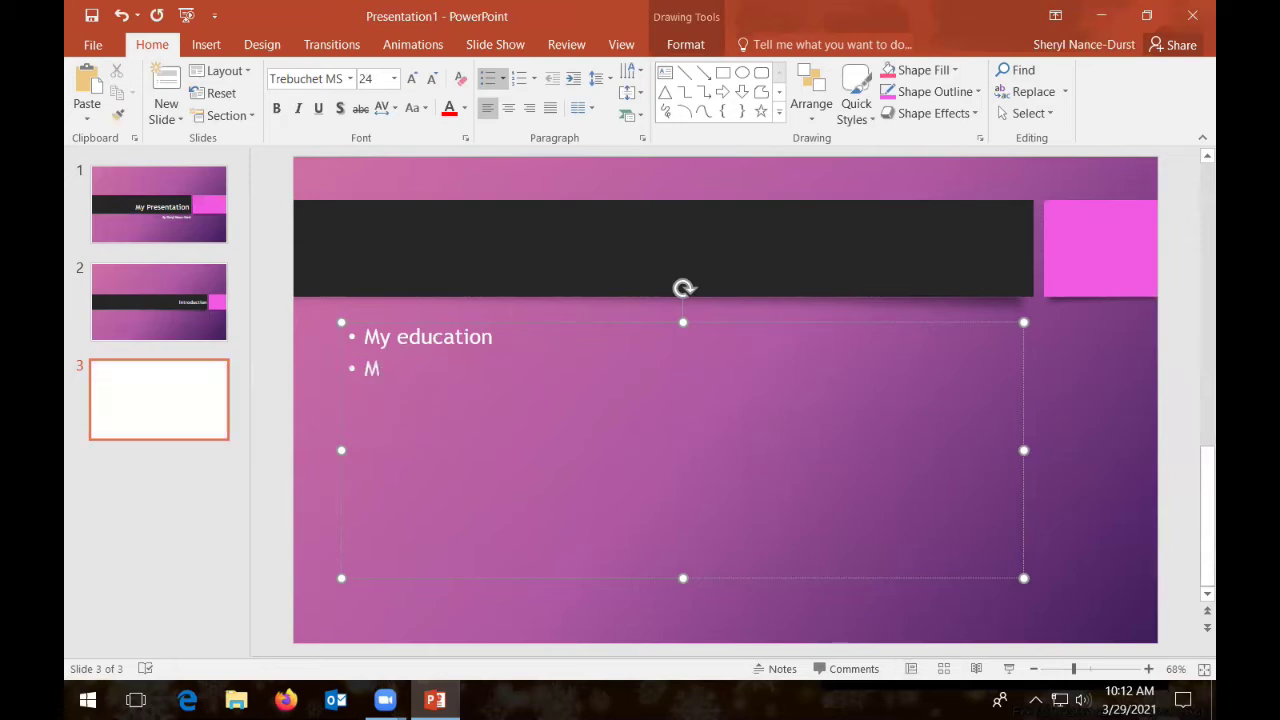
text(y exper)
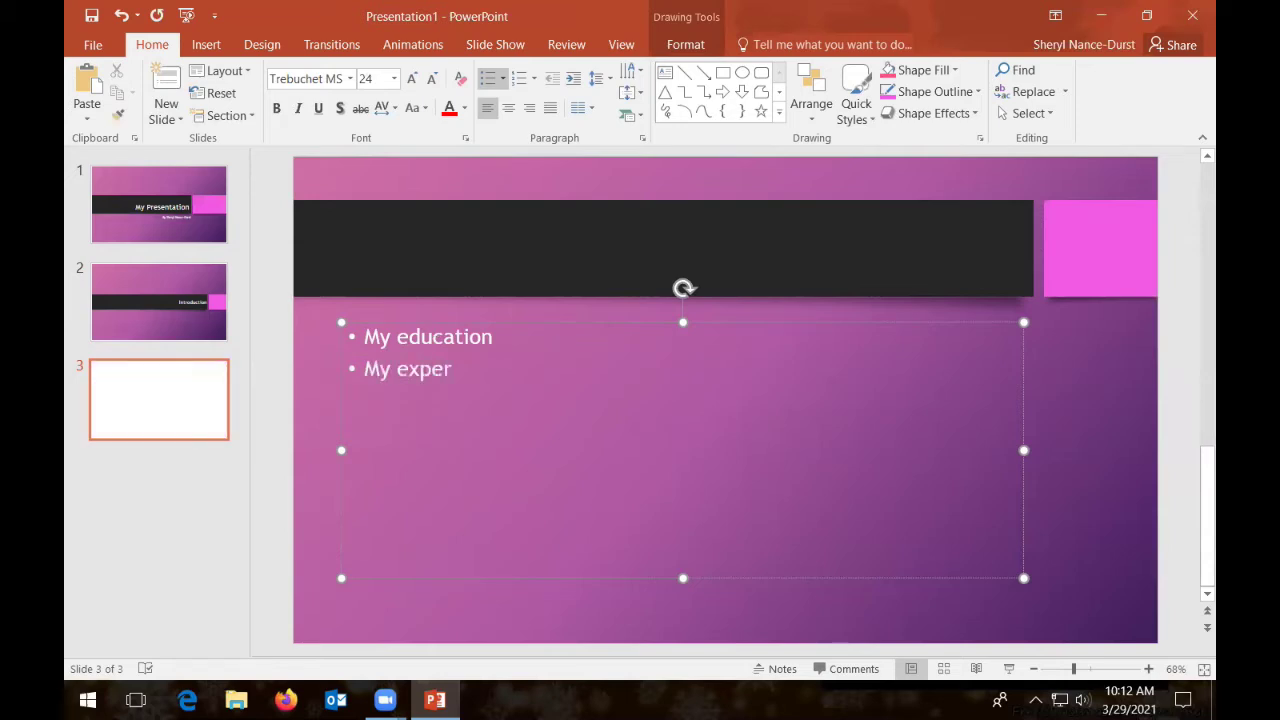
text(ience in this topic)
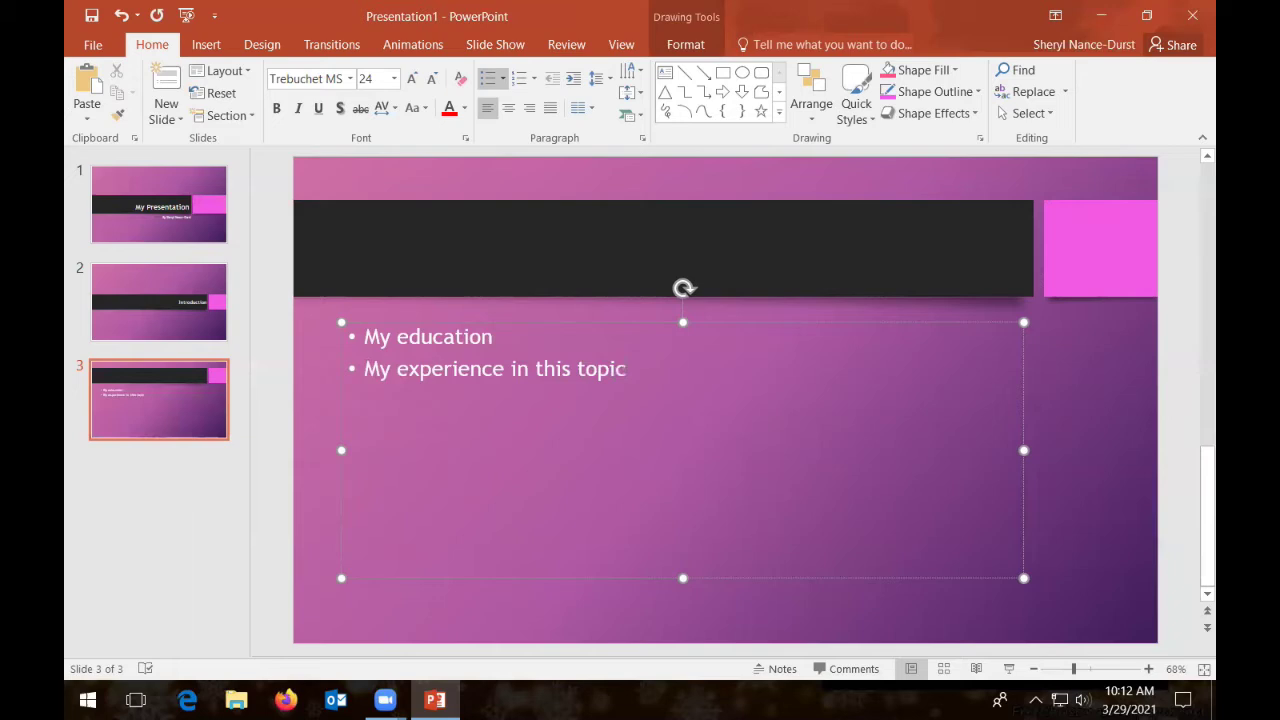
key(Return)
text(Why you need to)
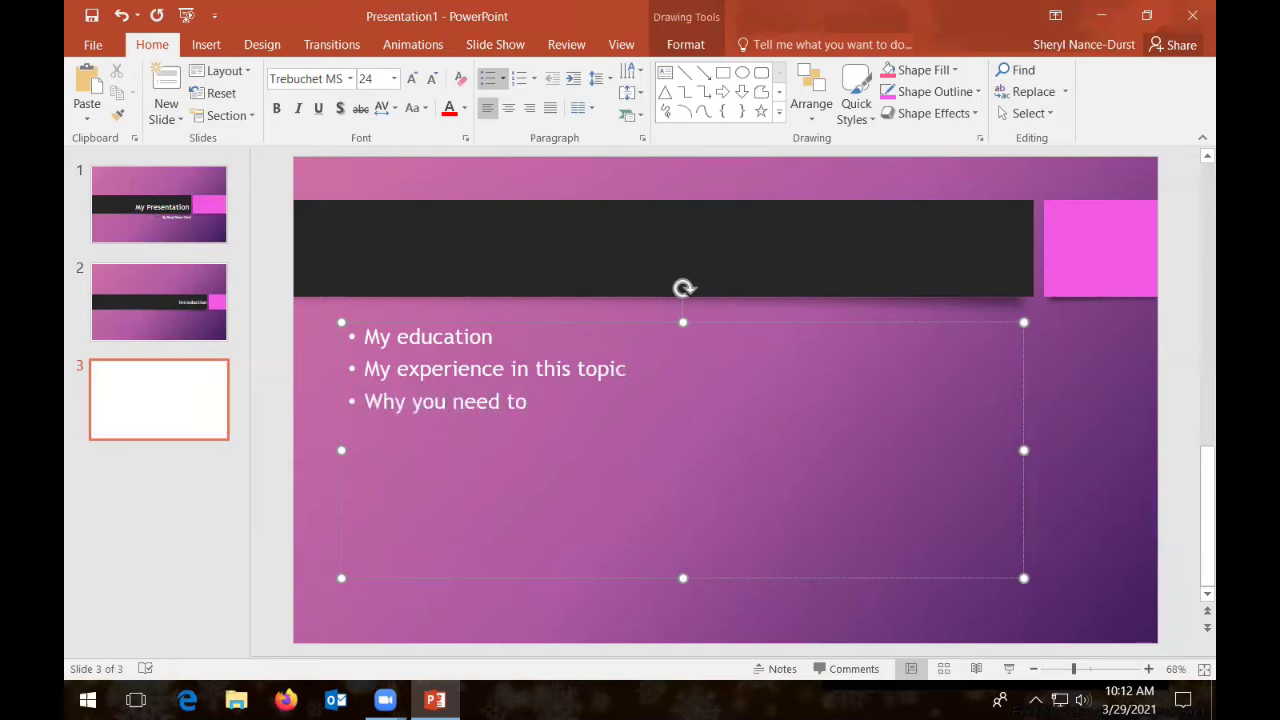
text( know this)
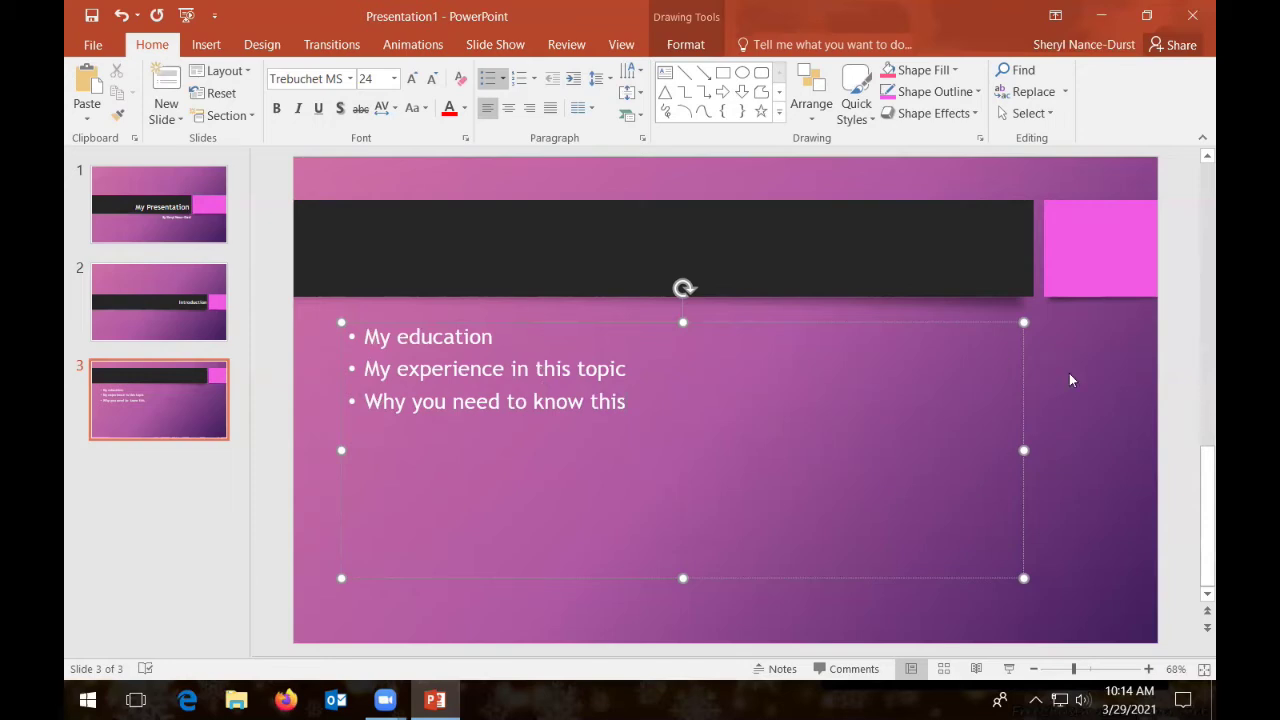
click(1108, 387)
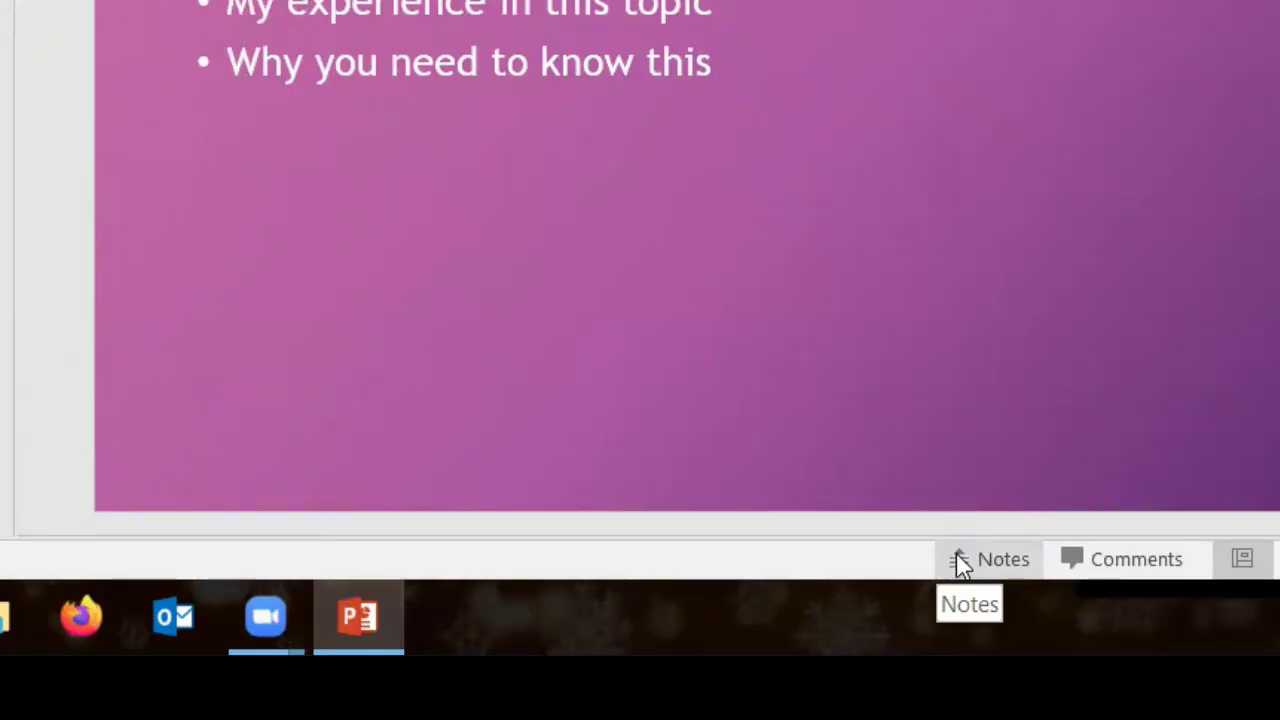
click(960, 562)
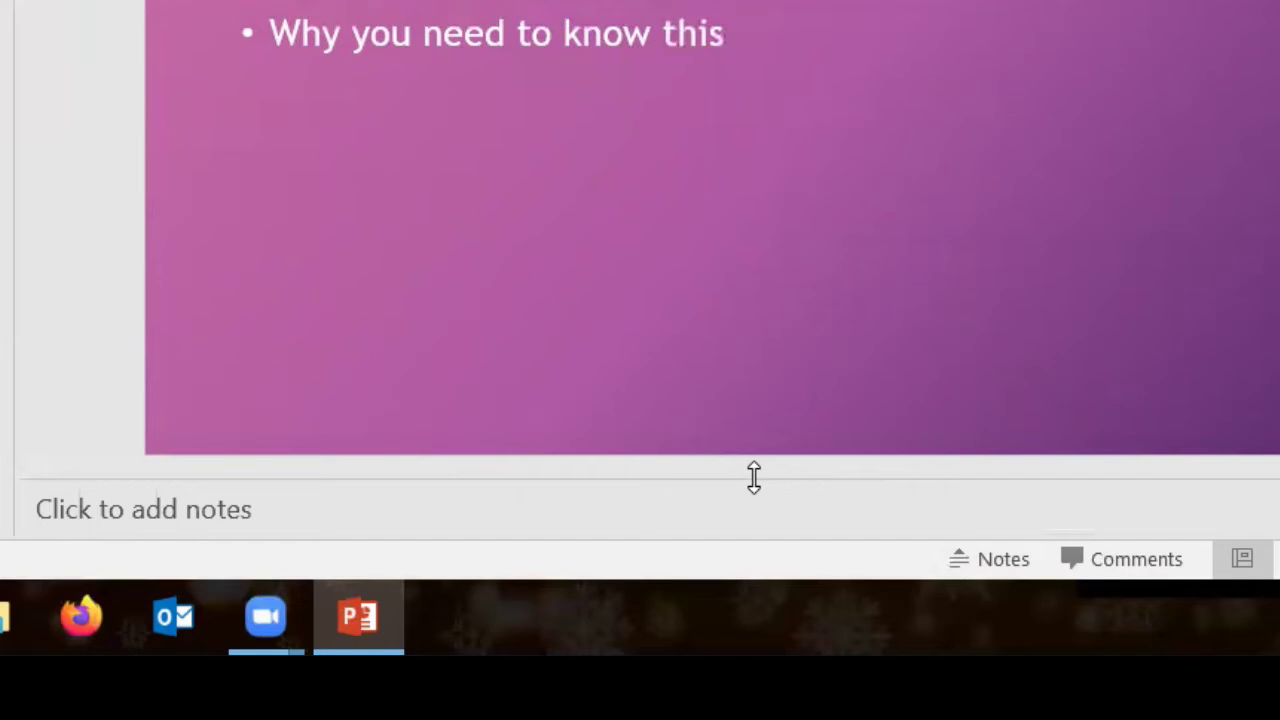
Enlarge the notes pane under slide 3 and place the cursor in it.
drag(754, 477, 748, 358)
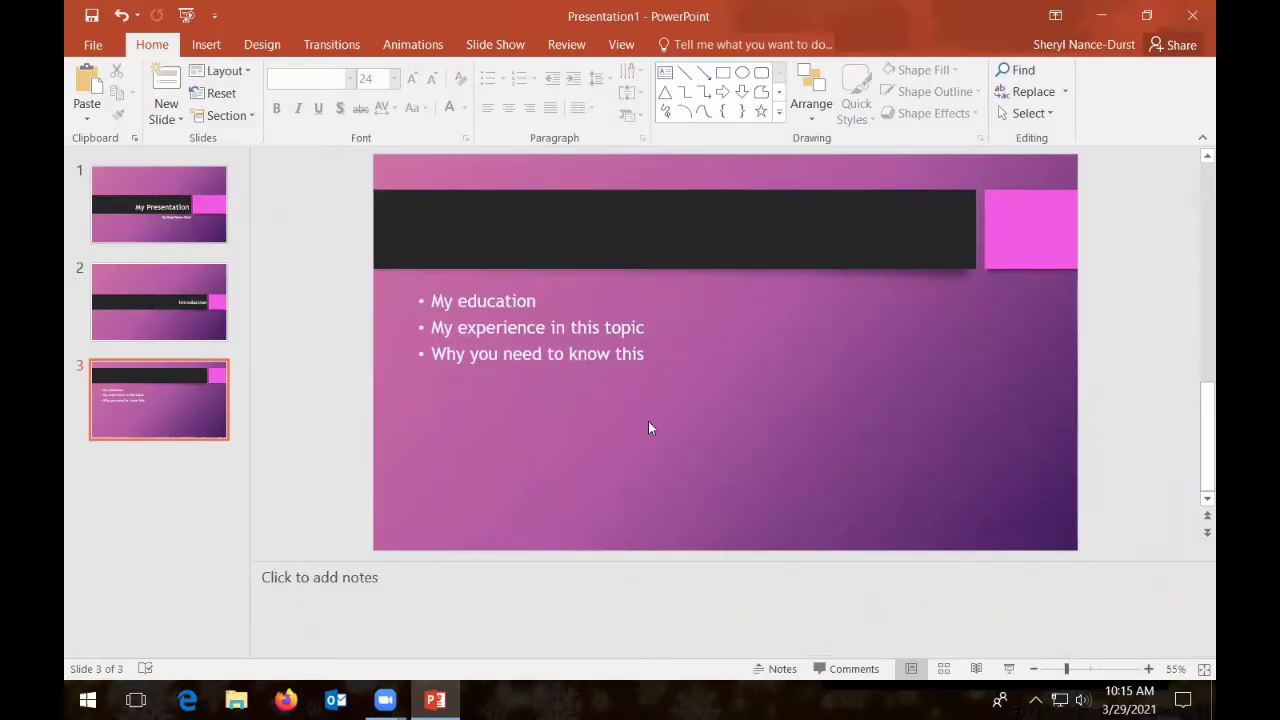
click(310, 577)
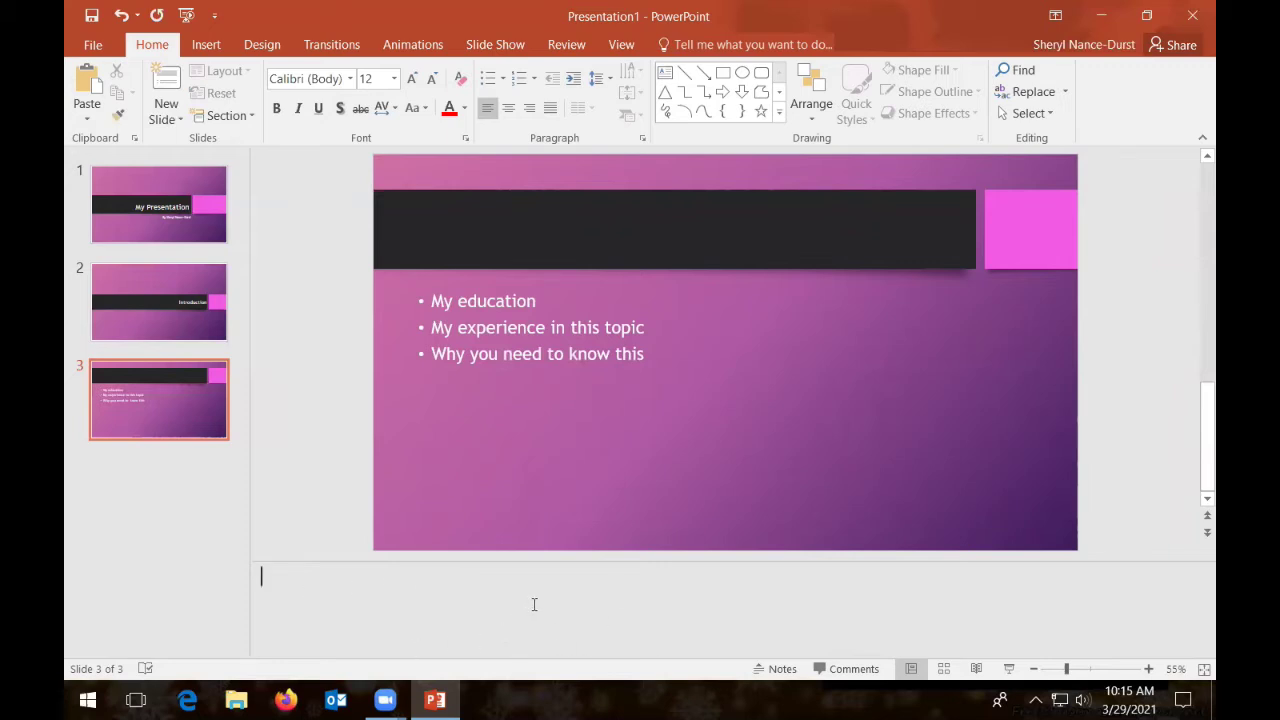
Add notes 'Remember to say ......' and 'illustrate with story about cat', then hide the notes pane.
text(Remember to s)
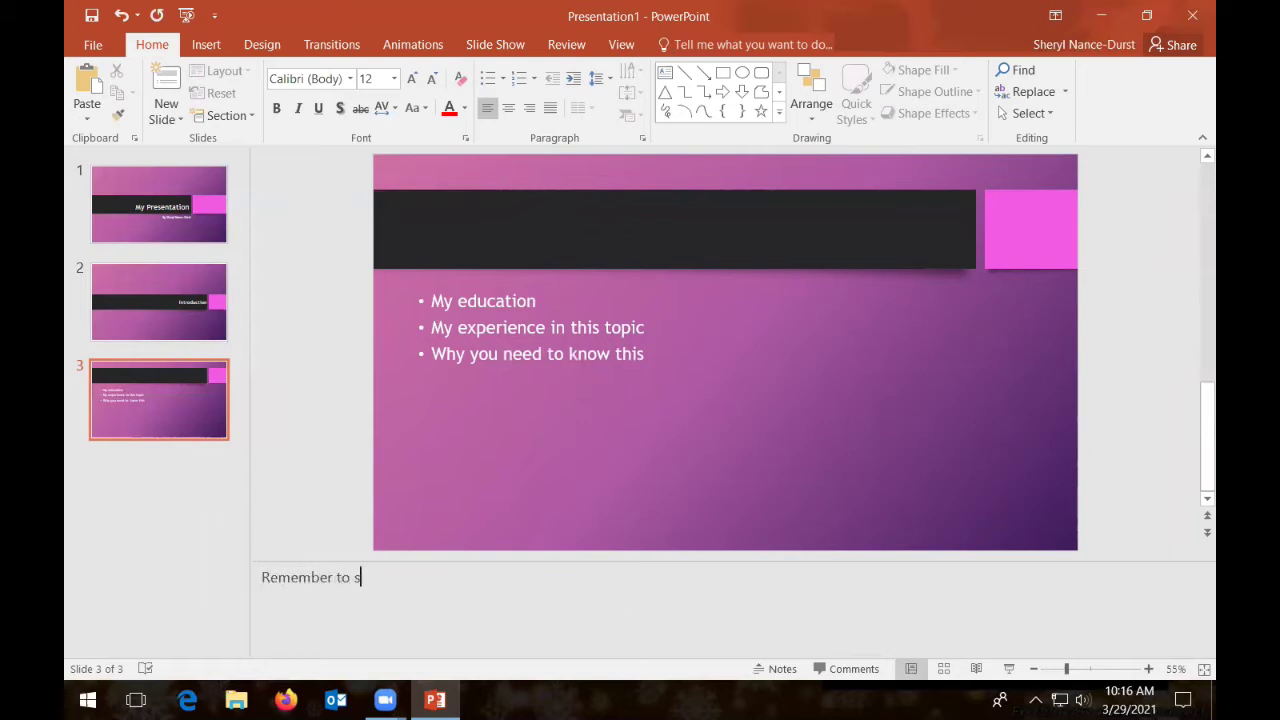
text(ay .......)
key(Return)
text(illustrate with story about cat)
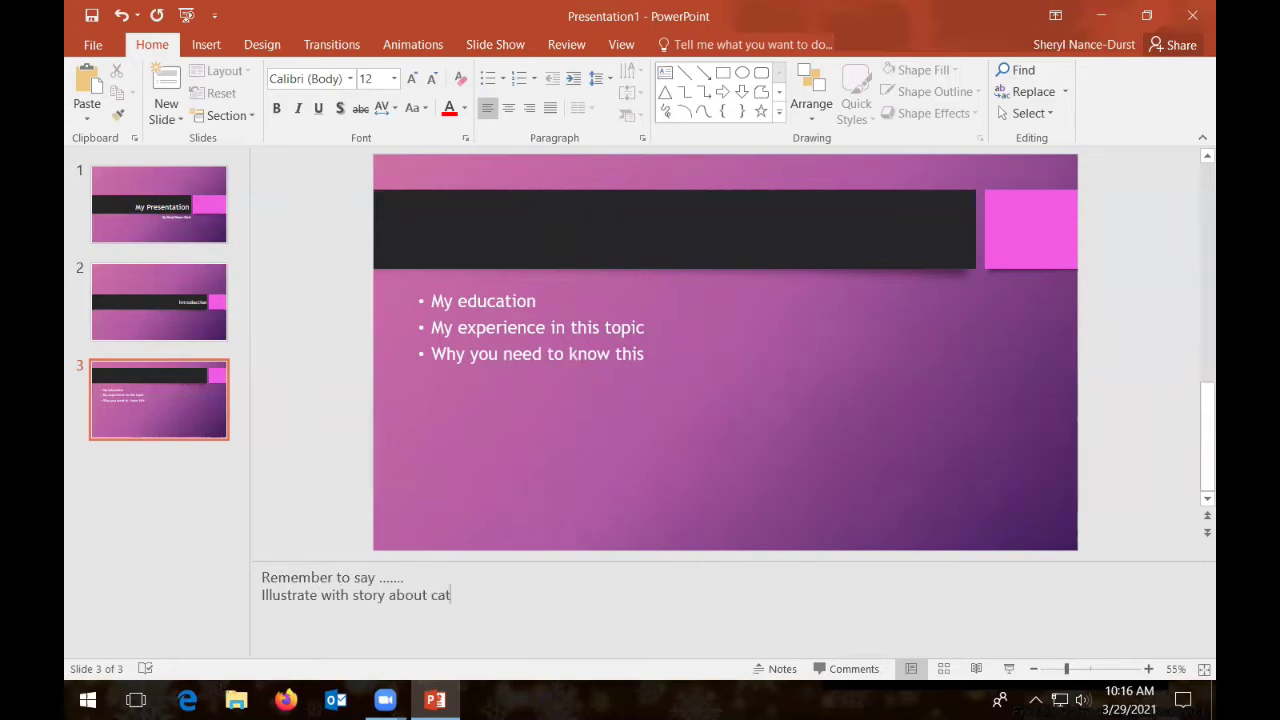
drag(637, 566, 780, 668)
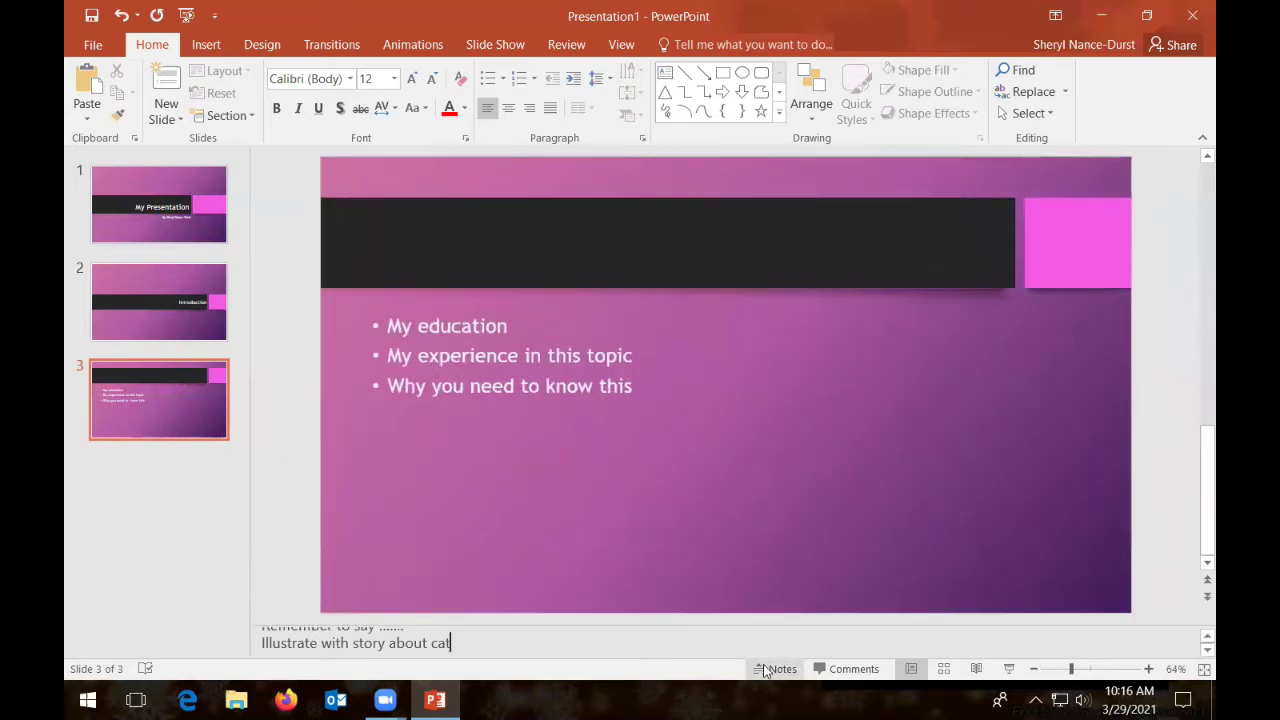
click(764, 670)
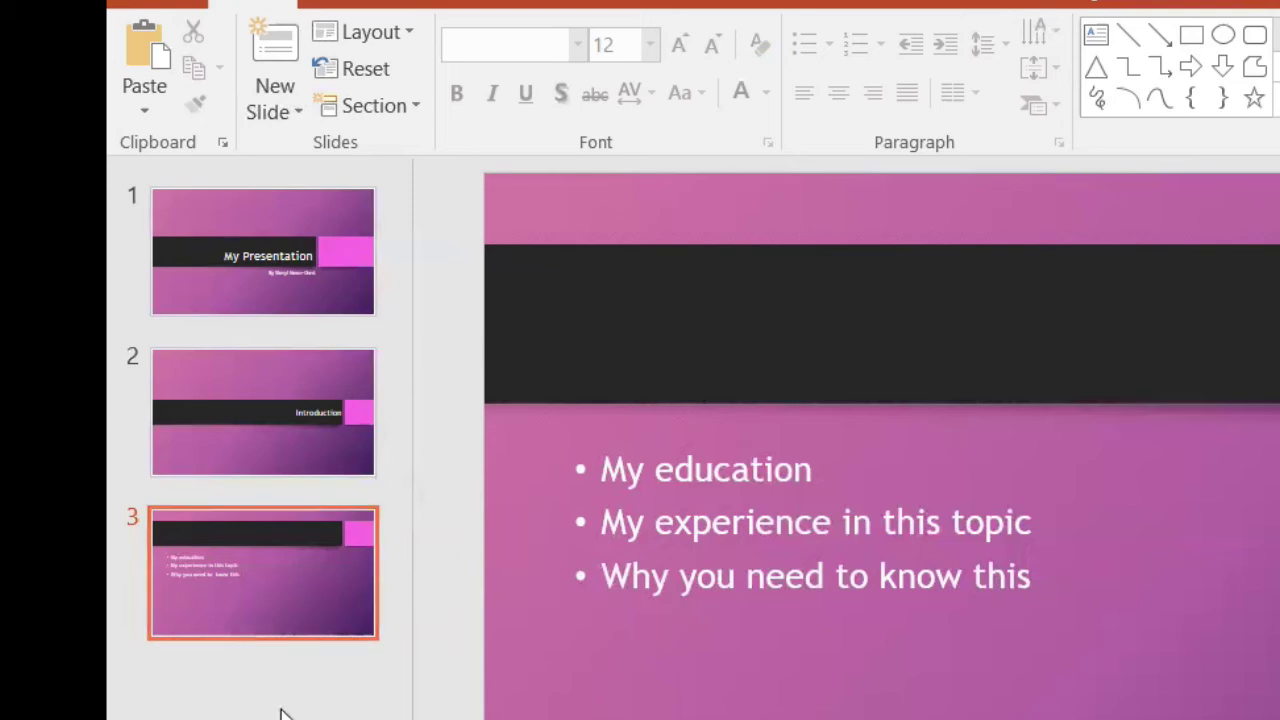
click(286, 421)
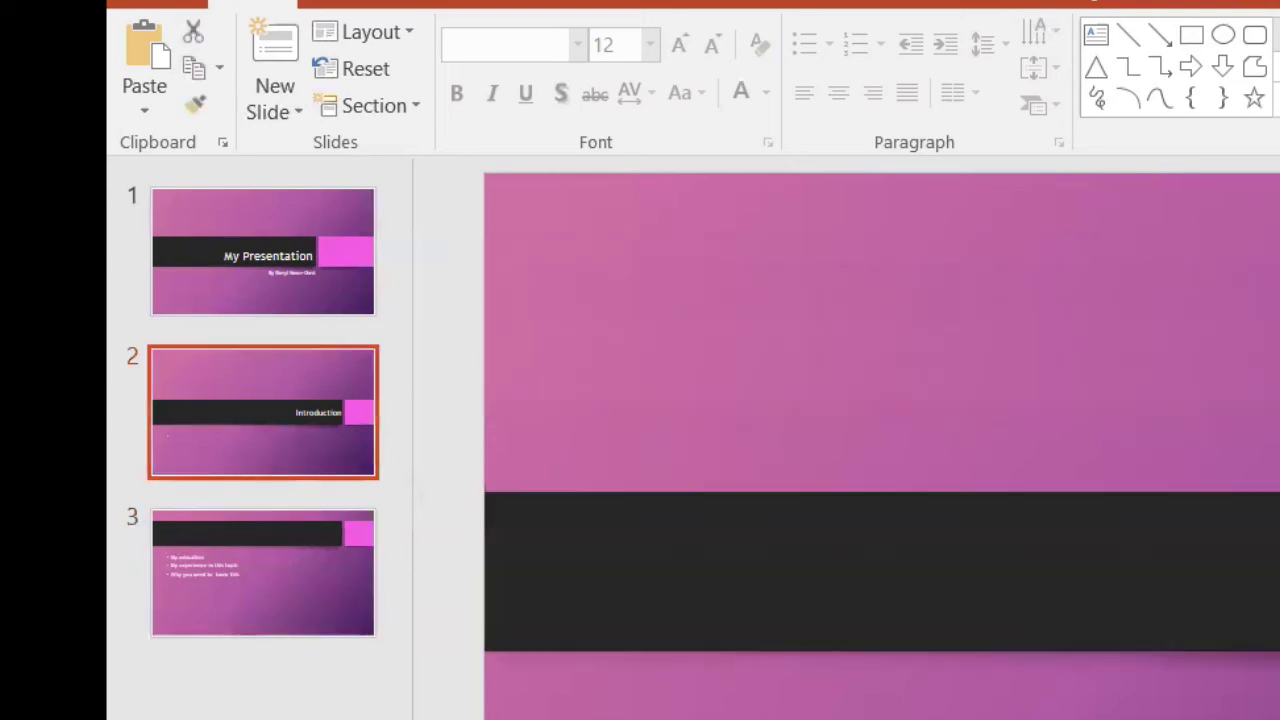
click(232, 262)
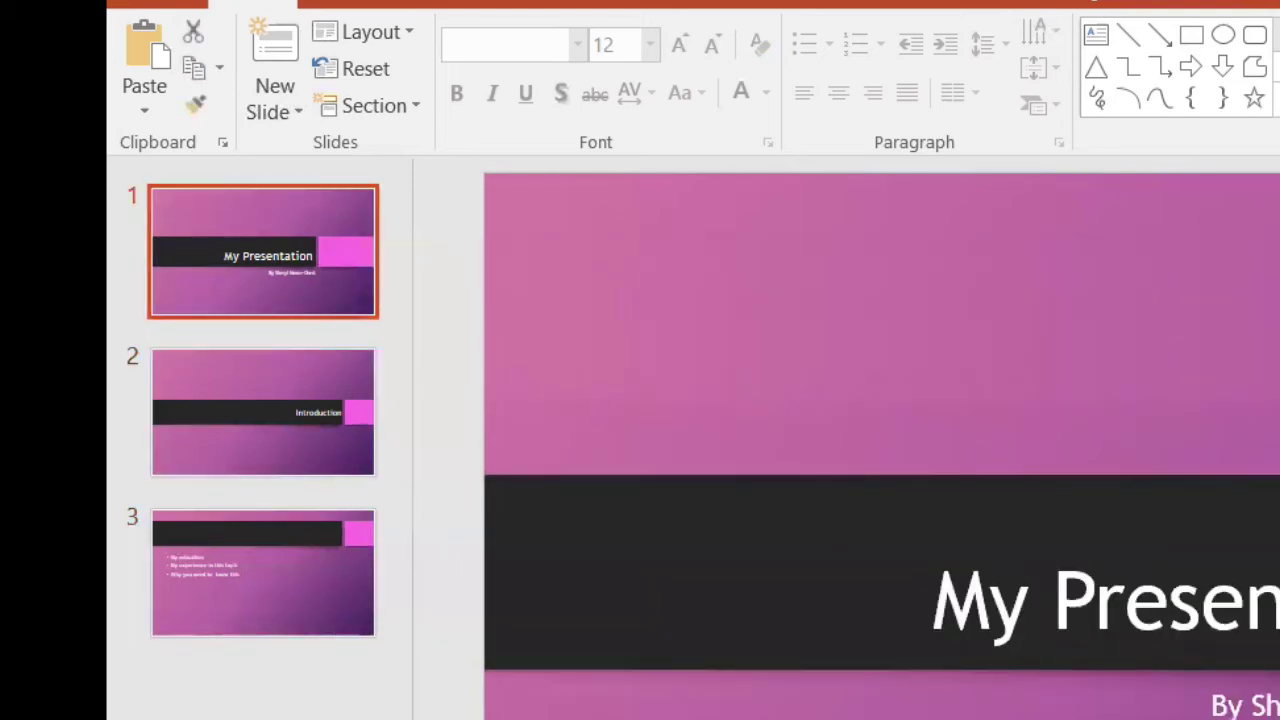
click(226, 572)
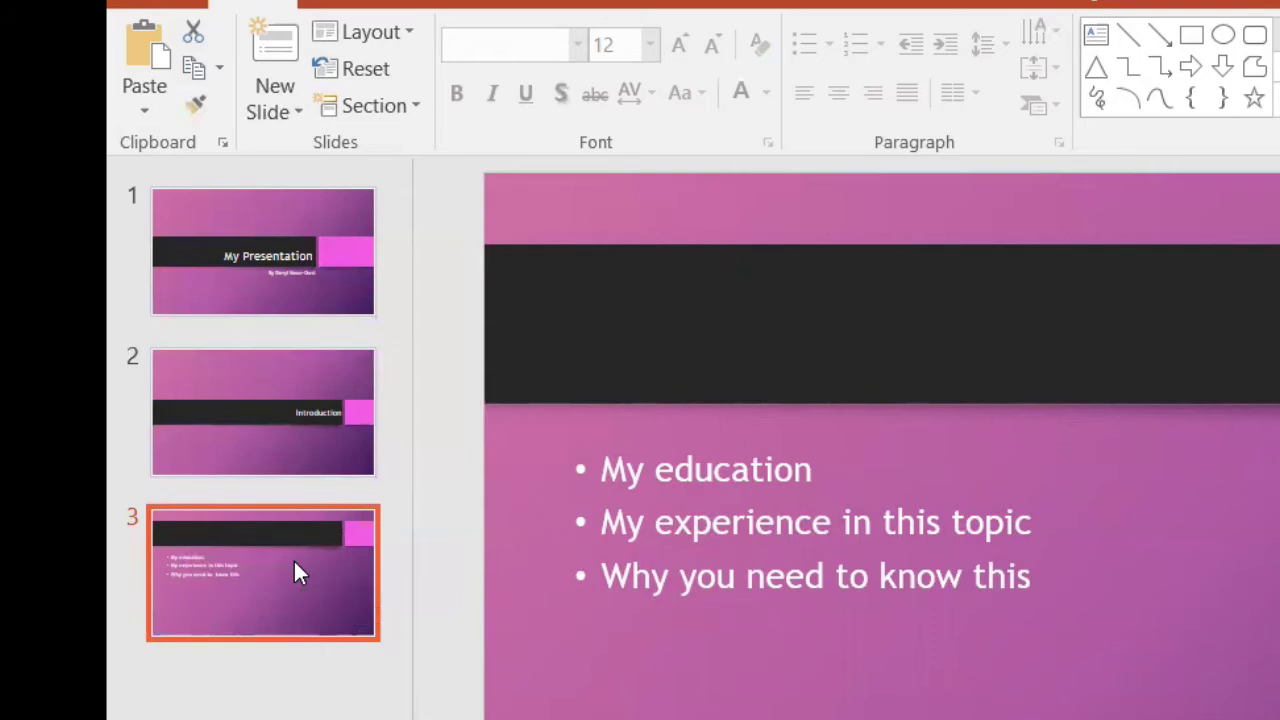
drag(295, 562, 291, 362)
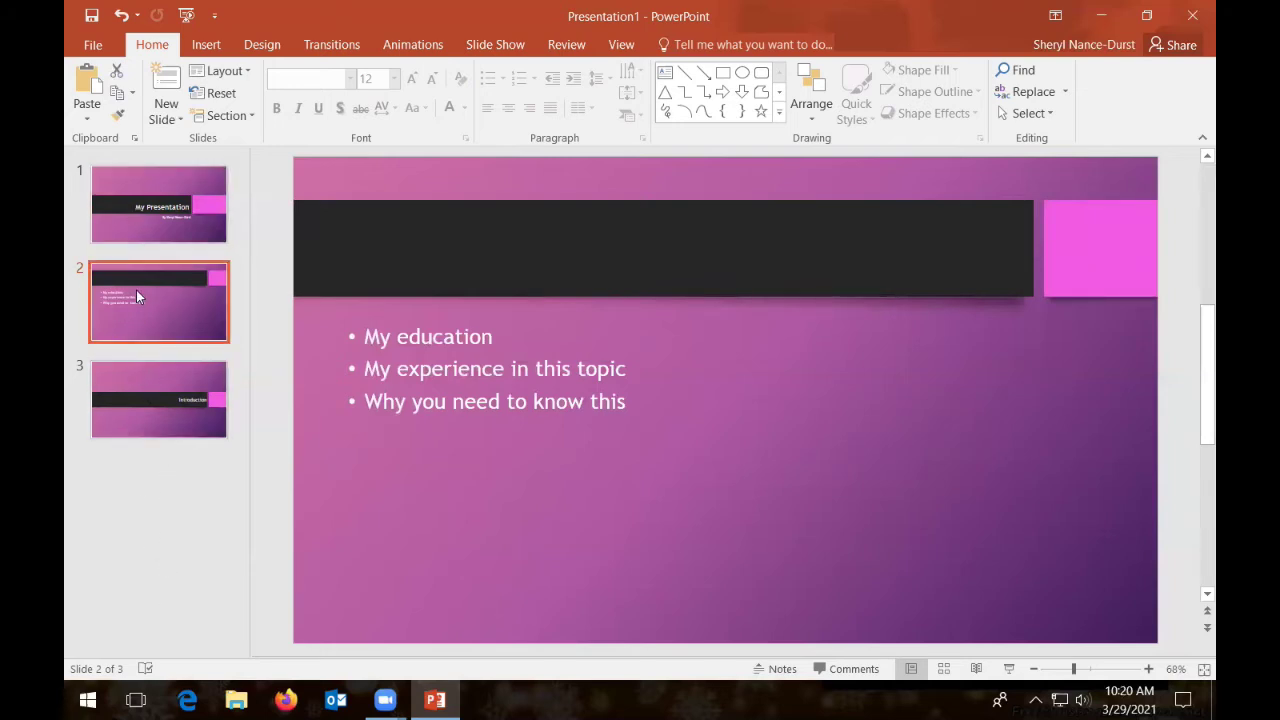
drag(136, 290, 133, 479)
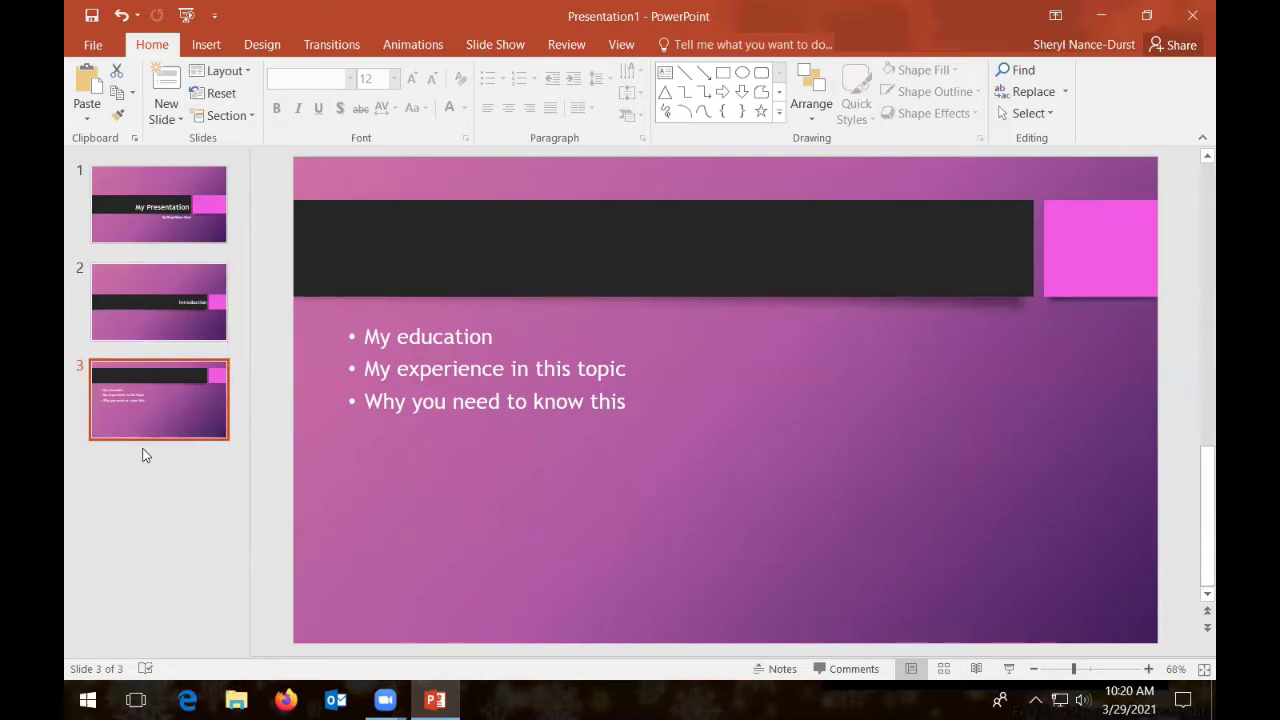
click(172, 120)
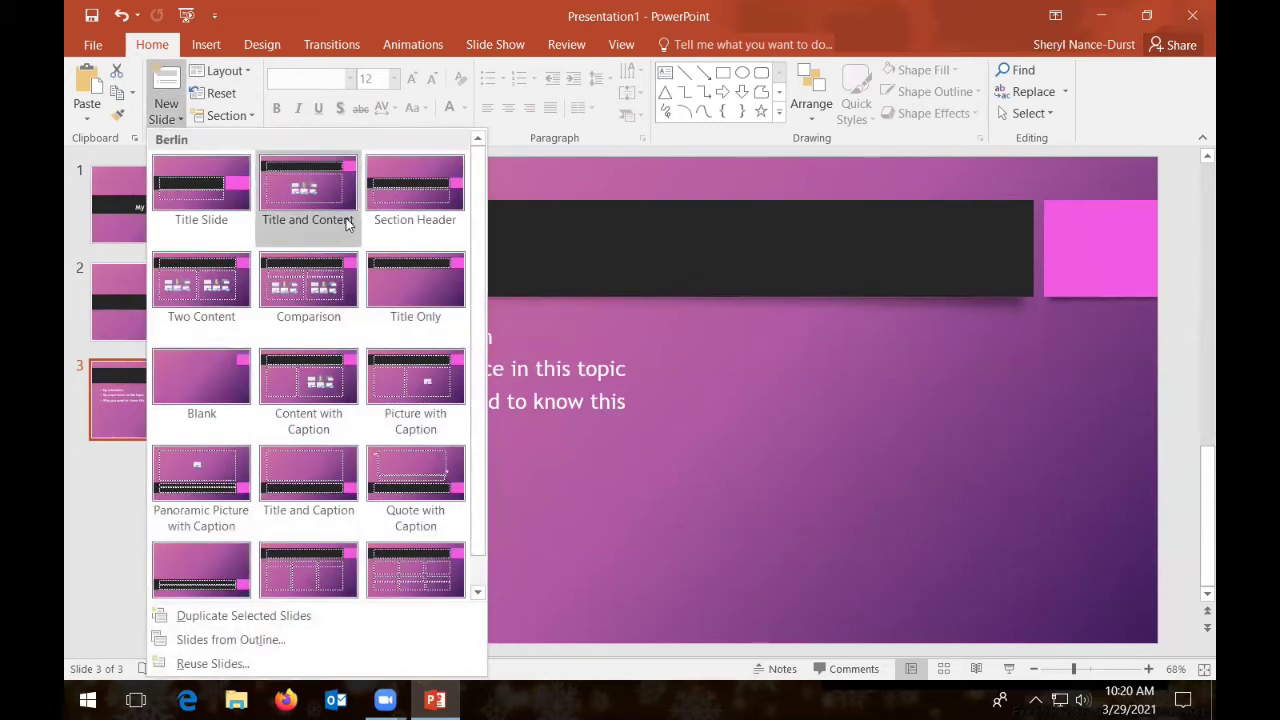
Add a Section Header slide titled 'Basic info you need to know'.
click(398, 192)
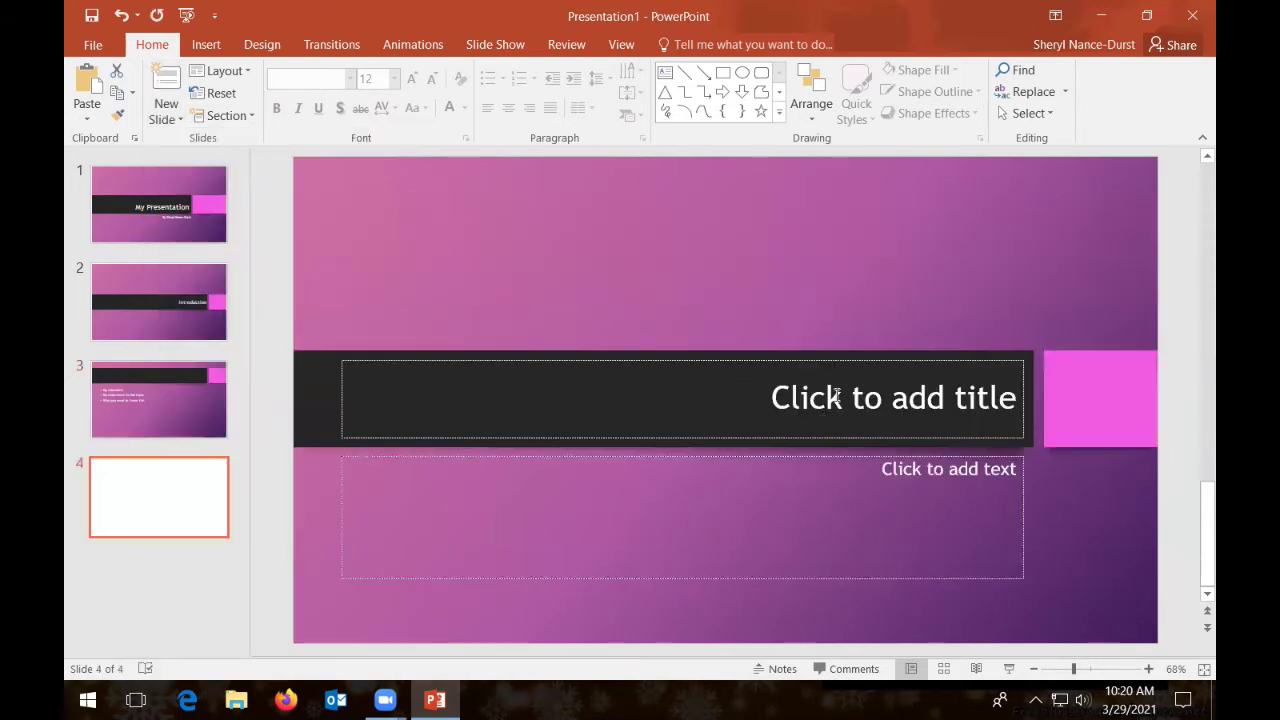
click(836, 396)
text(Basic info you need)
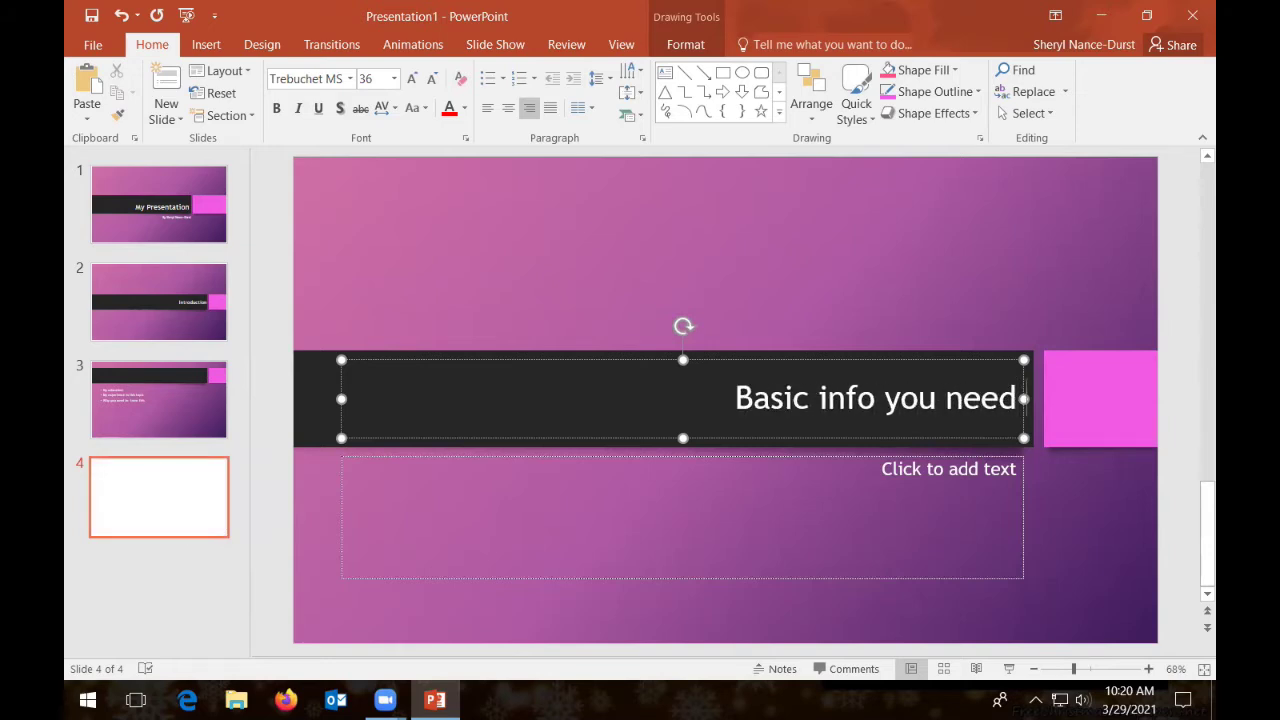
text( to knwo)
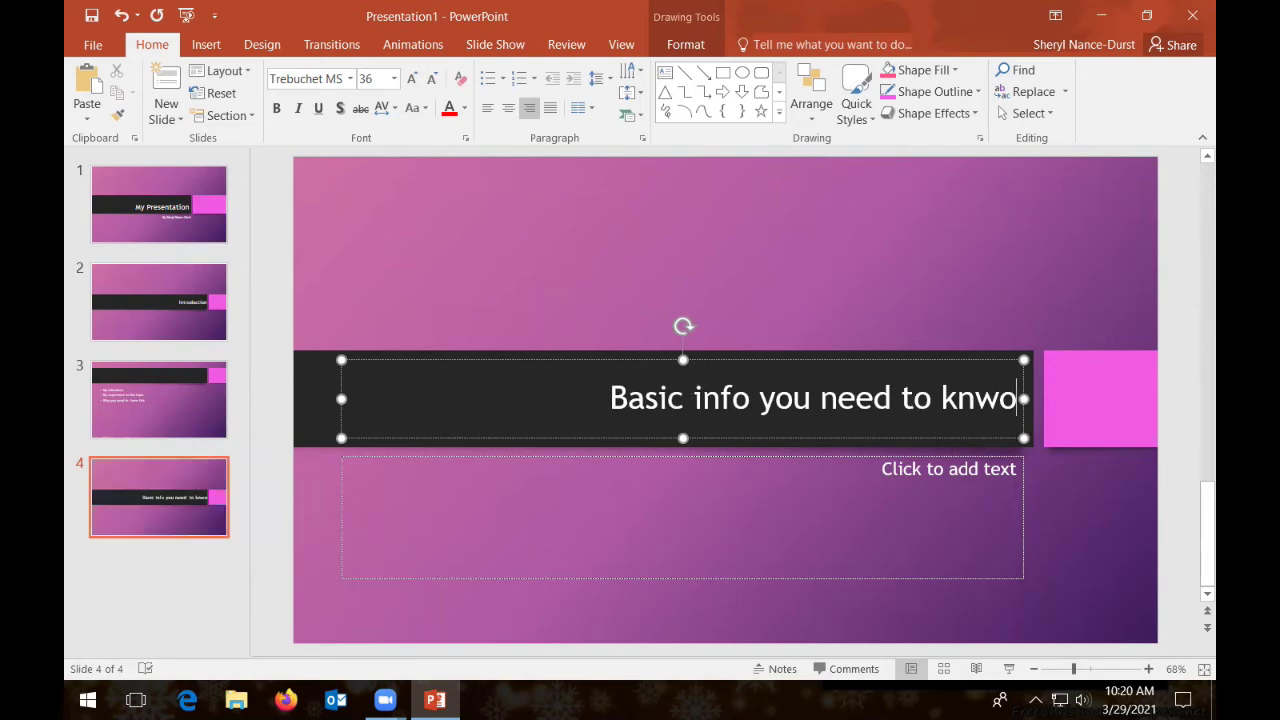
key(BackSpace)
key(BackSpace)
text(ow)
Remove its empty body box and add a fifth slide with the Content with Caption layout.
click(877, 458)
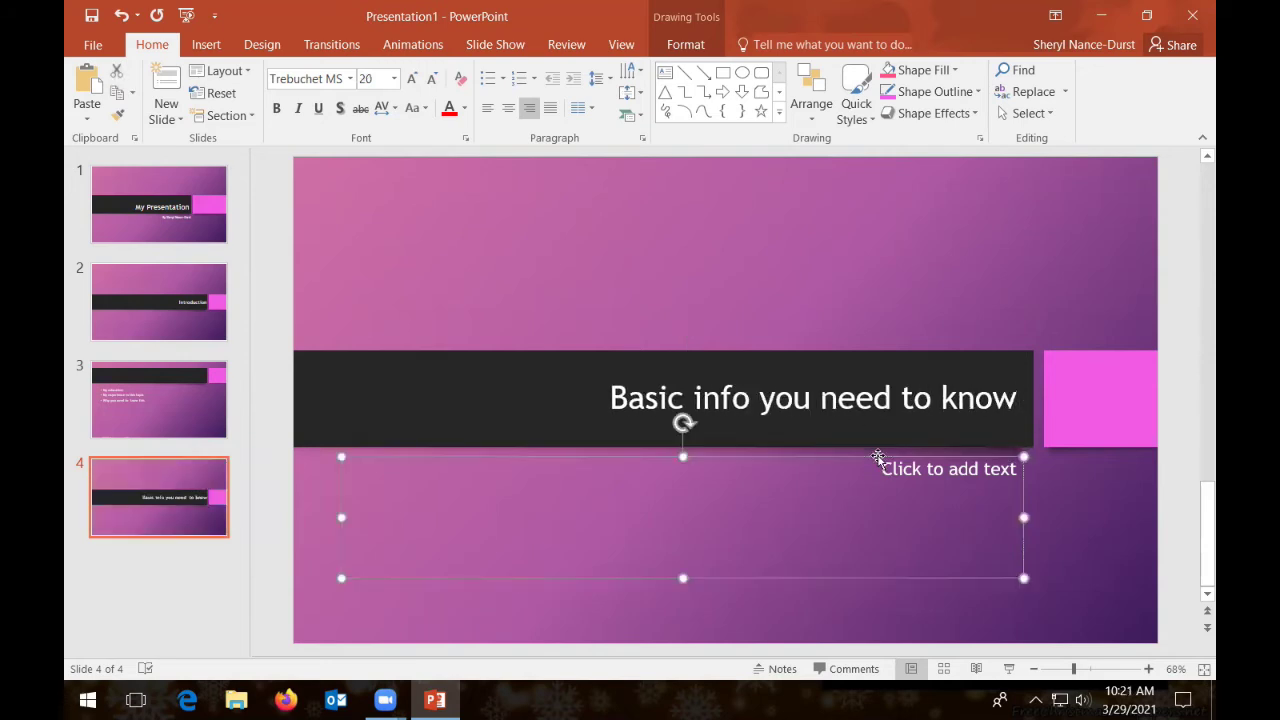
key(Delete)
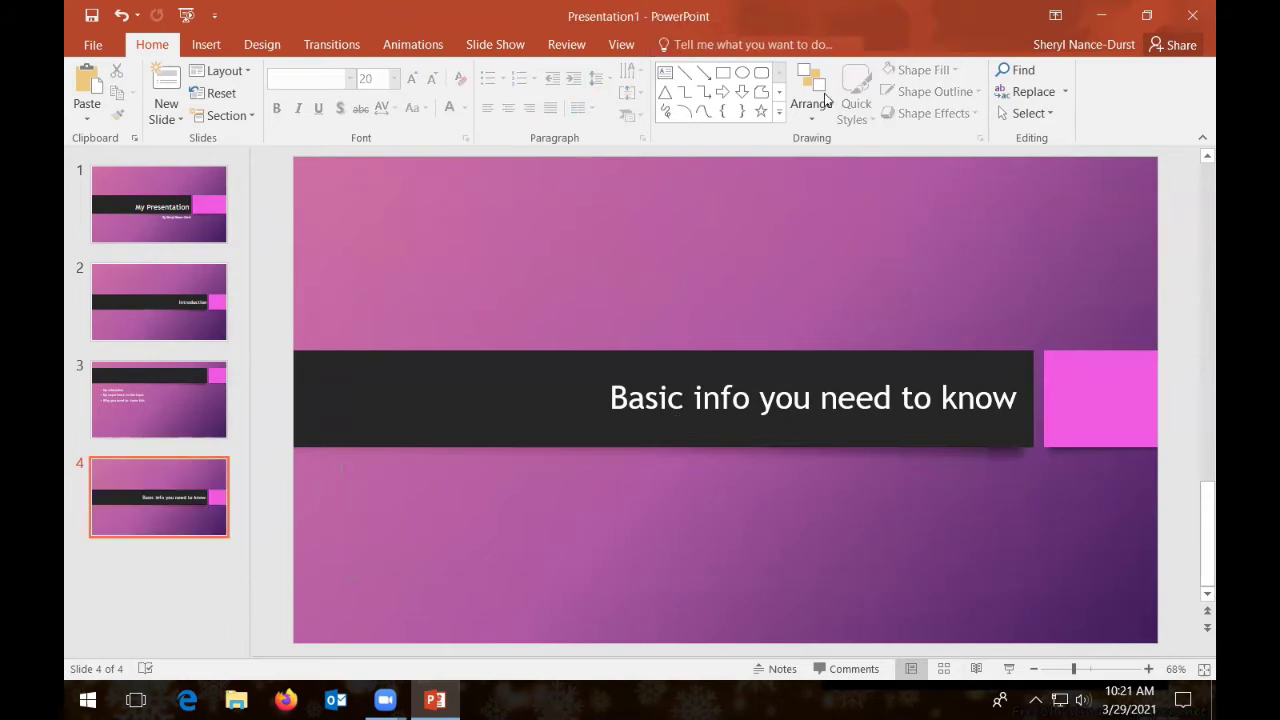
click(166, 118)
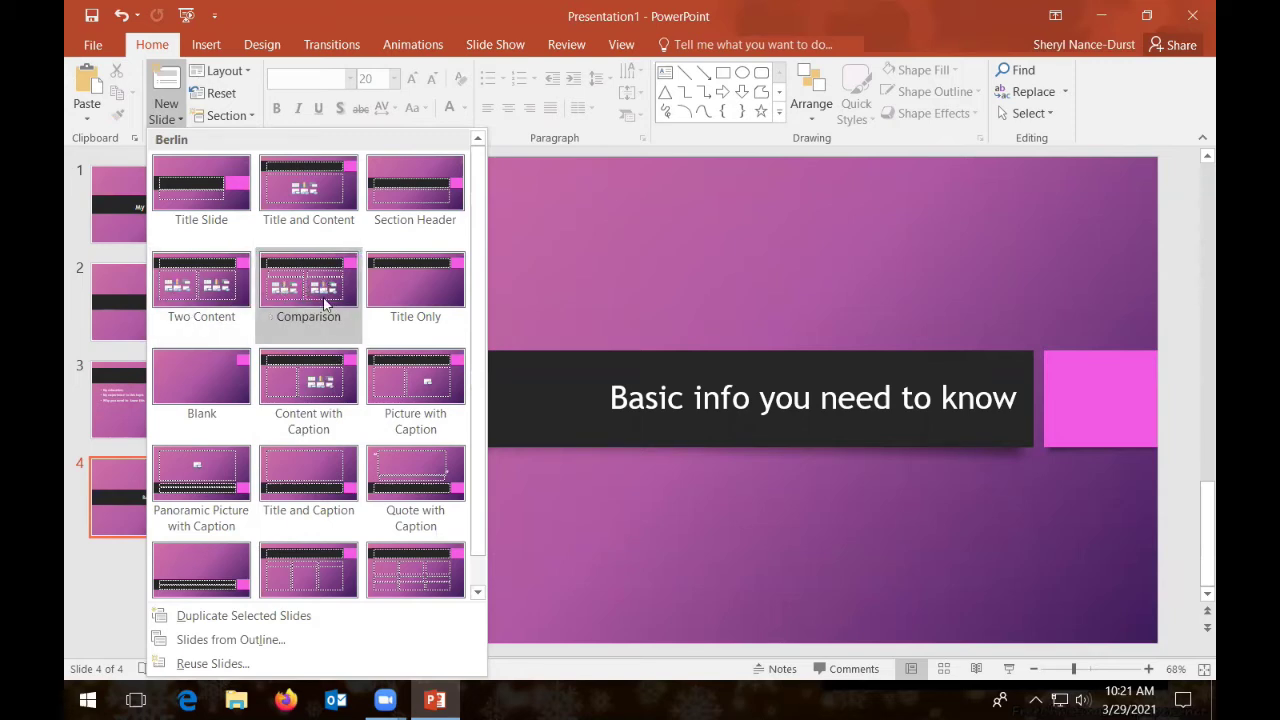
click(318, 381)
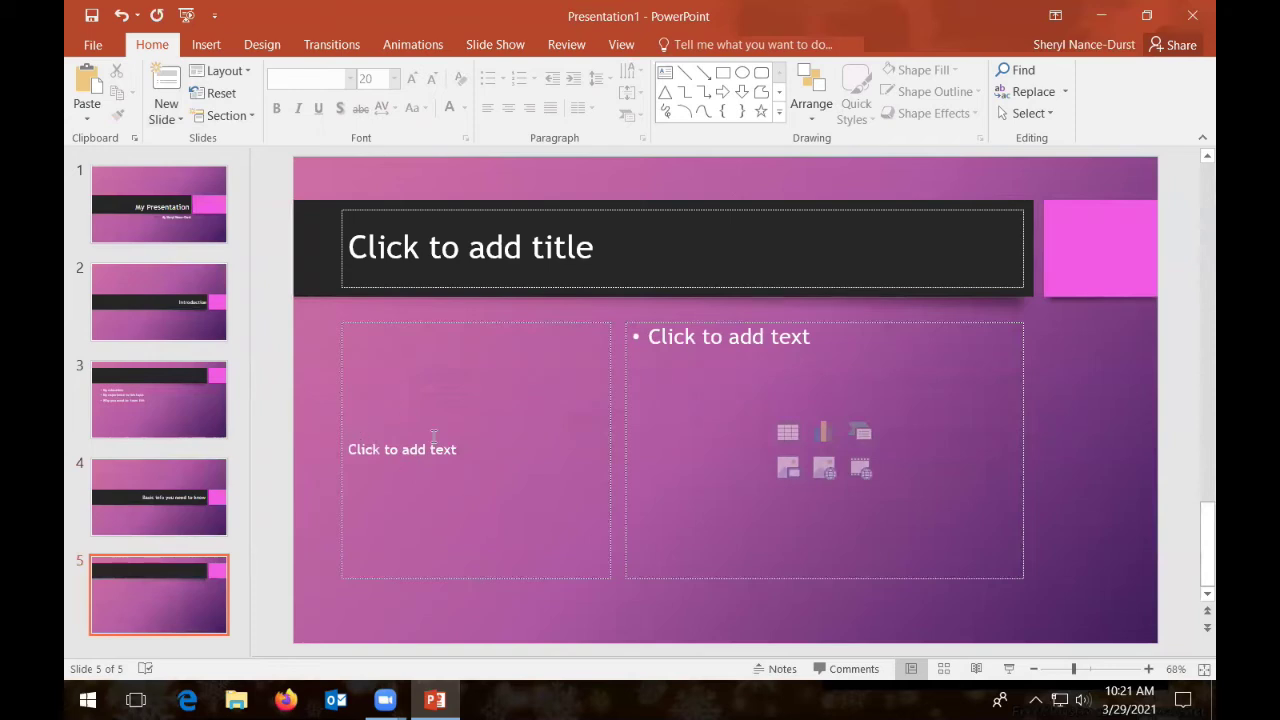
Type the filler lines 'dksdk' and 'dsfsdj' into slide 5's left caption box.
click(398, 350)
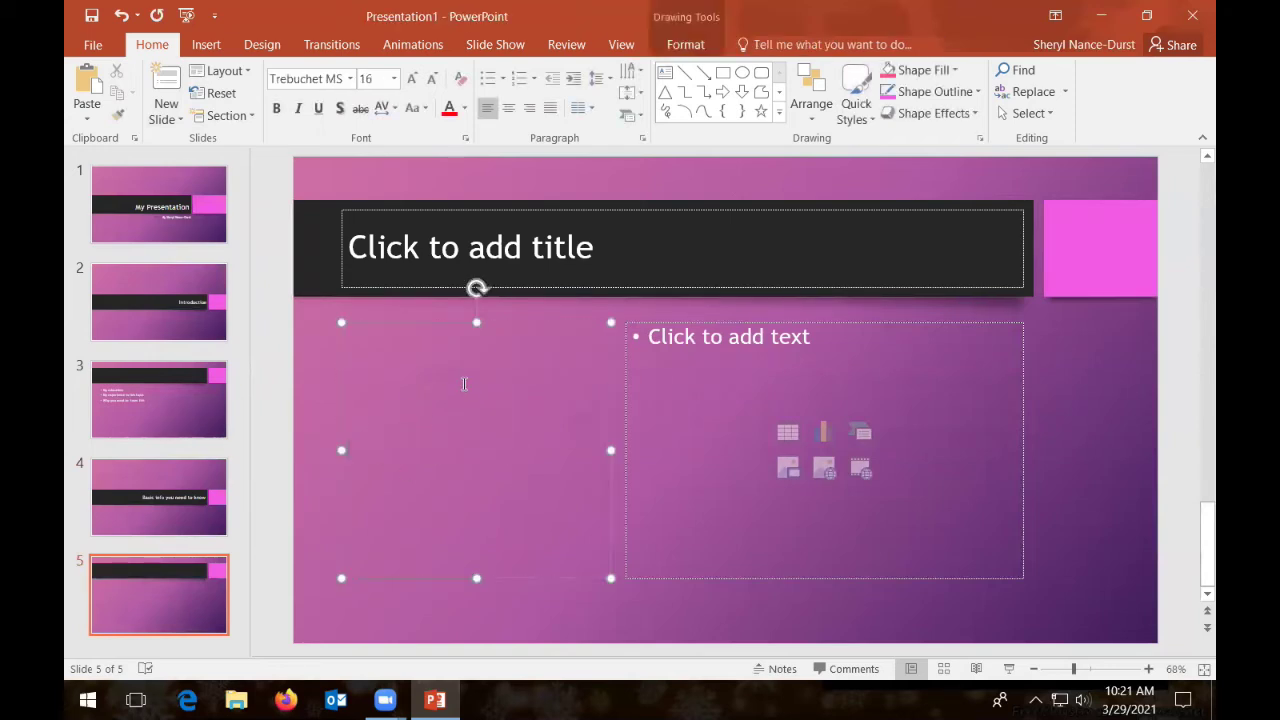
text(dksdk)
key(Return)
text(dsfsdj)
Add the bullets 'skdfk' and 'asdlf' in the right content box.
click(743, 340)
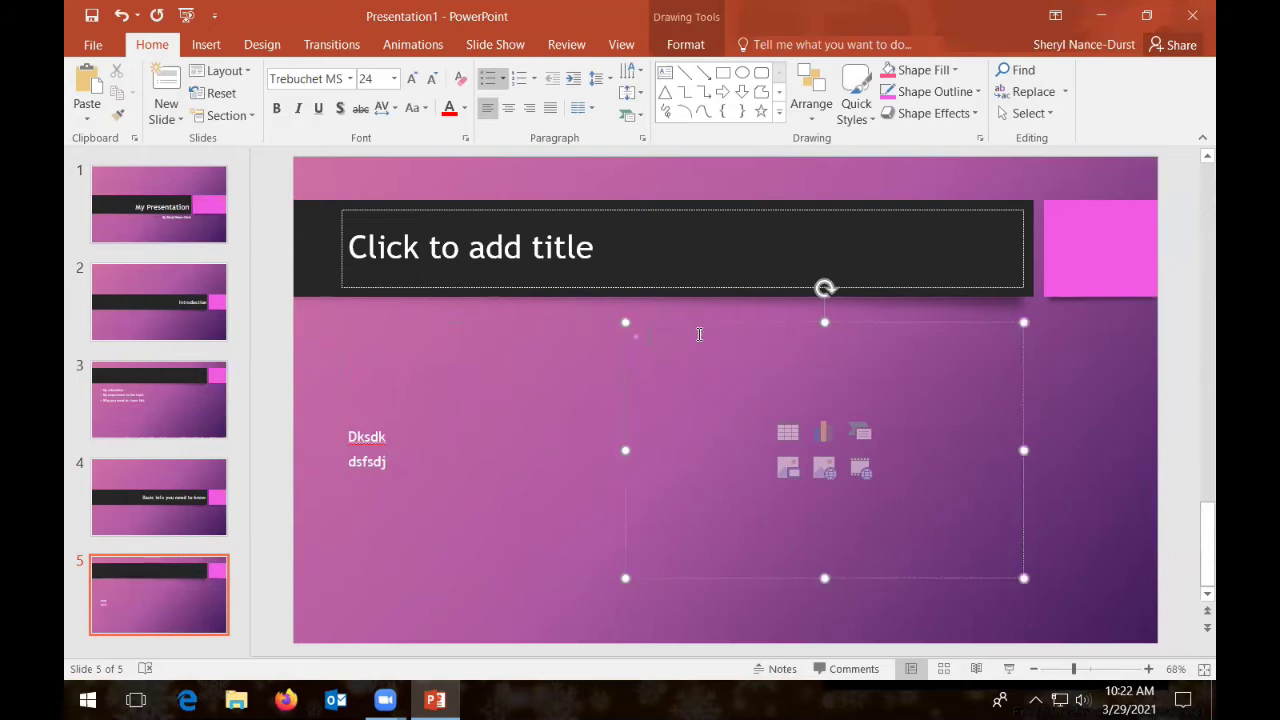
text(skdfk)
key(Return)
text(asdlf)
key(Return)
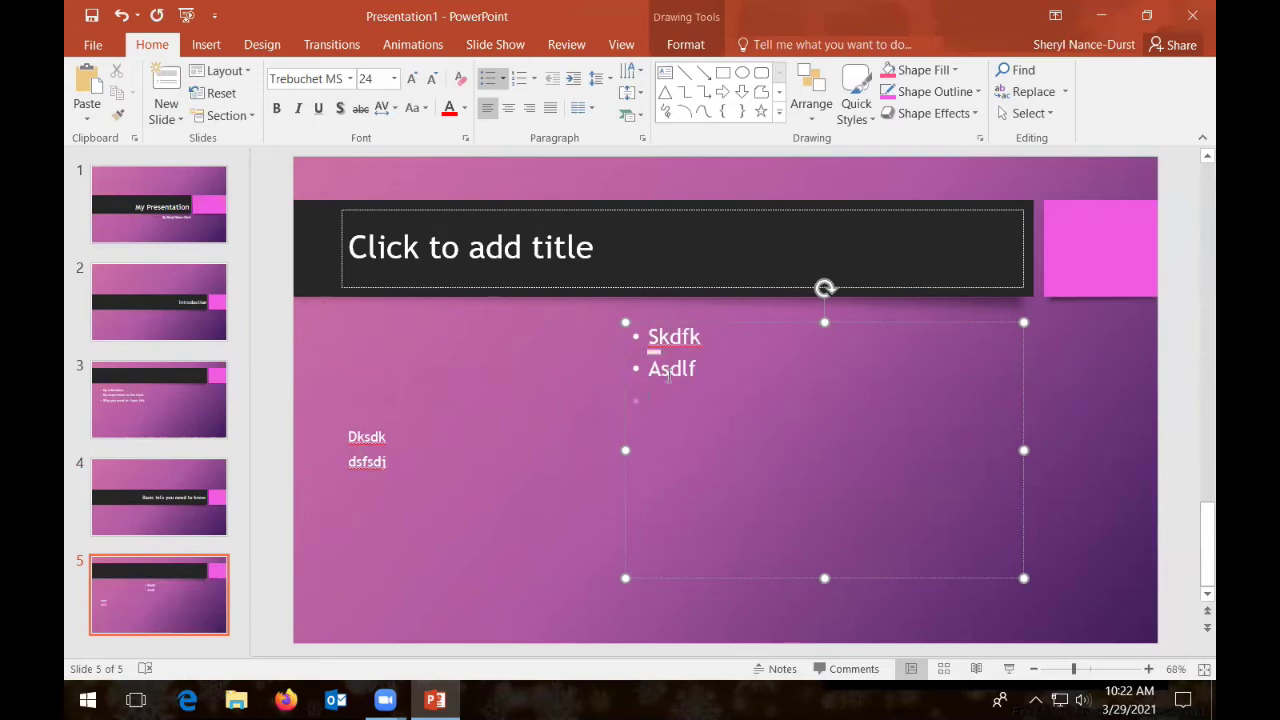
Delete both filler lines from the left box, leaving it empty.
click(390, 458)
drag(394, 462, 360, 440)
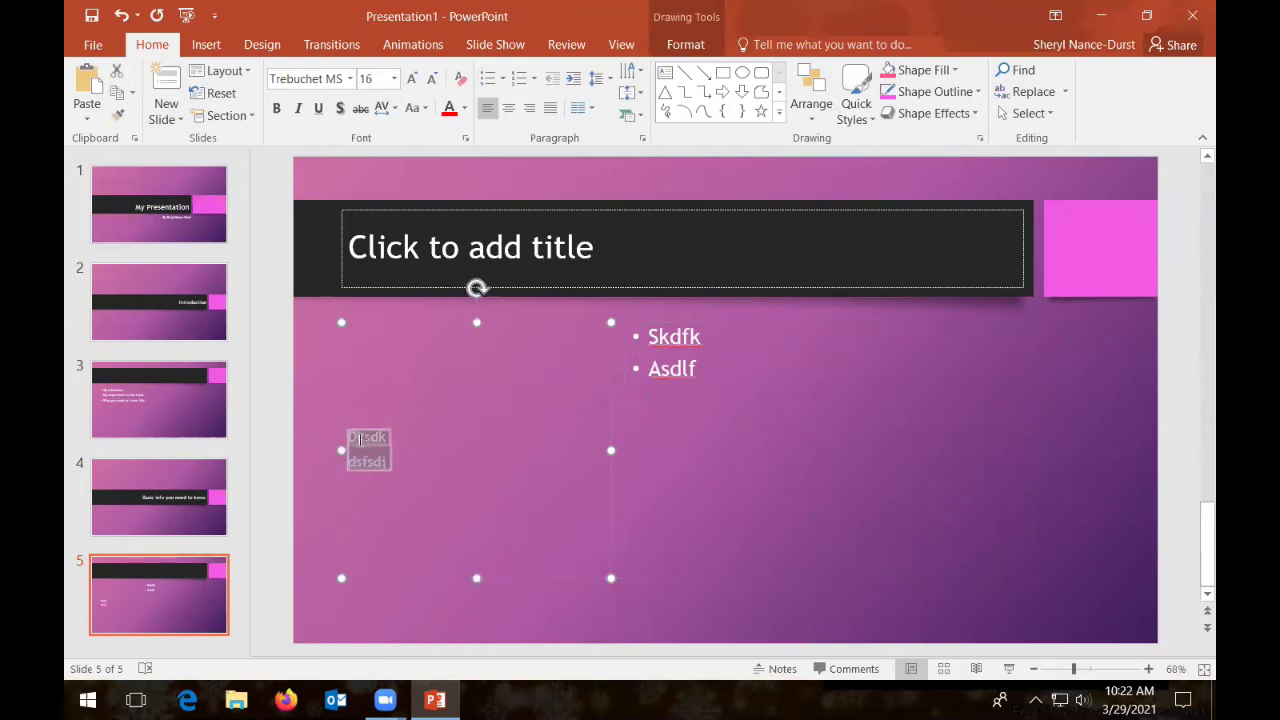
key(Delete)
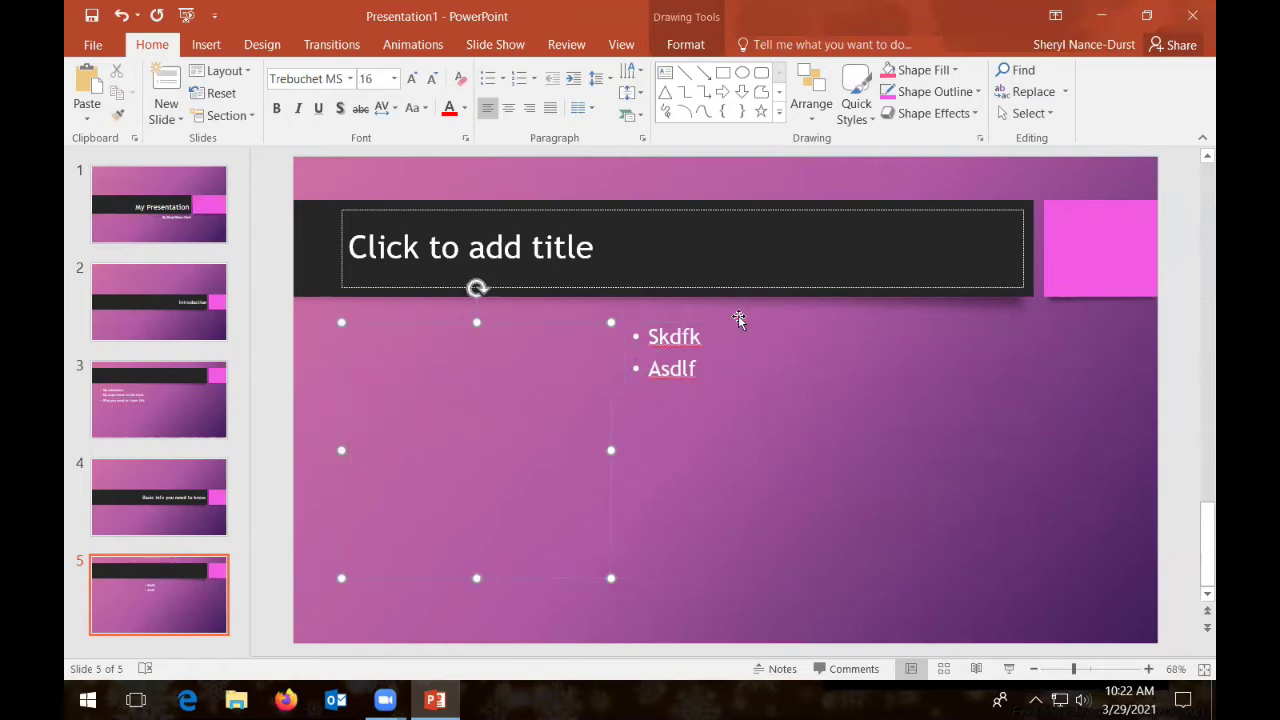
click(719, 398)
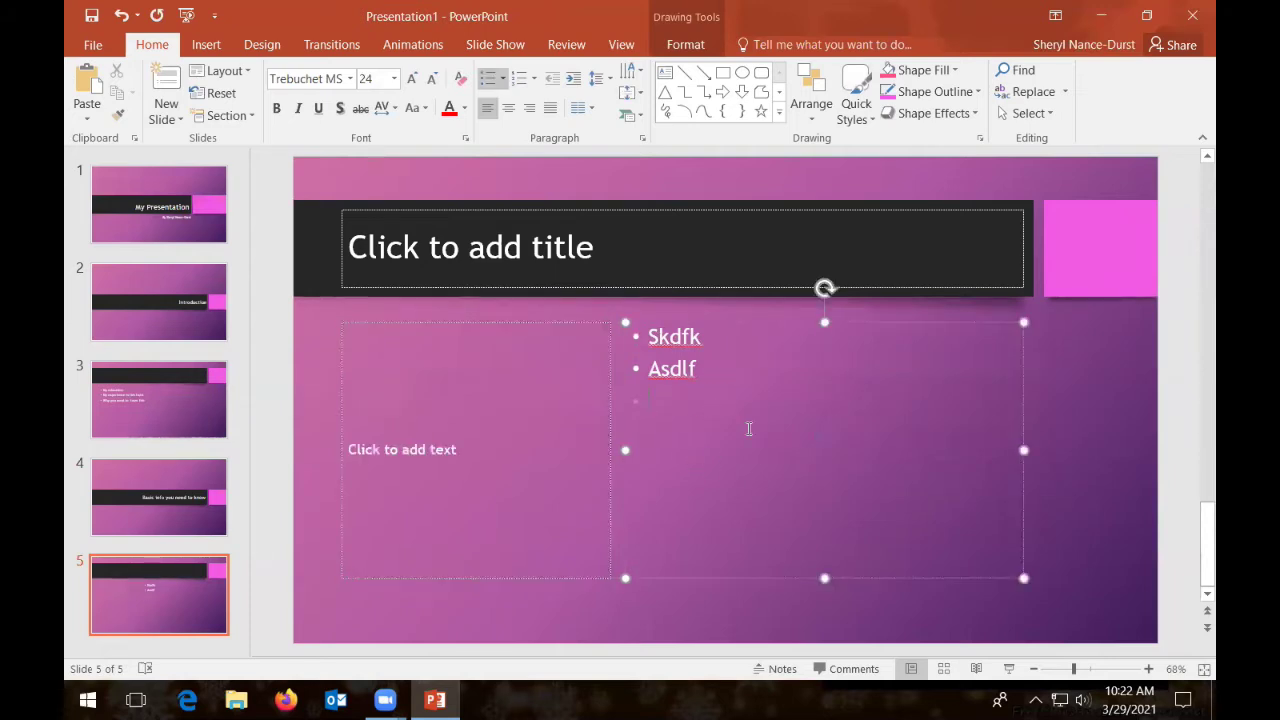
click(378, 445)
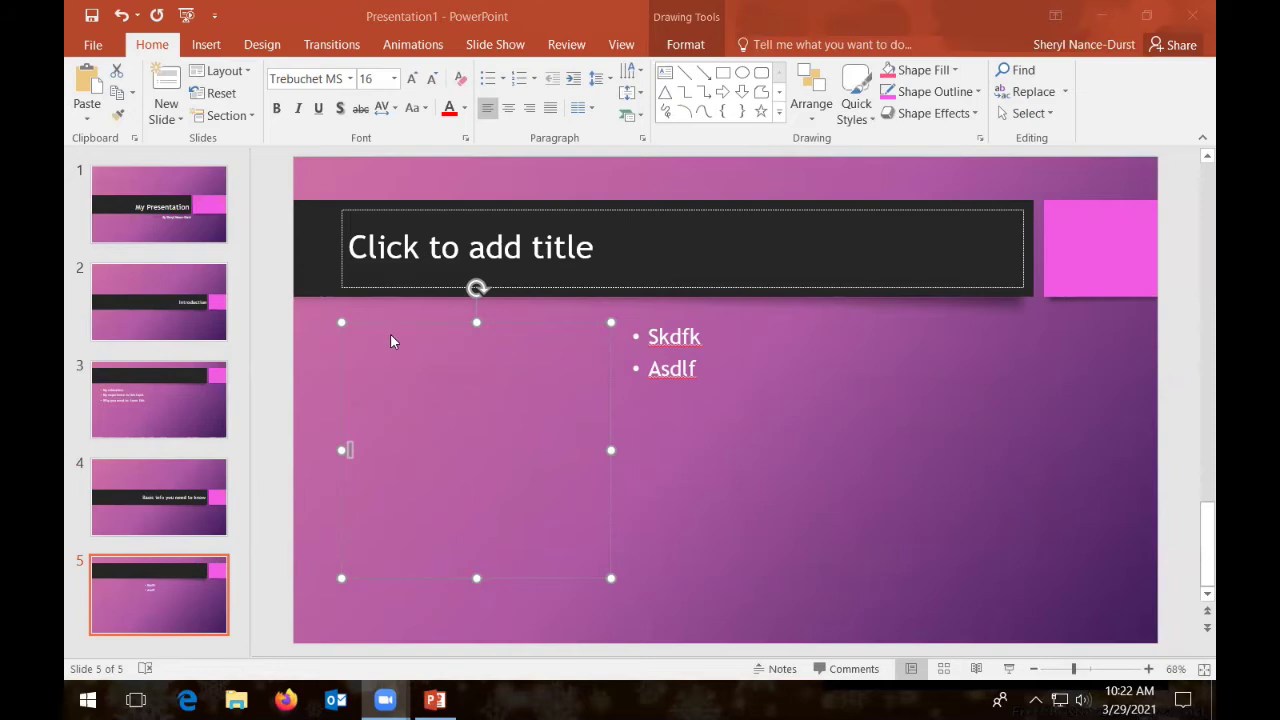
click(220, 46)
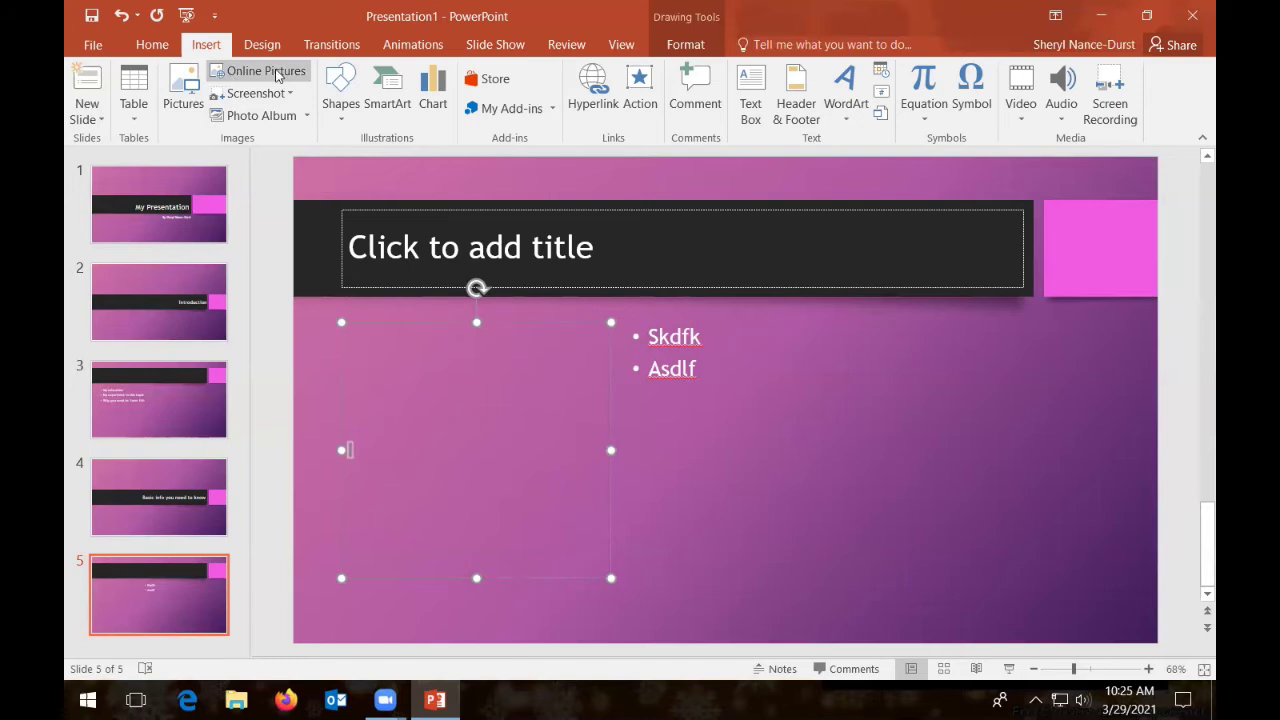
Open the Insert Picture dialog with the Pictures command.
click(184, 88)
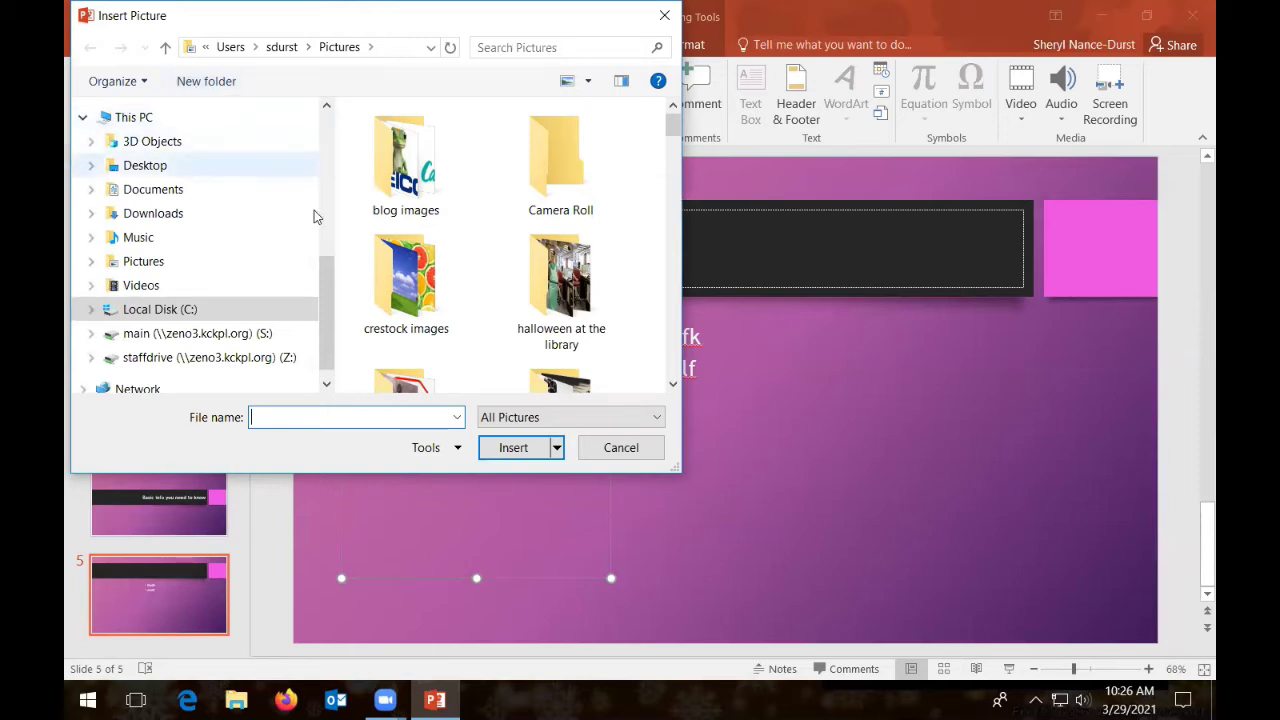
Insert the 1356-org photo from Pictures > crestock images onto slide 5.
click(160, 262)
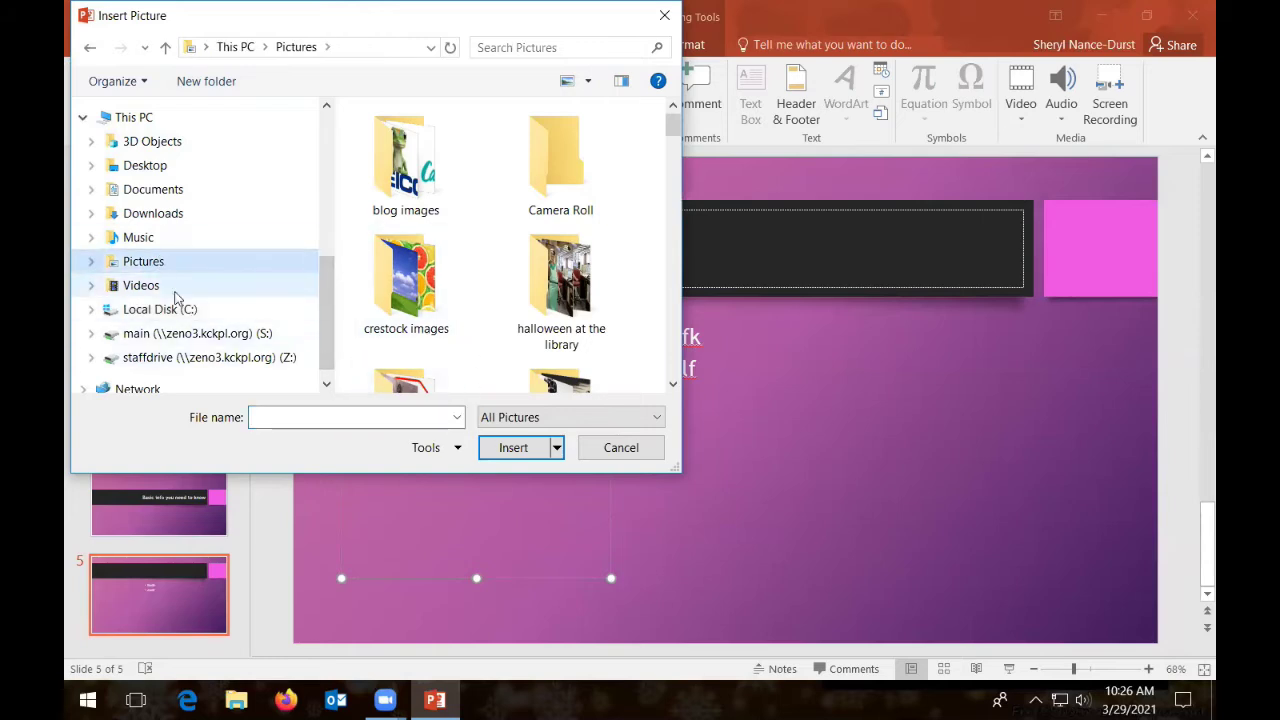
drag(680, 124, 675, 136)
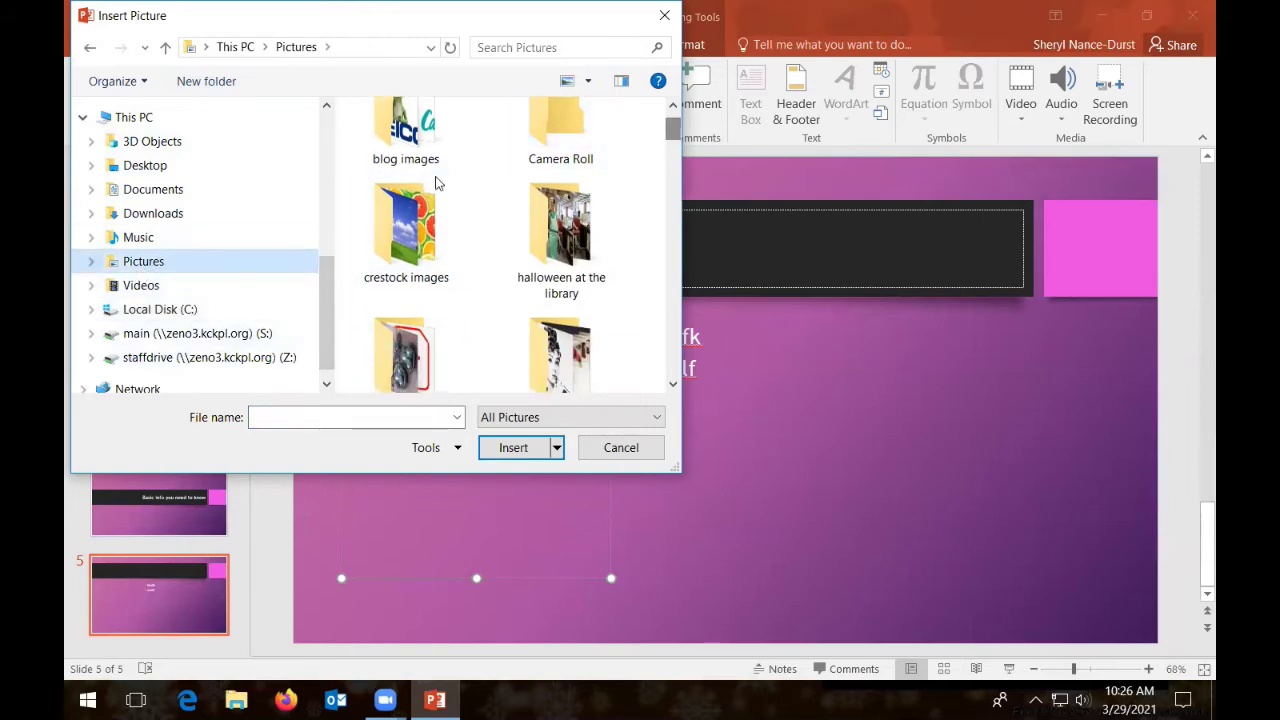
double_click(390, 225)
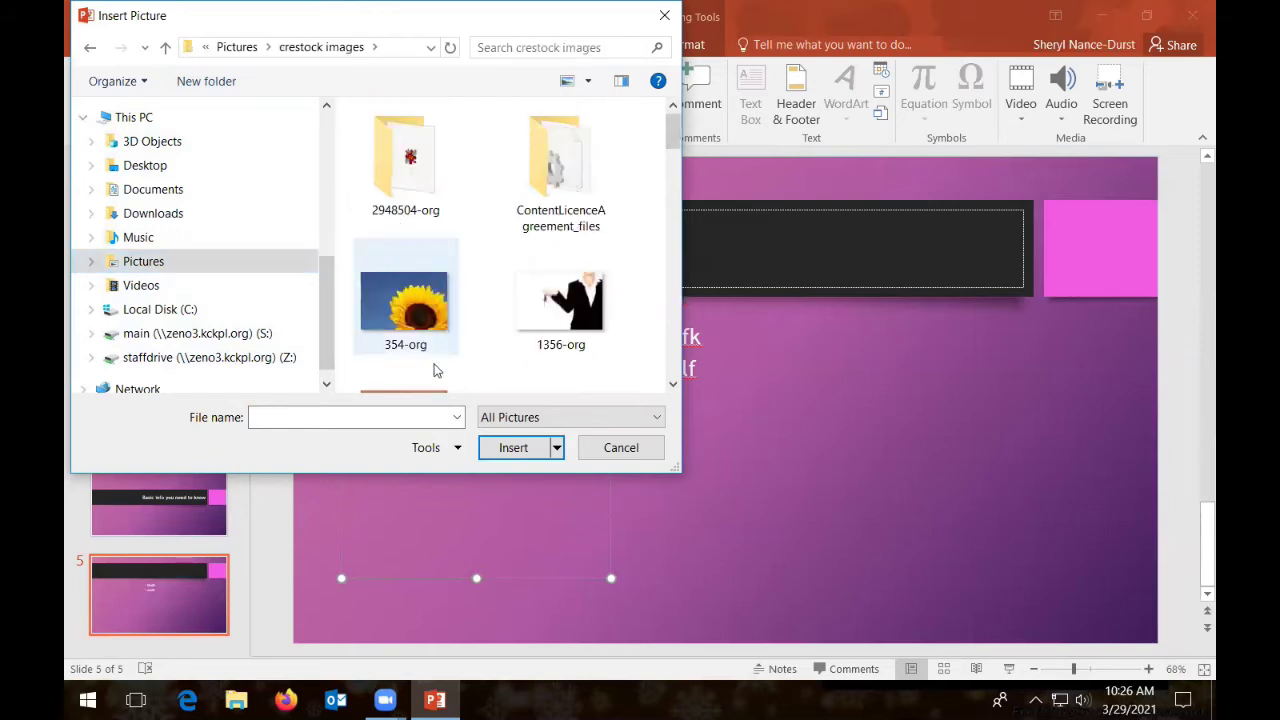
click(560, 312)
click(513, 448)
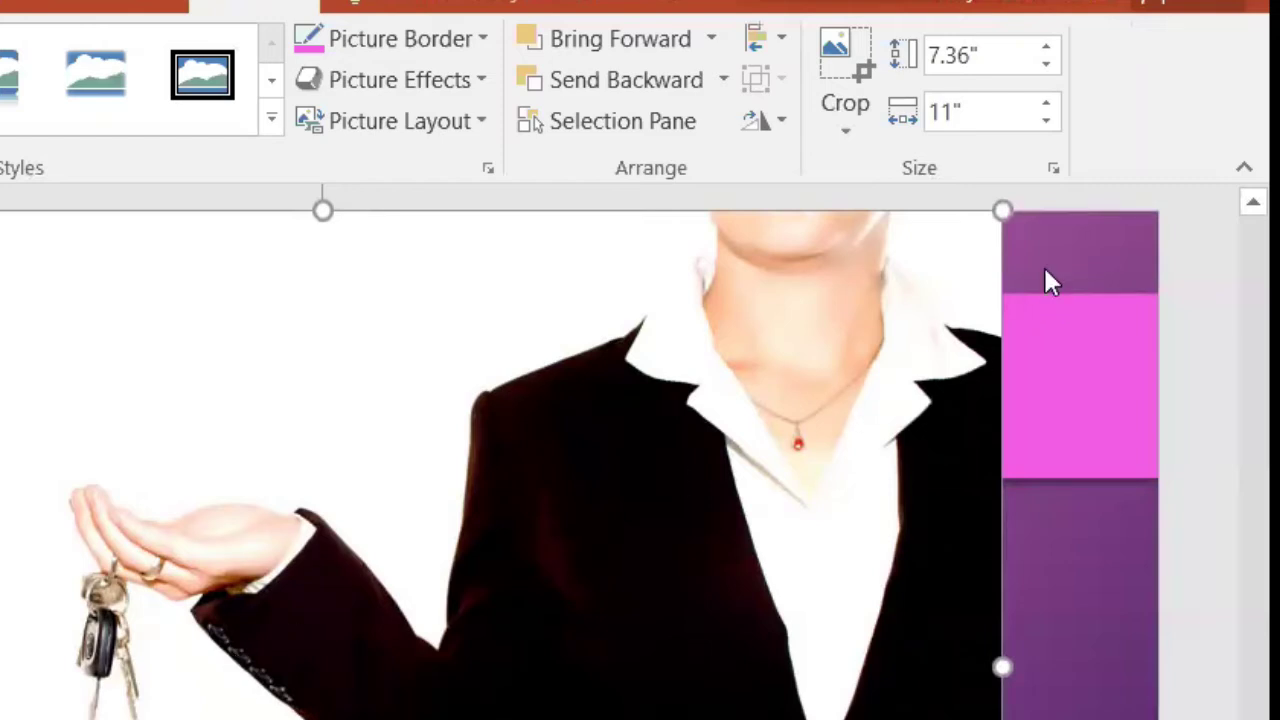
Resize the photo to 2.34" by 3.49" and move it to the top of the left content area.
drag(1002, 207, 560, 485)
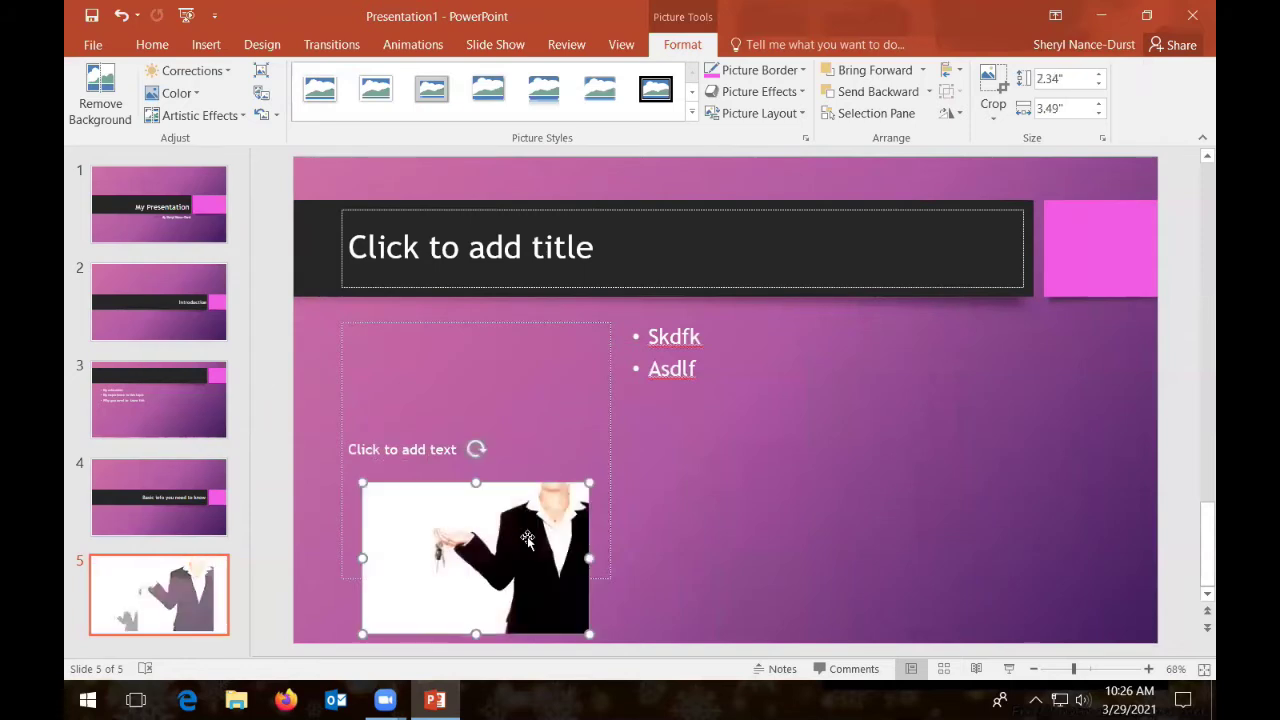
drag(527, 540, 533, 381)
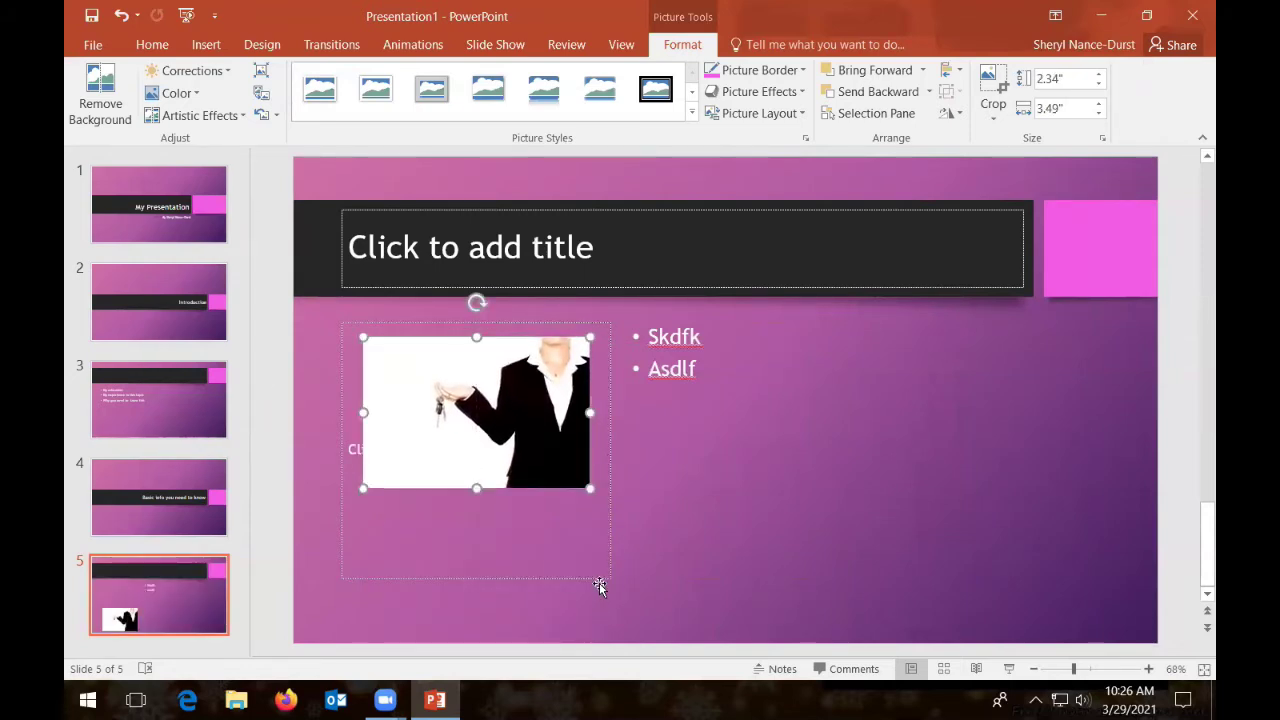
click(479, 581)
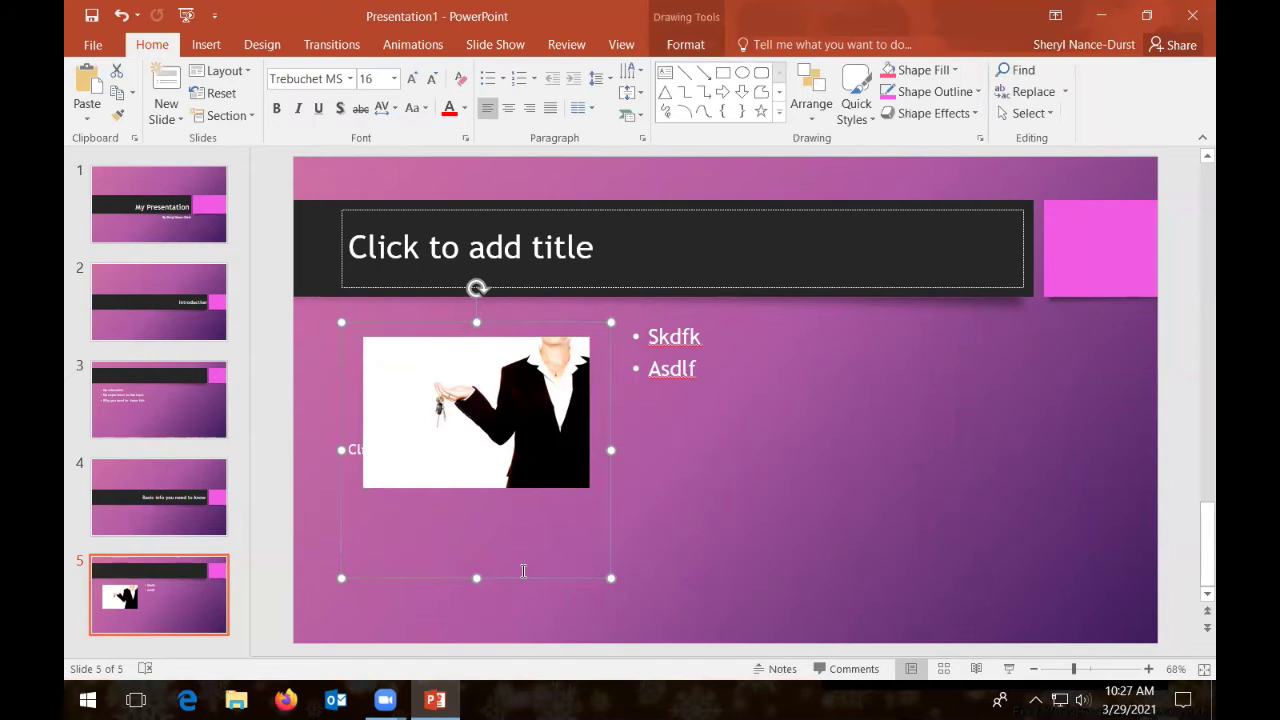
Delete the empty left content placeholder and the empty title placeholder from slide 5.
key(Escape)
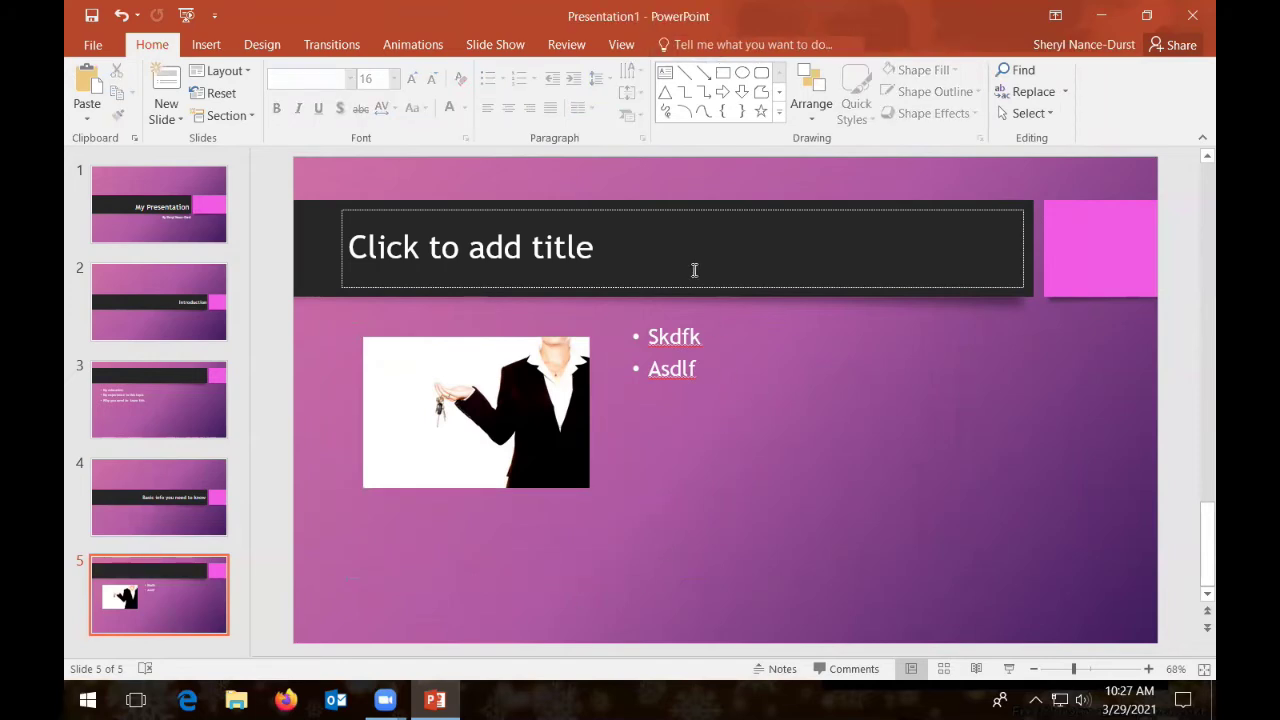
click(617, 209)
key(Delete)
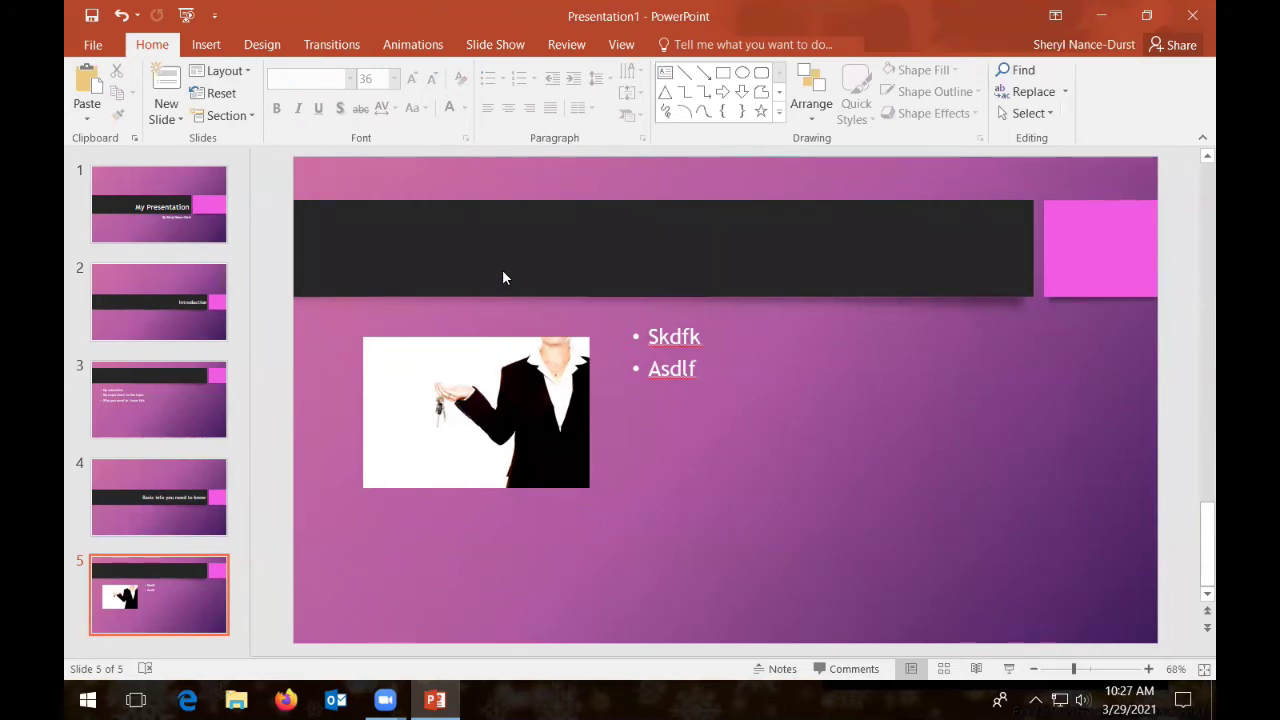
Open the Shapes gallery from the Insert tab over slide 5.
click(212, 40)
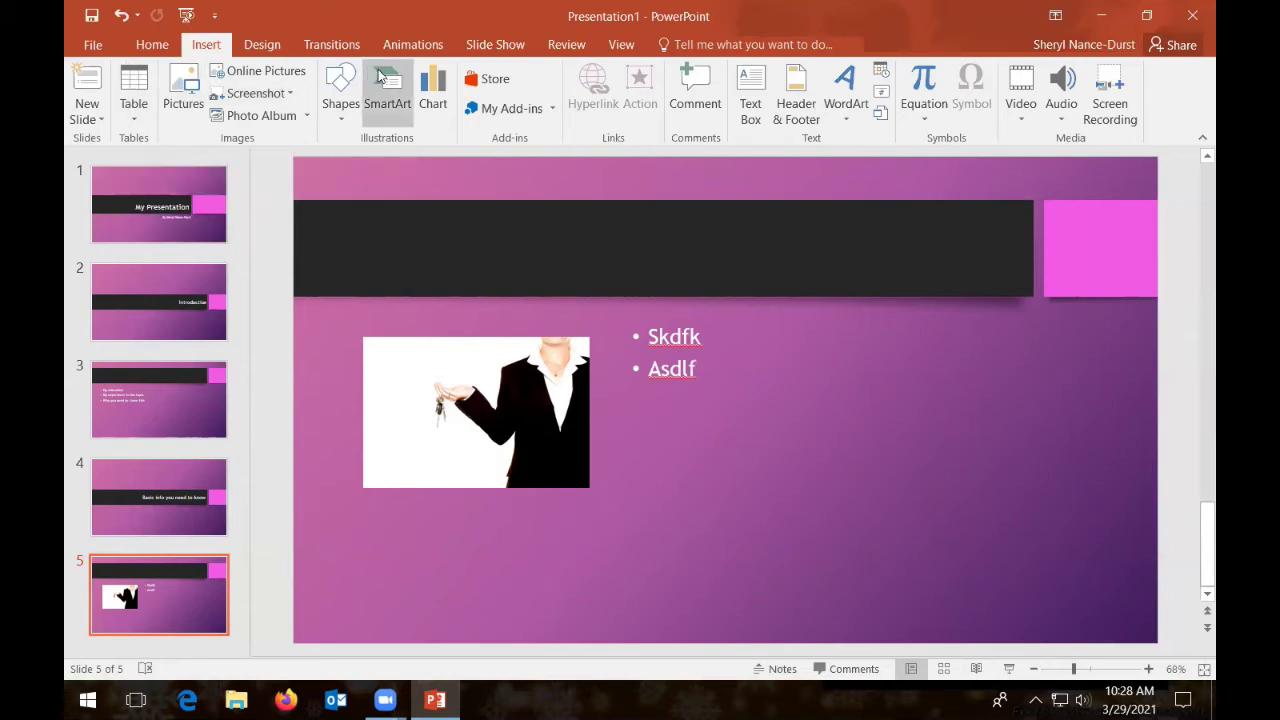
click(343, 88)
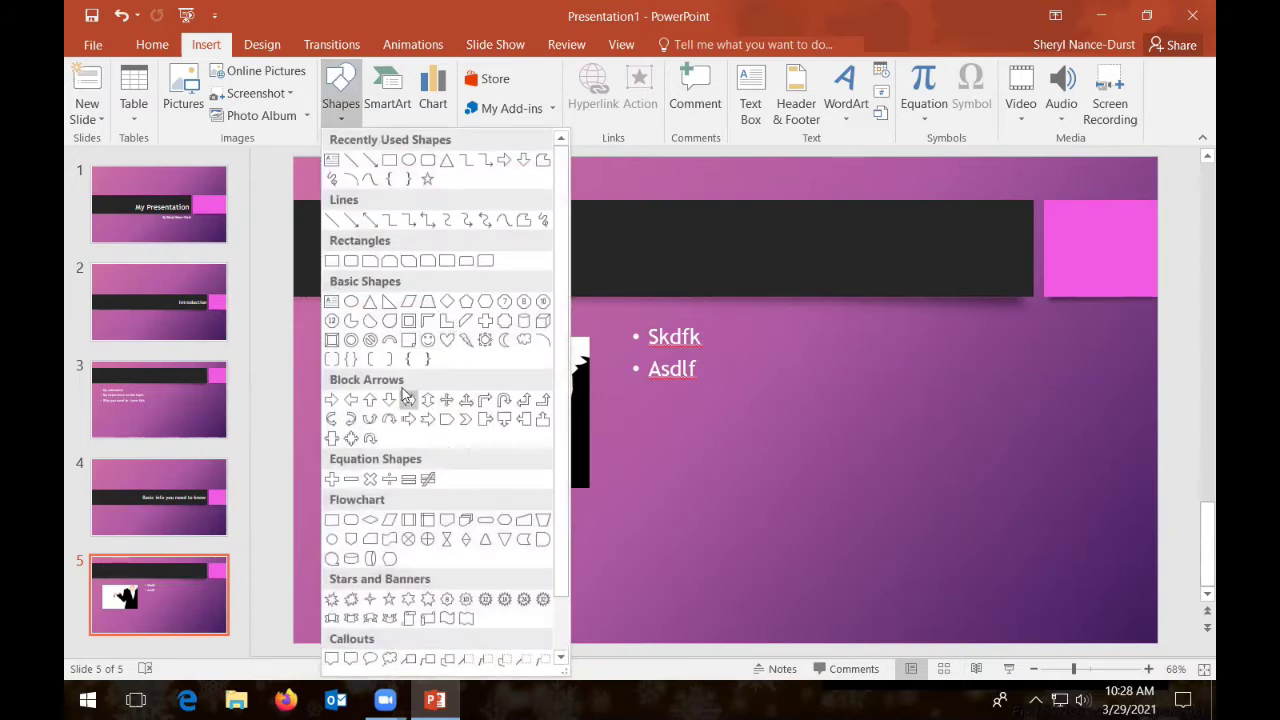
click(370, 340)
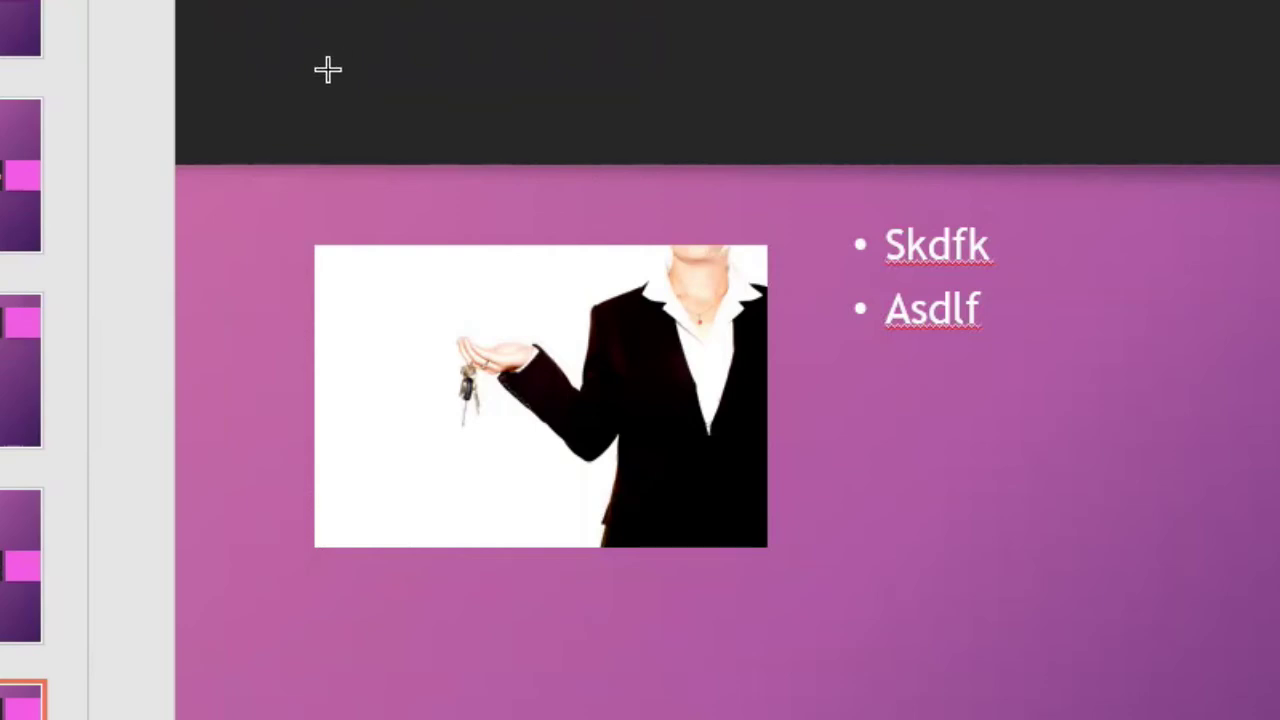
drag(269, 153, 845, 709)
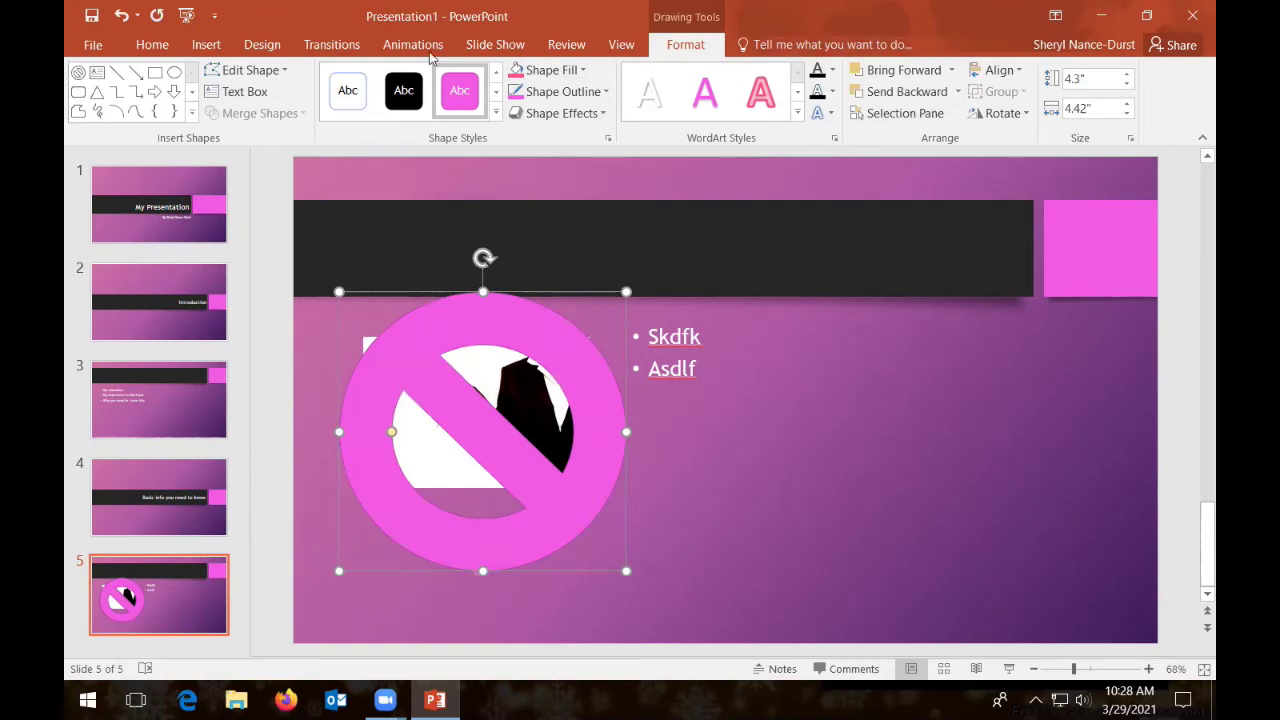
click(119, 16)
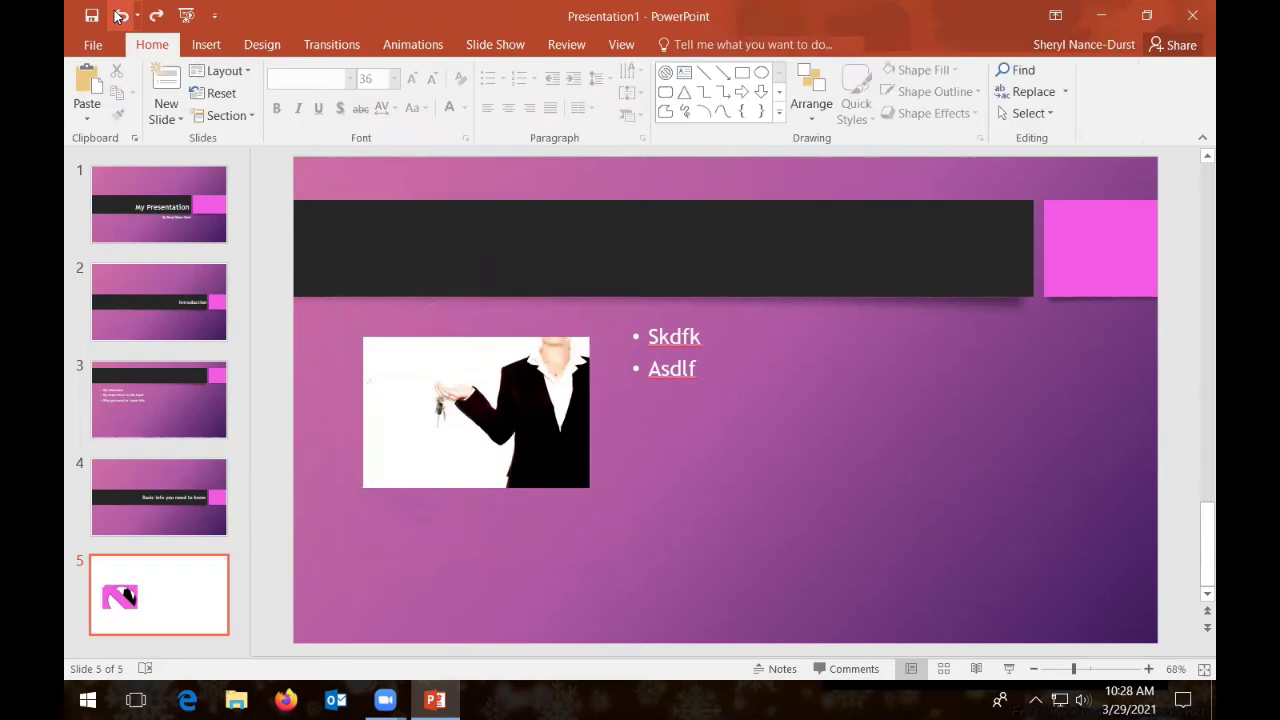
click(206, 44)
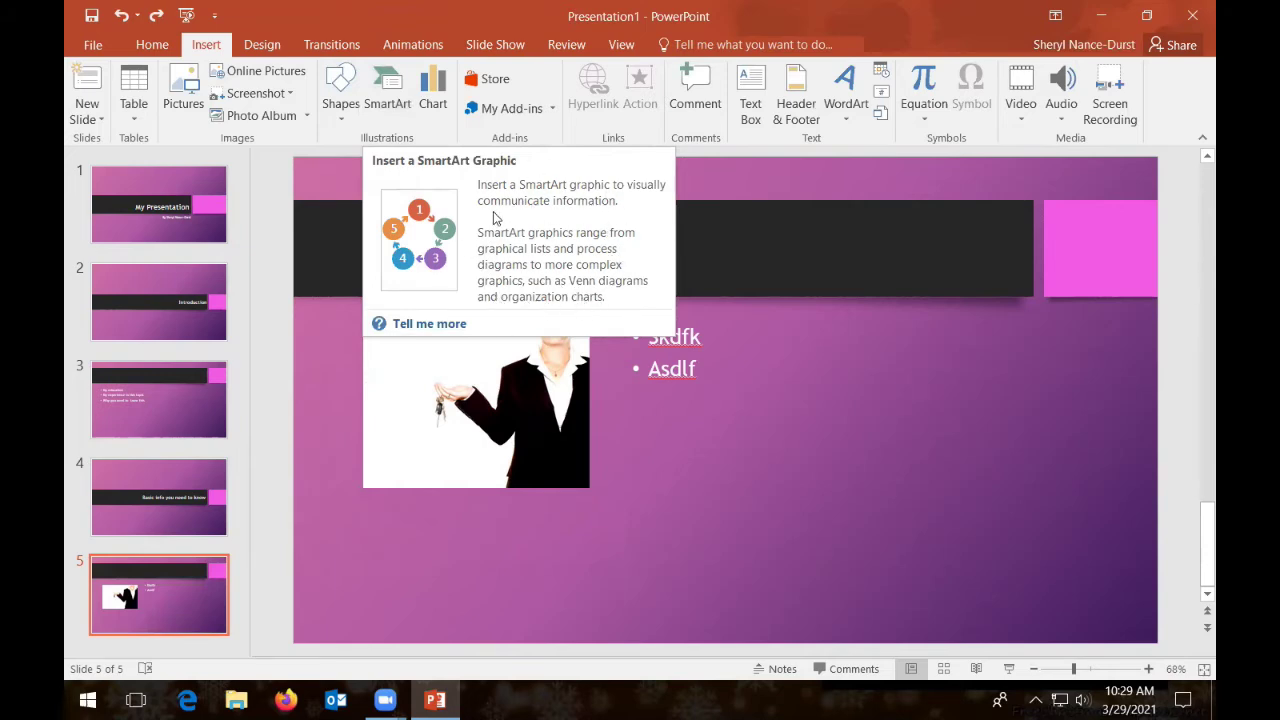
click(387, 90)
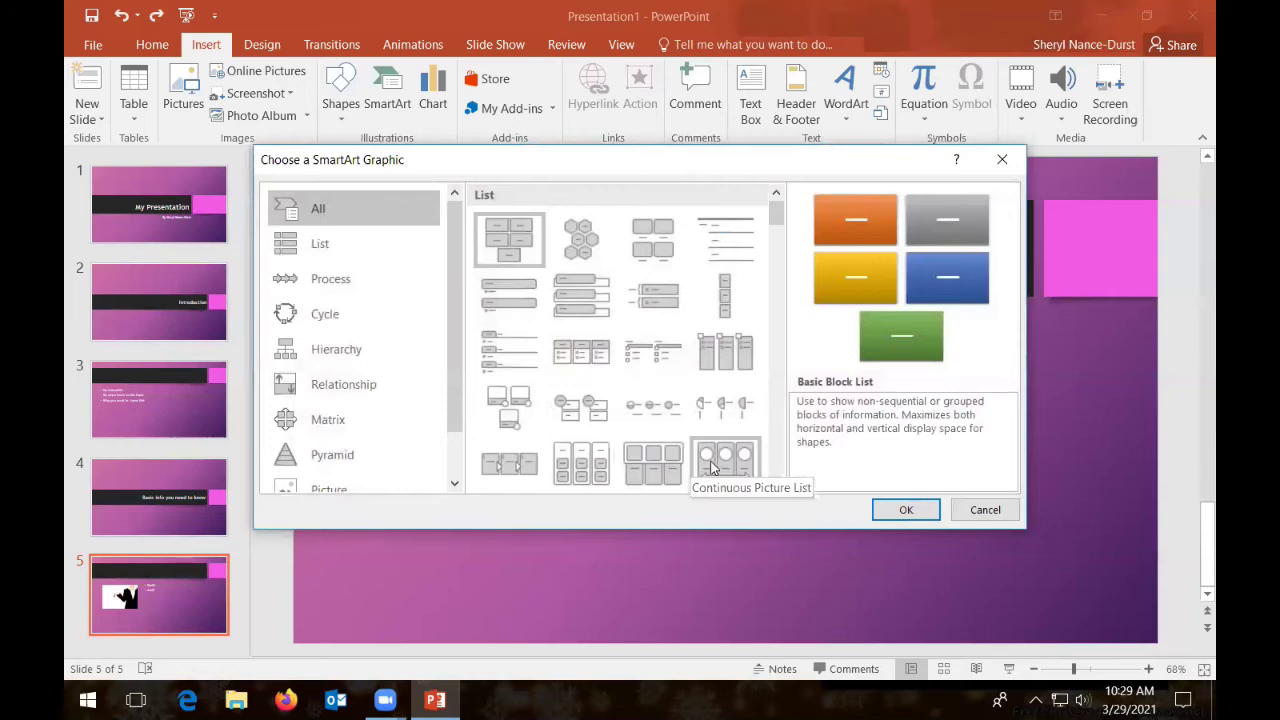
click(985, 510)
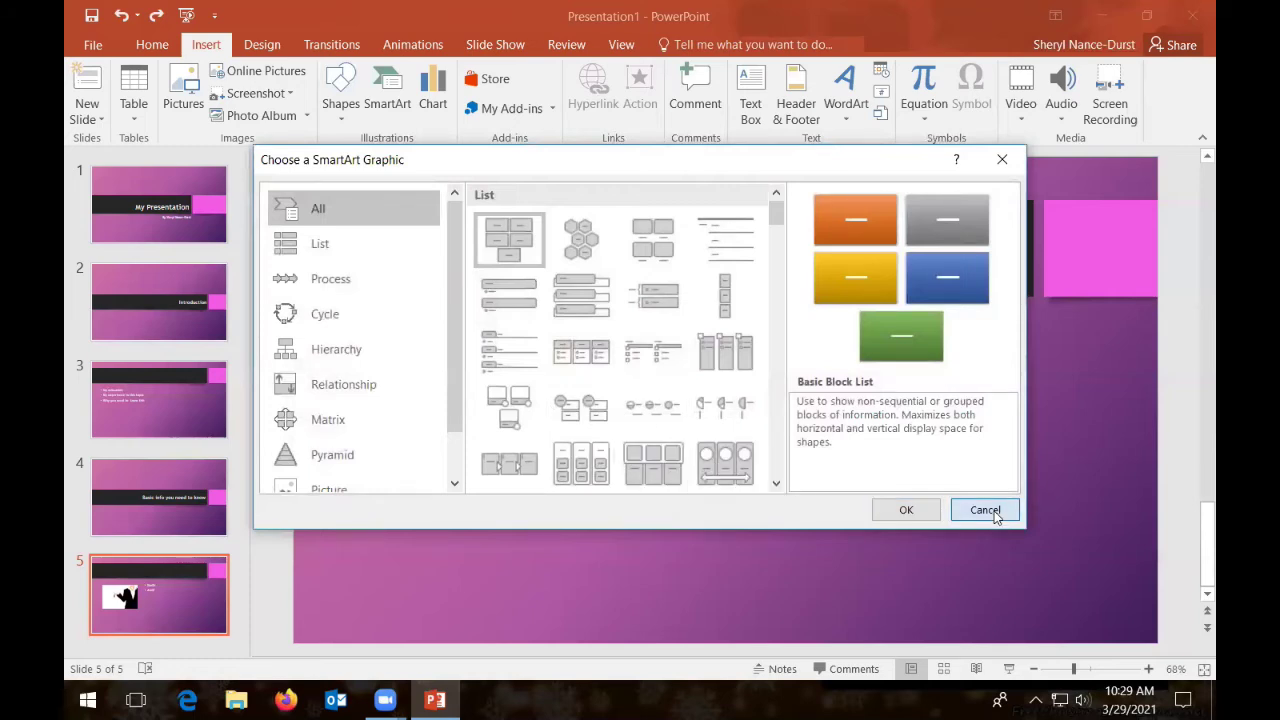
click(383, 110)
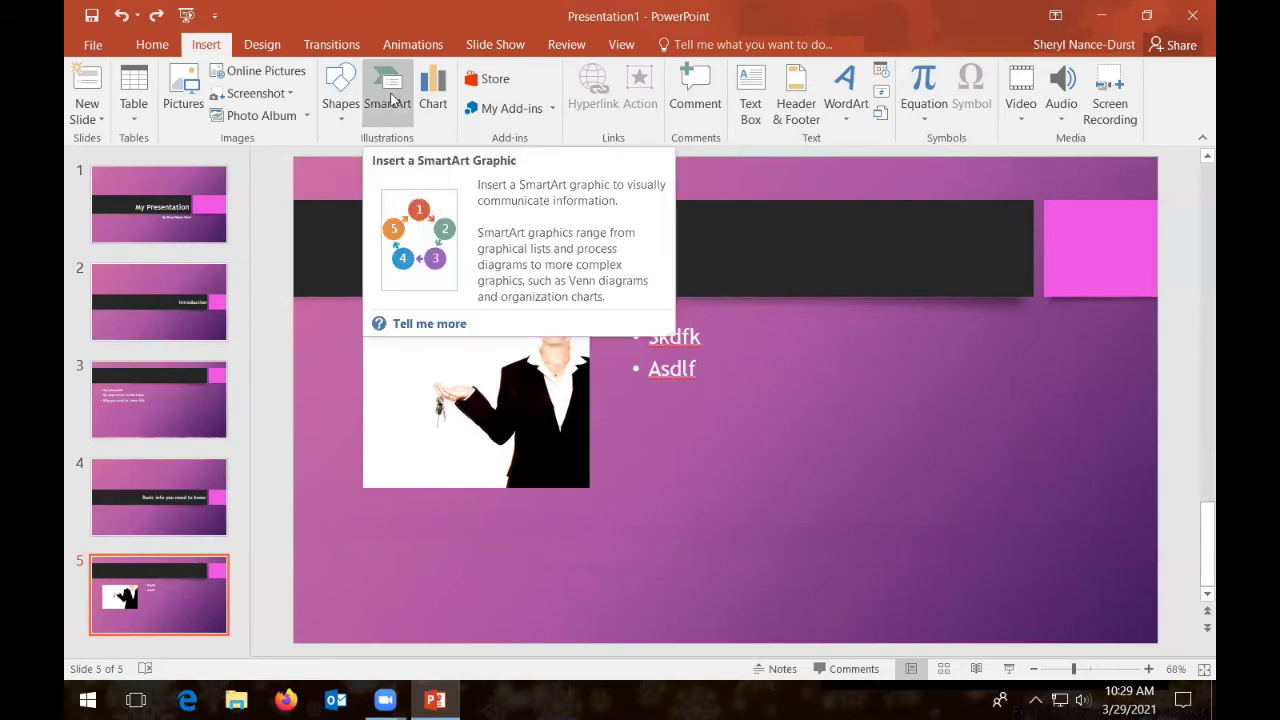
click(433, 92)
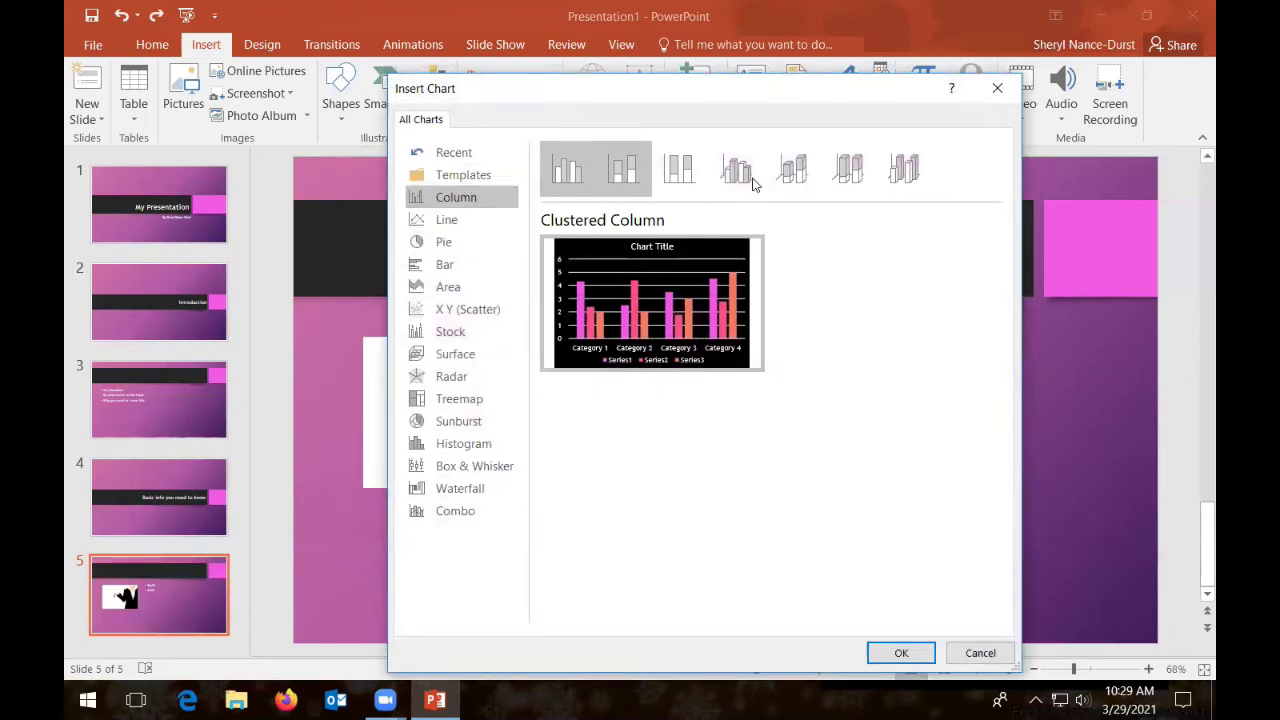
click(993, 89)
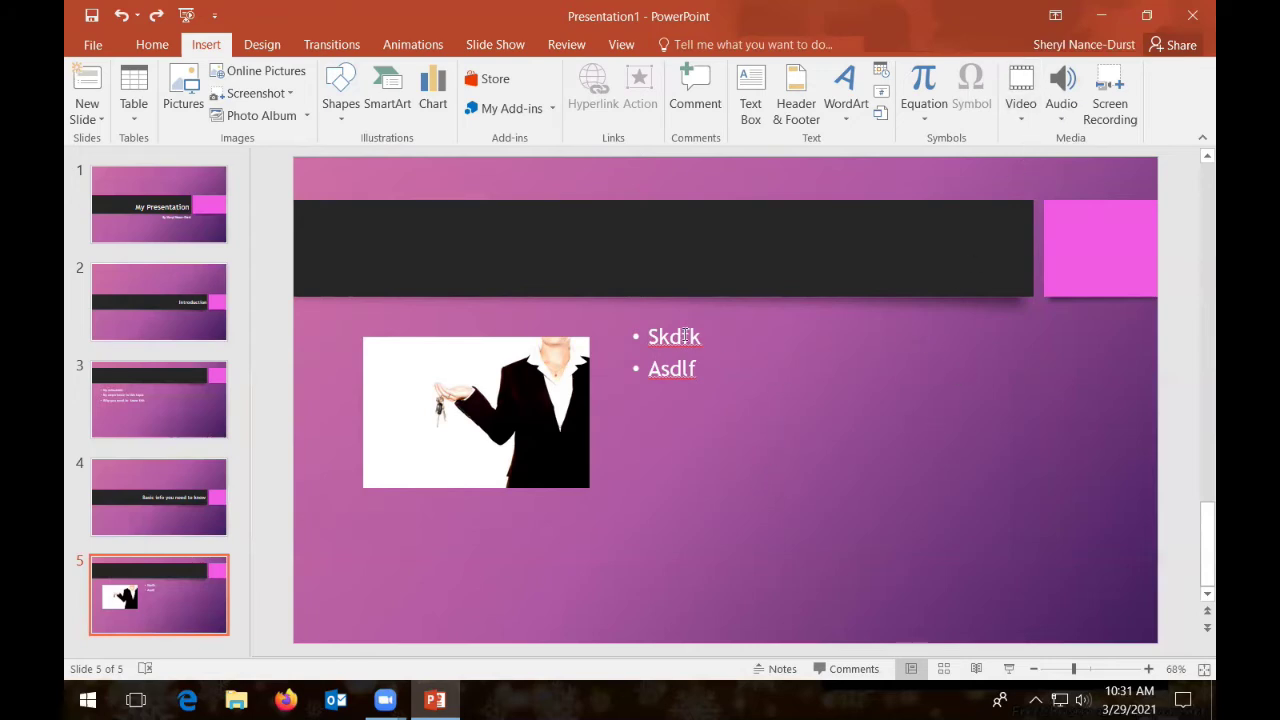
Show the Video dropdown's Online Video and Video on My PC options, then close it unused.
click(1022, 120)
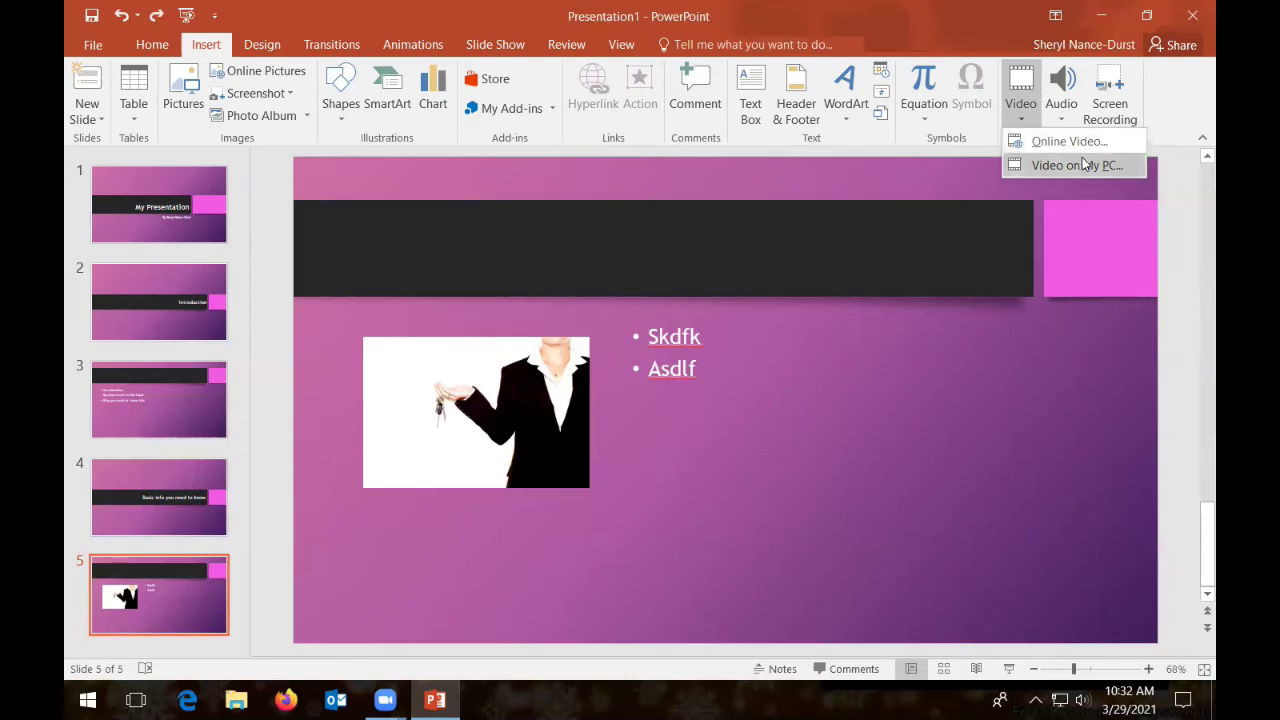
click(1012, 85)
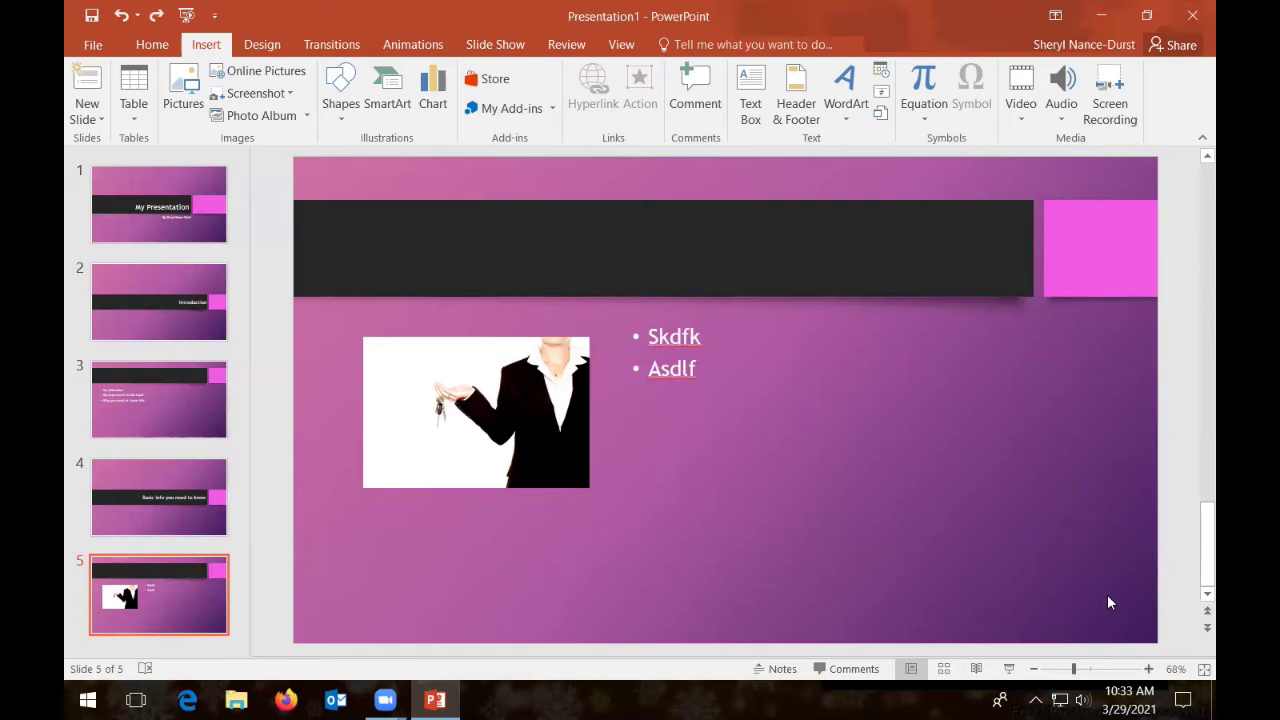
Browse slides 1 through 5 in the thumbnail pane, ending on slide 5.
click(121, 212)
click(142, 277)
click(171, 409)
click(155, 518)
click(165, 595)
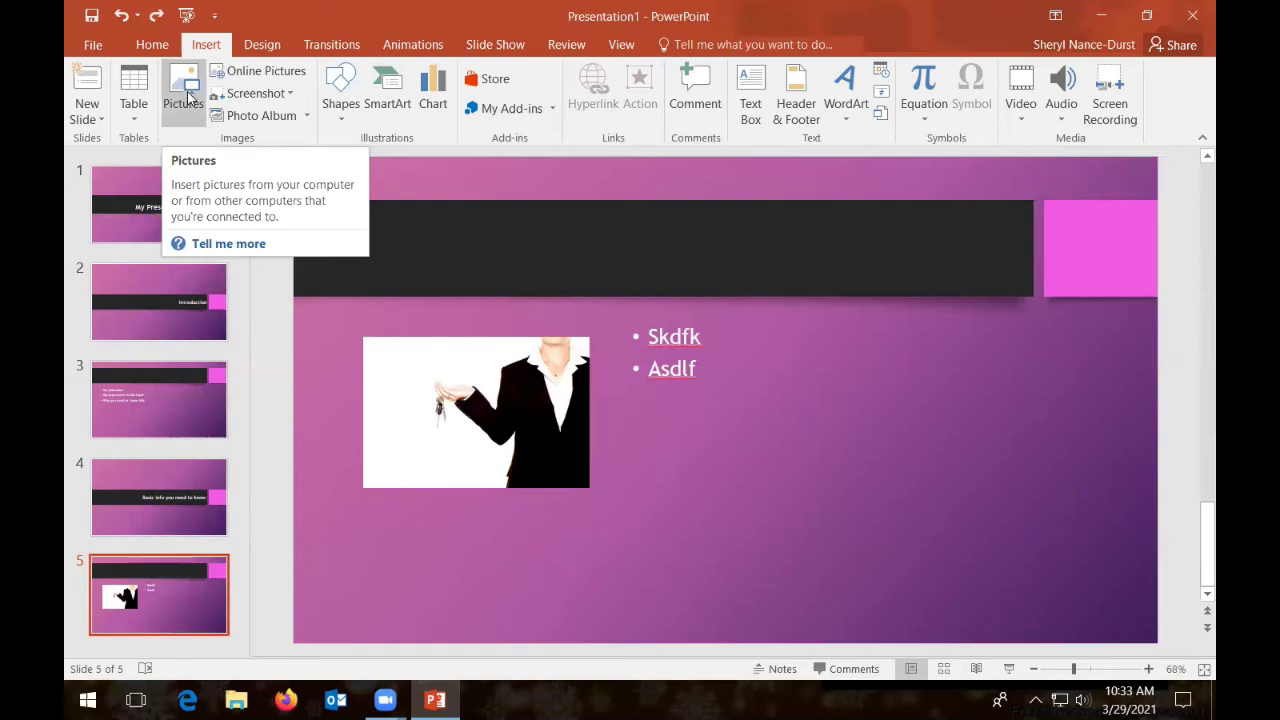
click(620, 45)
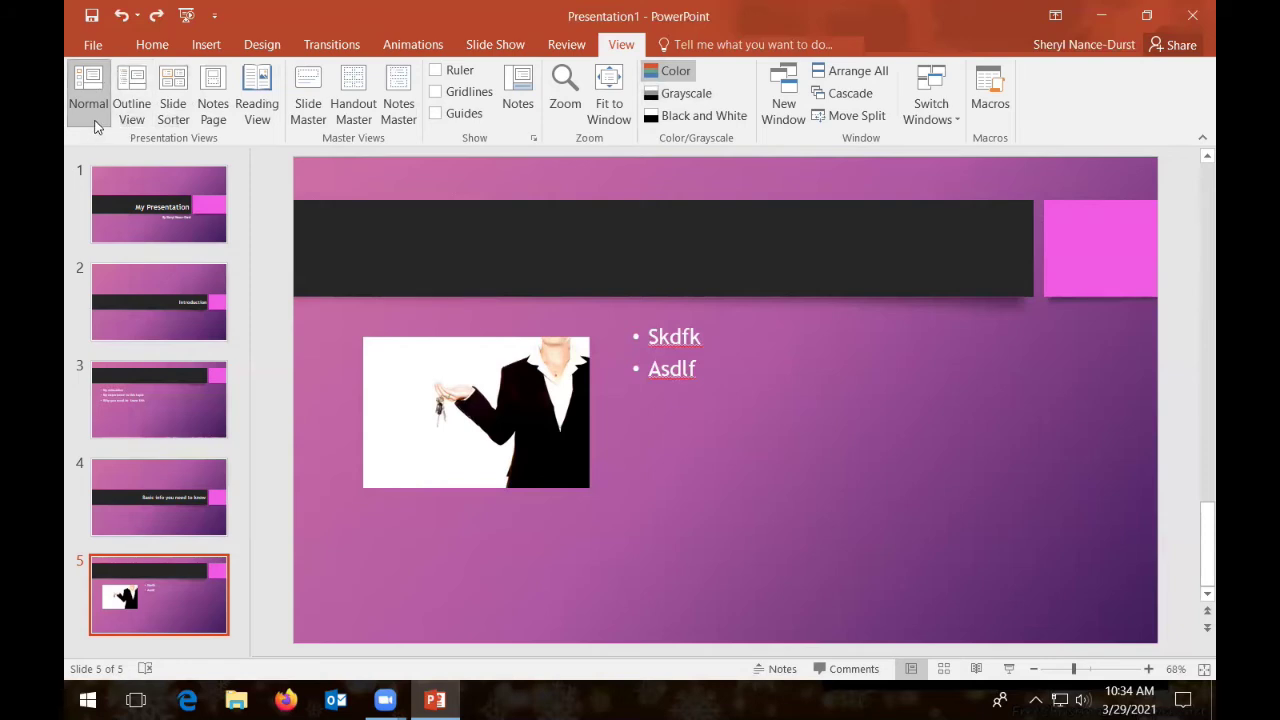
Switch through Outline View and Slide Sorter, ending on slide 5's Notes Page.
click(135, 84)
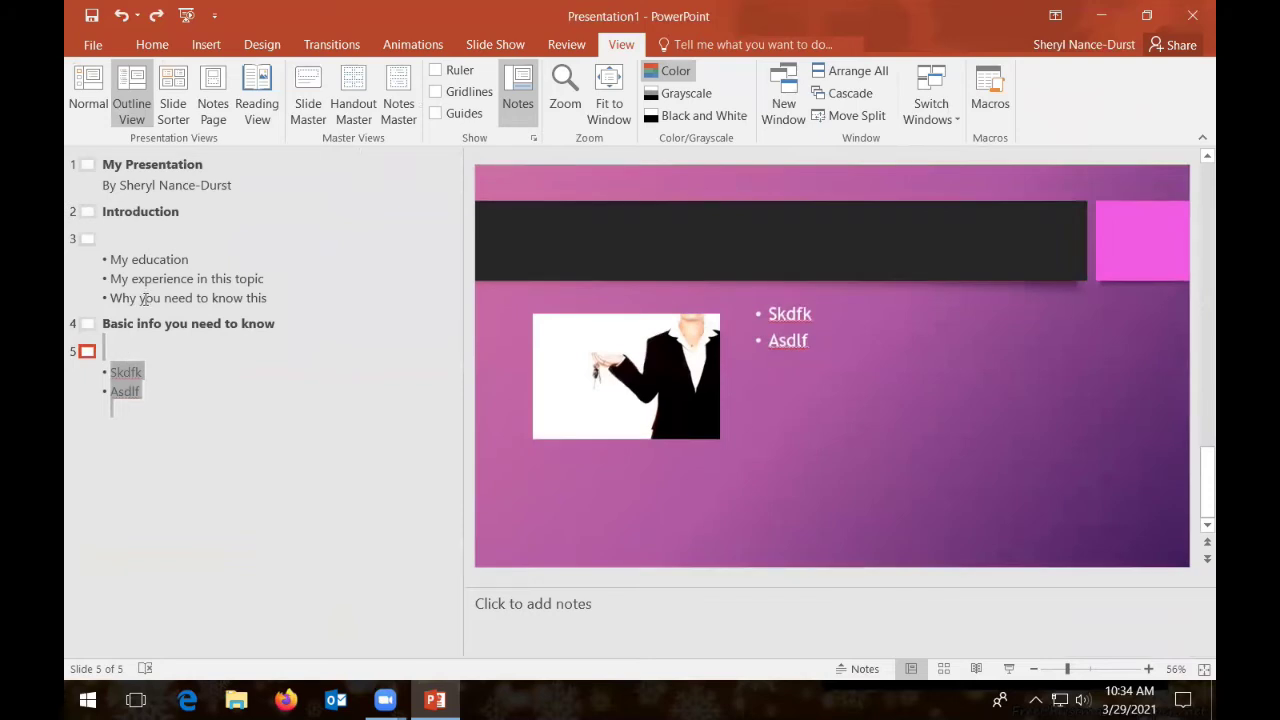
click(165, 95)
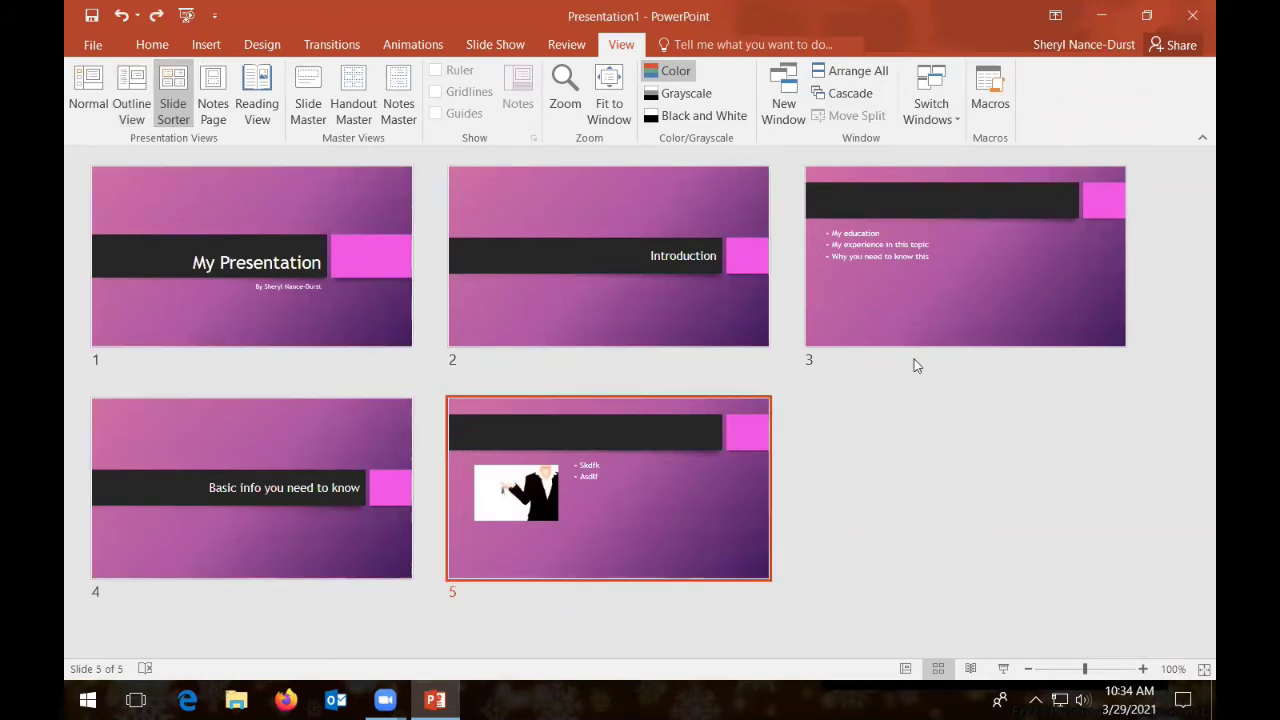
click(210, 95)
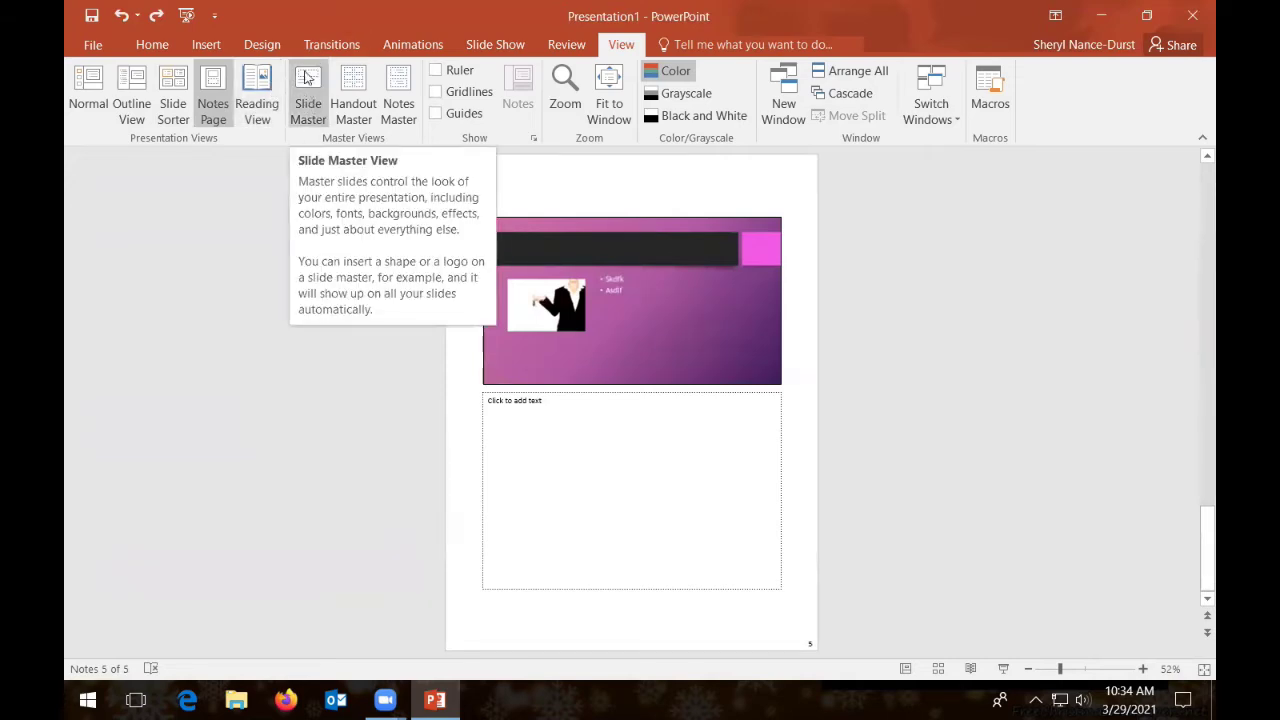
Enter Slide Master view and select the Berlin master slide.
click(310, 117)
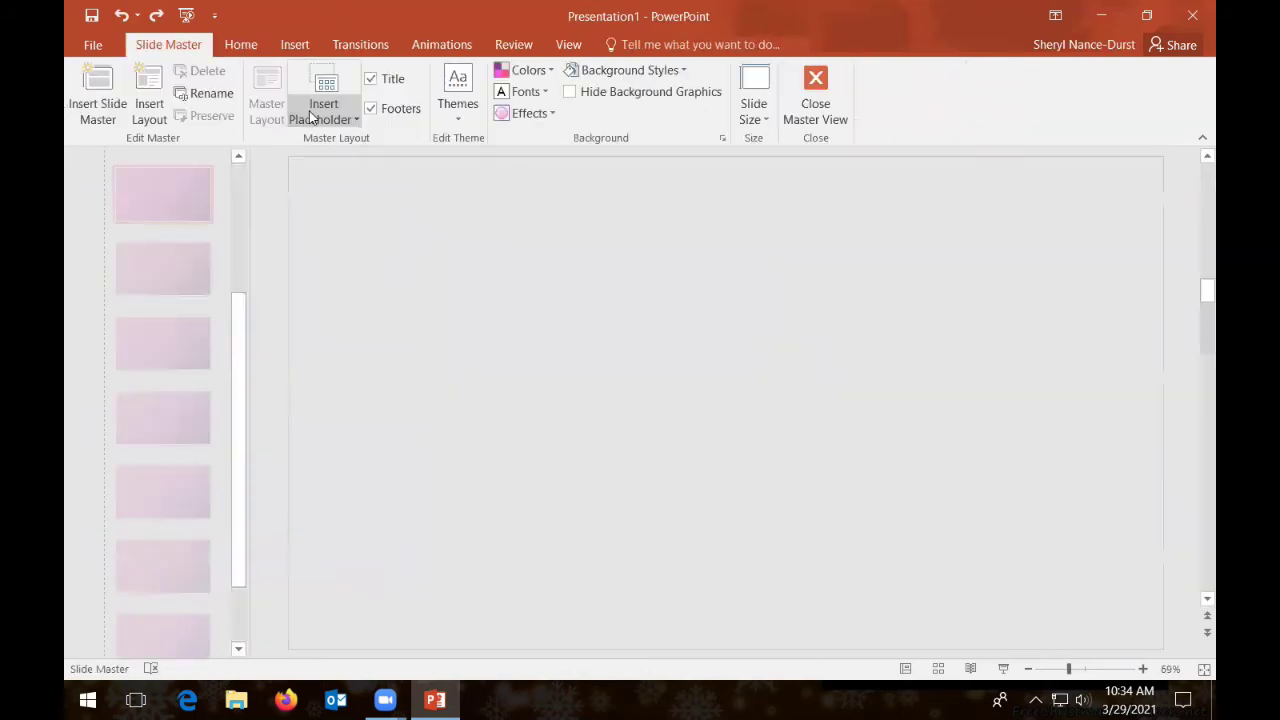
scroll(237, 363, up, 10)
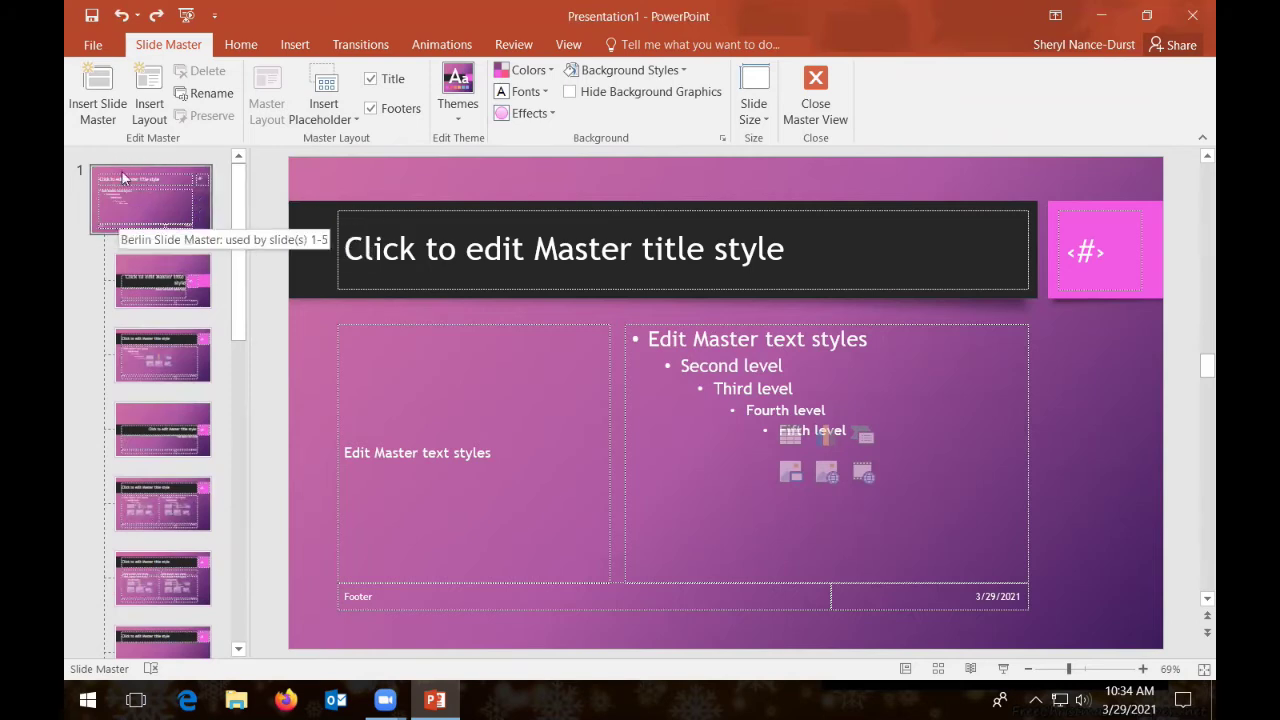
click(140, 177)
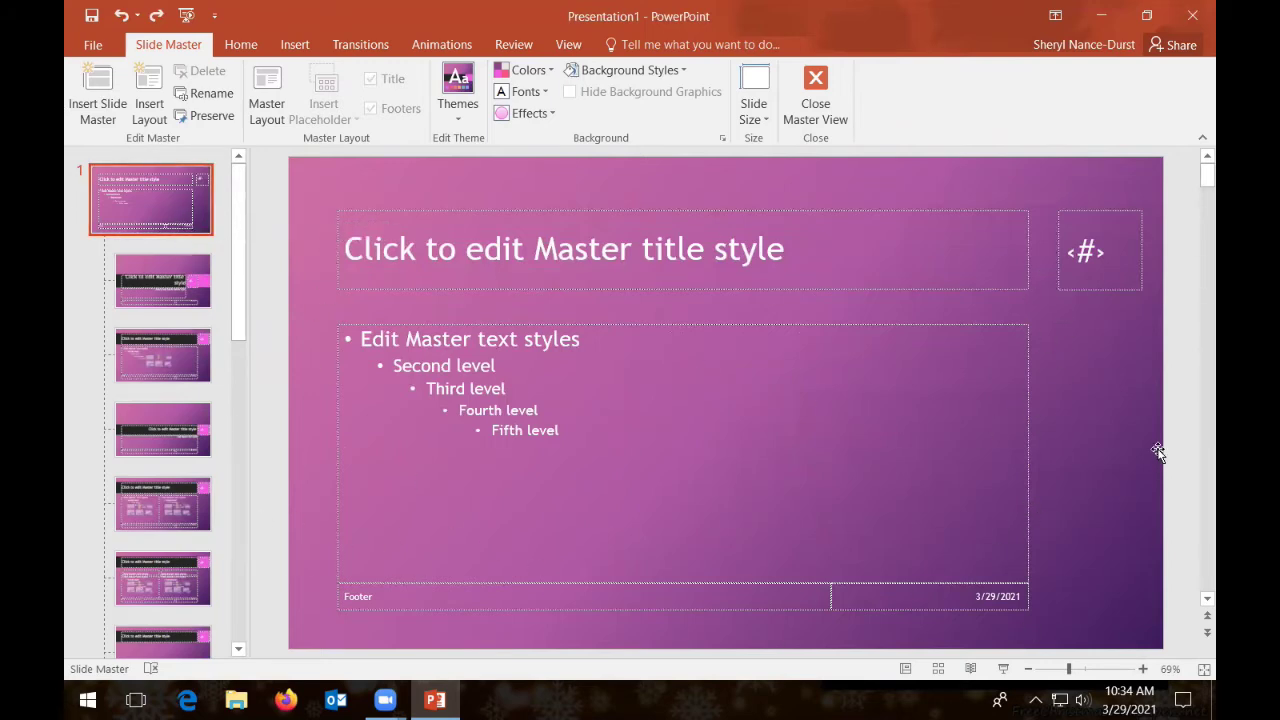
Preview the master's layouts, including Title Slide, Title and Content, Comparison and Two Content.
click(143, 261)
click(158, 341)
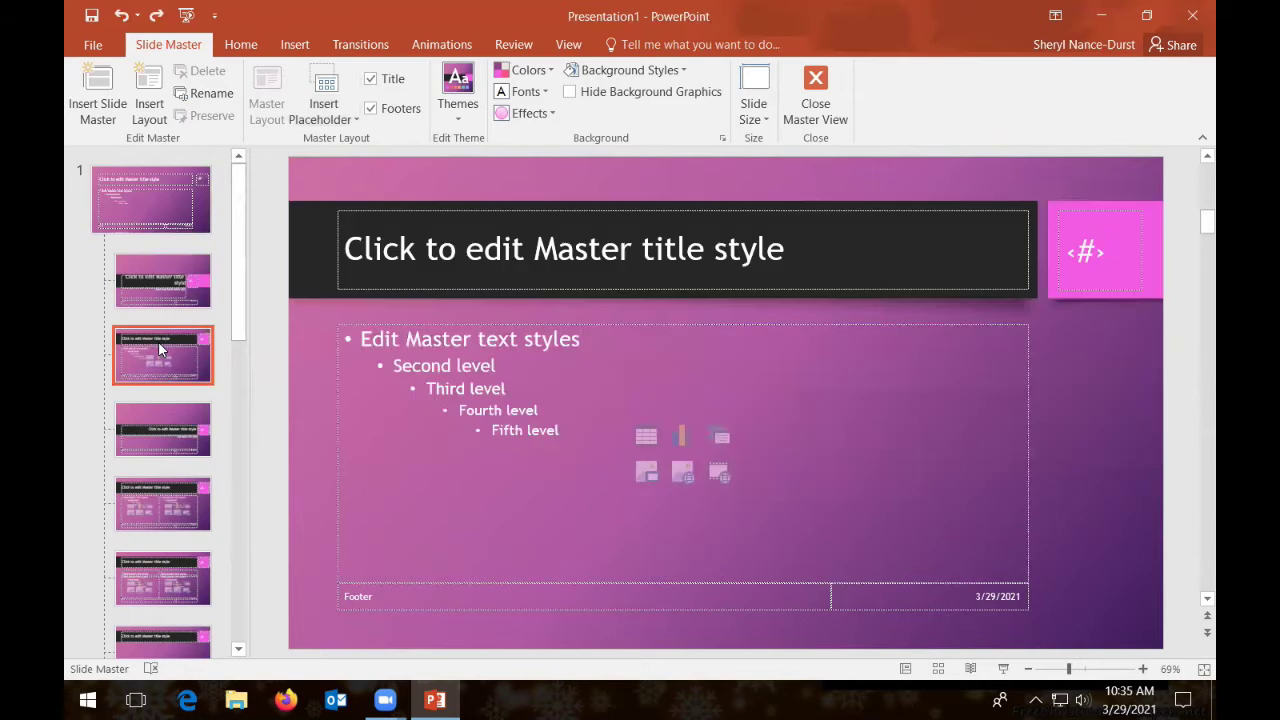
click(171, 429)
click(170, 495)
click(170, 556)
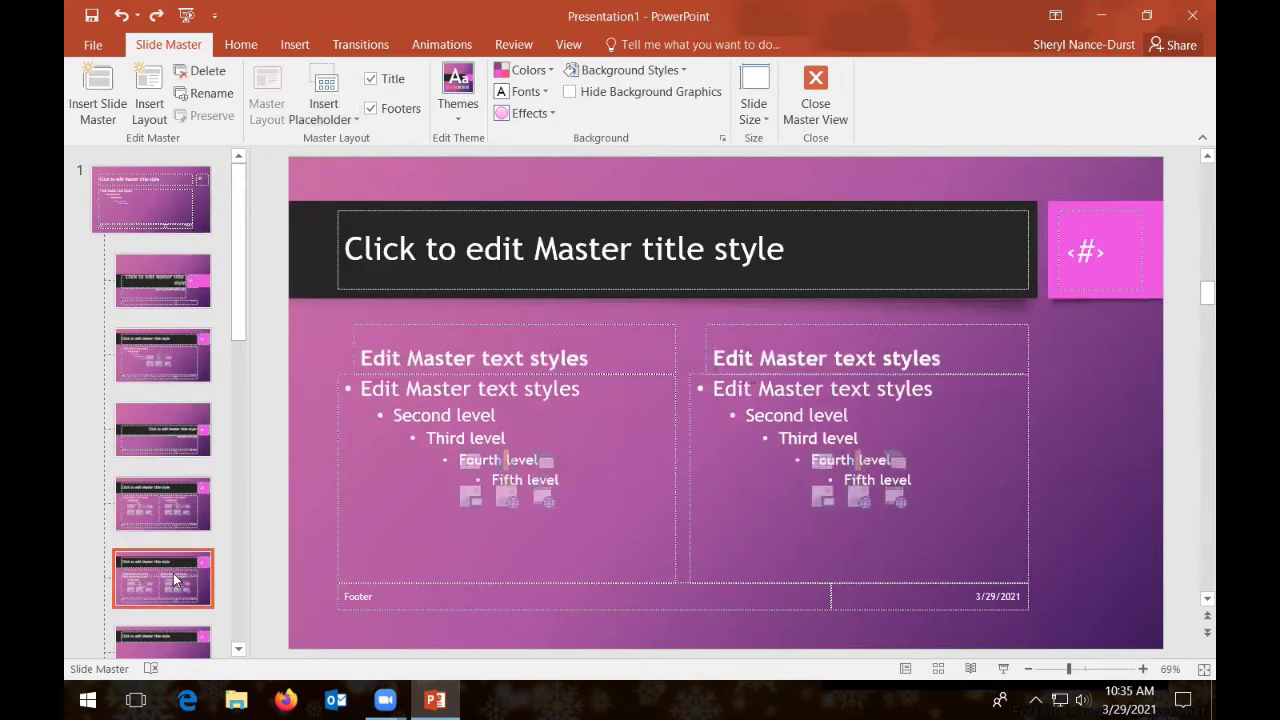
click(168, 340)
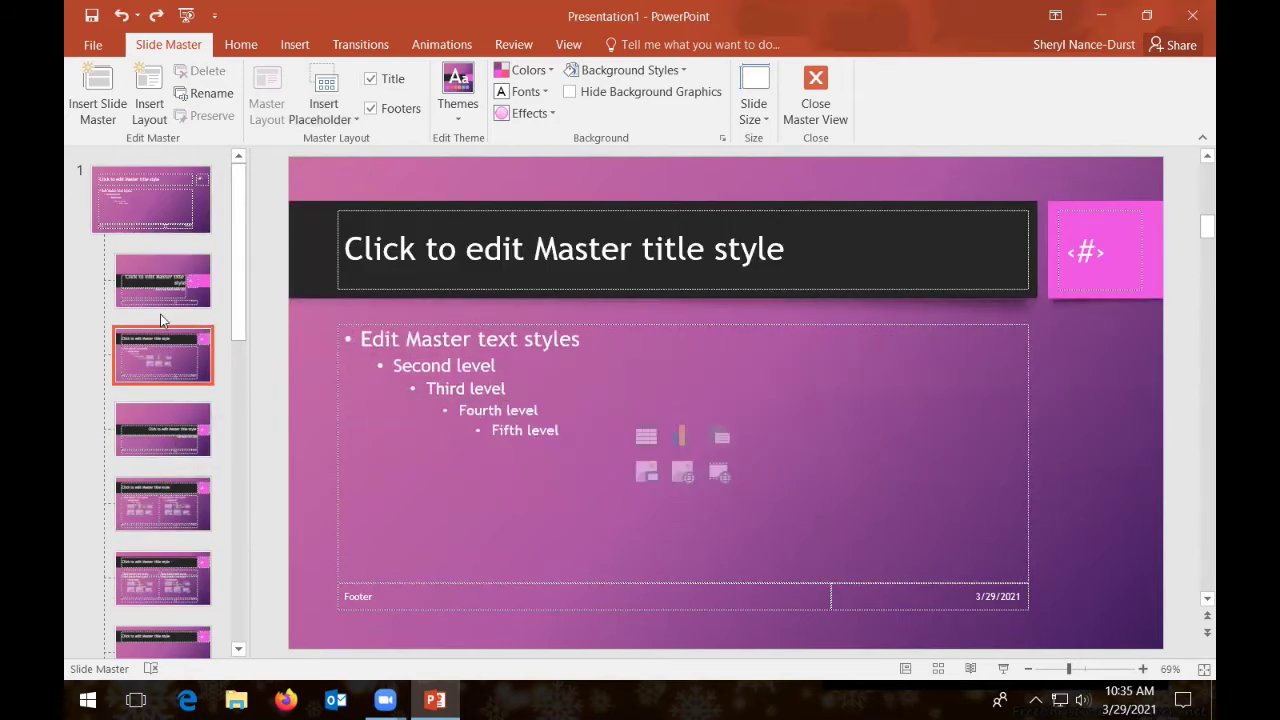
click(161, 295)
scroll(163, 445, down, 2)
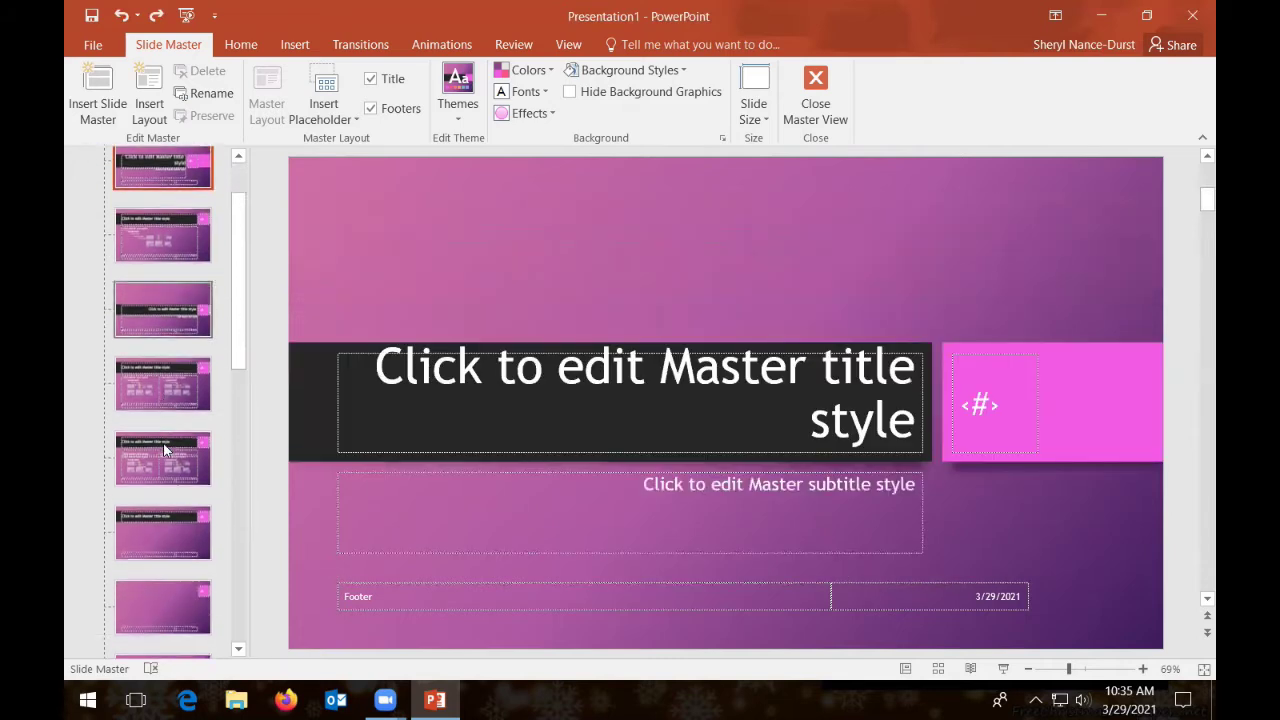
drag(240, 306, 257, 551)
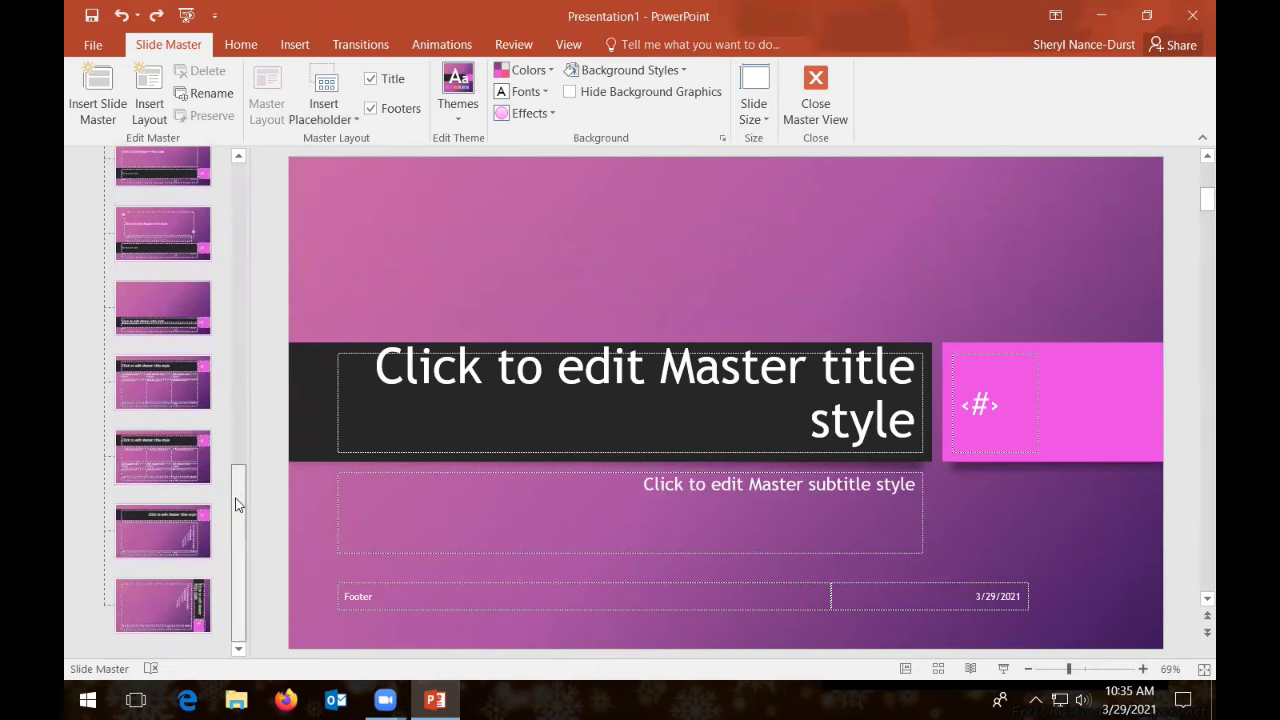
scroll(229, 346, up, 10)
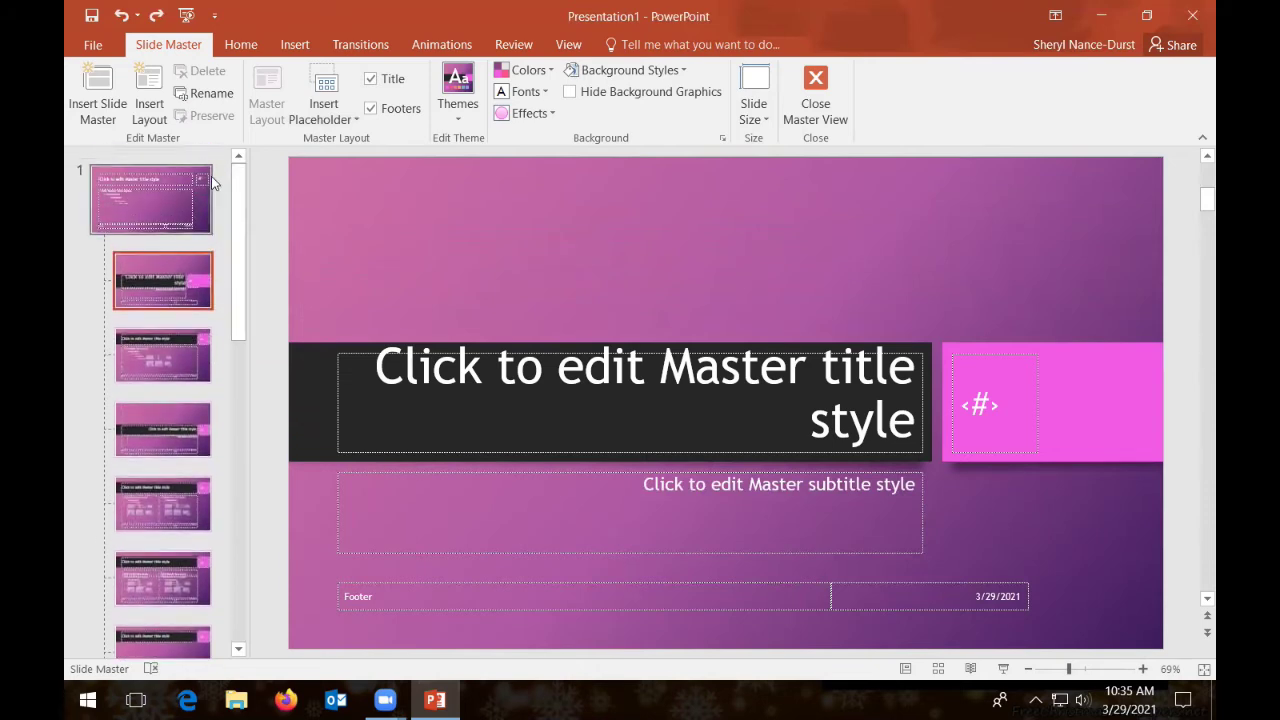
click(144, 501)
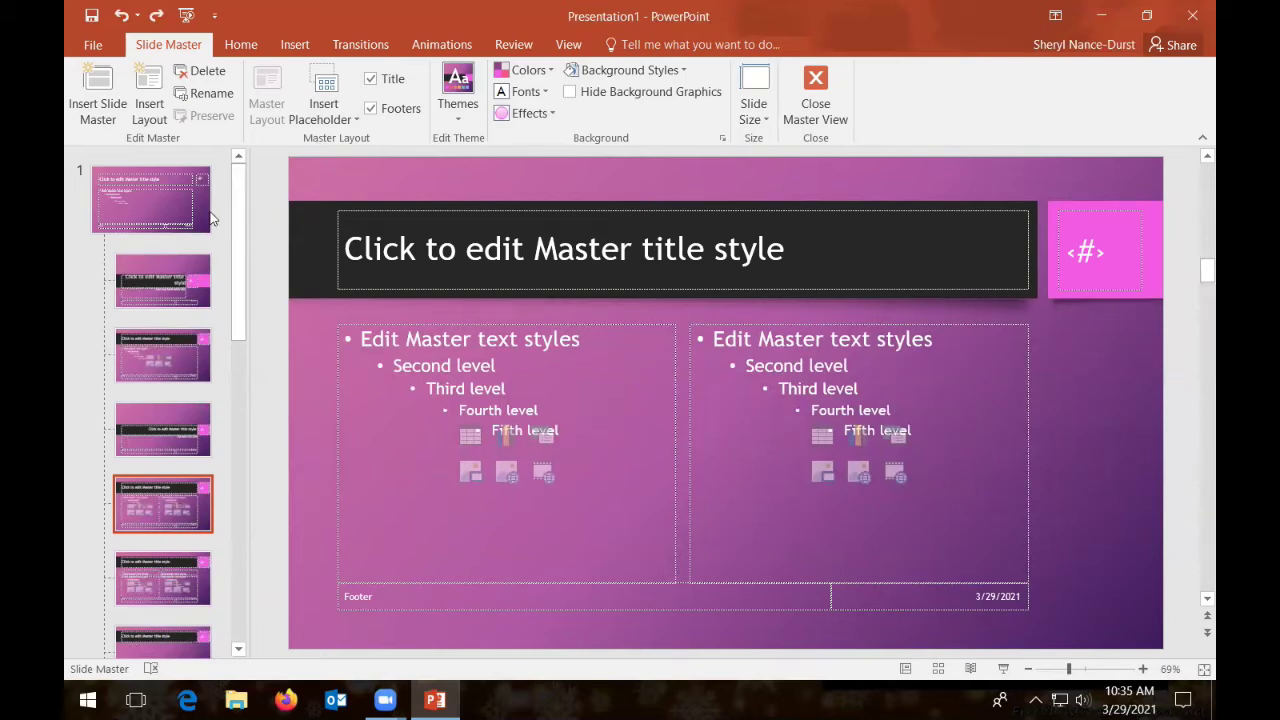
Reselect the top Berlin master slide for editing.
click(155, 183)
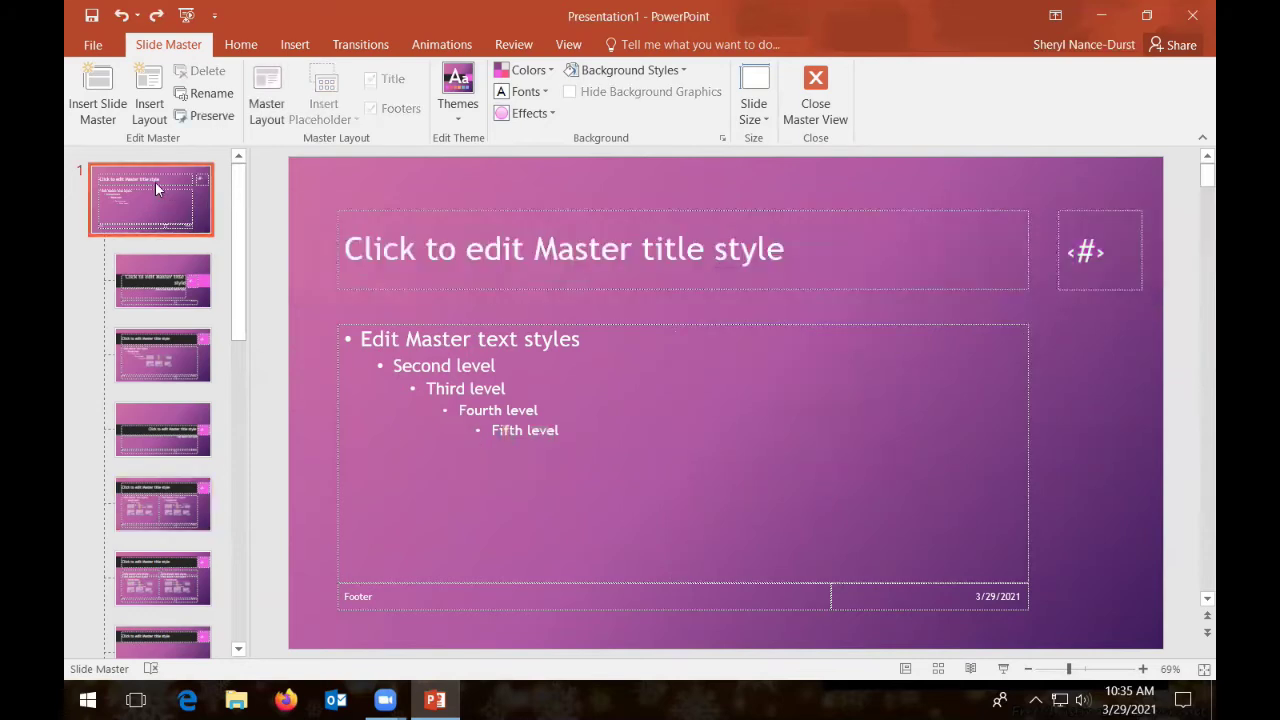
drag(237, 229, 258, 532)
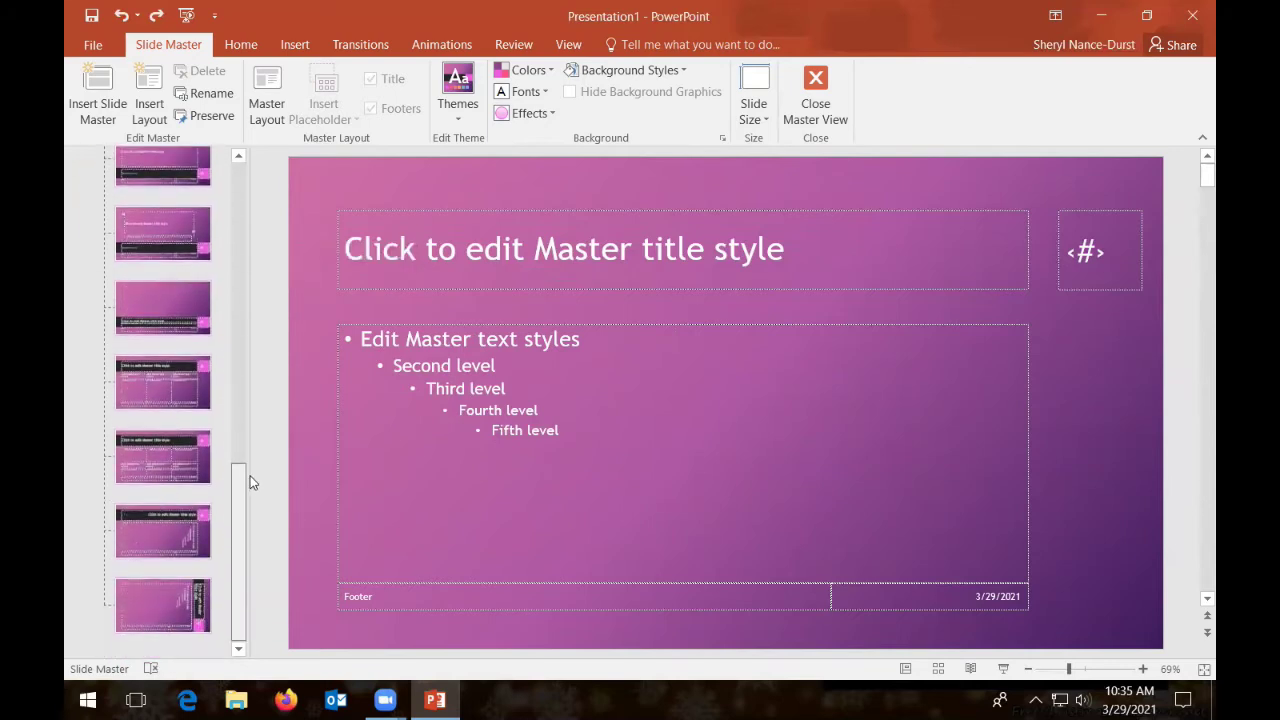
drag(251, 486, 250, 240)
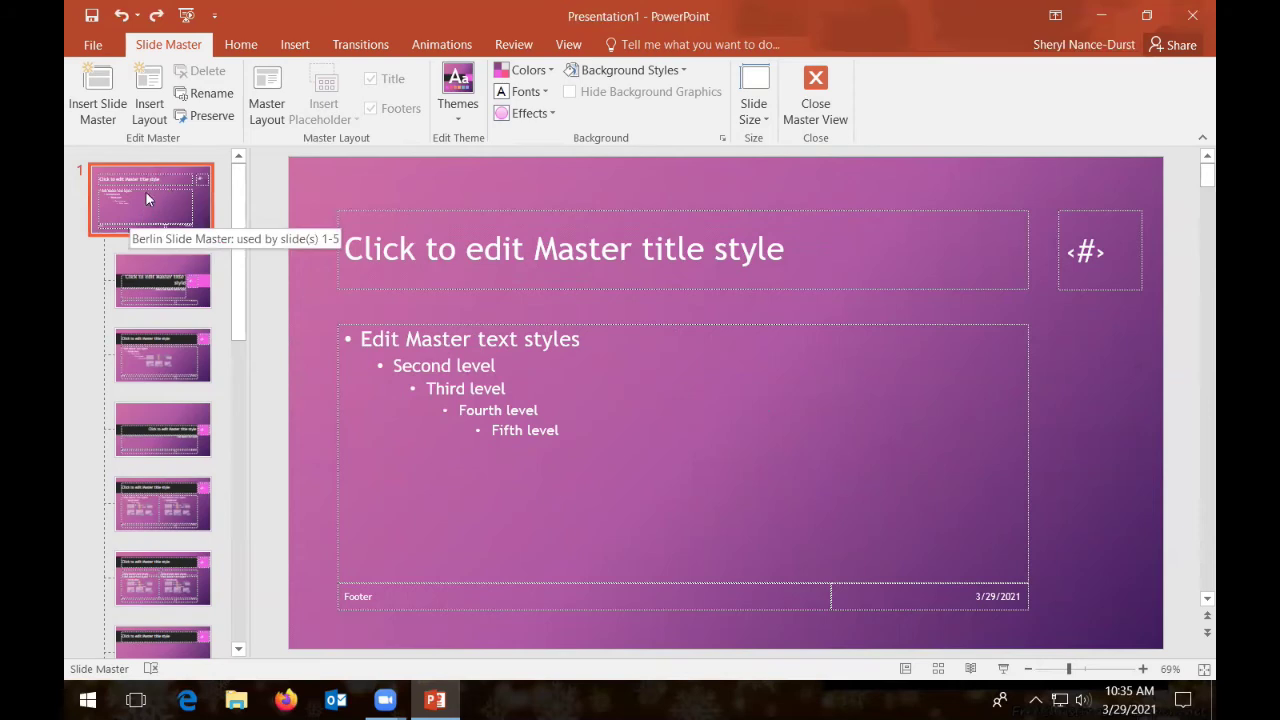
click(290, 46)
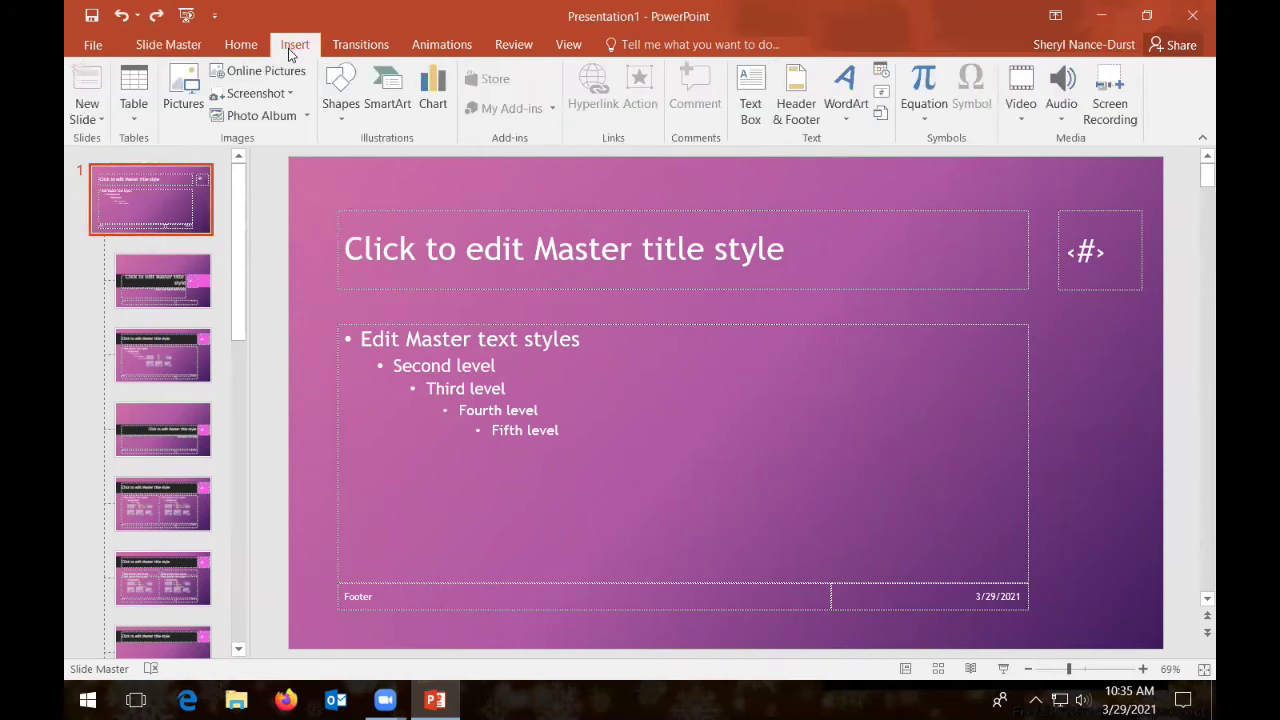
Insert the kckpl-library-banner-logo-color picture on the master and shrink it to a 0.48" × 1.82" bottom-right badge.
click(182, 106)
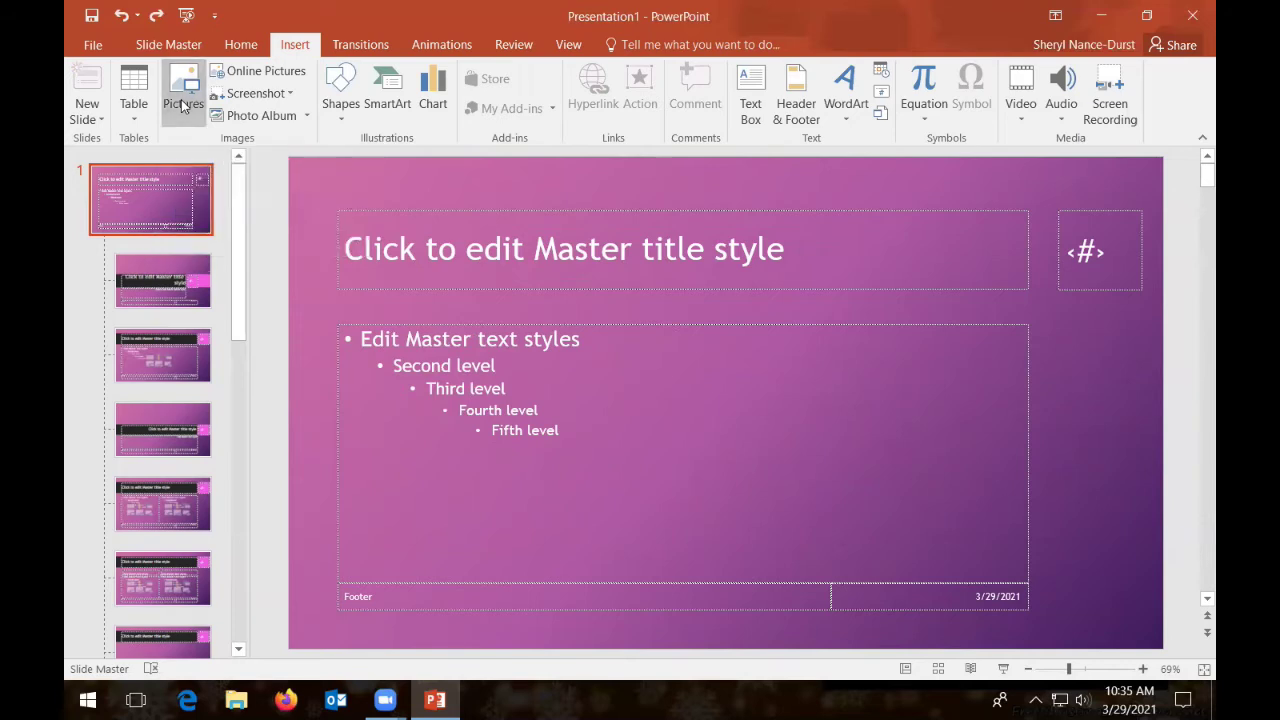
scroll(672, 133, down, 8)
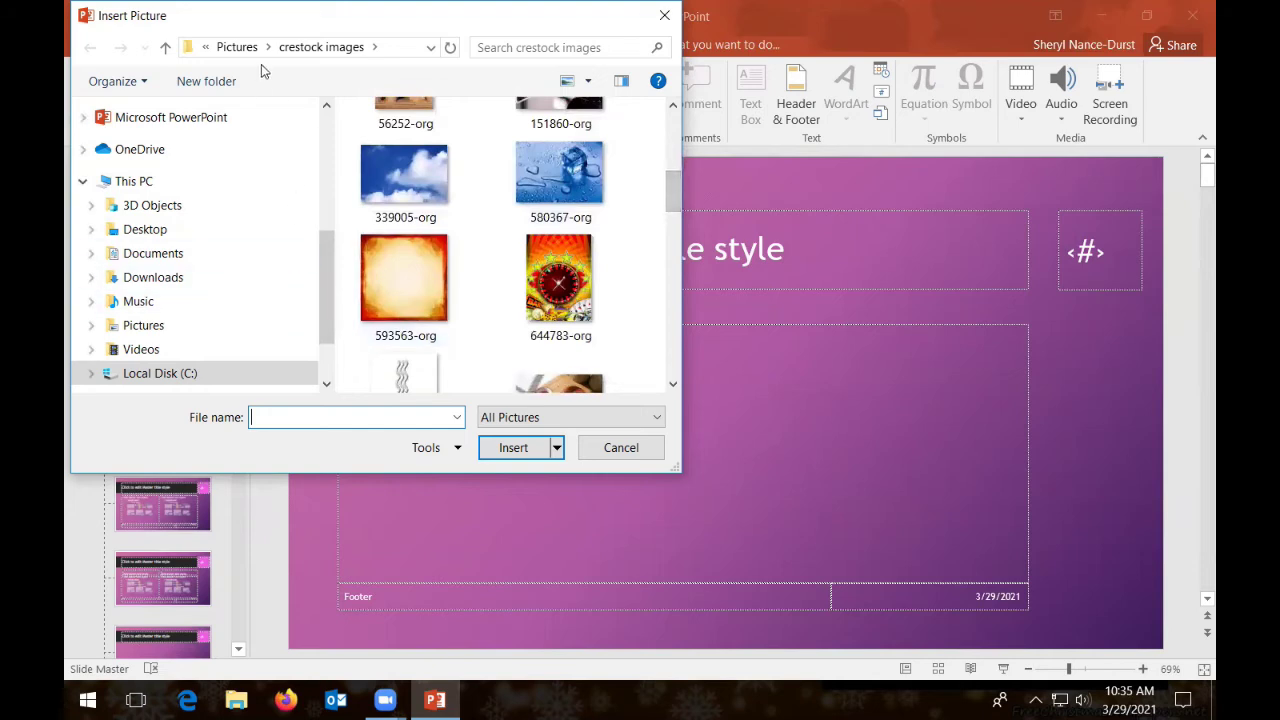
click(237, 47)
drag(677, 140, 677, 290)
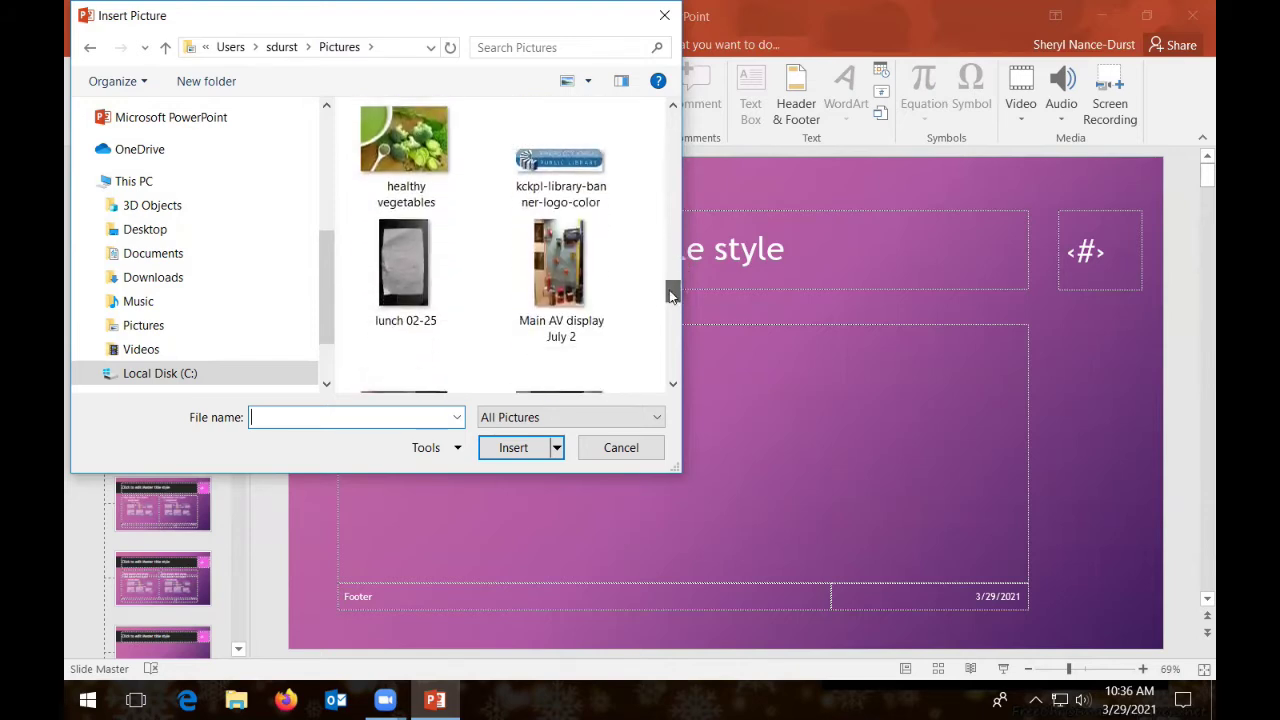
click(566, 158)
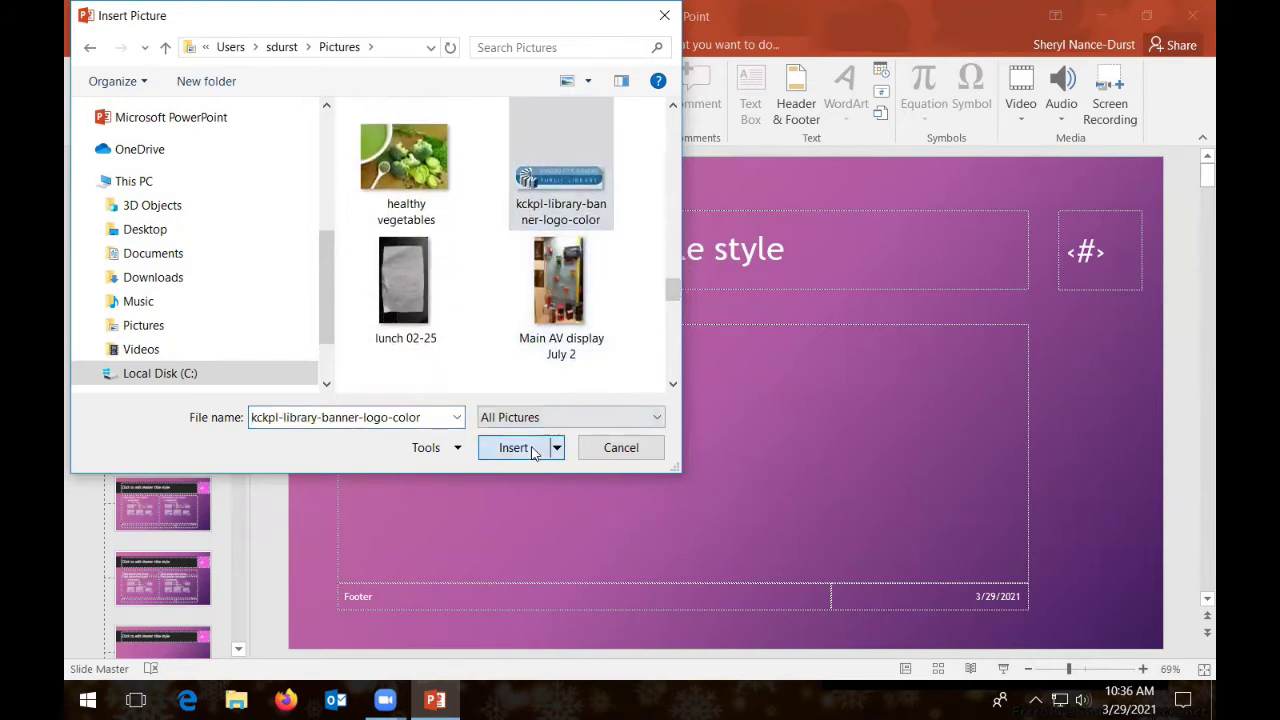
click(513, 447)
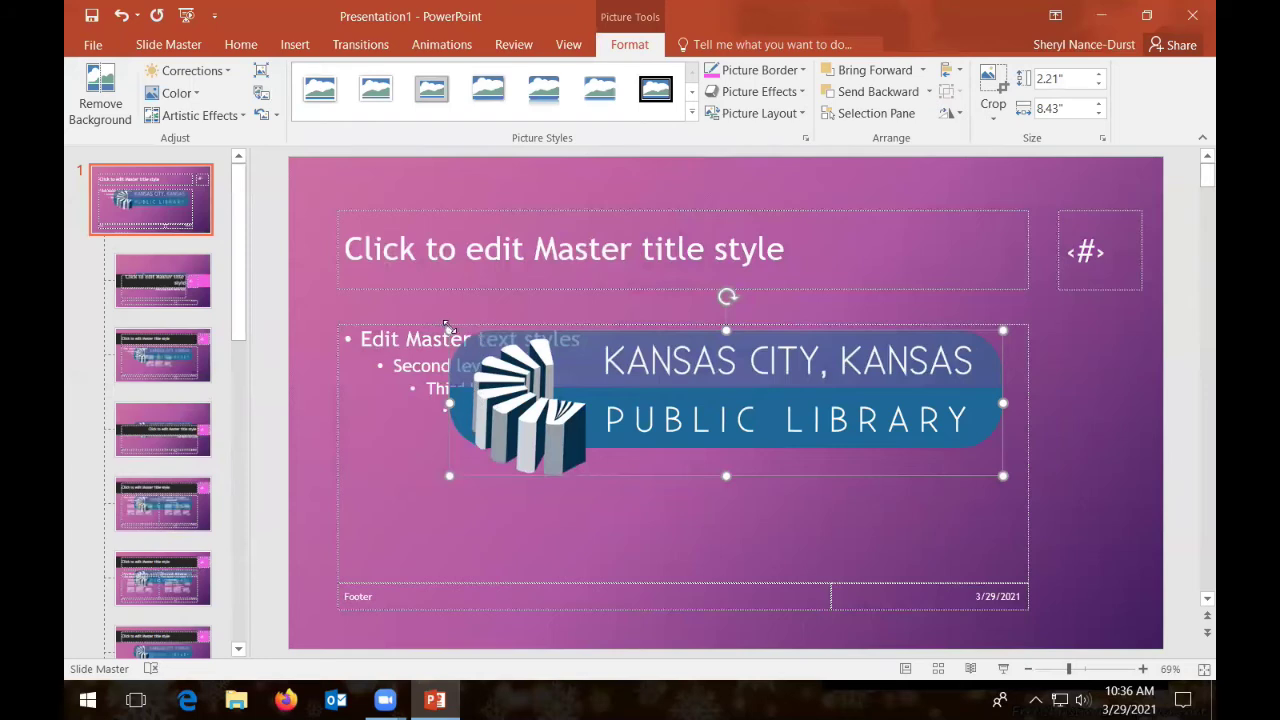
drag(449, 330, 1083, 613)
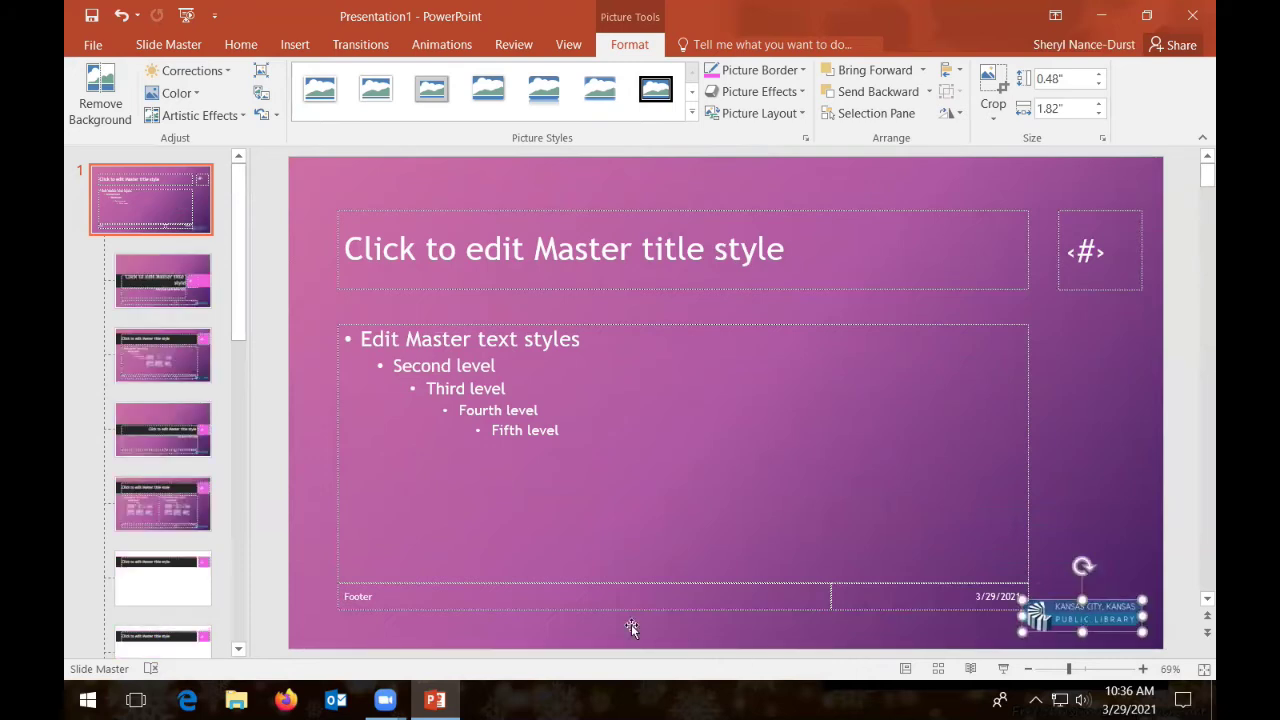
click(155, 47)
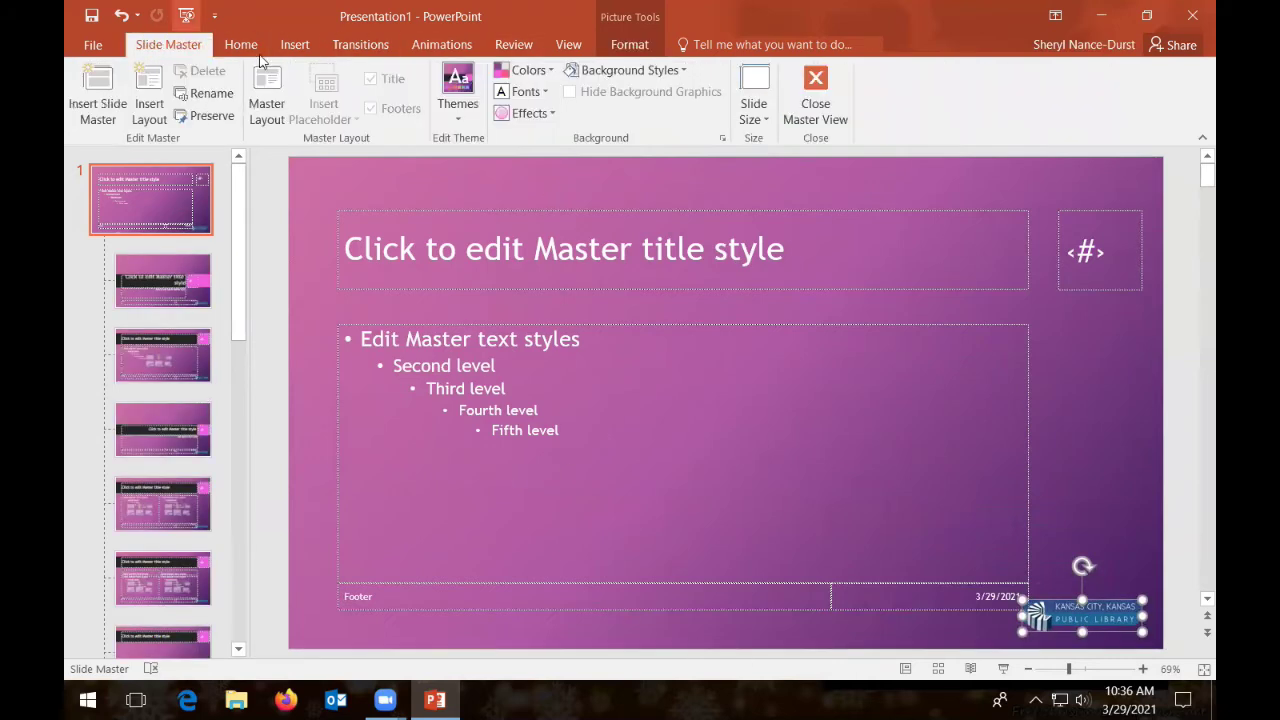
Return to Normal view and check slides 1–5 for the library logo in the corner.
click(815, 85)
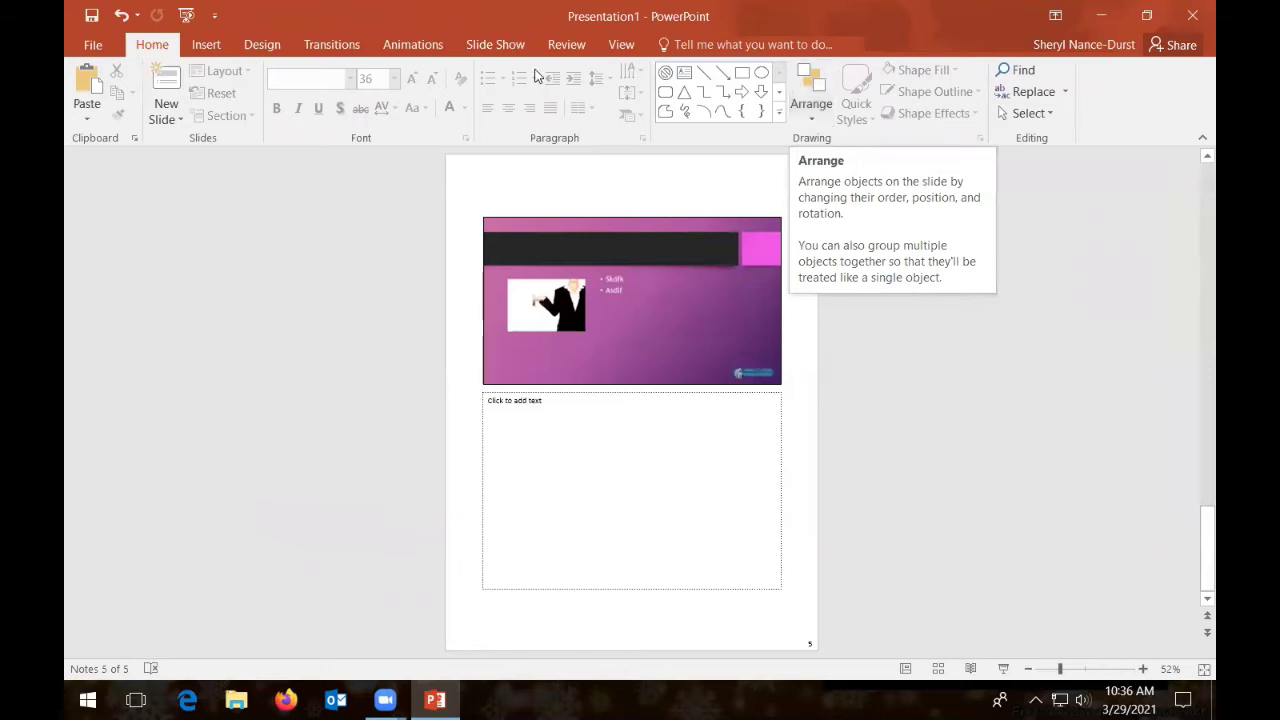
click(636, 46)
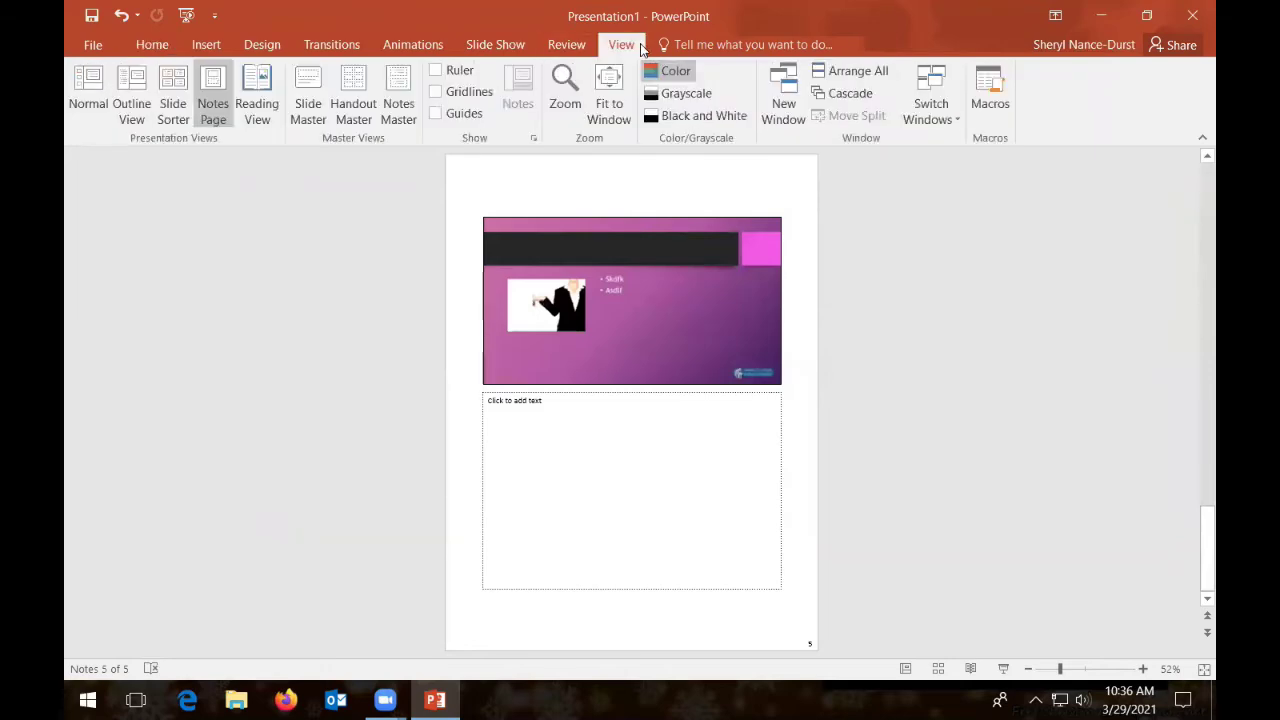
click(90, 90)
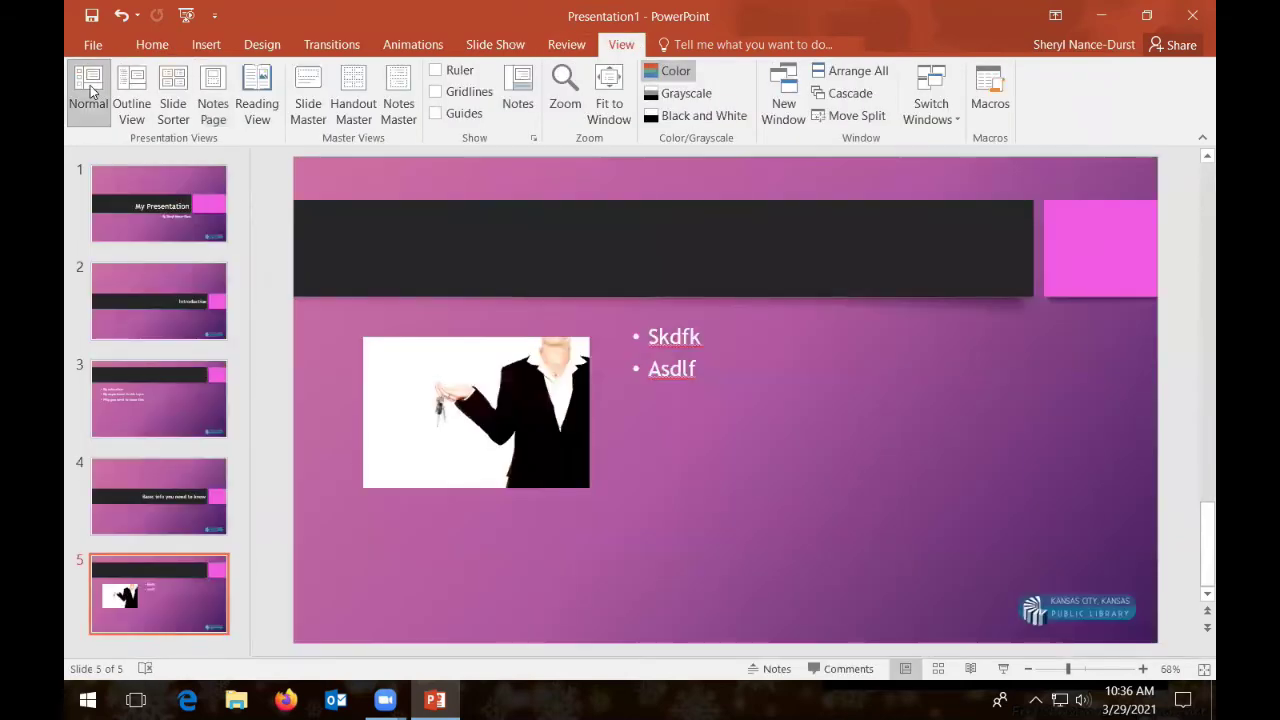
click(175, 198)
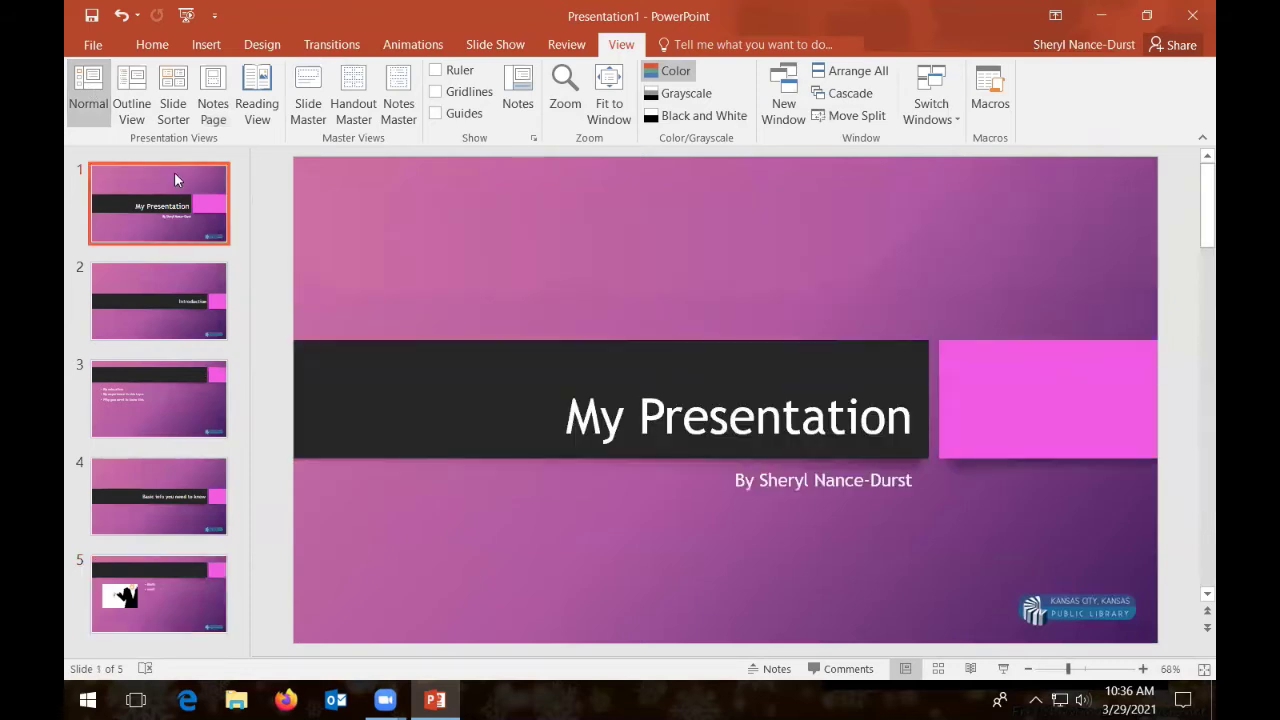
click(181, 322)
click(196, 405)
click(205, 505)
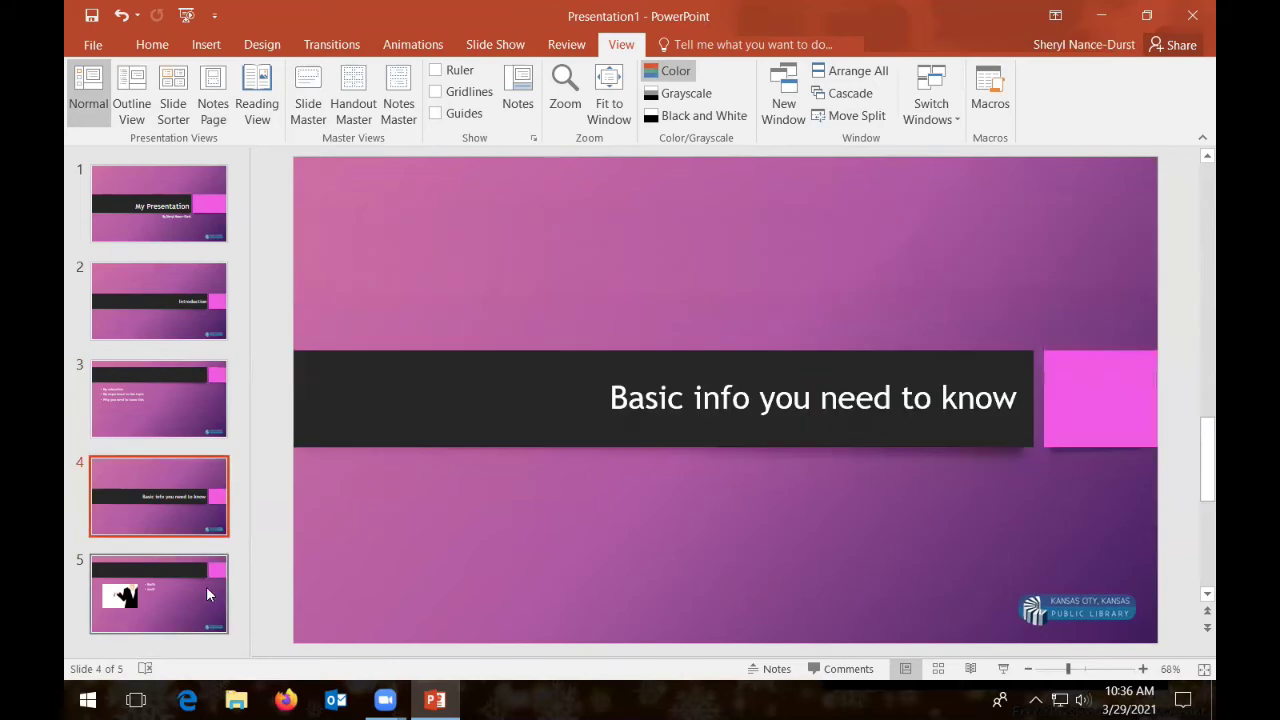
click(207, 588)
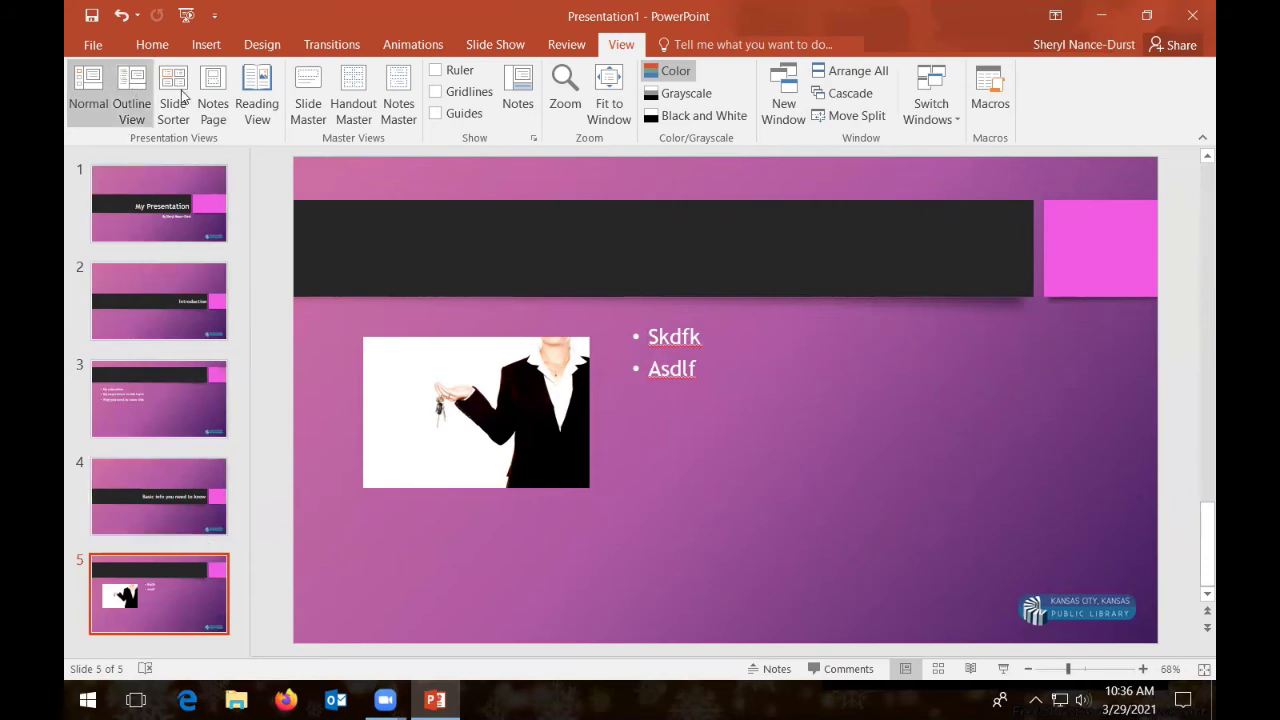
Reopen Slide Master view and close it again.
click(308, 92)
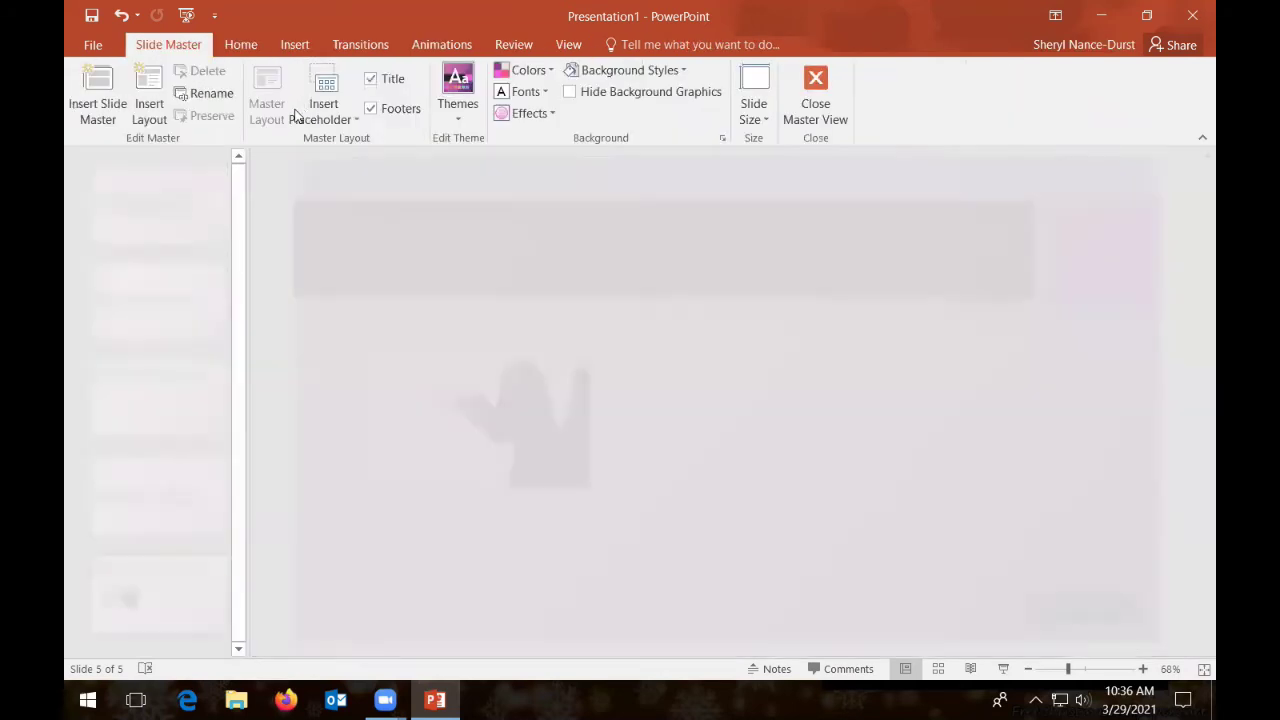
scroll(240, 177, up, 1)
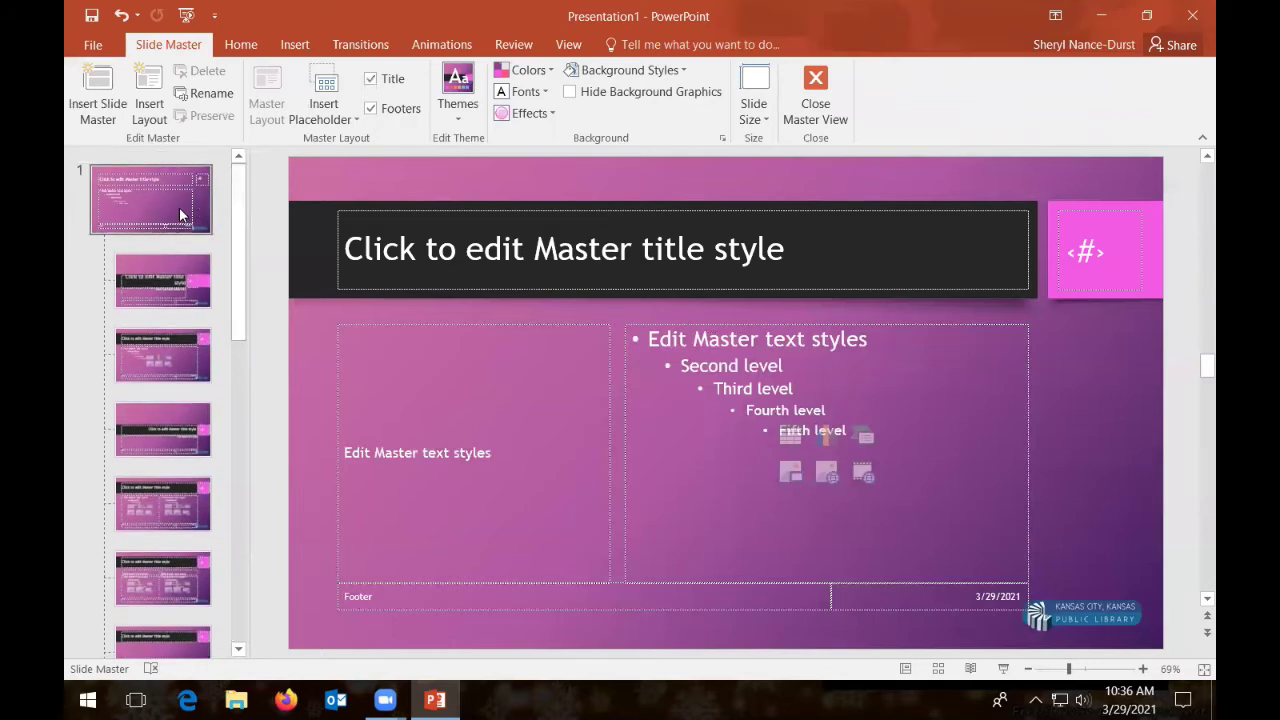
click(815, 100)
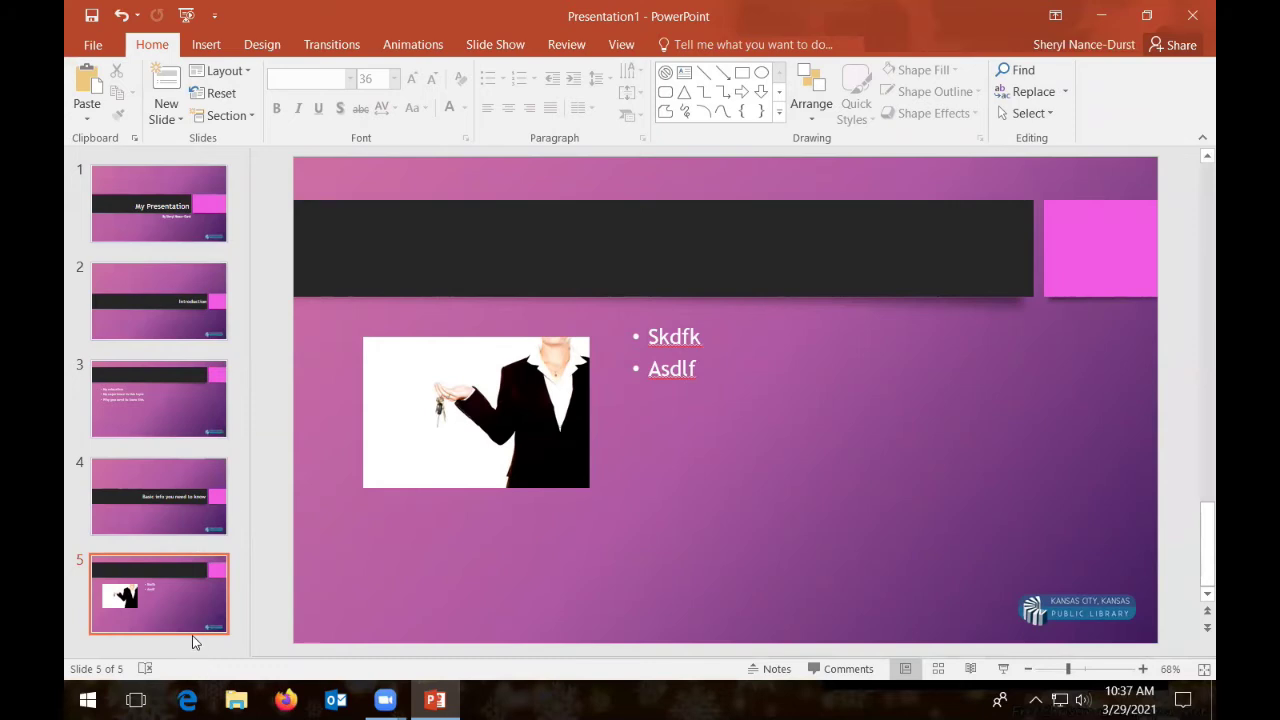
Add a sixth slide using the Title and Content layout.
click(174, 120)
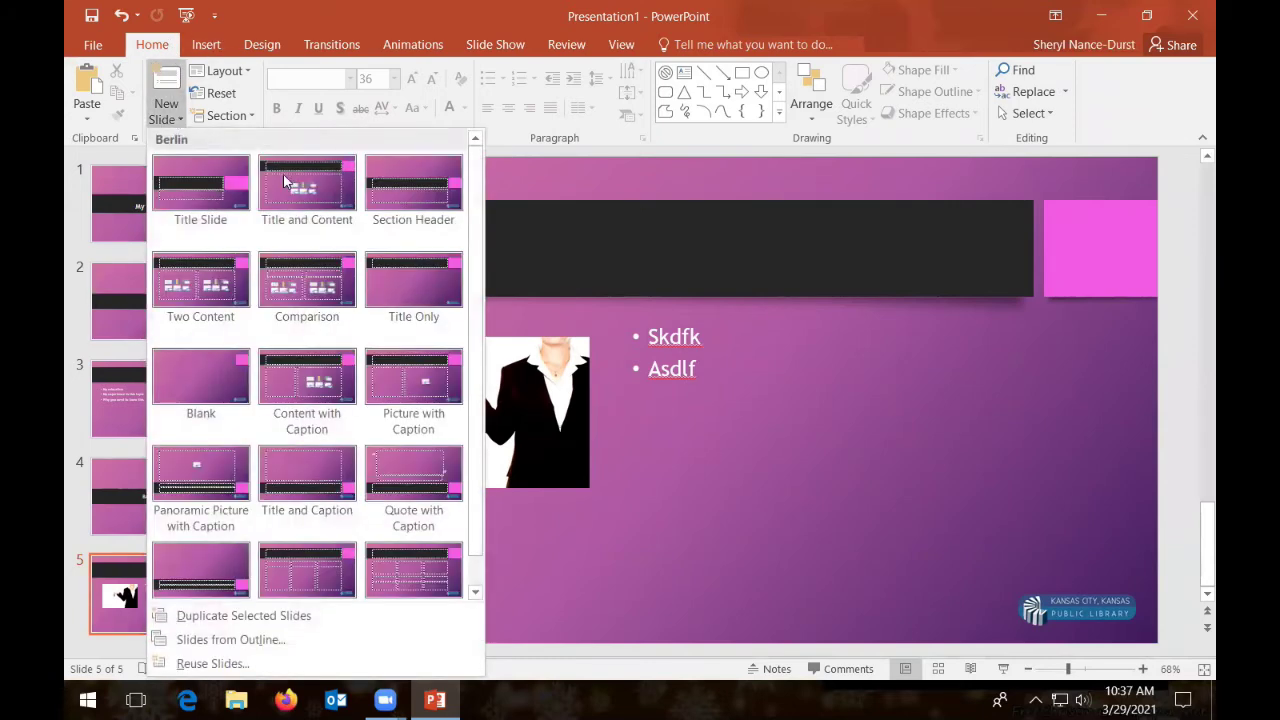
click(281, 178)
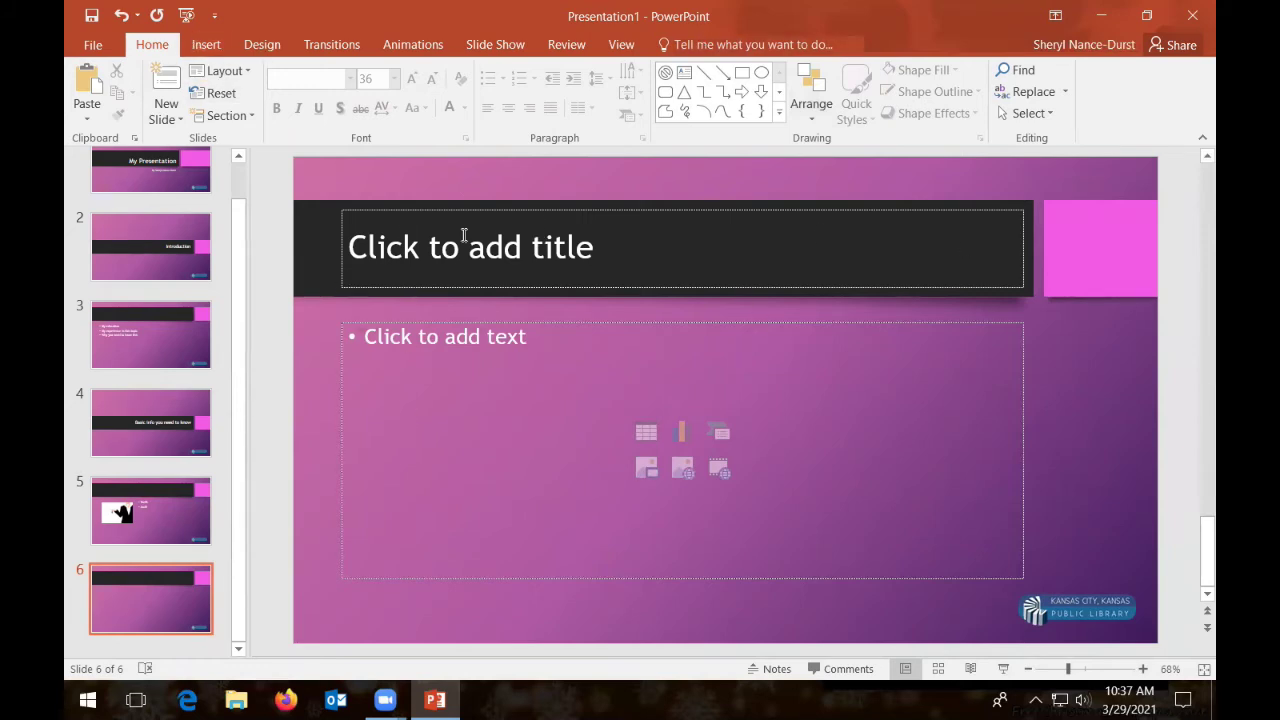
click(258, 45)
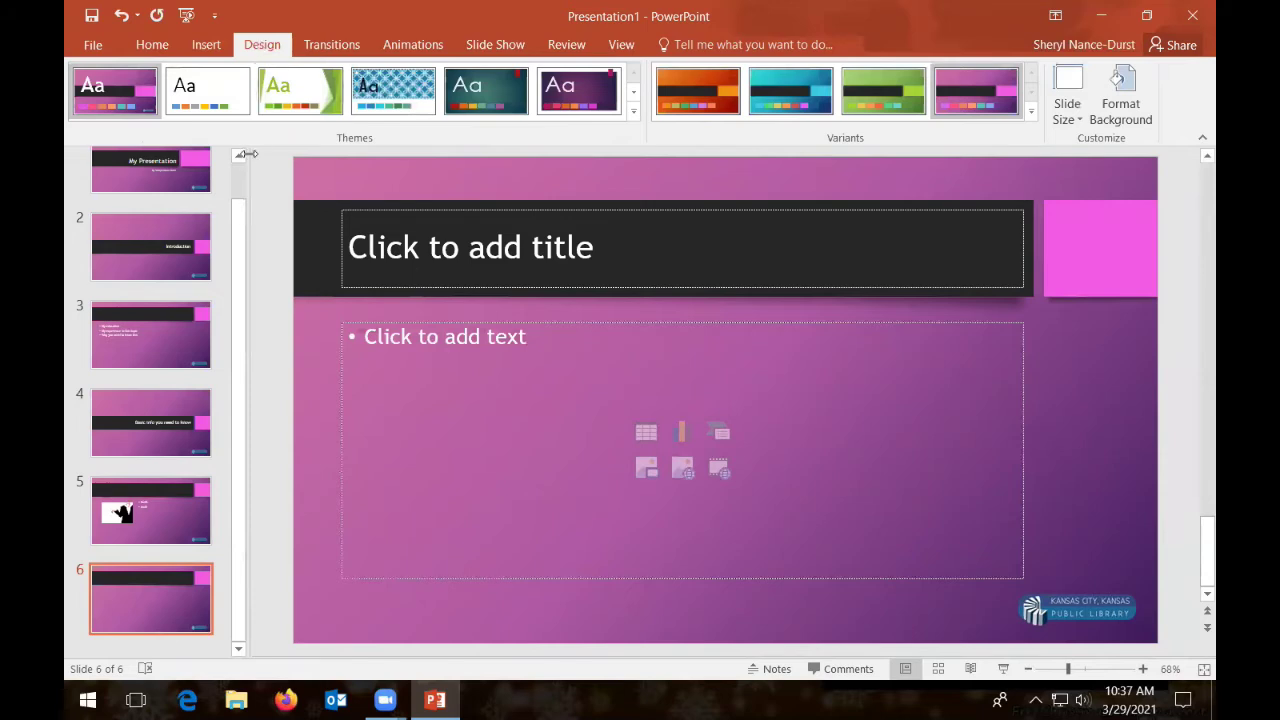
Preview the teal, blue patterned and purple themes on the deck.
drag(240, 203, 242, 146)
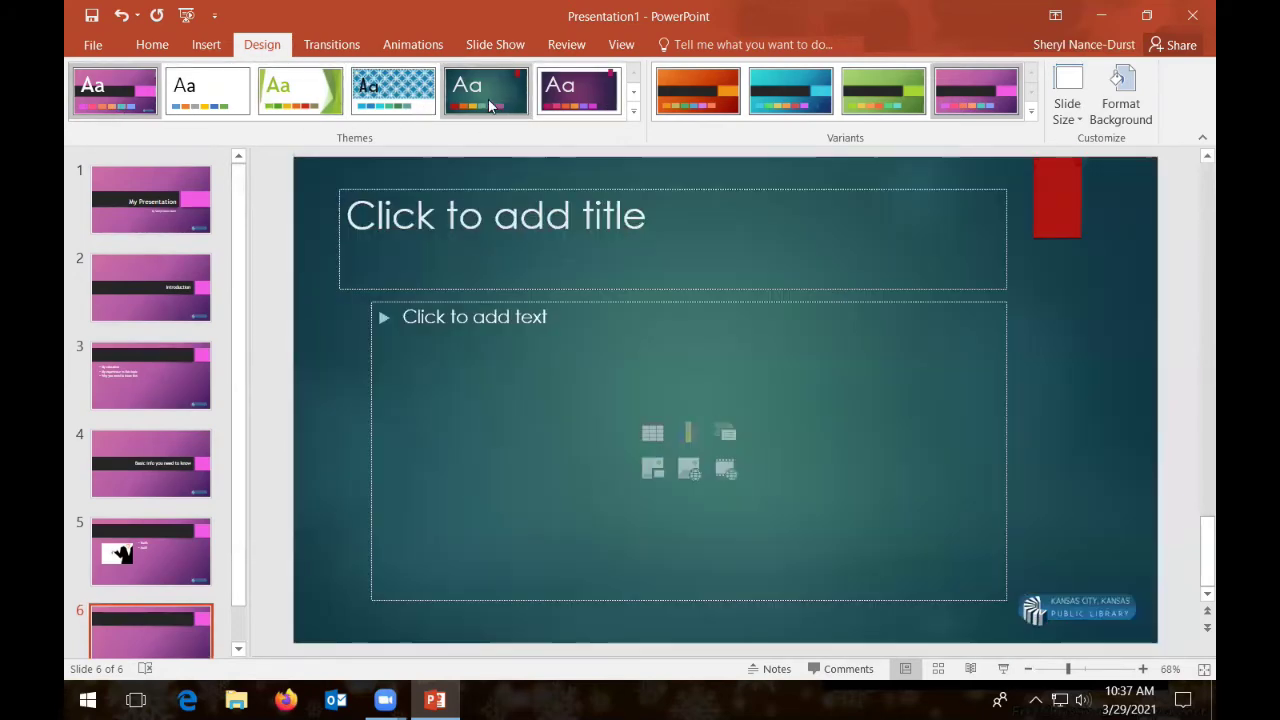
click(486, 100)
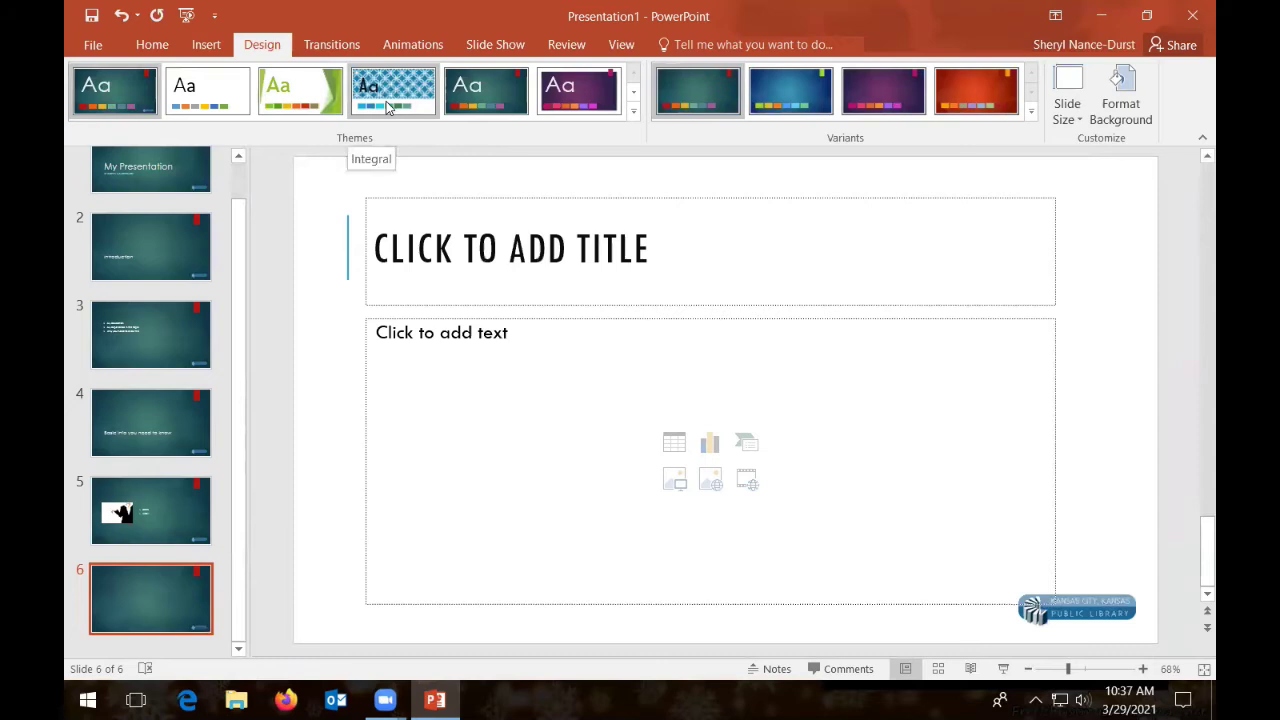
click(388, 100)
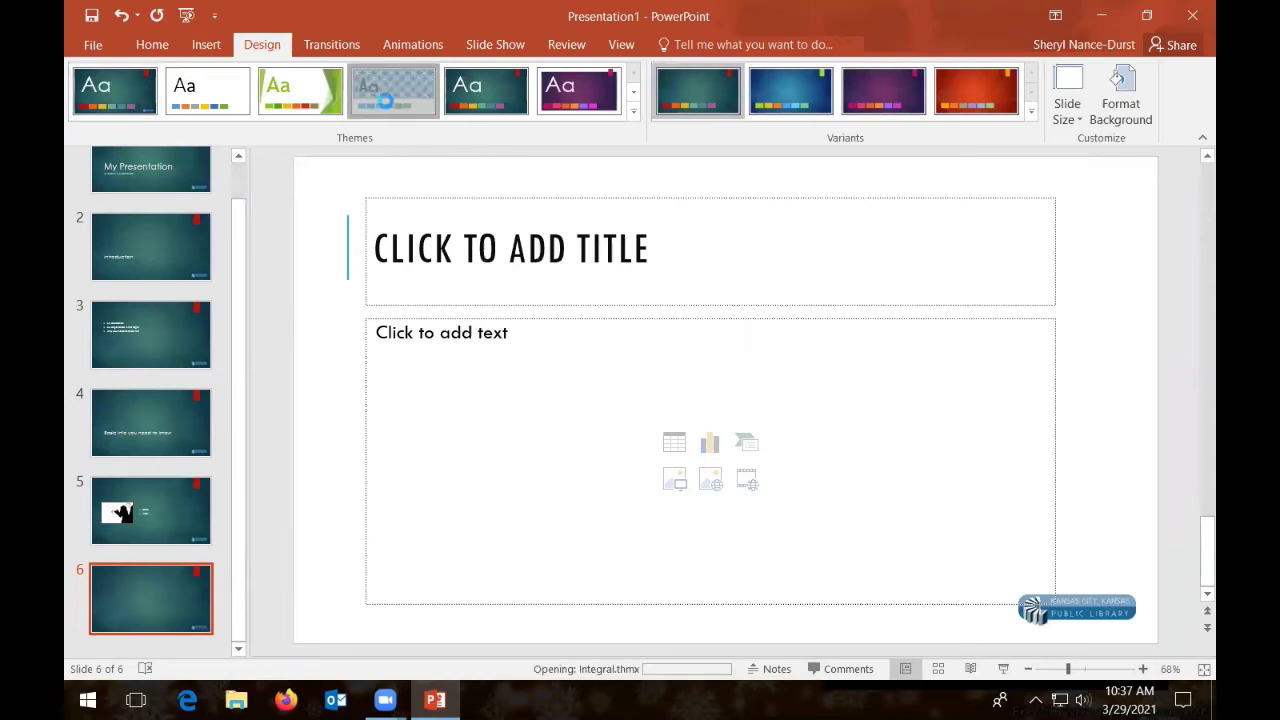
click(580, 92)
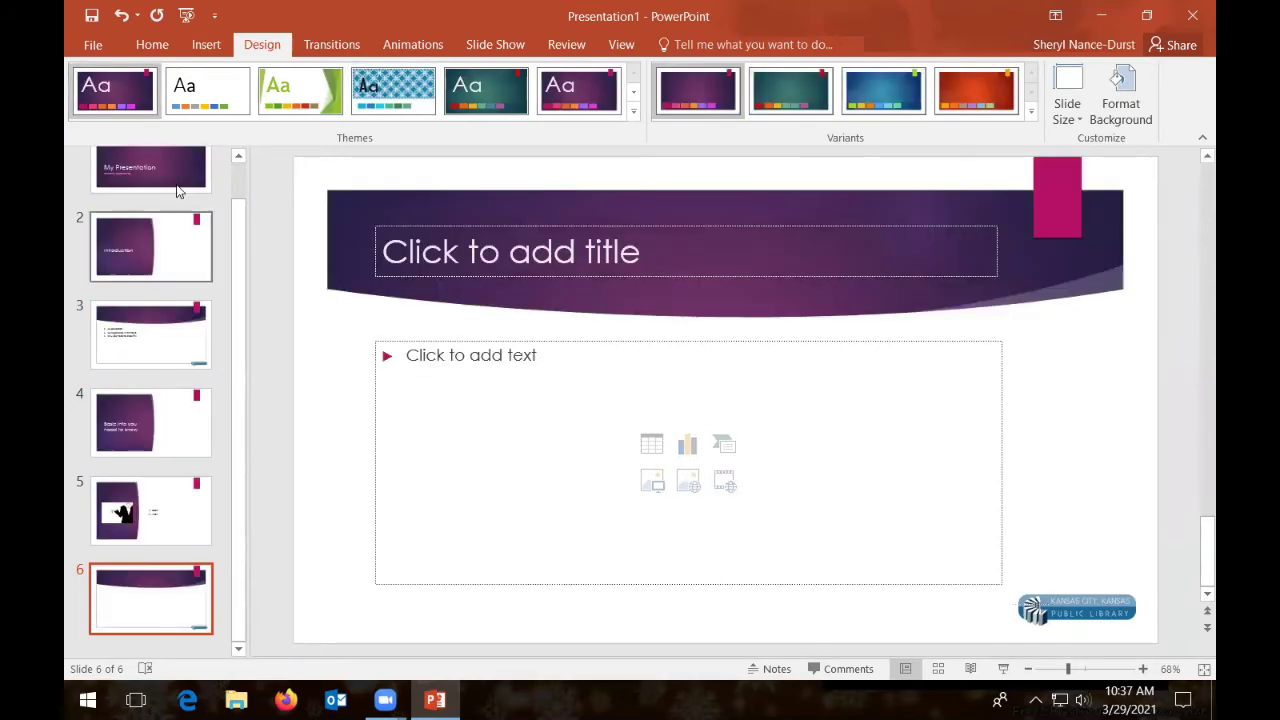
Undo all three theme changes to restore the pink Berlin design.
click(124, 17)
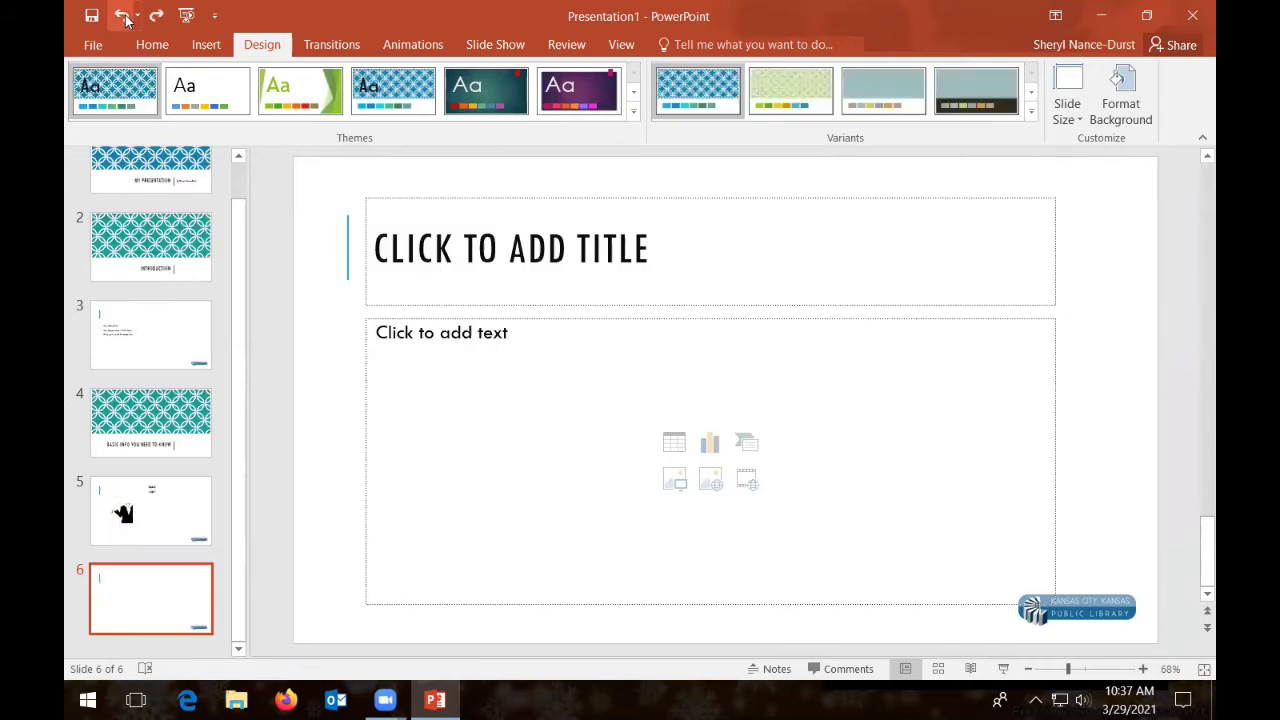
click(124, 17)
click(124, 17)
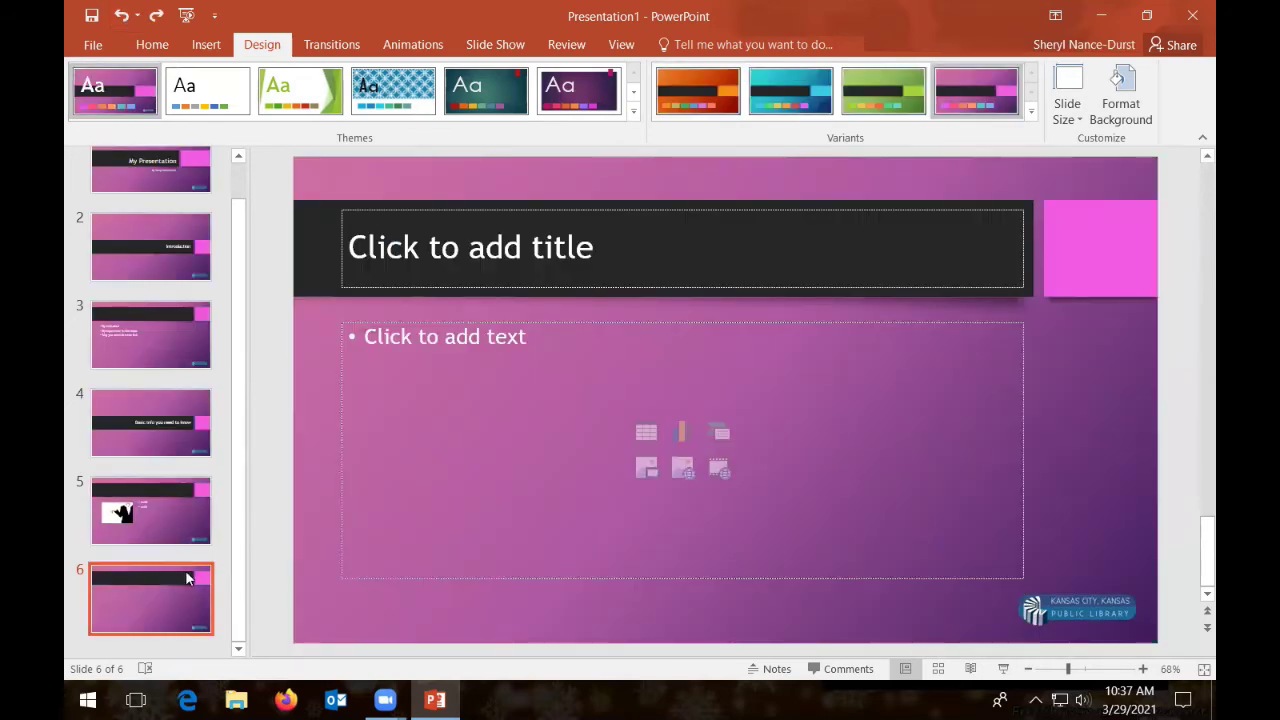
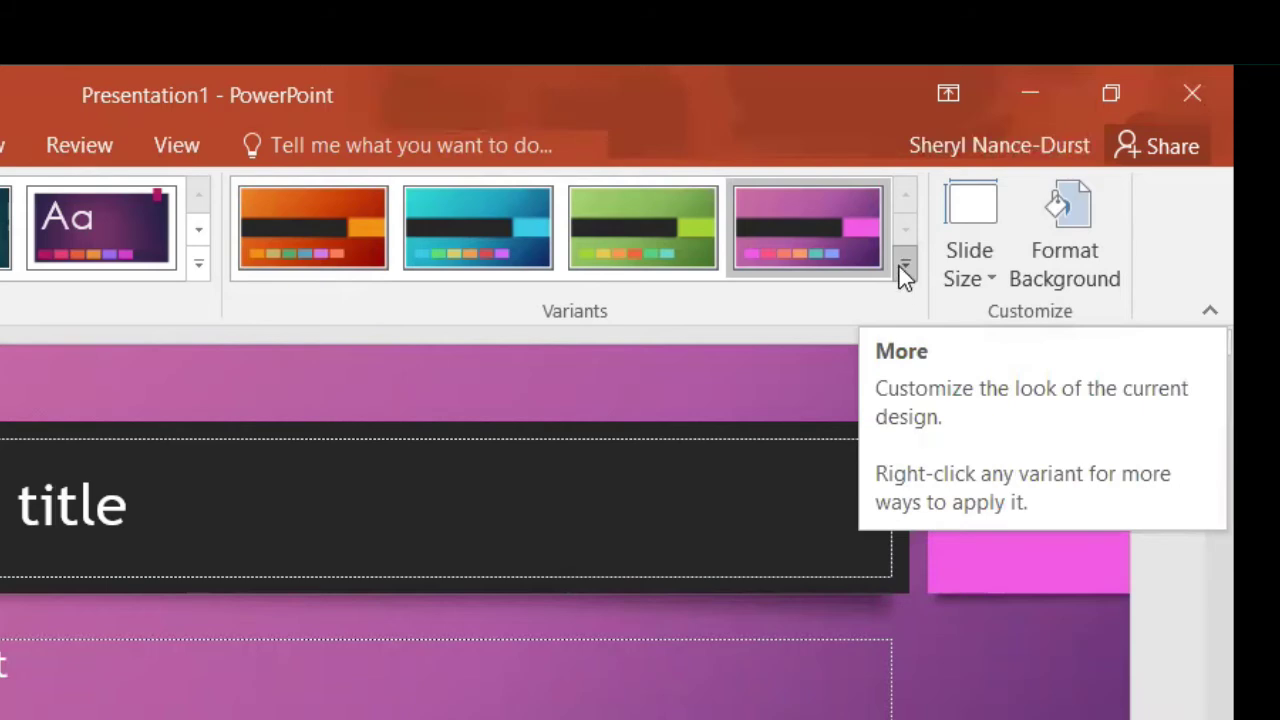
From the Variants Colors list, start creating a new custom theme colour scheme.
click(905, 266)
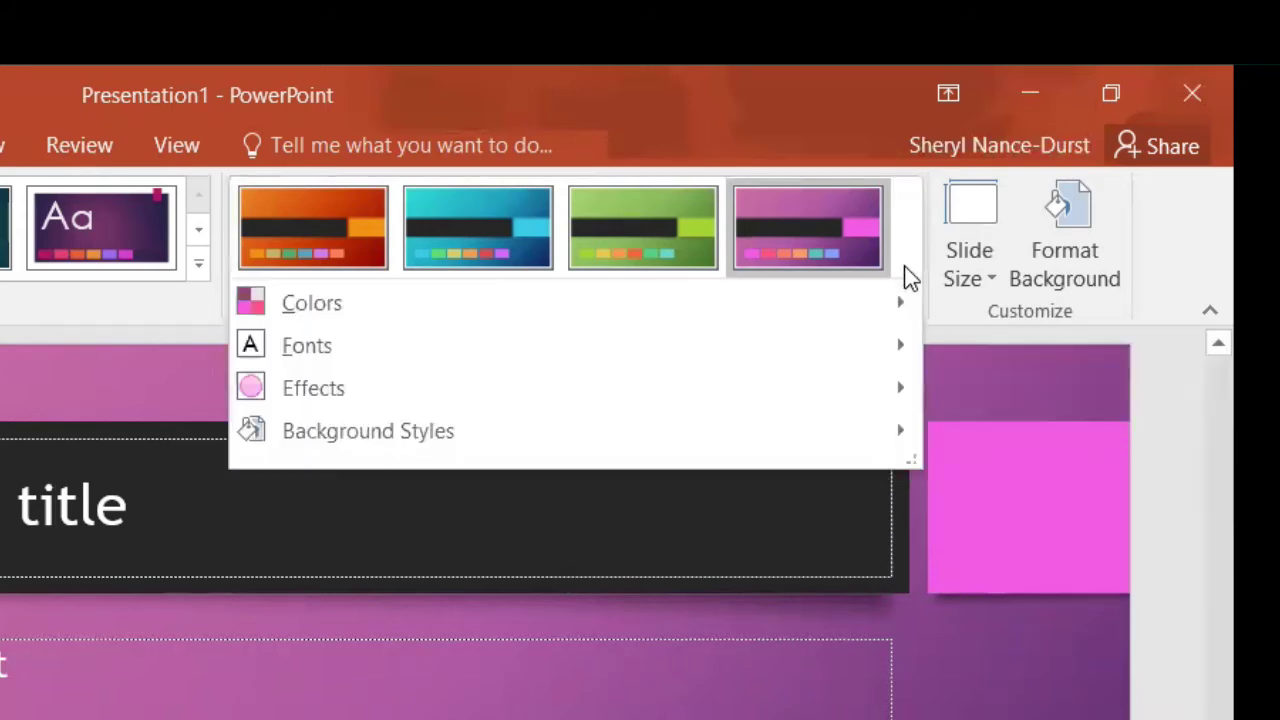
mouse_move(287, 303)
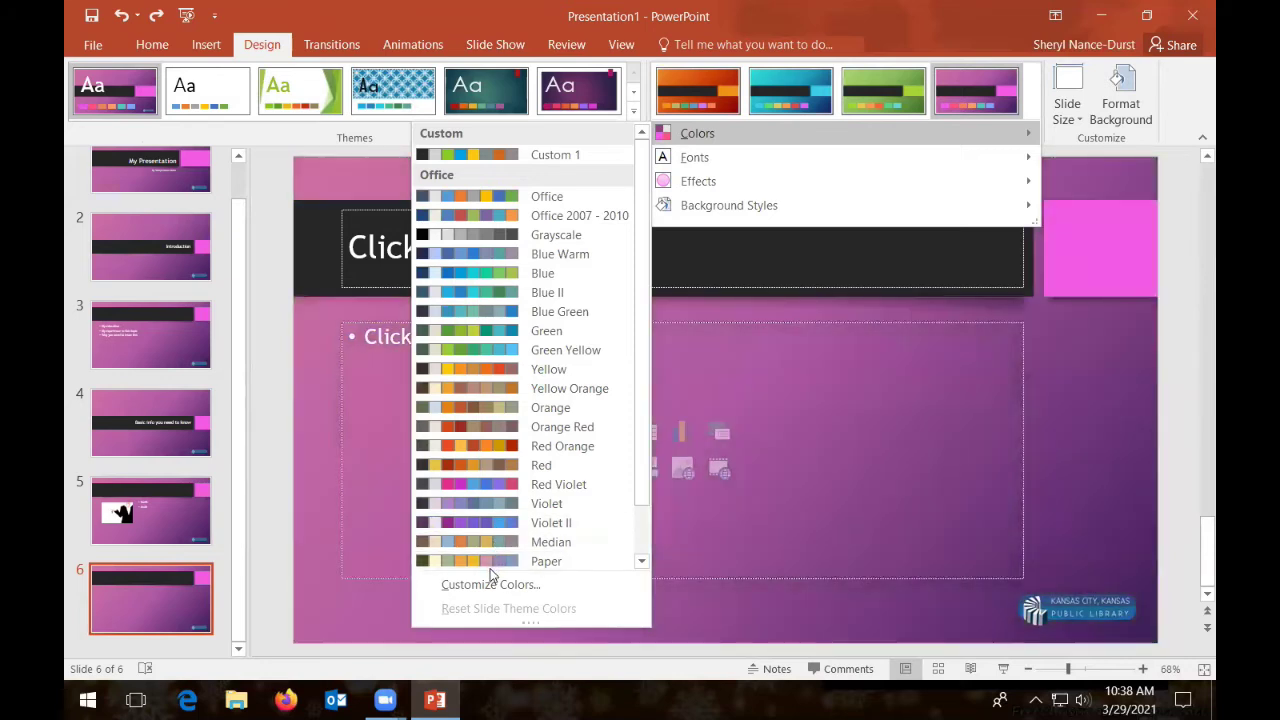
scroll(645, 297, down, 1)
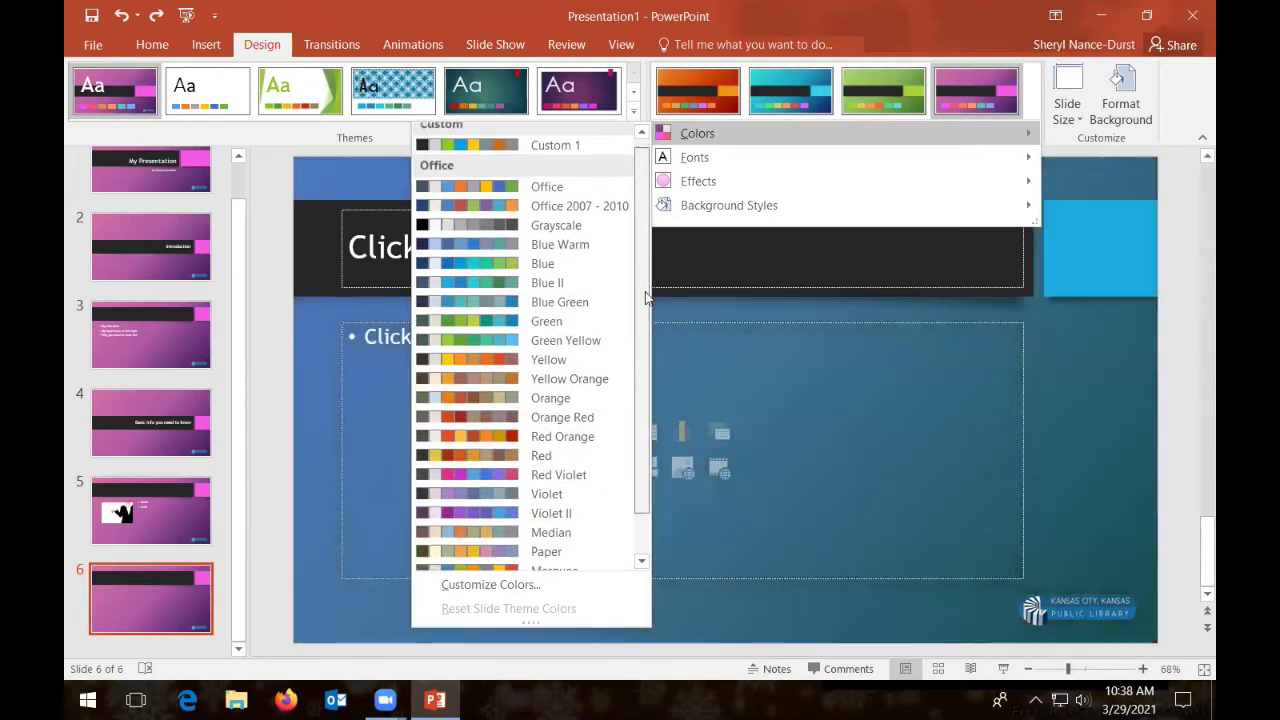
scroll(645, 297, down, 2)
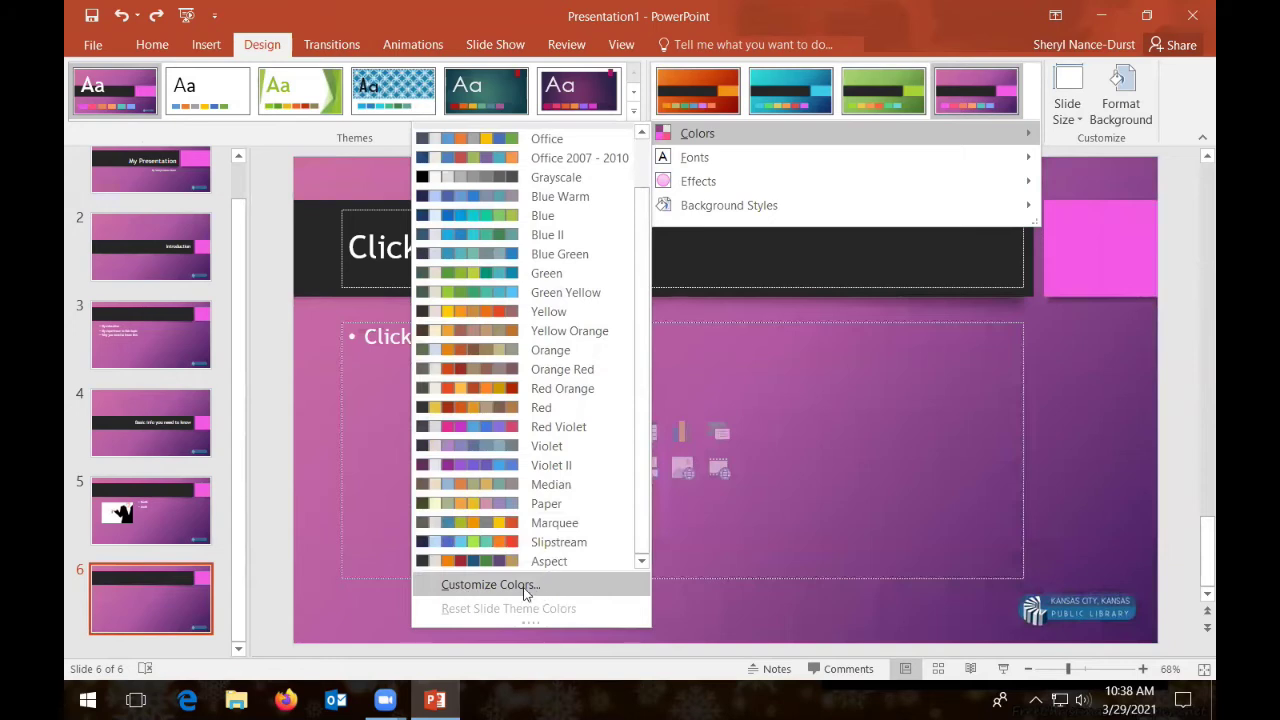
click(468, 587)
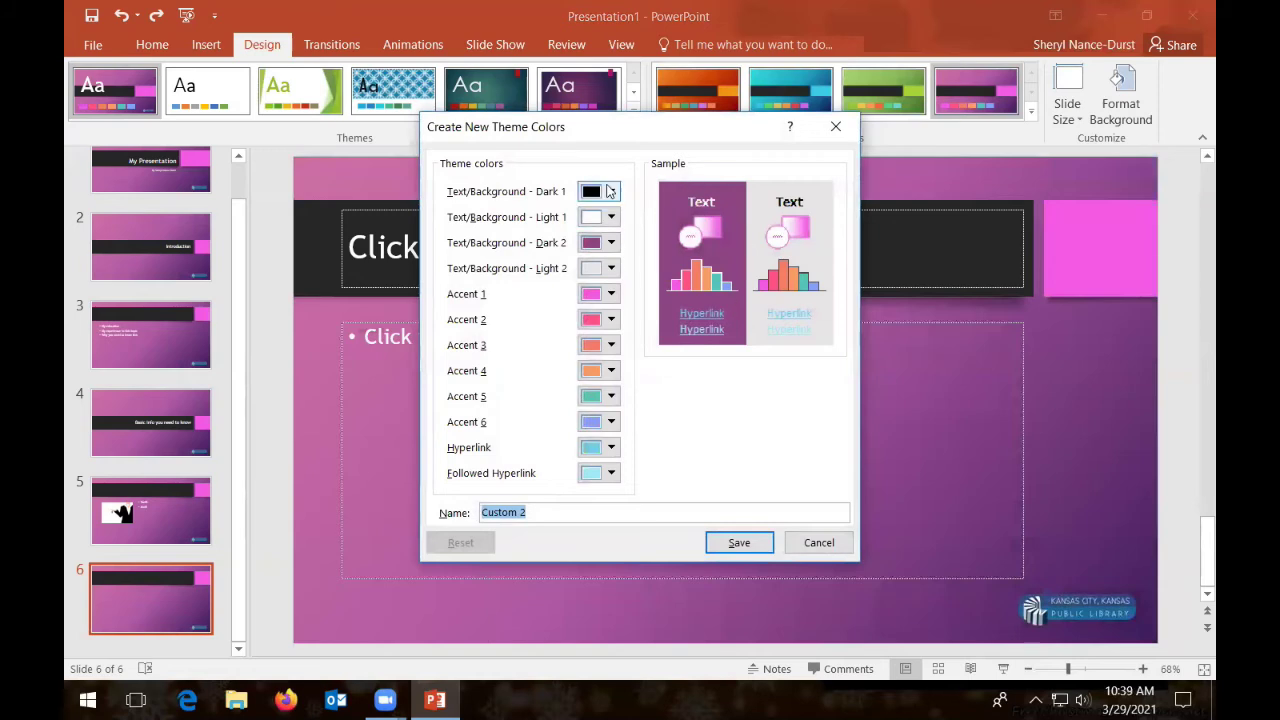
click(610, 191)
click(743, 238)
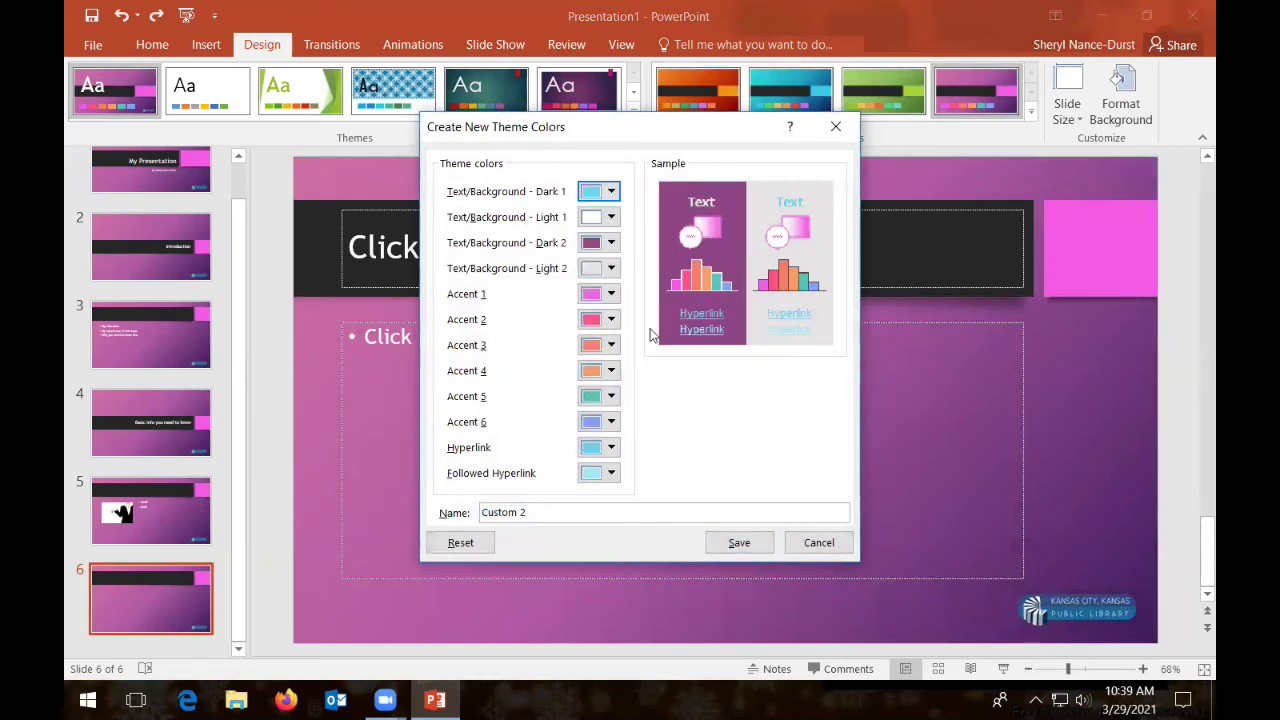
click(612, 242)
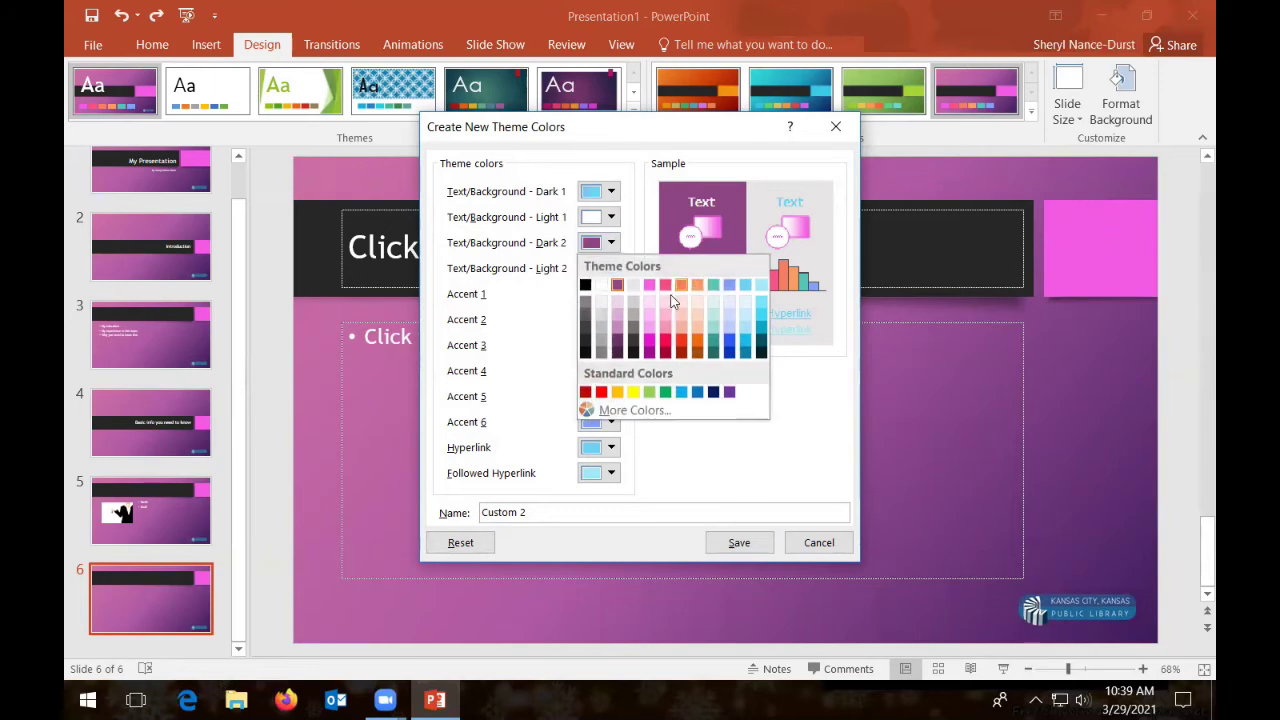
click(665, 347)
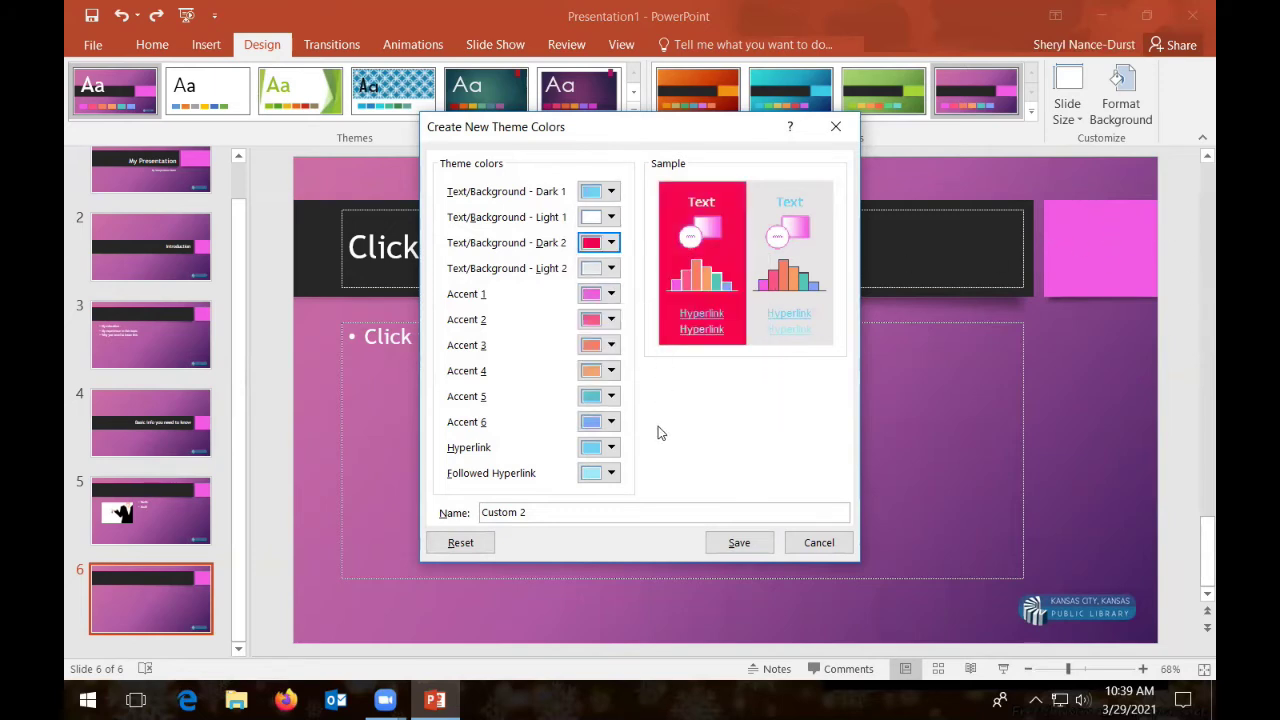
click(739, 542)
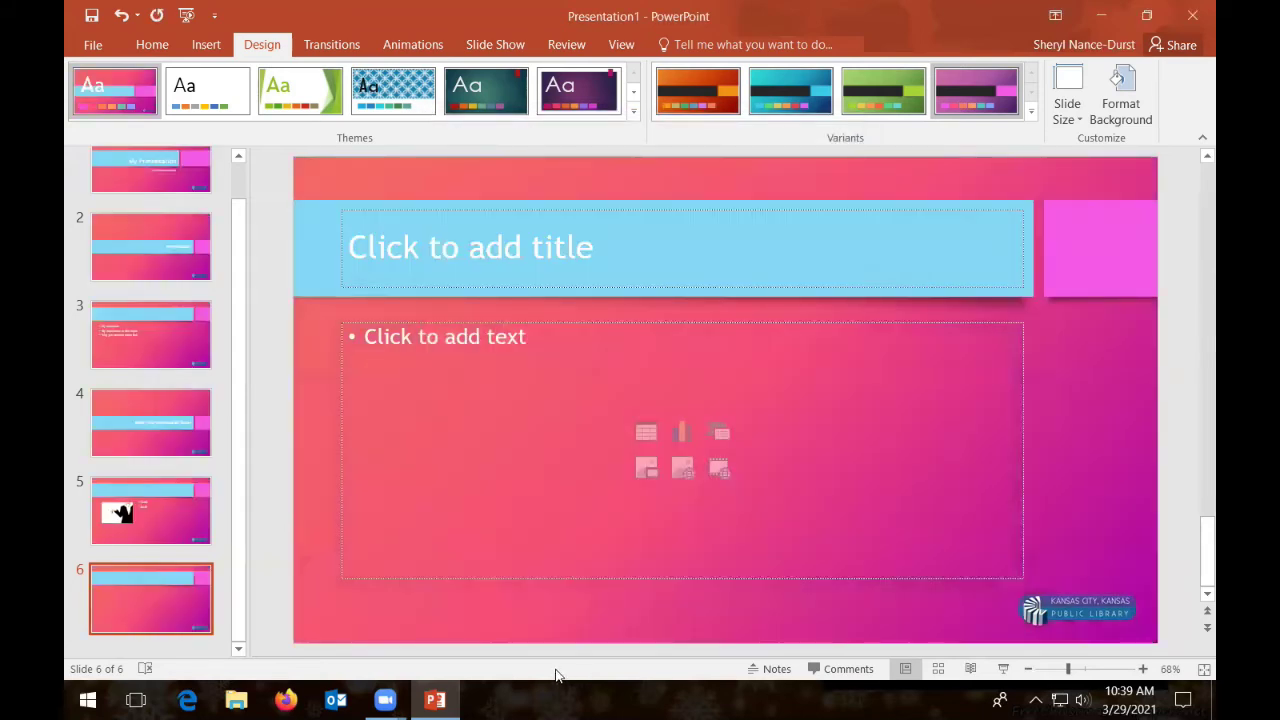
click(120, 15)
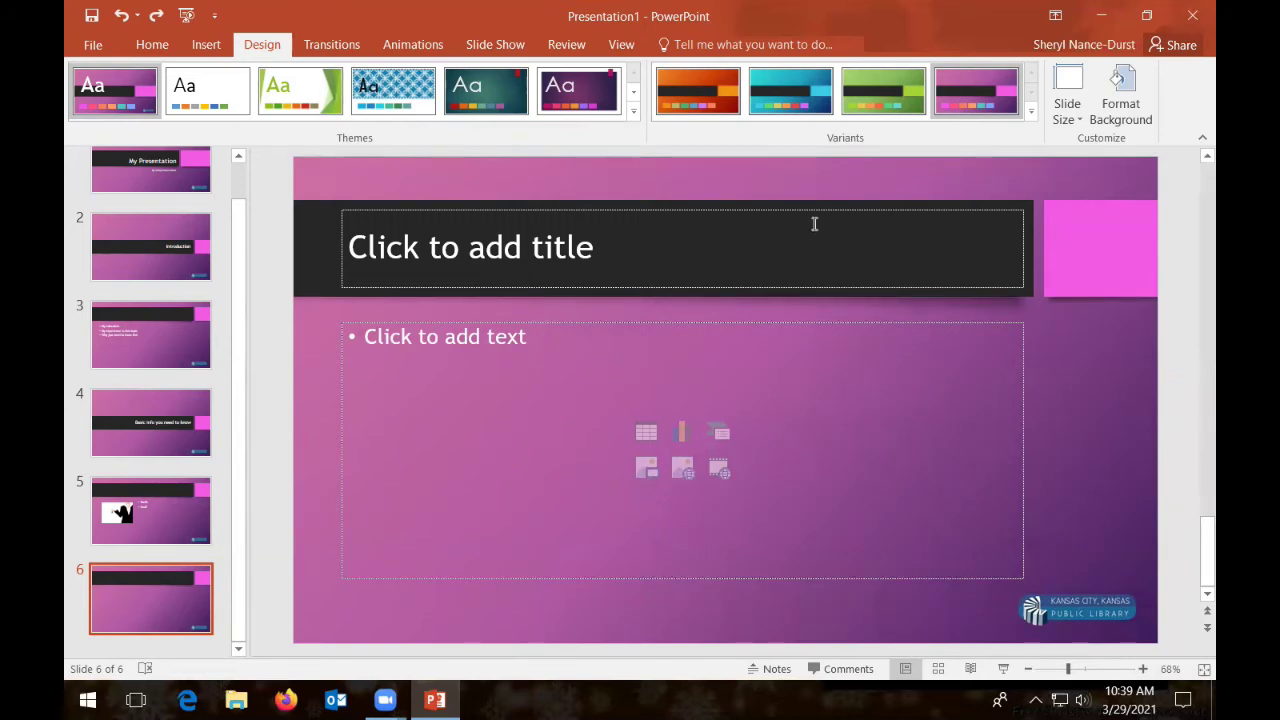
click(1032, 112)
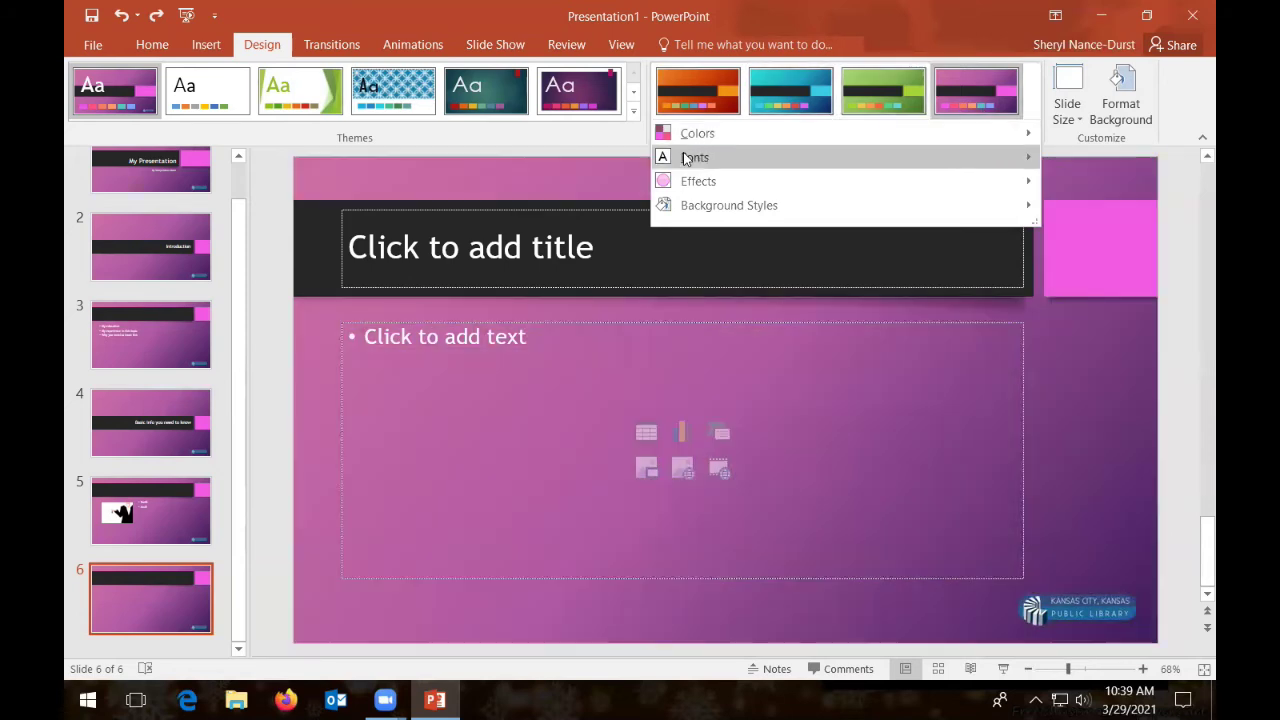
mouse_move(697, 157)
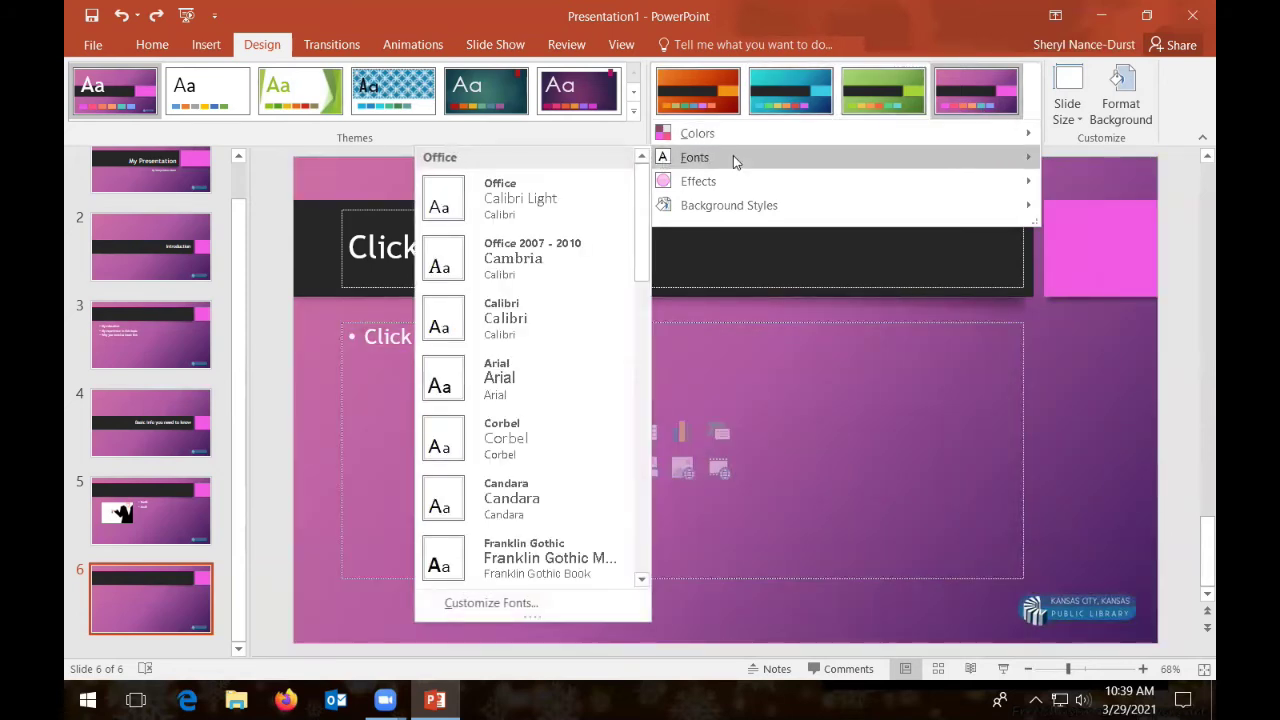
mouse_move(703, 217)
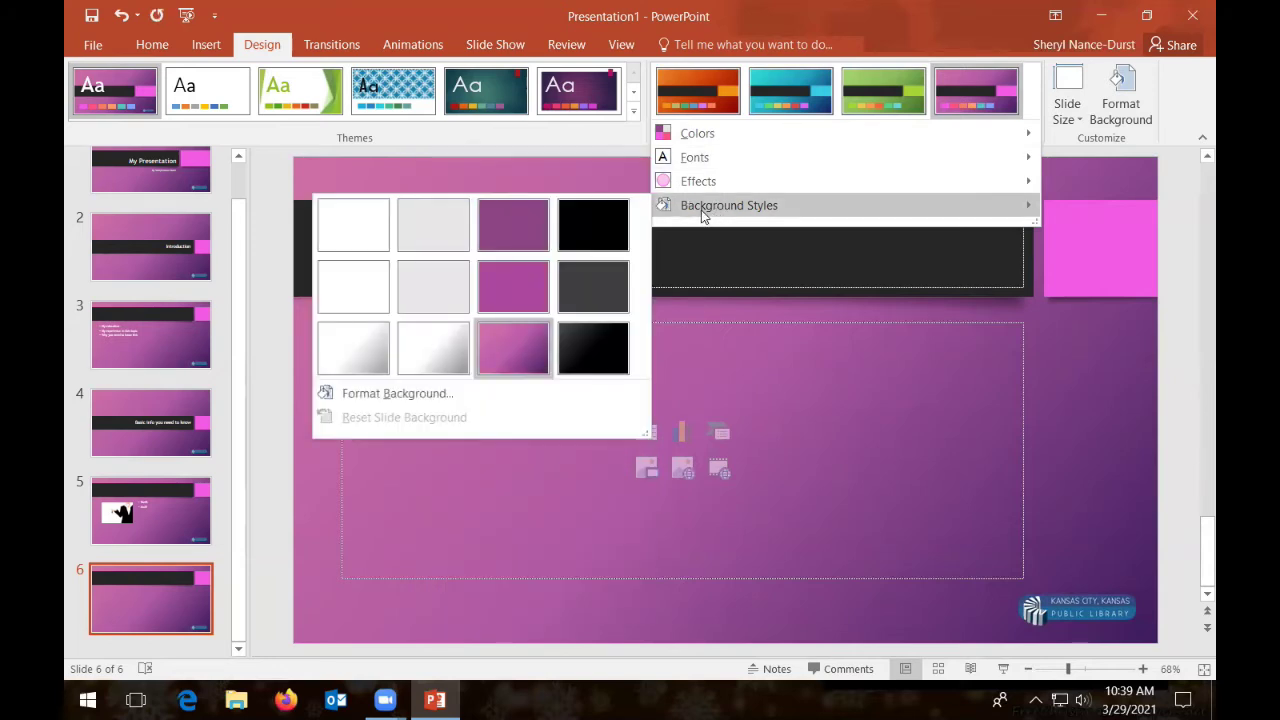
click(1136, 86)
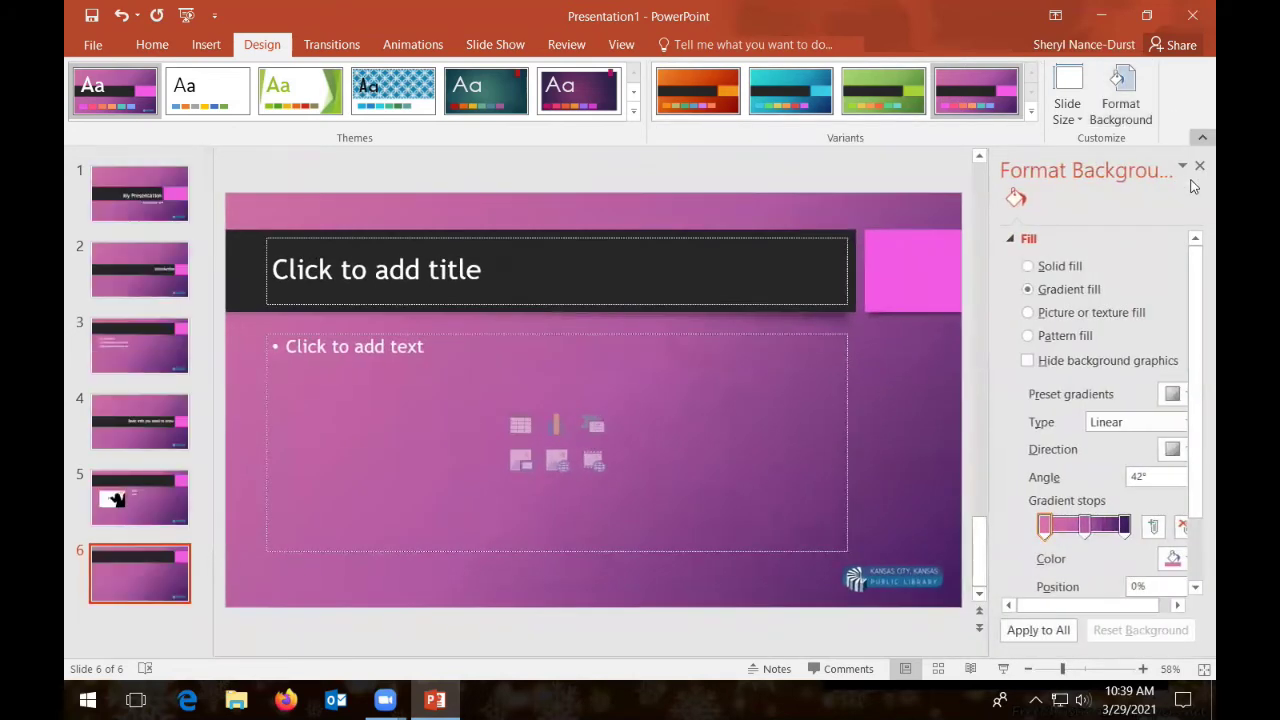
click(1145, 88)
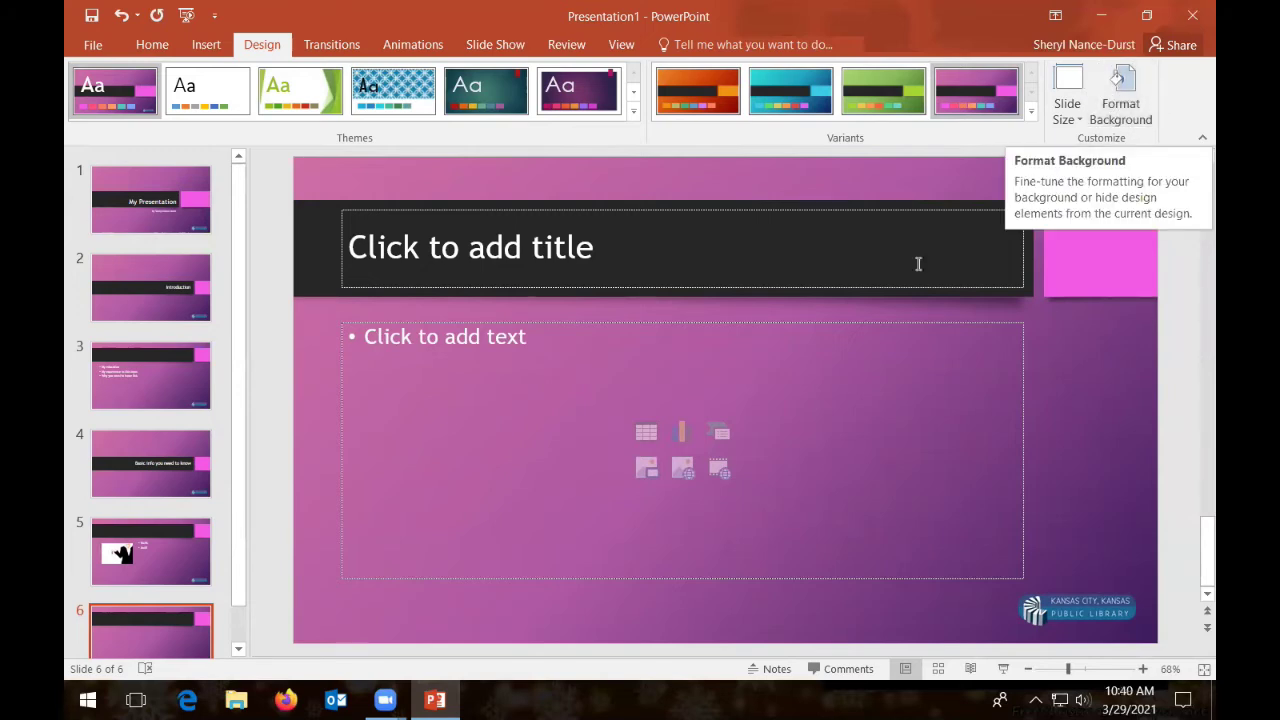
click(1128, 95)
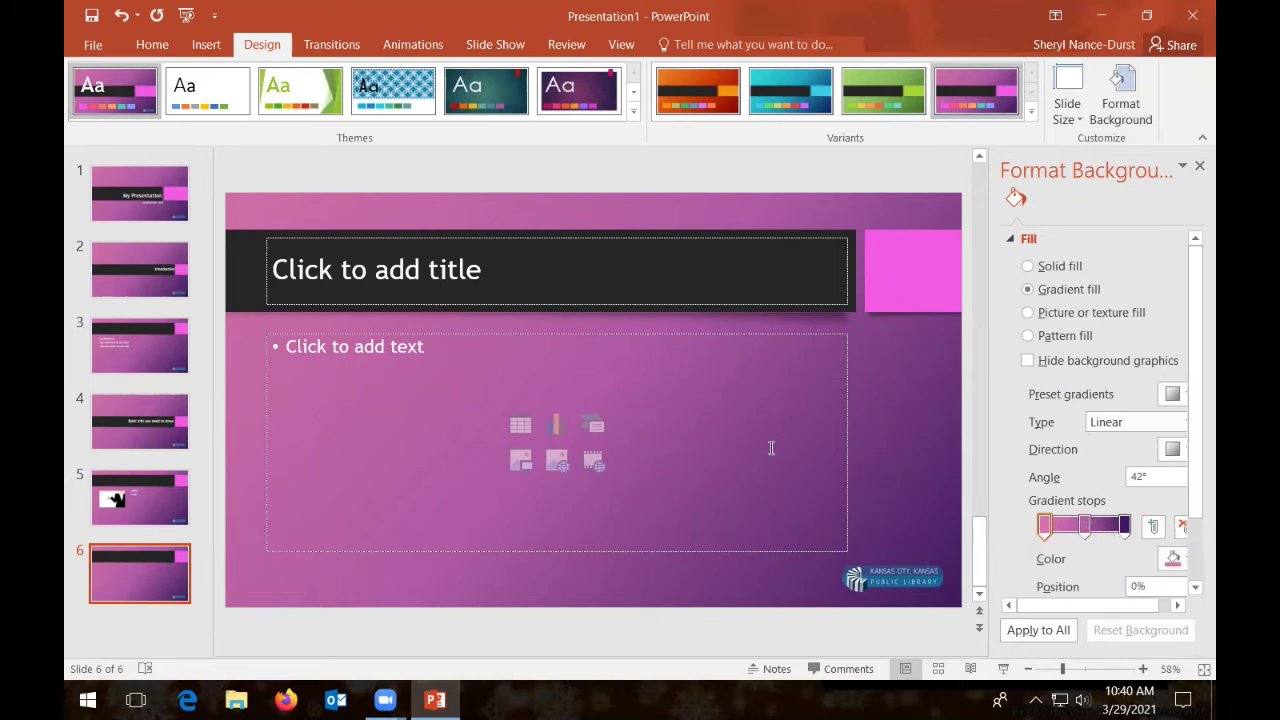
click(1199, 166)
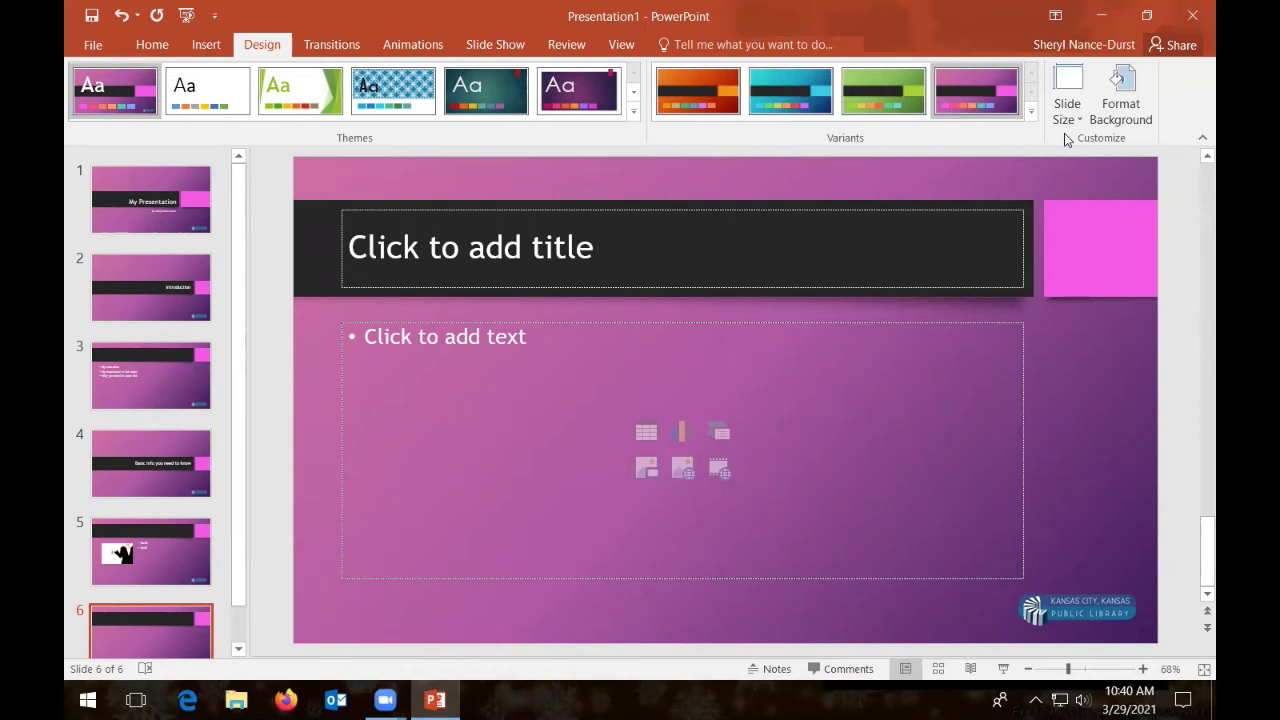
click(1136, 86)
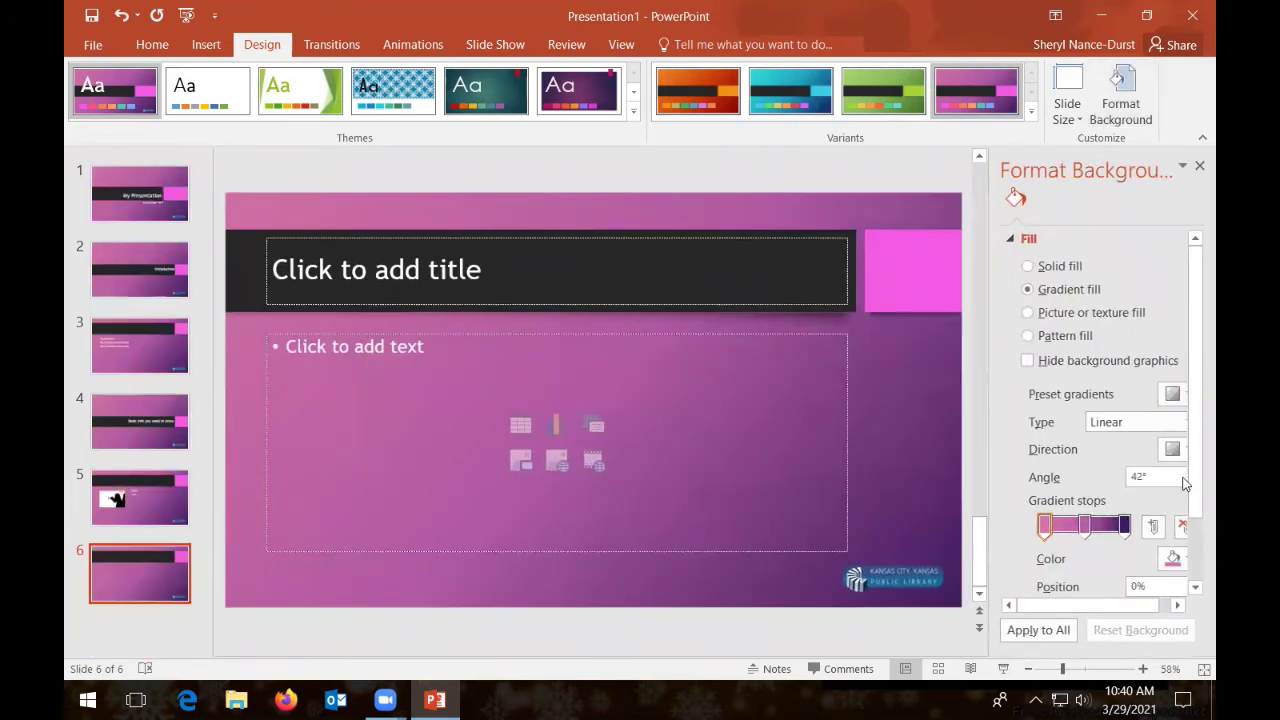
click(1174, 558)
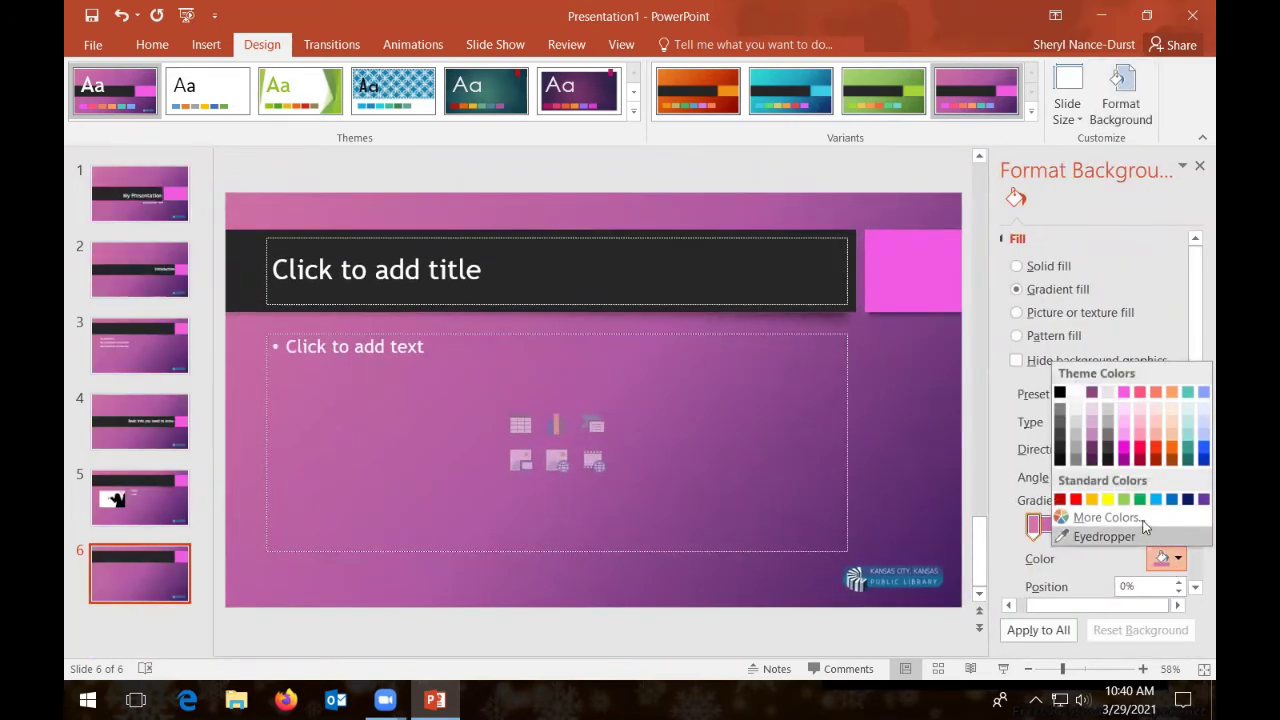
click(1124, 499)
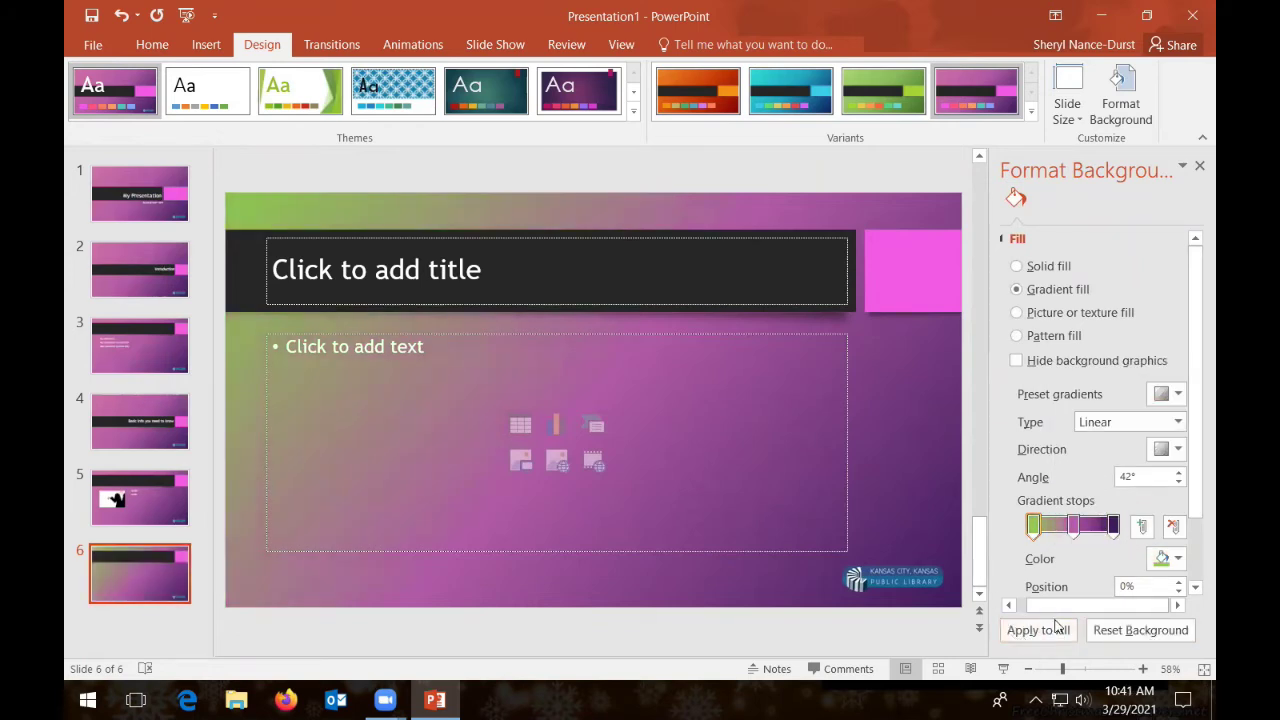
scroll(1090, 420, down, 2)
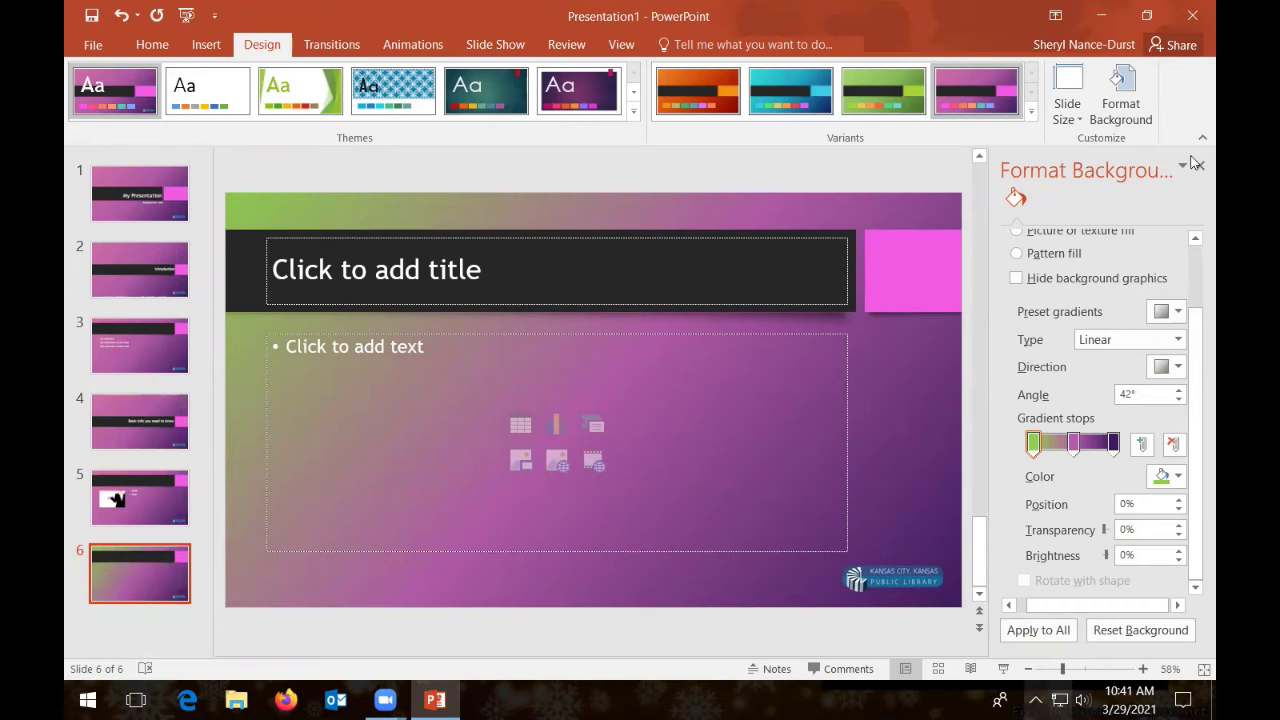
click(1138, 630)
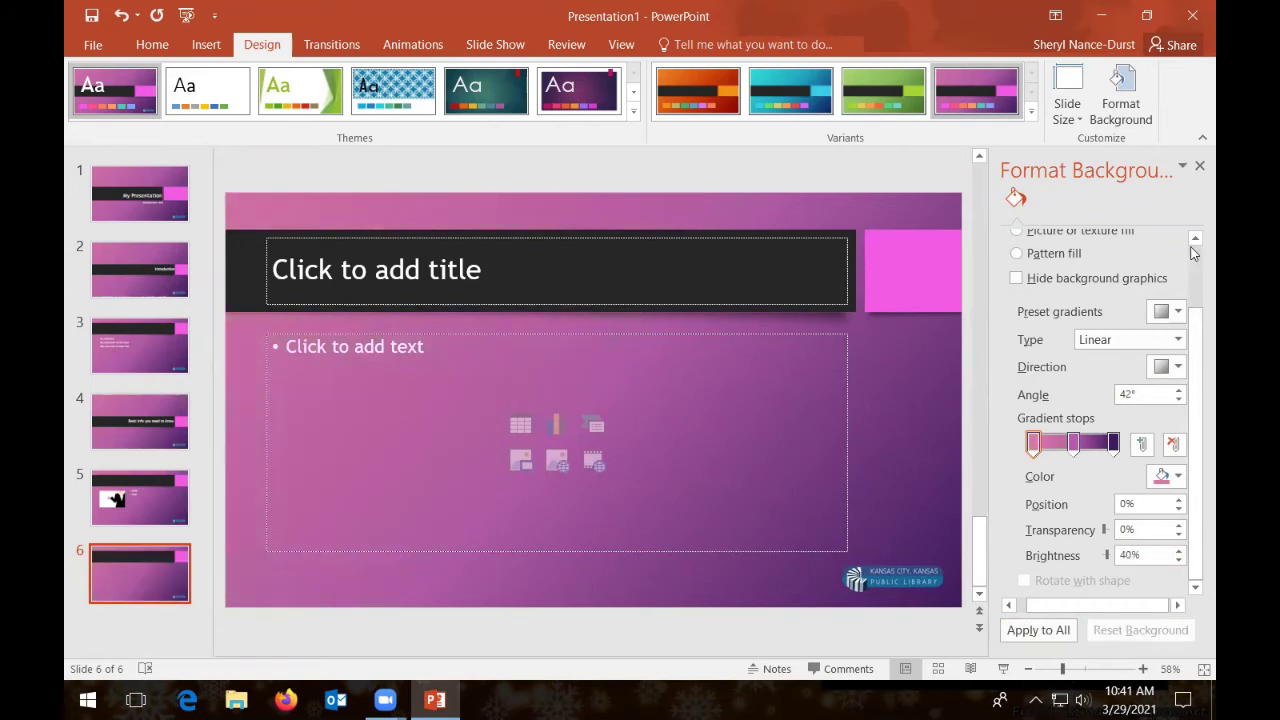
click(1197, 168)
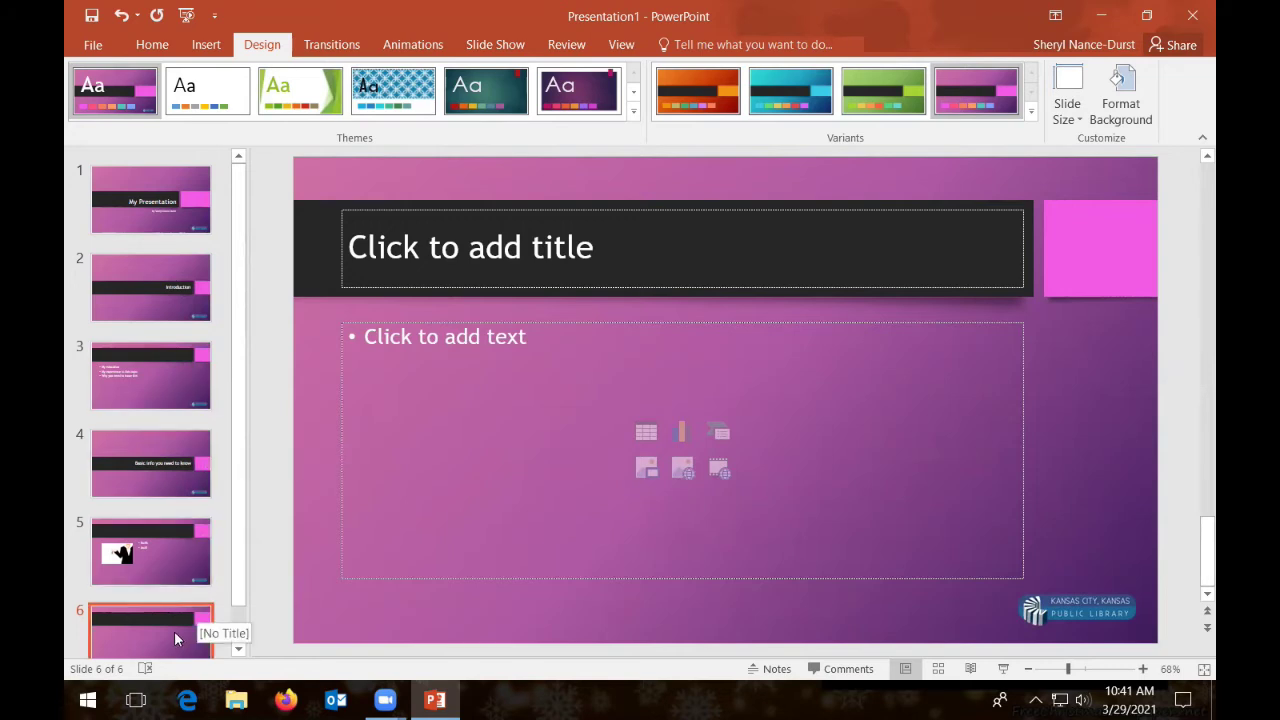
Select slide 3, then start the slide show from the first slide.
click(156, 352)
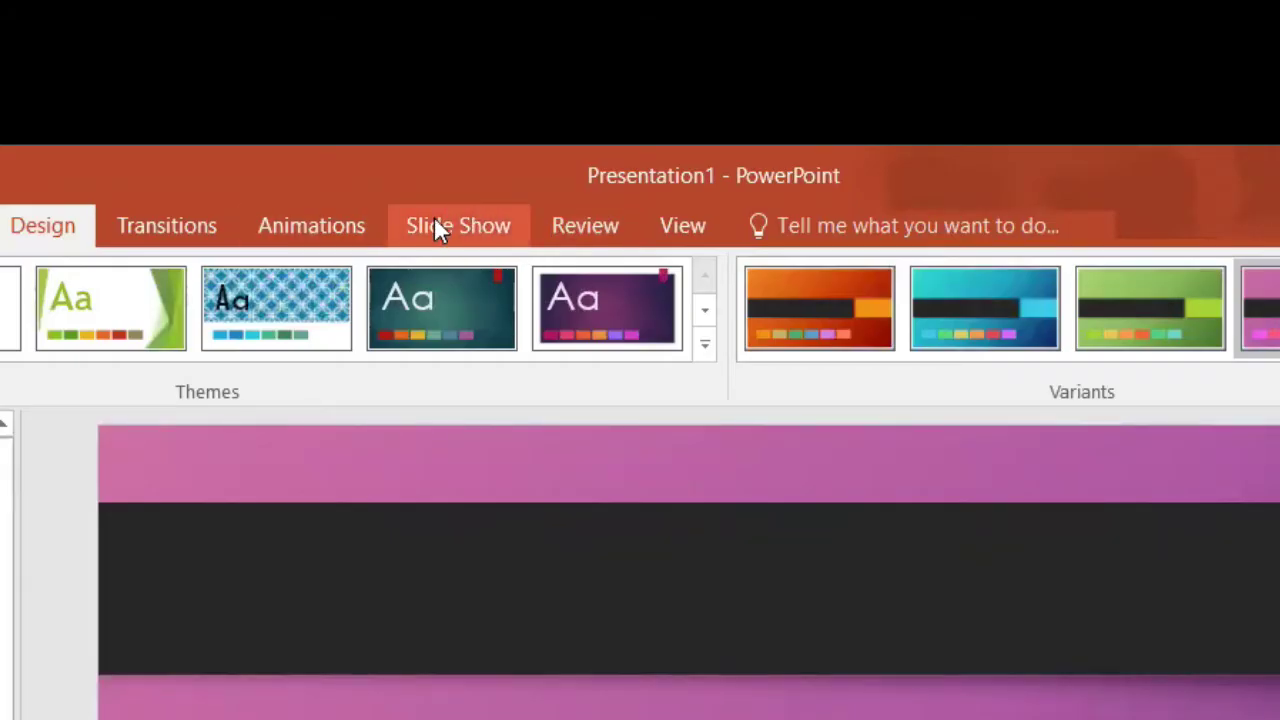
click(436, 228)
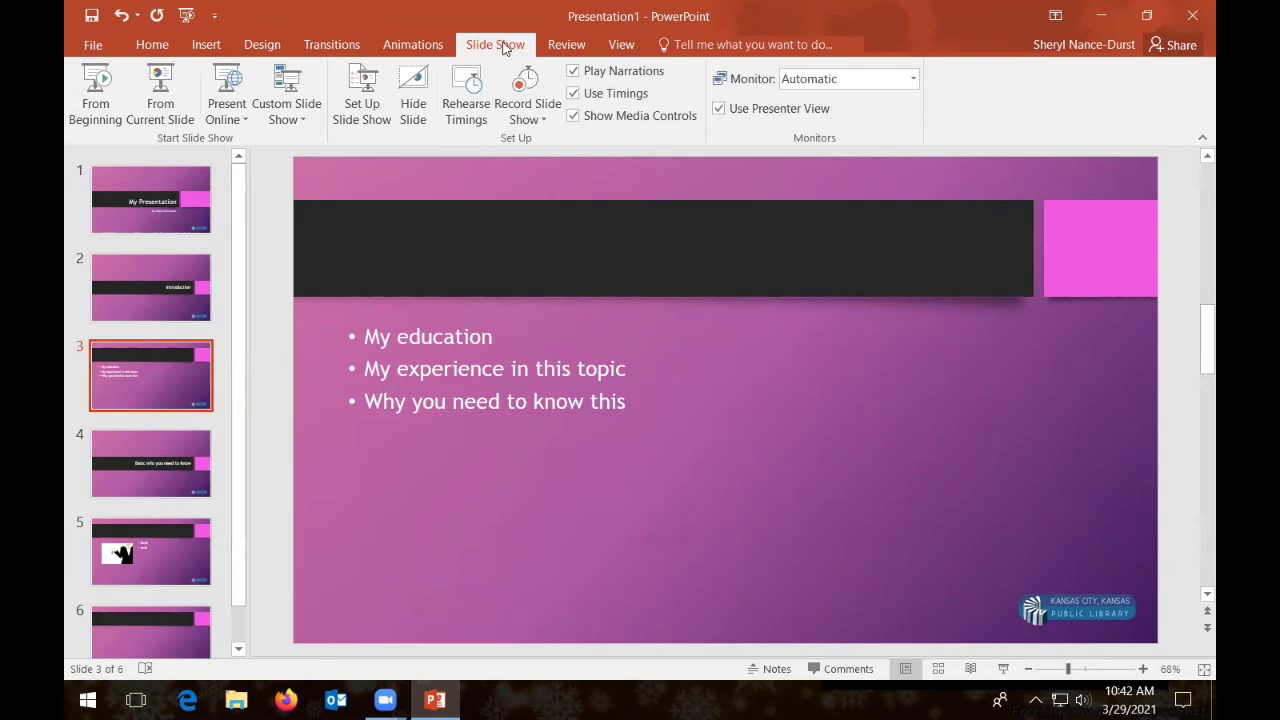
click(105, 92)
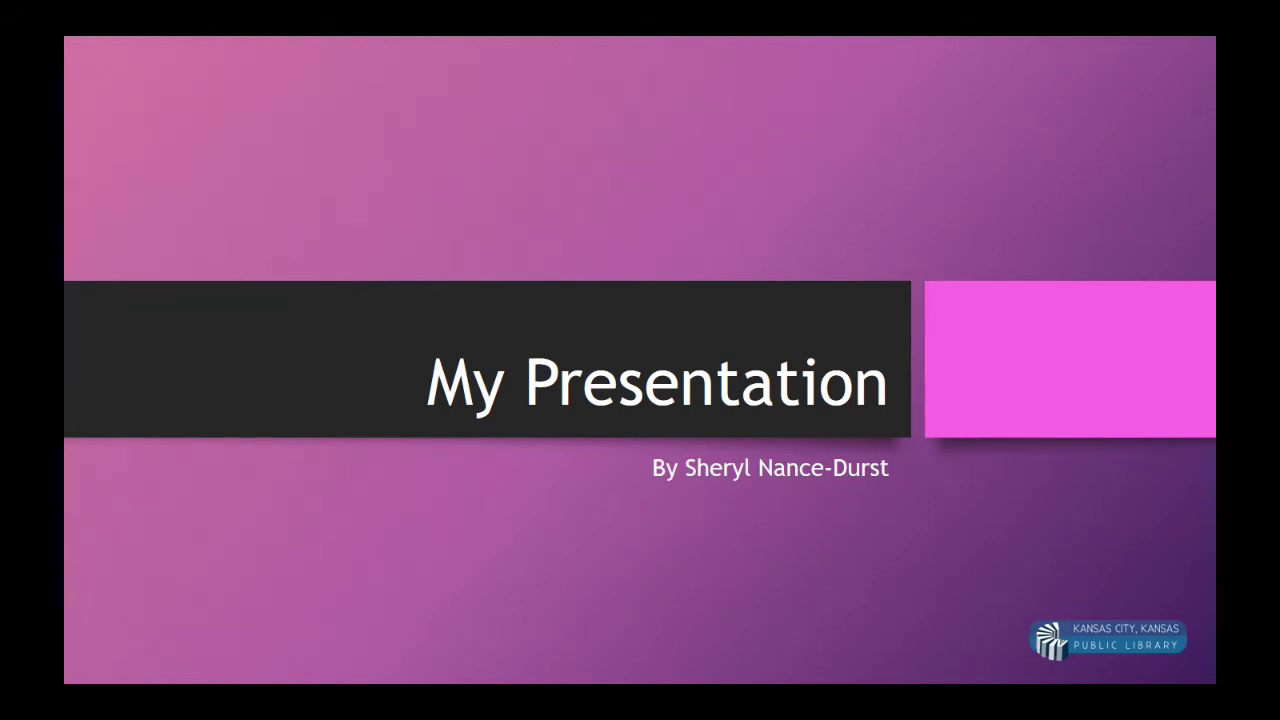
Advance through the Introduction, bullet, Basic info and picture slides to the end, then exit.
key(Right)
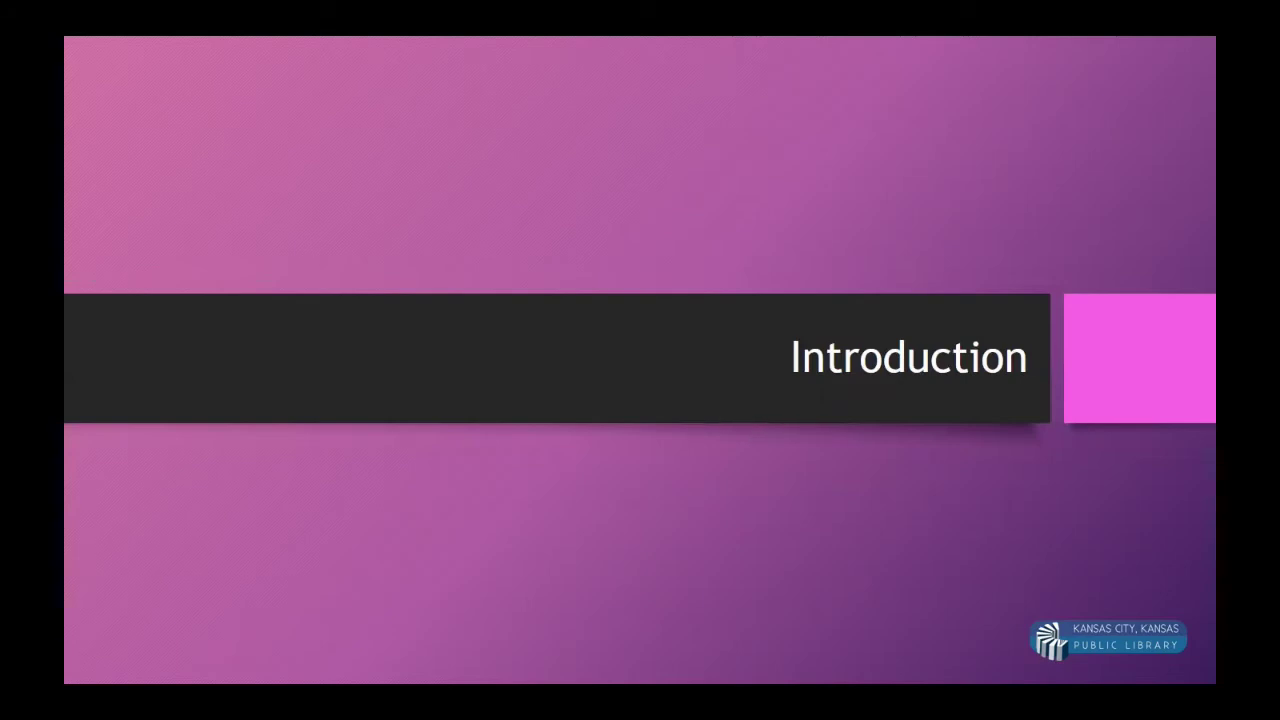
key(Right)
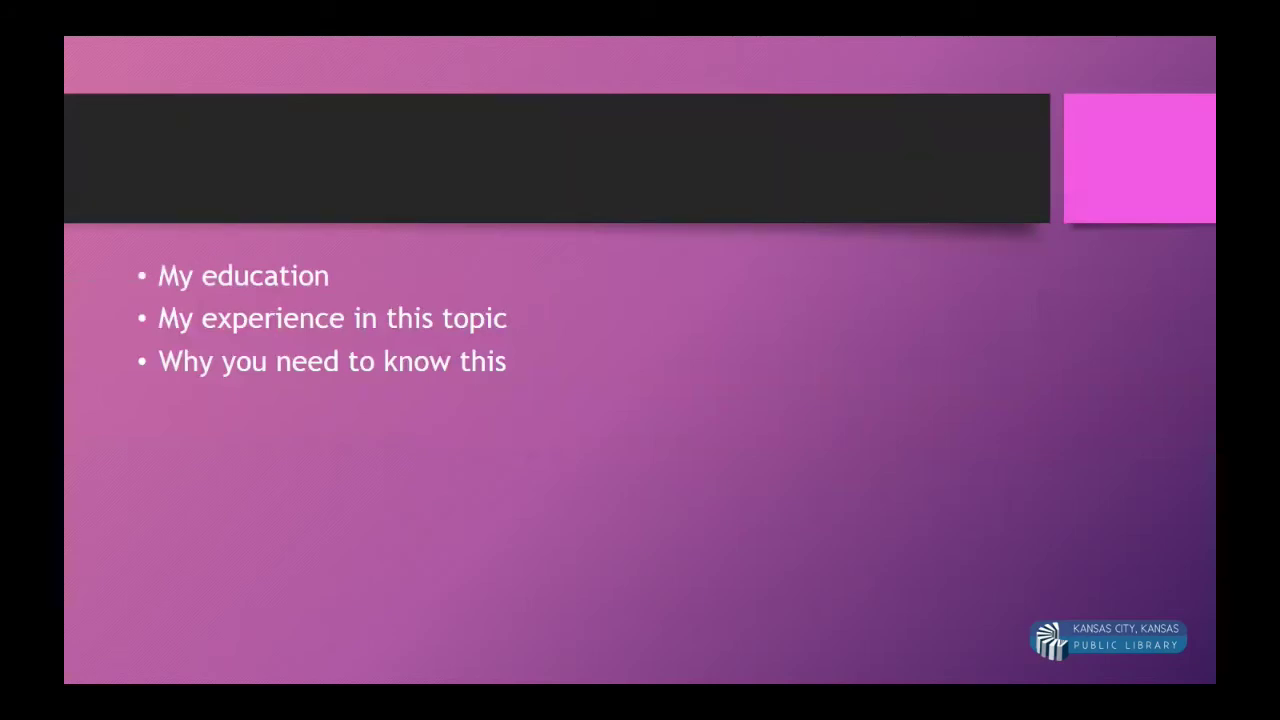
key(Right)
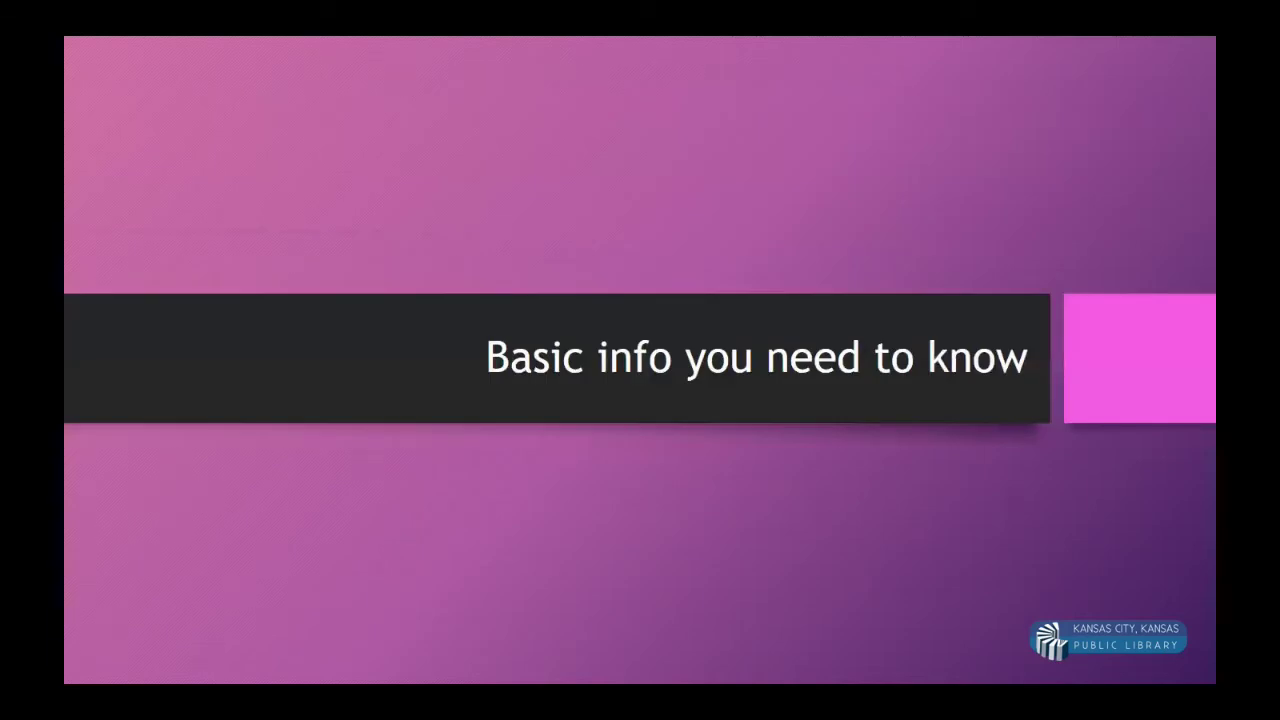
key(Right)
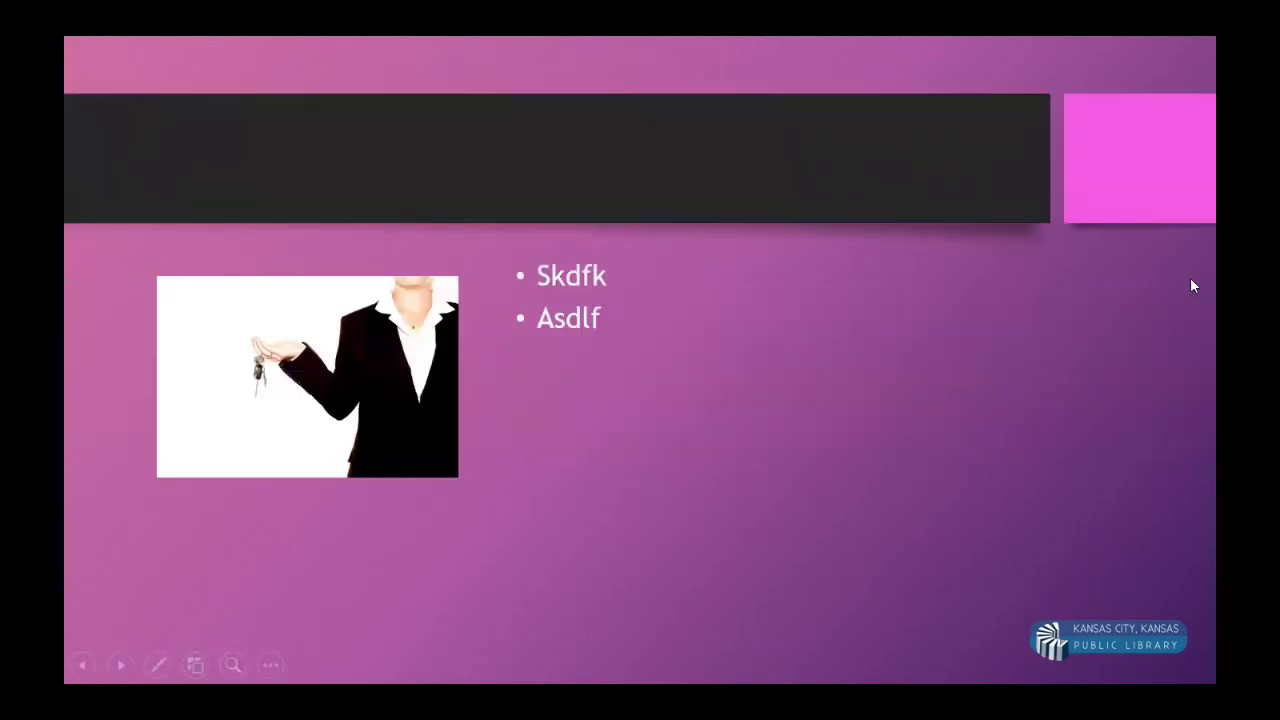
key(Right)
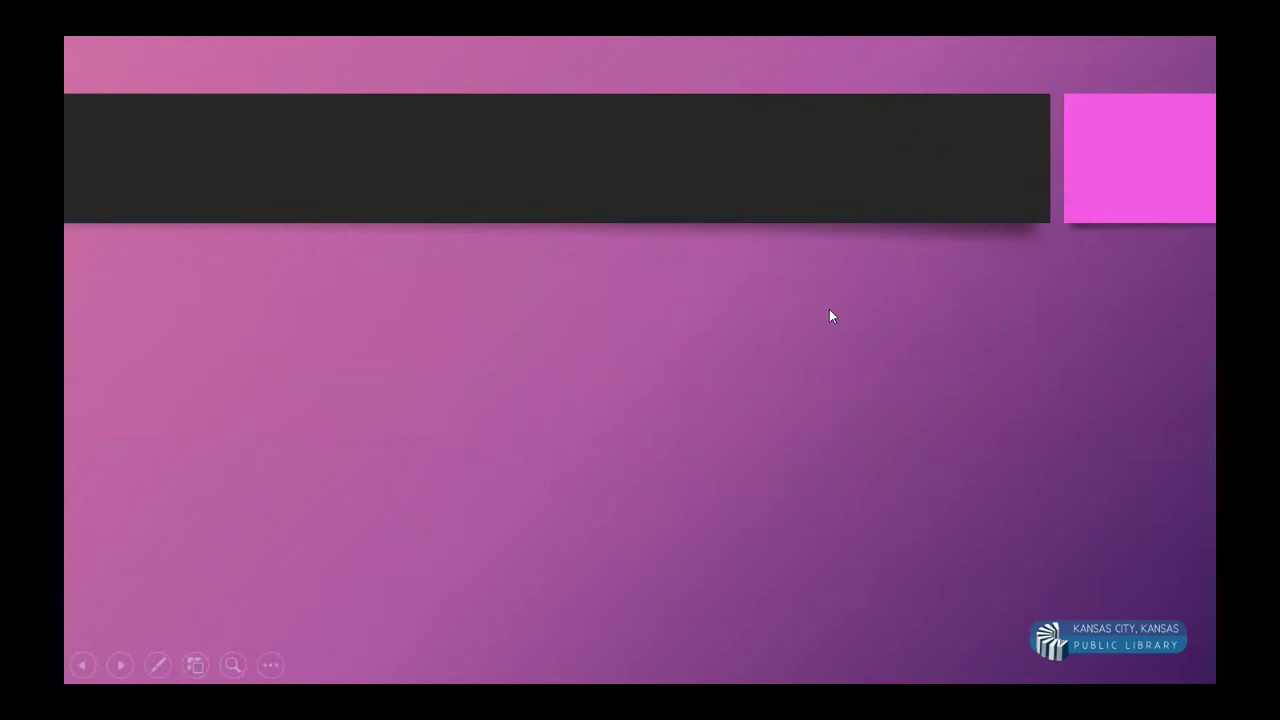
click(1149, 342)
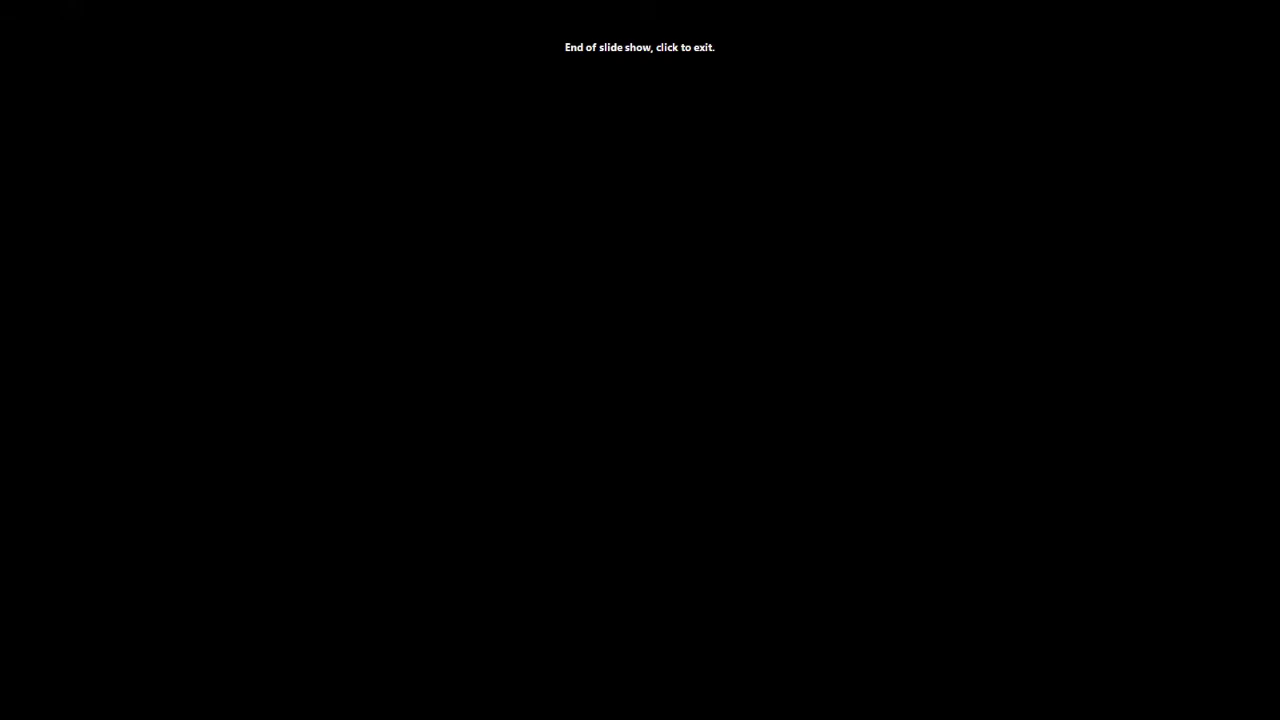
click(1149, 340)
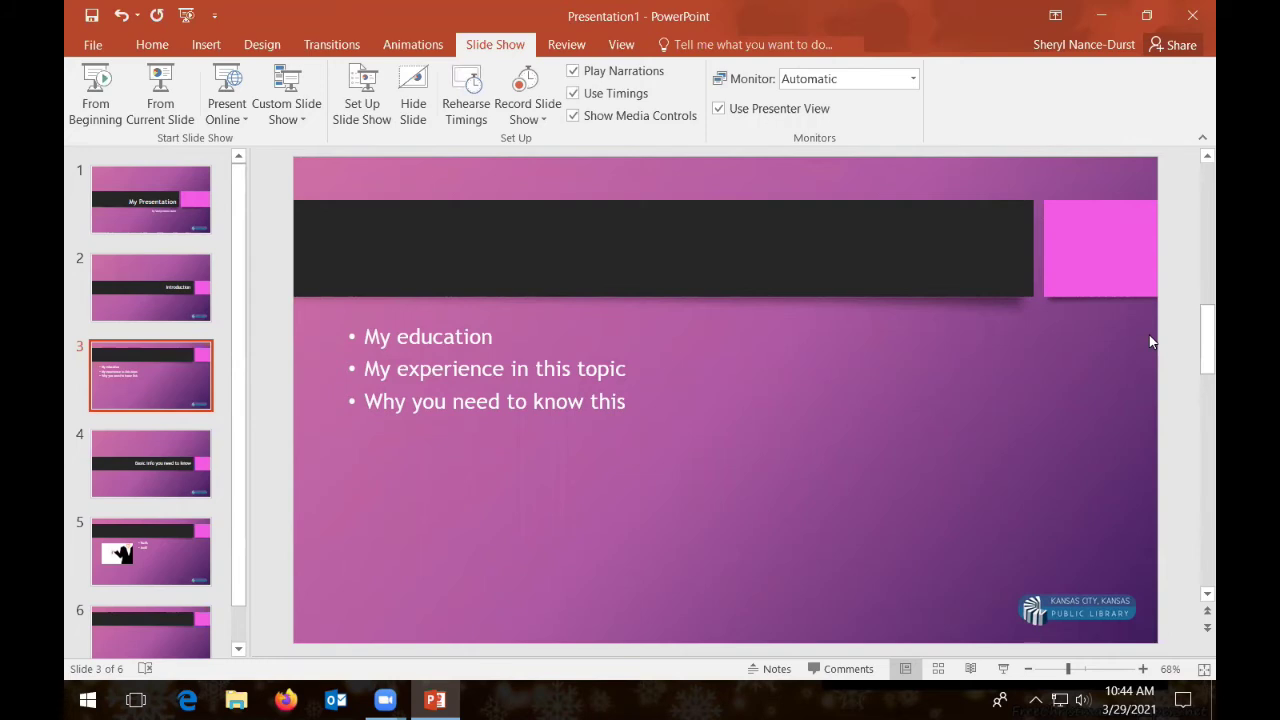
Select slide 2, 'Introduction', and show its transition settings.
key(Up)
key(Up)
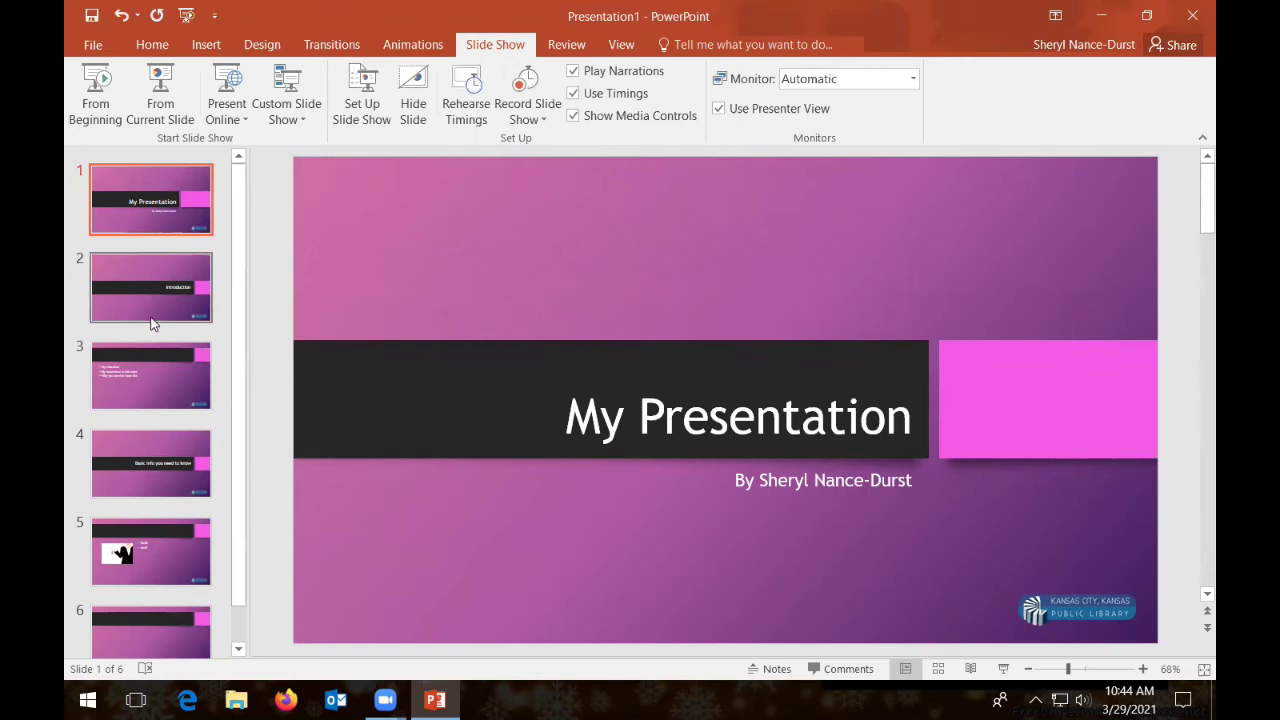
click(144, 269)
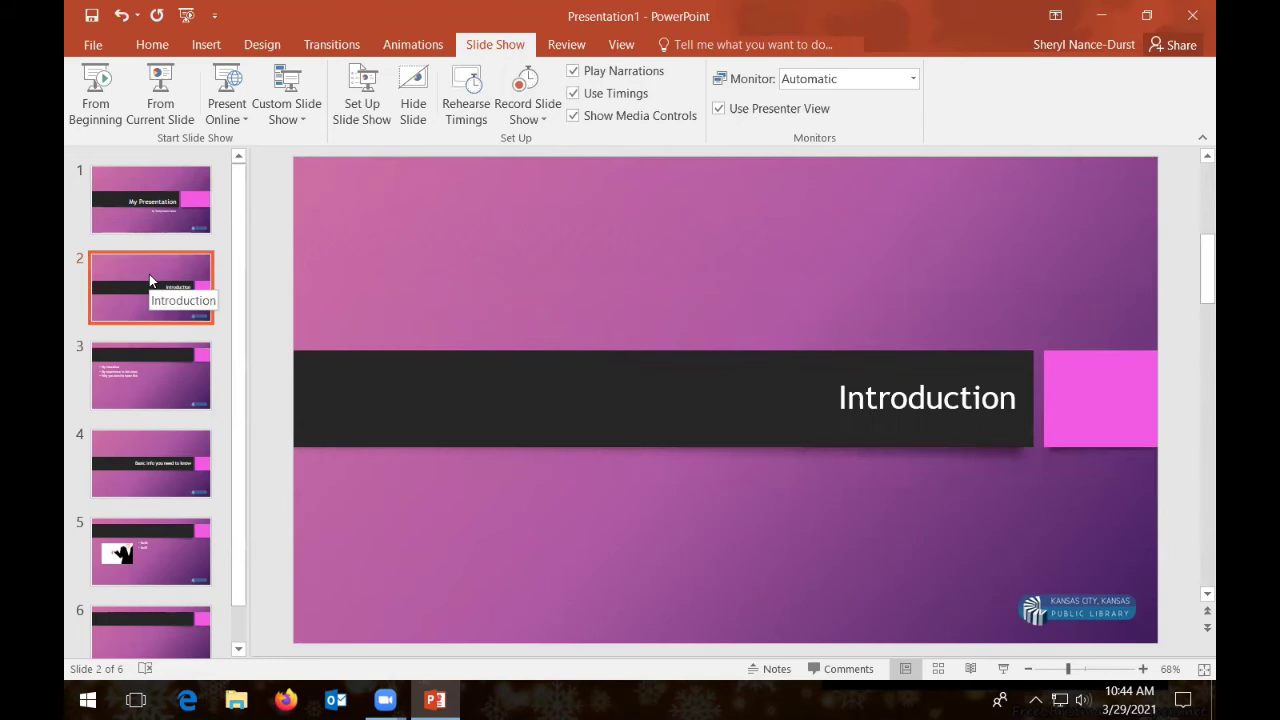
click(351, 45)
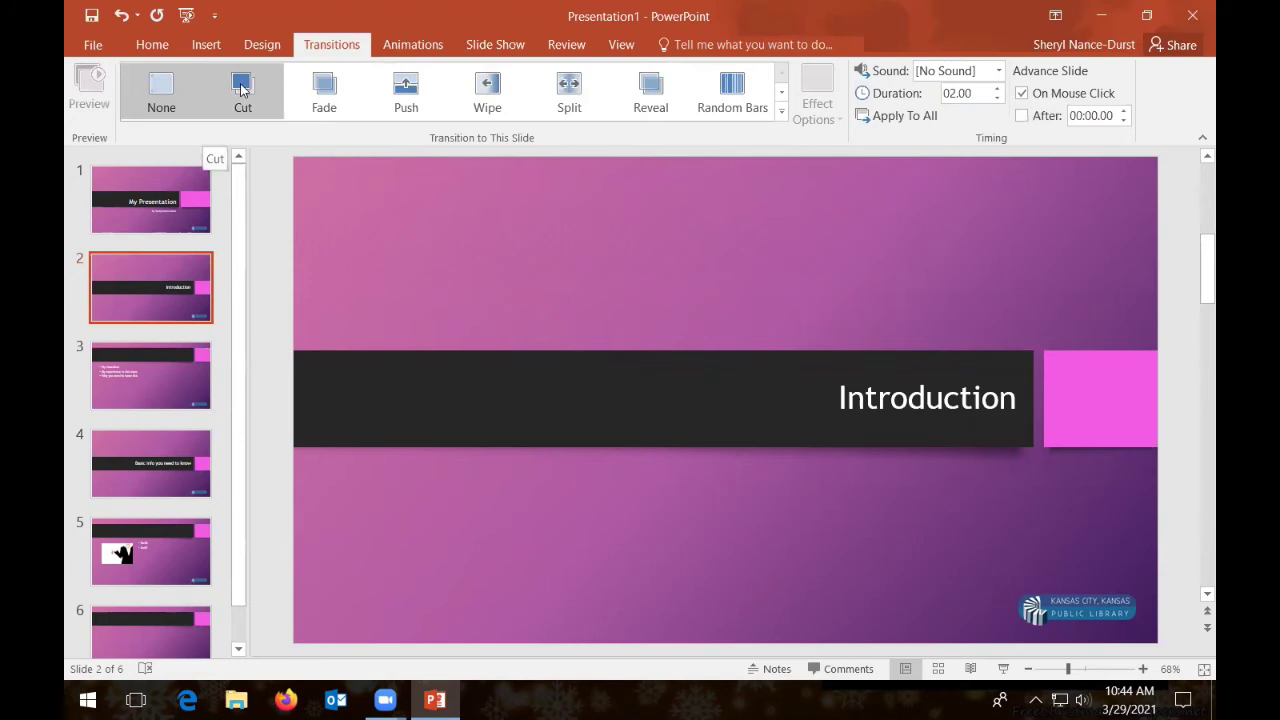
Try the Push, Wipe, Split and Reveal transitions on the Introduction slide.
click(405, 88)
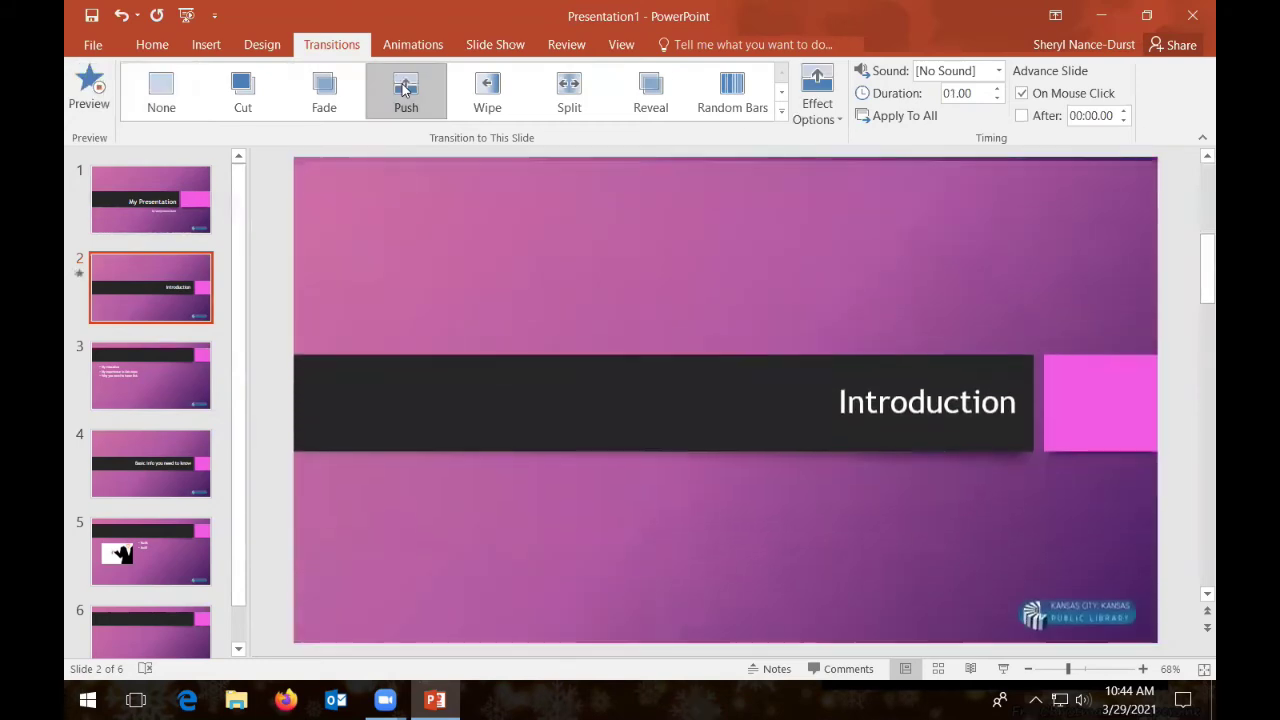
click(487, 100)
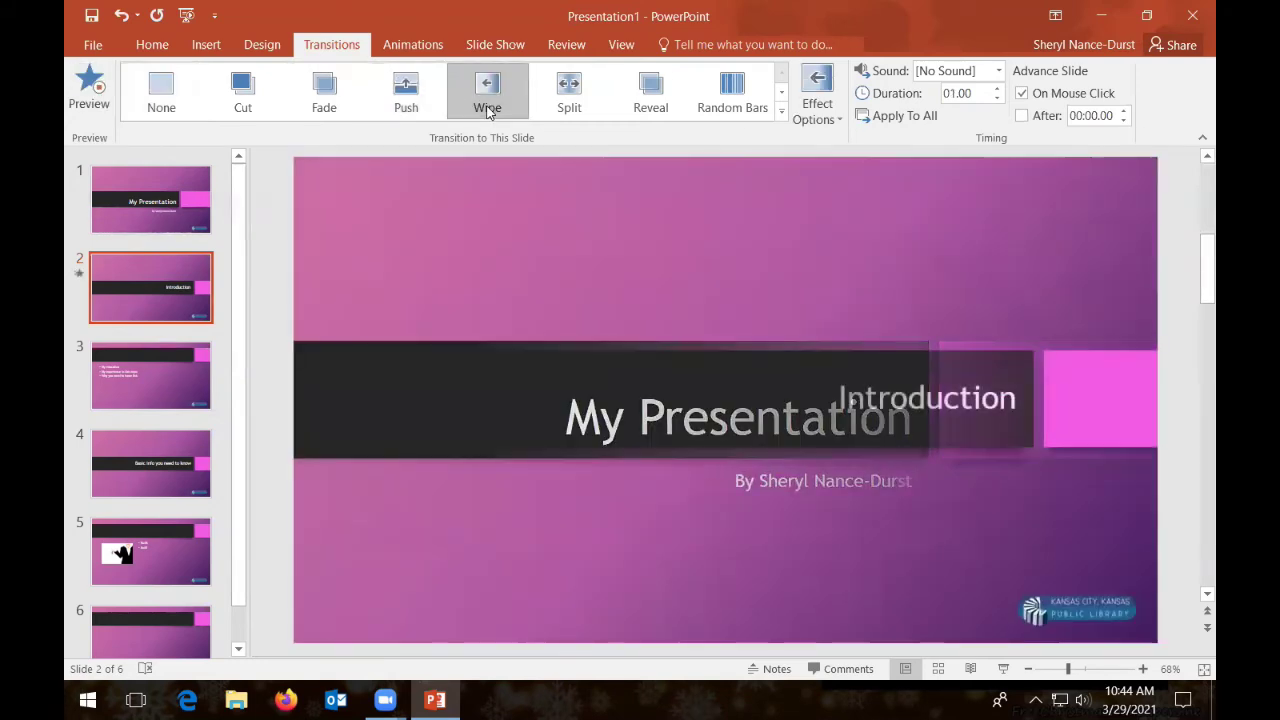
click(568, 92)
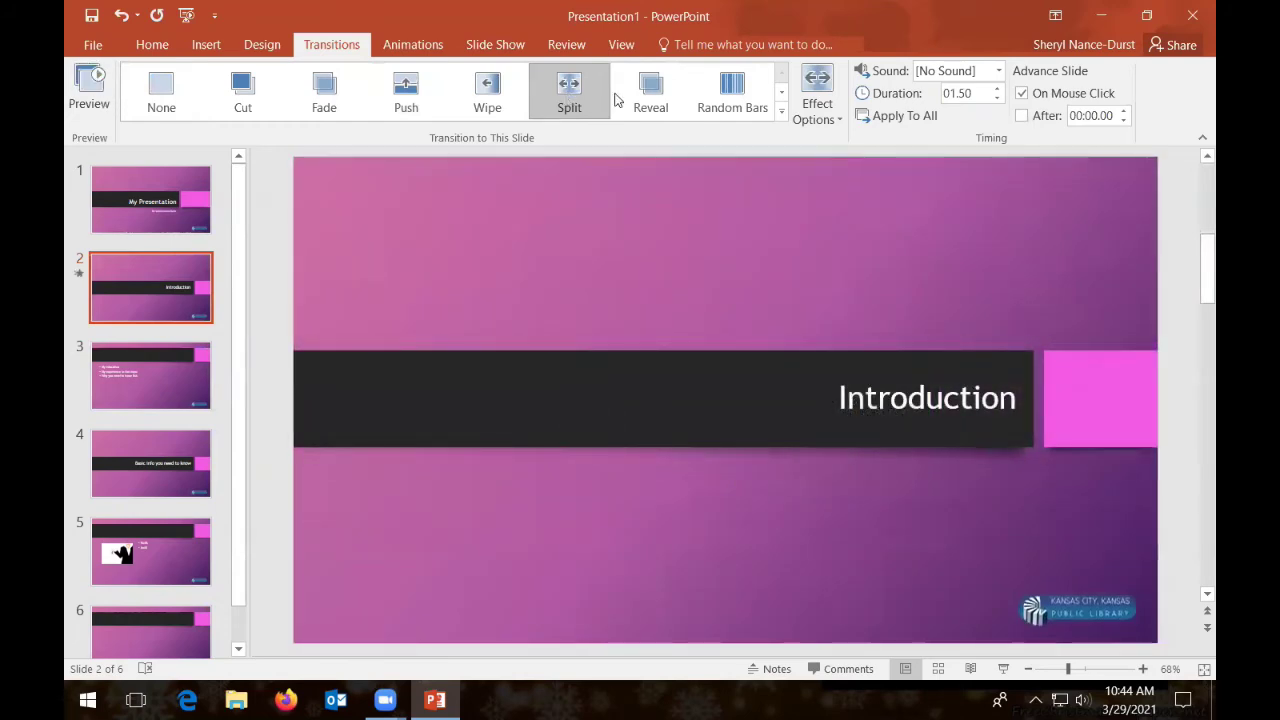
click(645, 92)
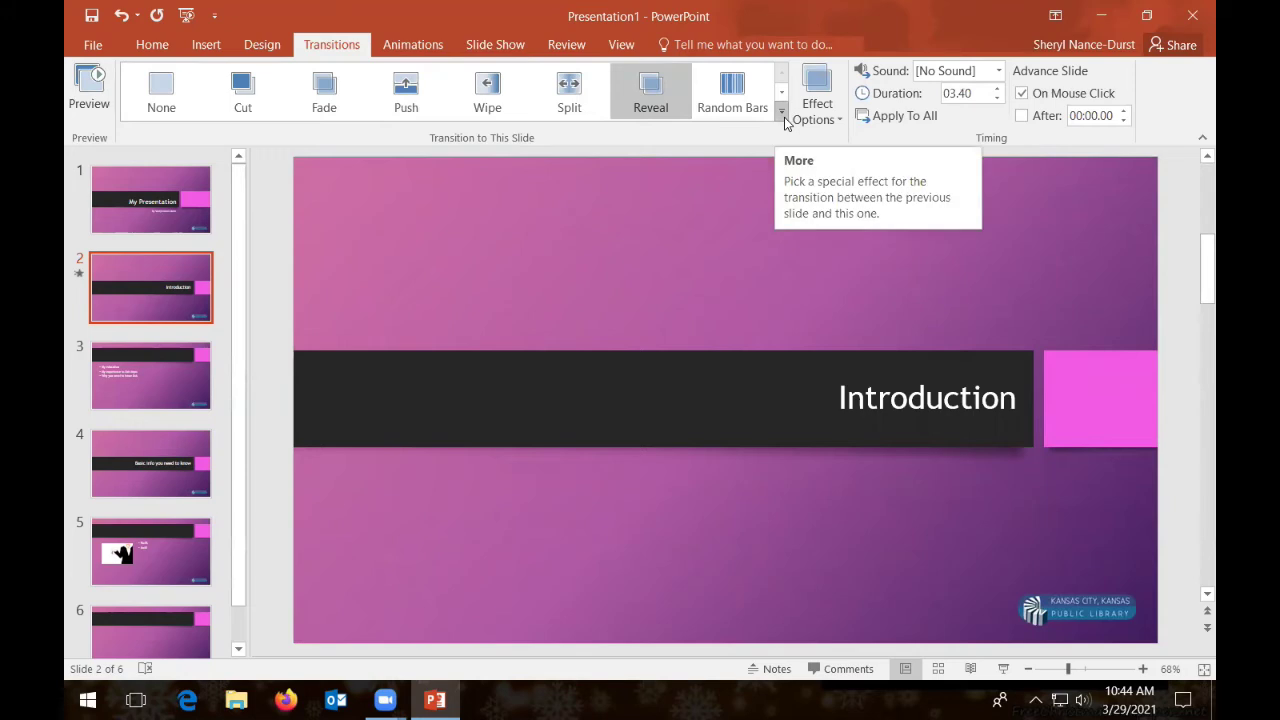
Apply the Wind transition from the full transitions gallery.
click(783, 116)
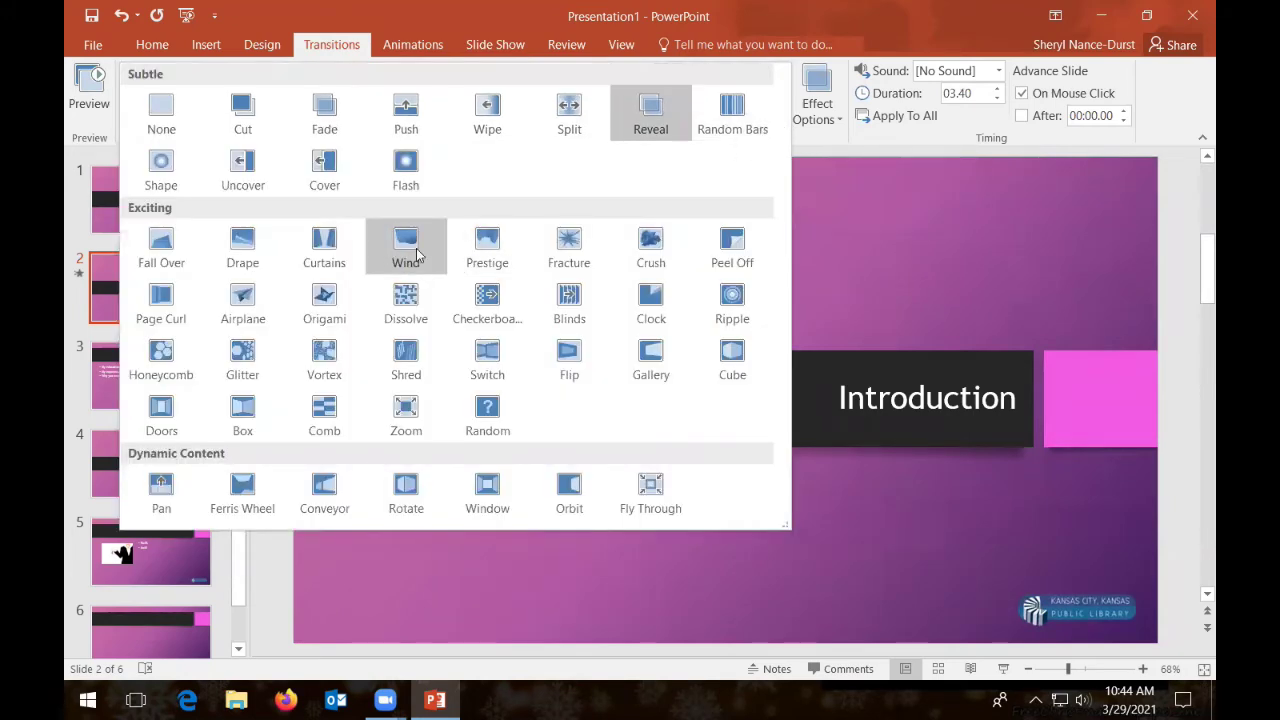
click(417, 254)
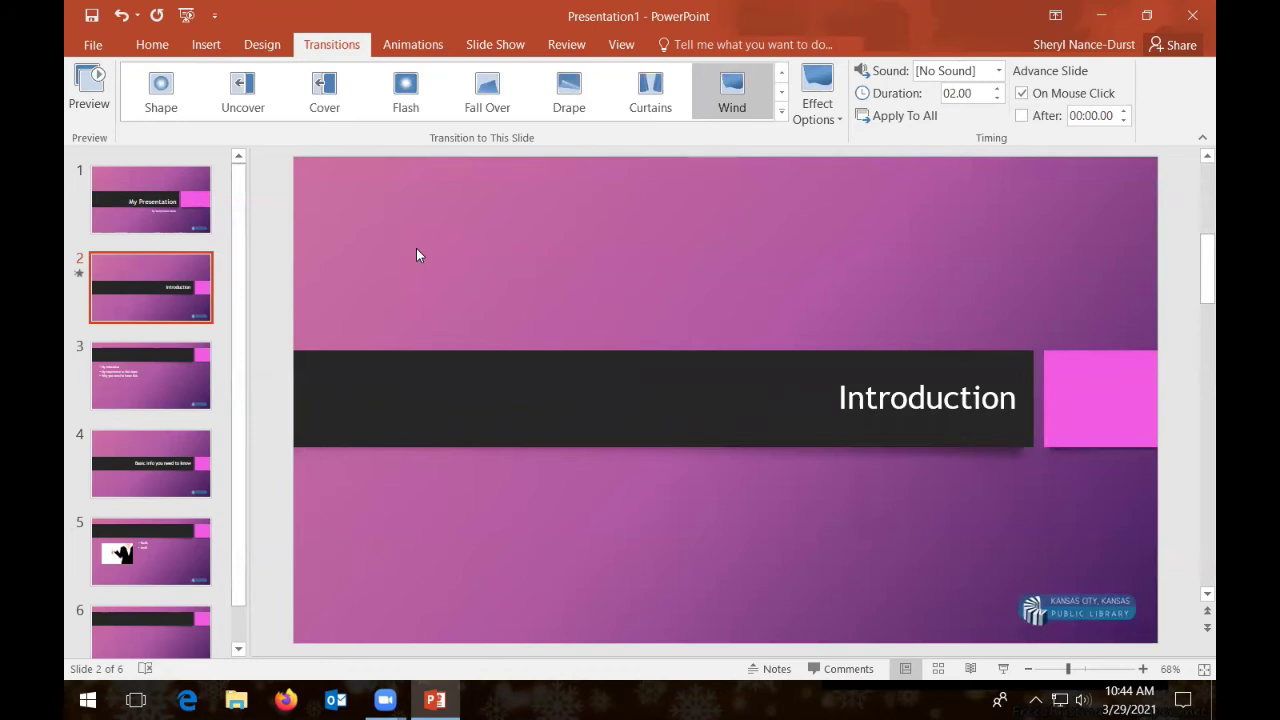
scroll(740, 105, up, 3)
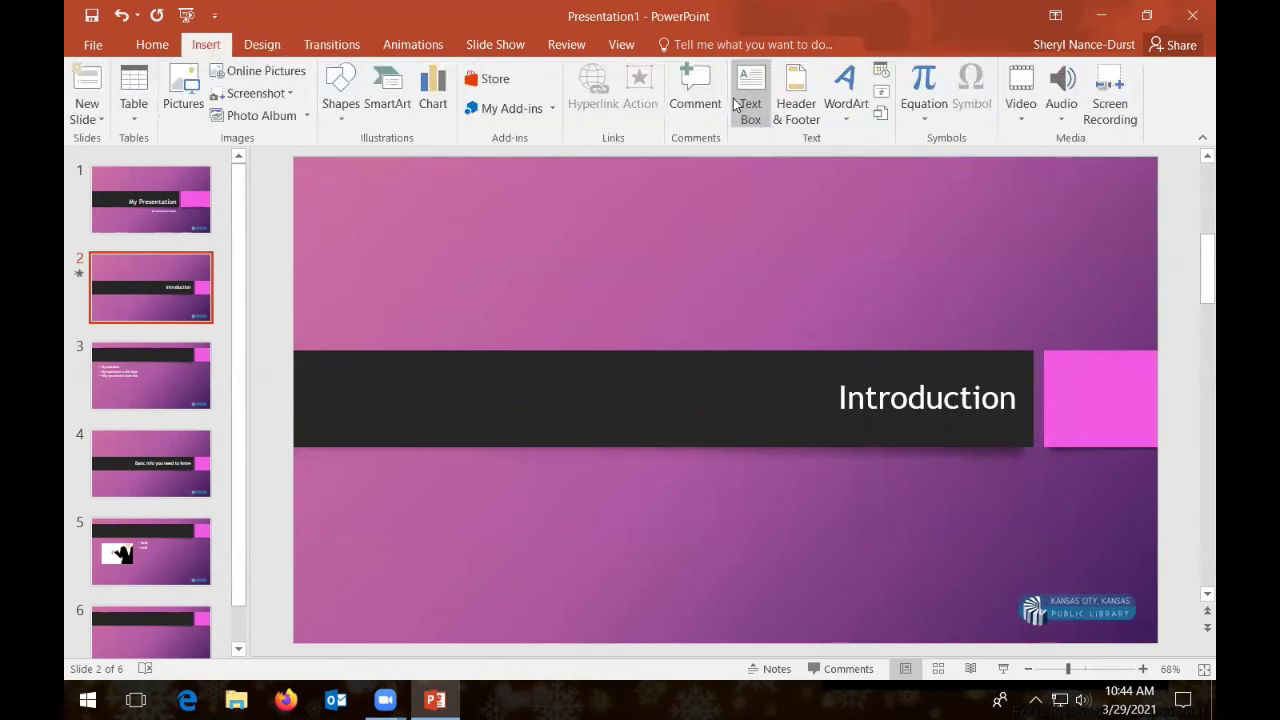
scroll(735, 103, down, 4)
scroll(735, 103, up, 1)
click(781, 79)
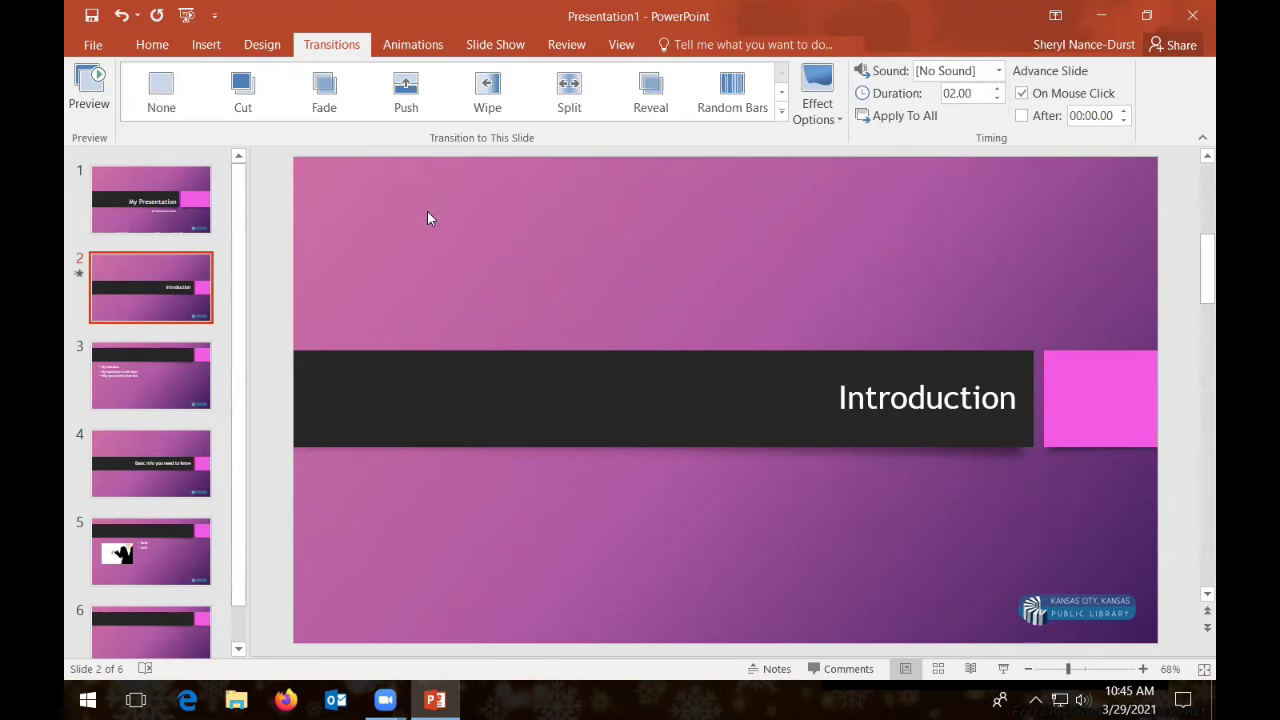
Reapply Wind with a Drum Roll sound and apply the settings to all slides.
click(782, 111)
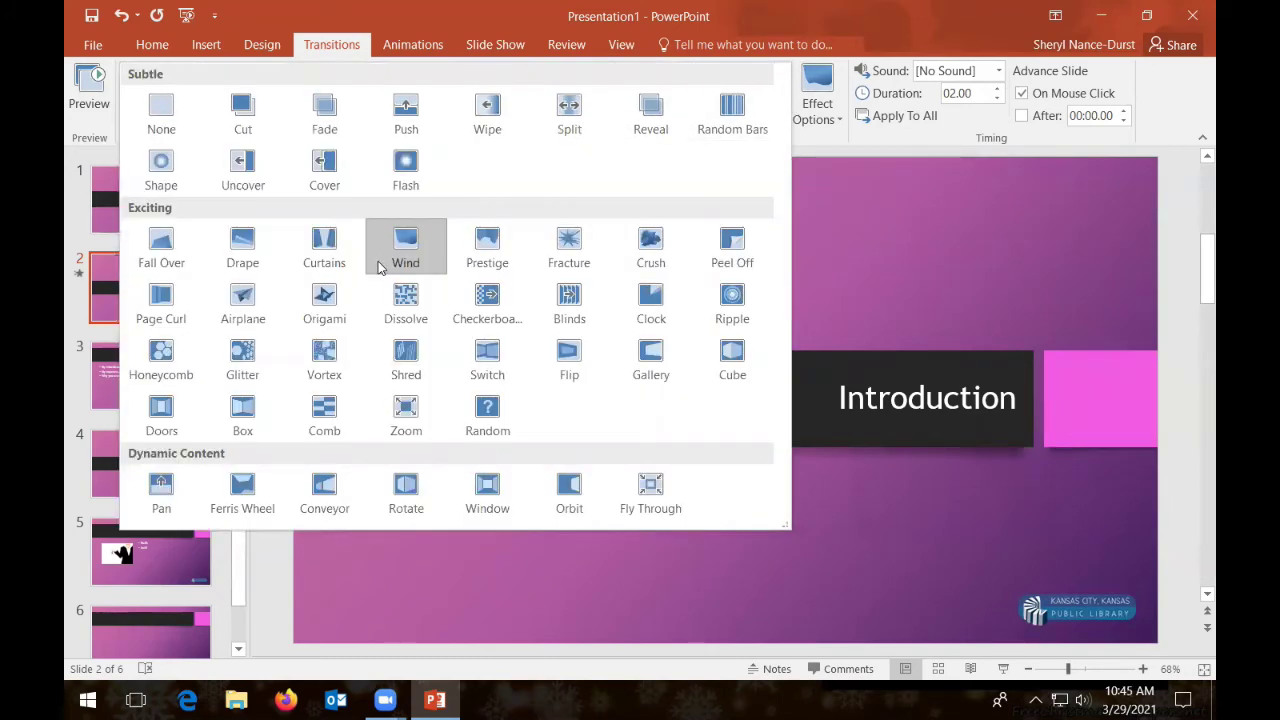
click(405, 248)
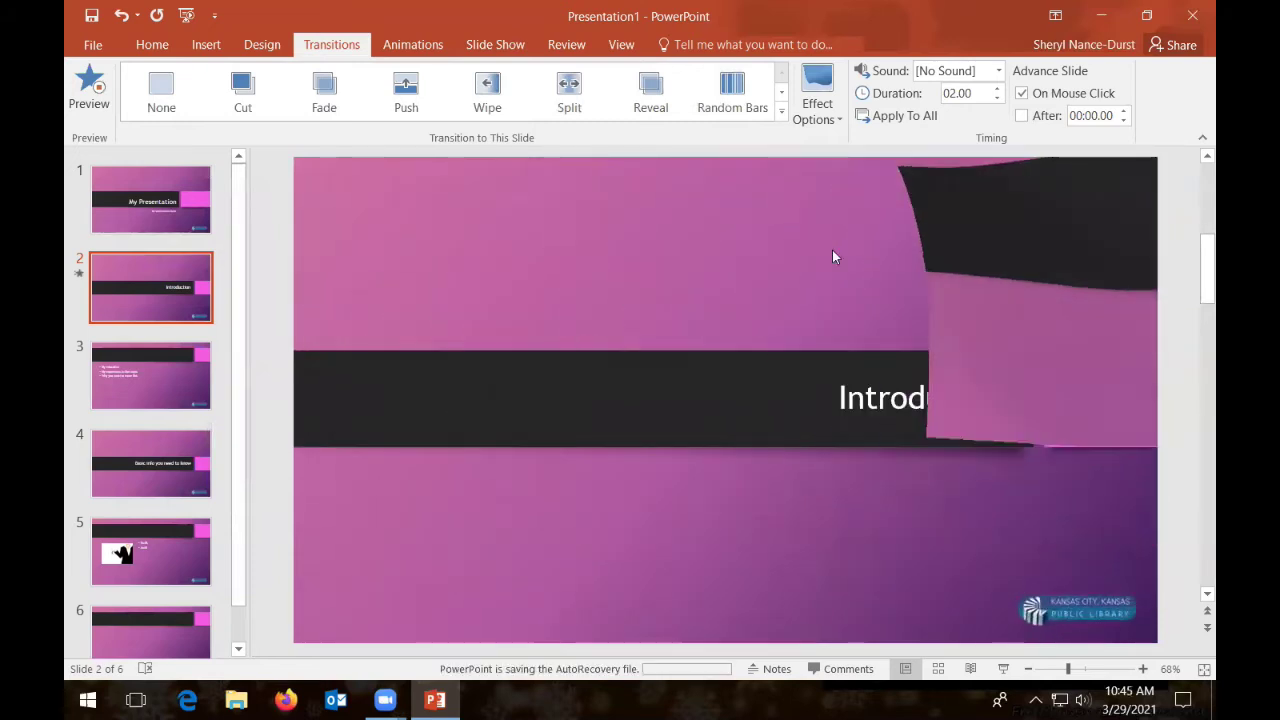
click(999, 72)
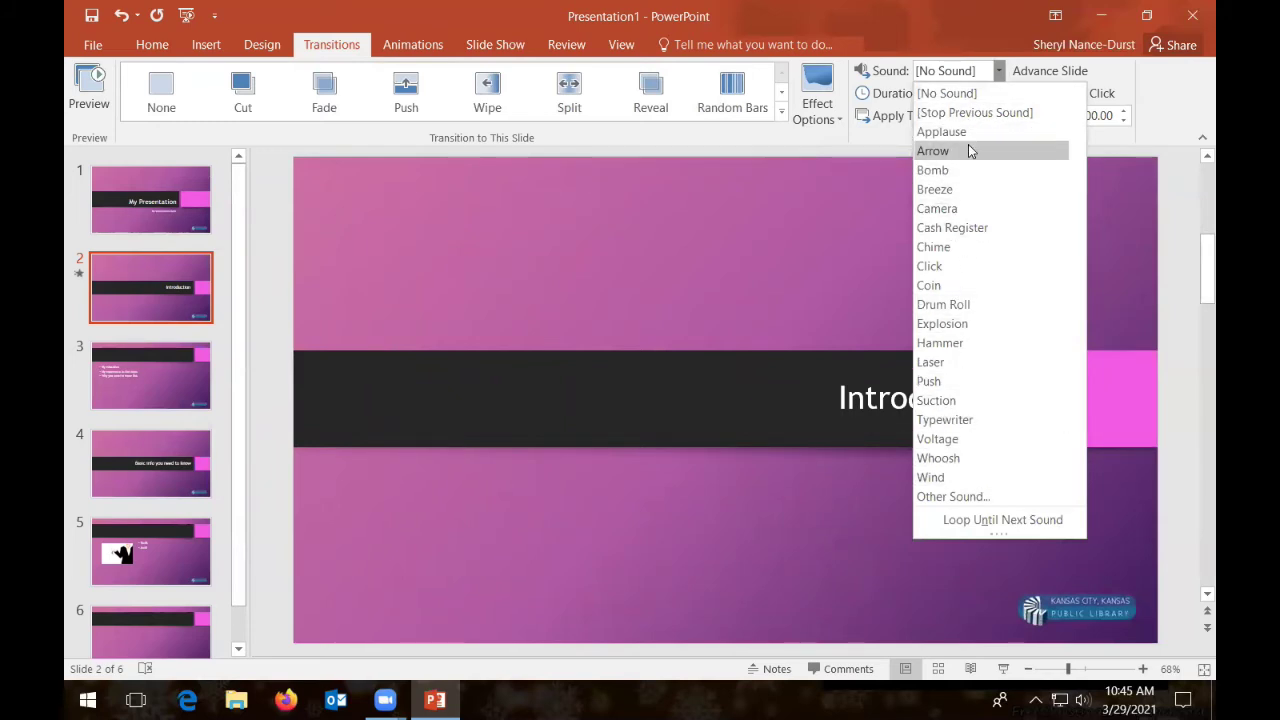
click(935, 307)
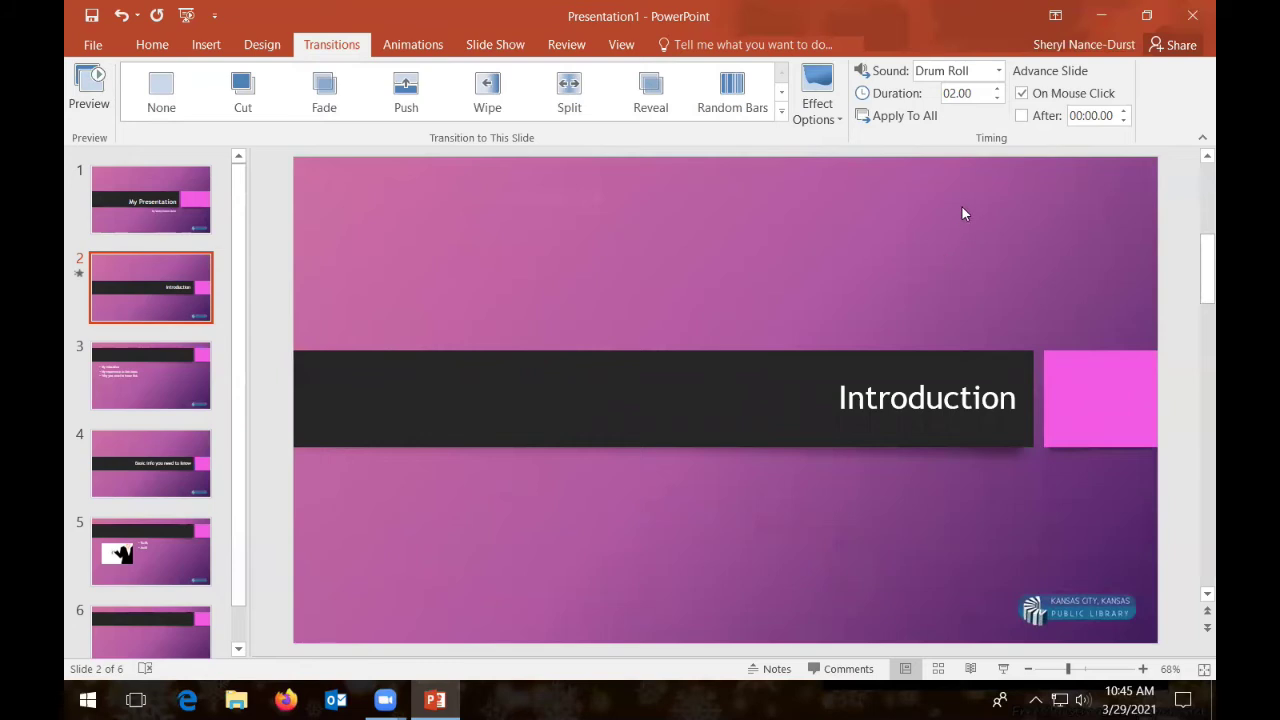
click(928, 118)
Give slide 3 a Push and slide 4 a Curtains transition, then start the show from slide 1.
click(142, 383)
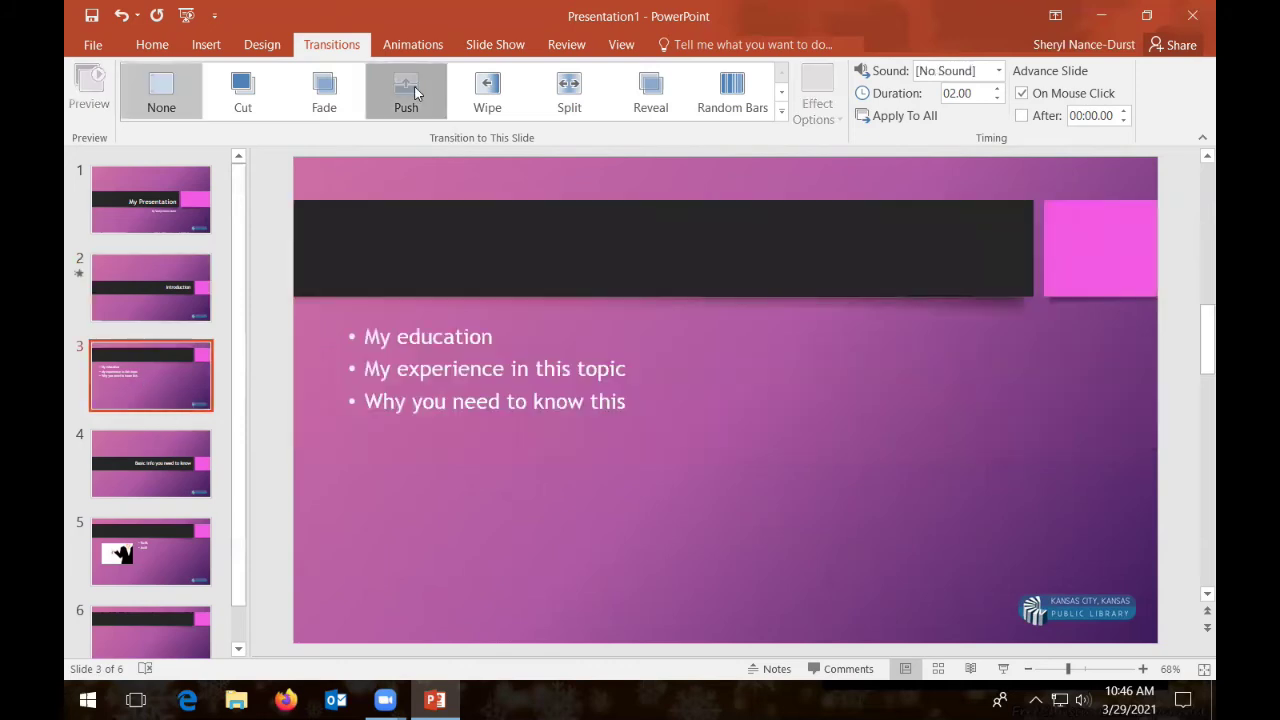
click(405, 90)
click(164, 469)
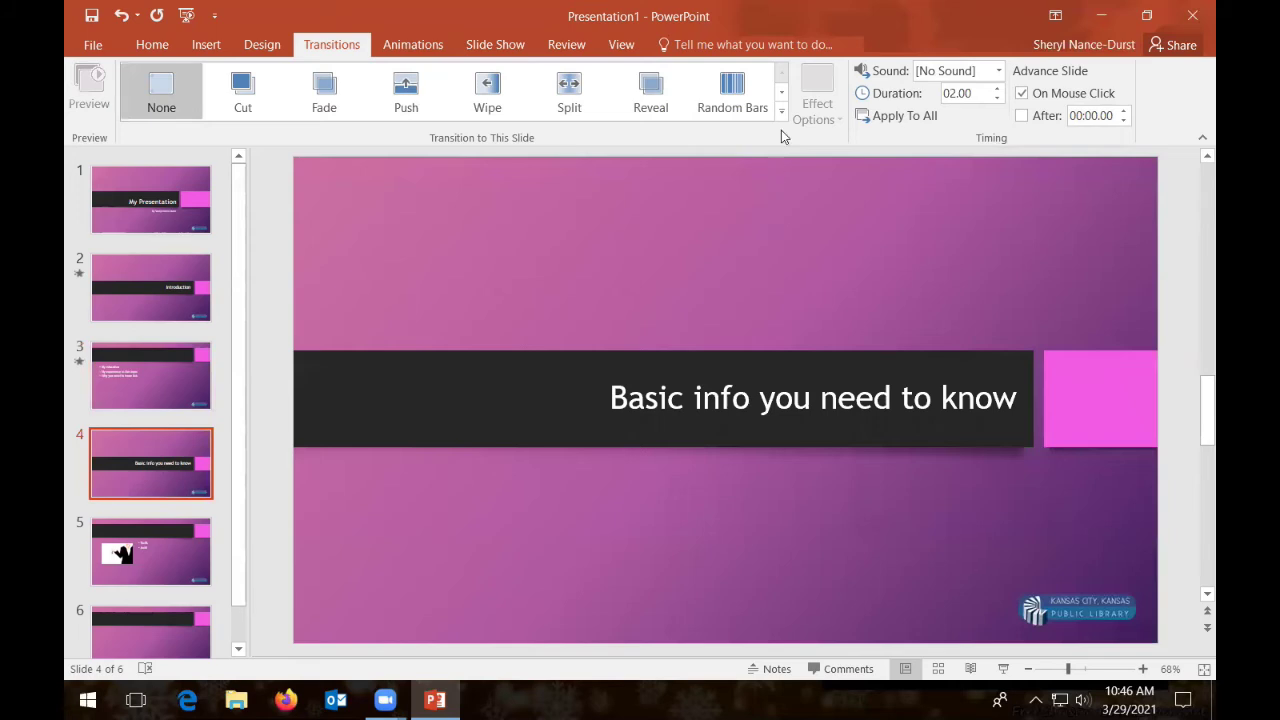
click(781, 92)
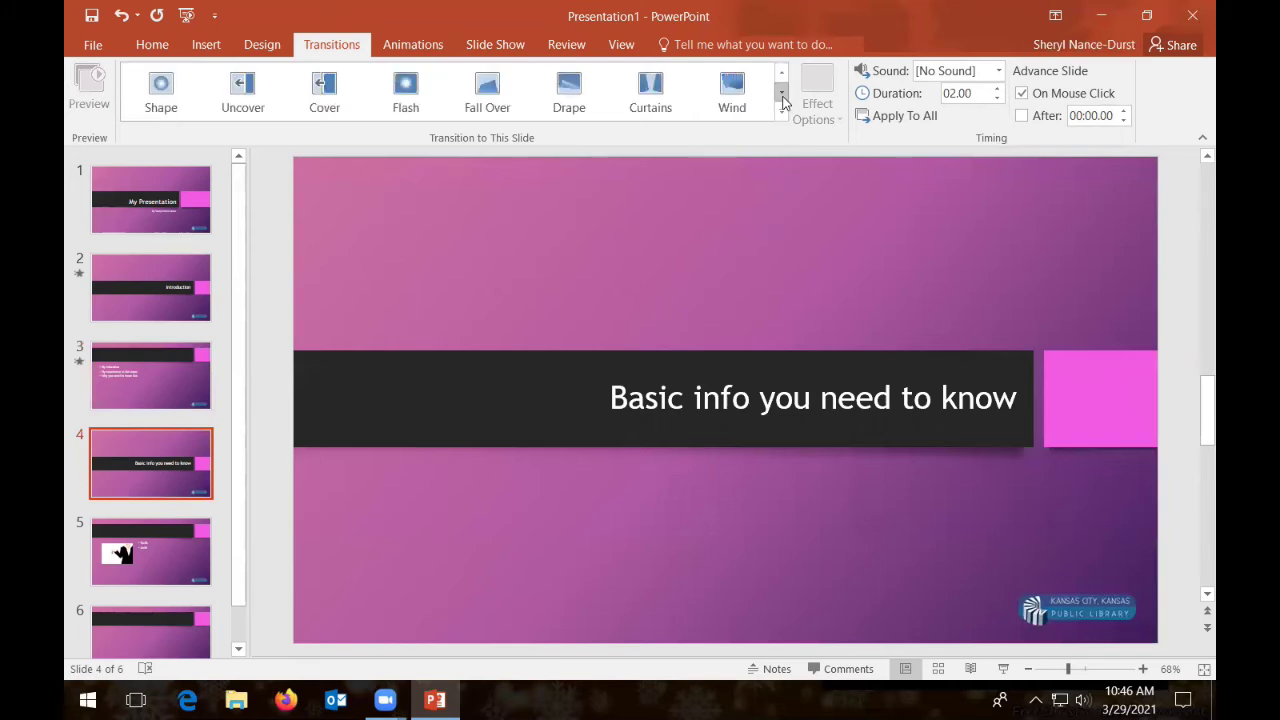
click(673, 104)
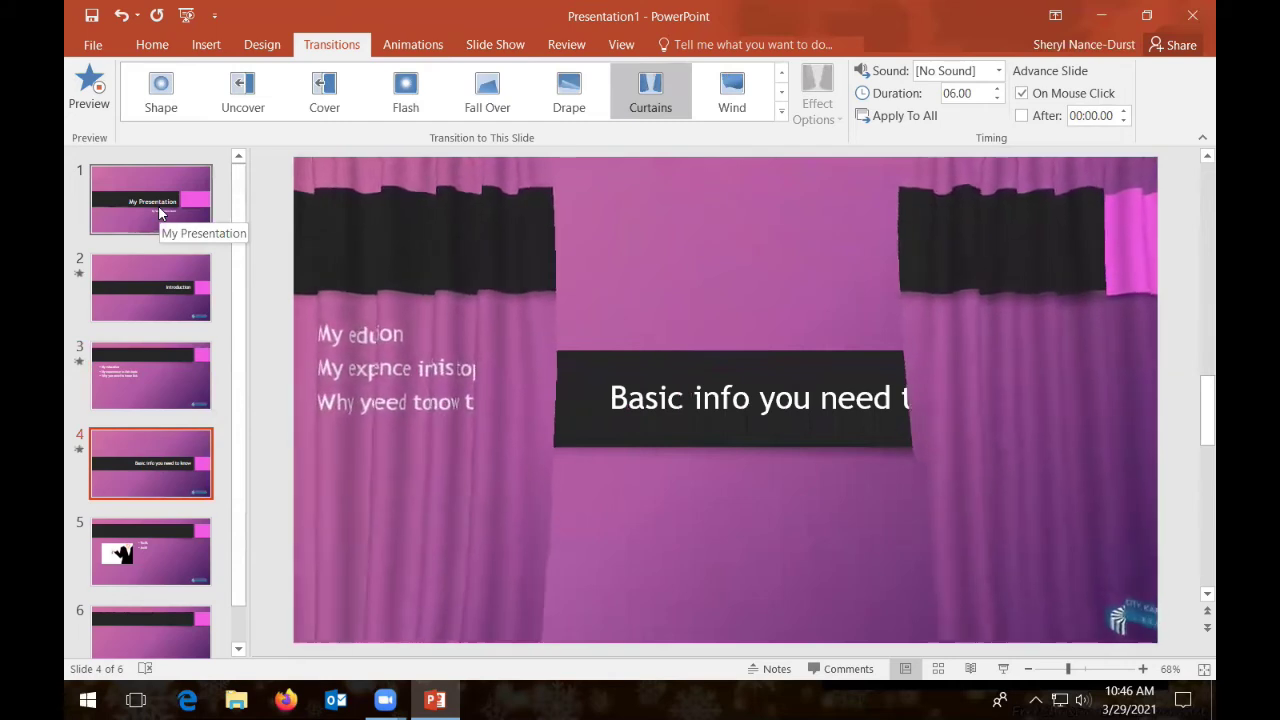
click(160, 210)
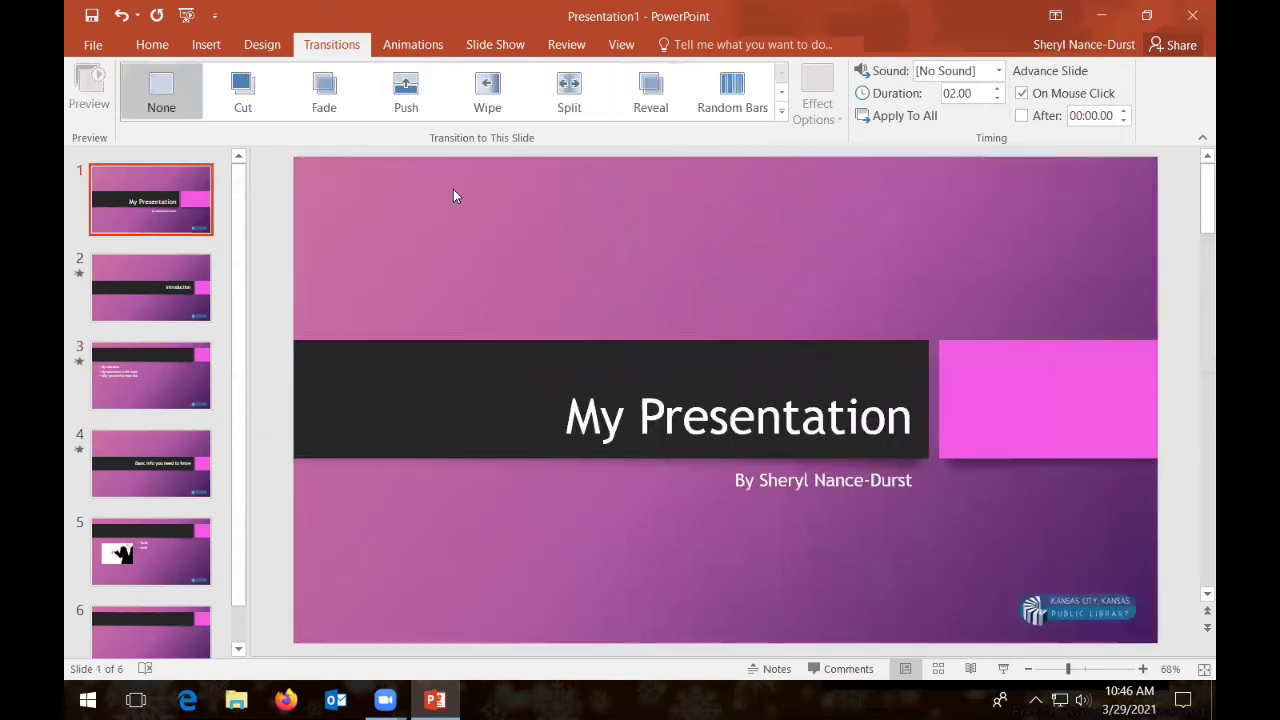
key(F5)
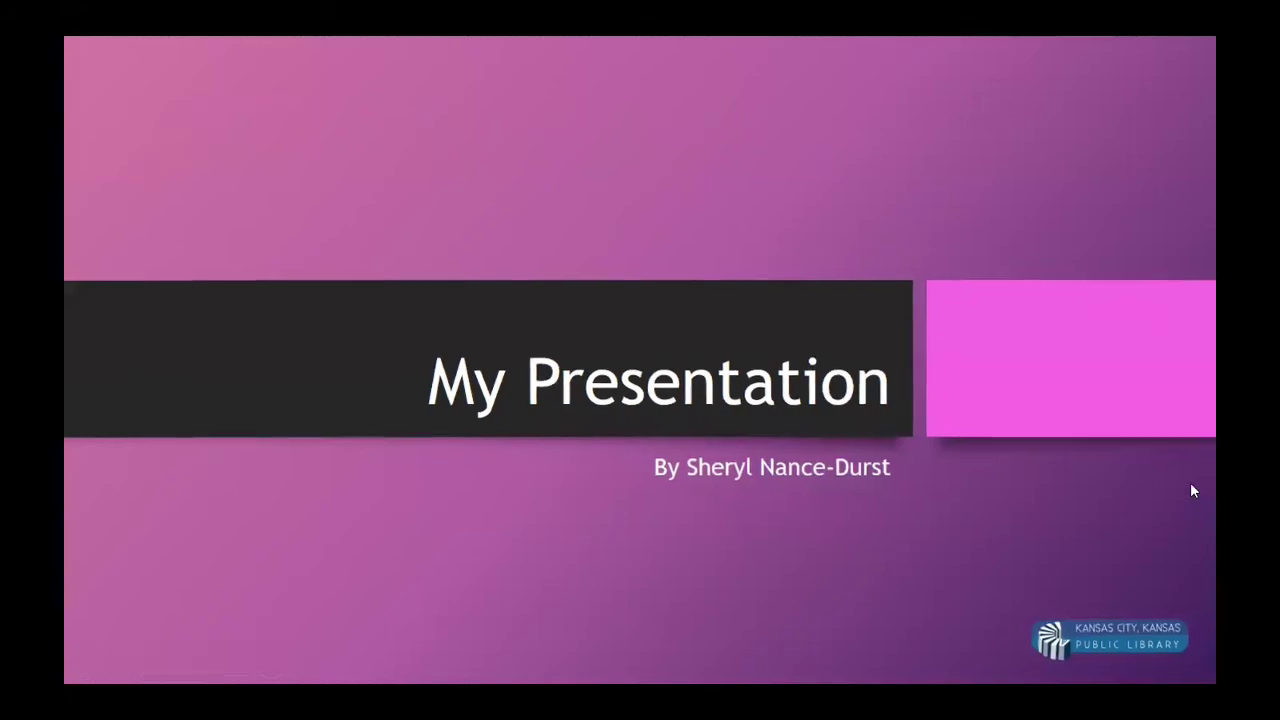
Advance the show to the 'Basic info you need to know' slide, then end it.
click(1190, 482)
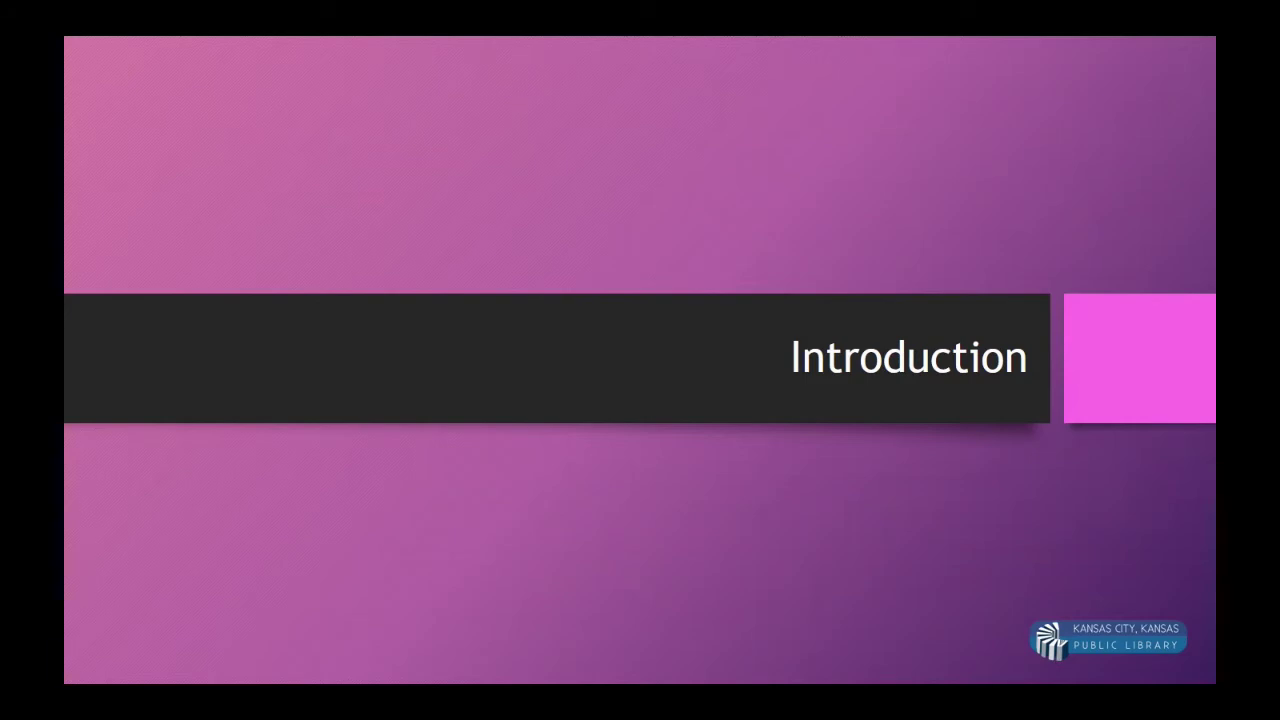
key(Right)
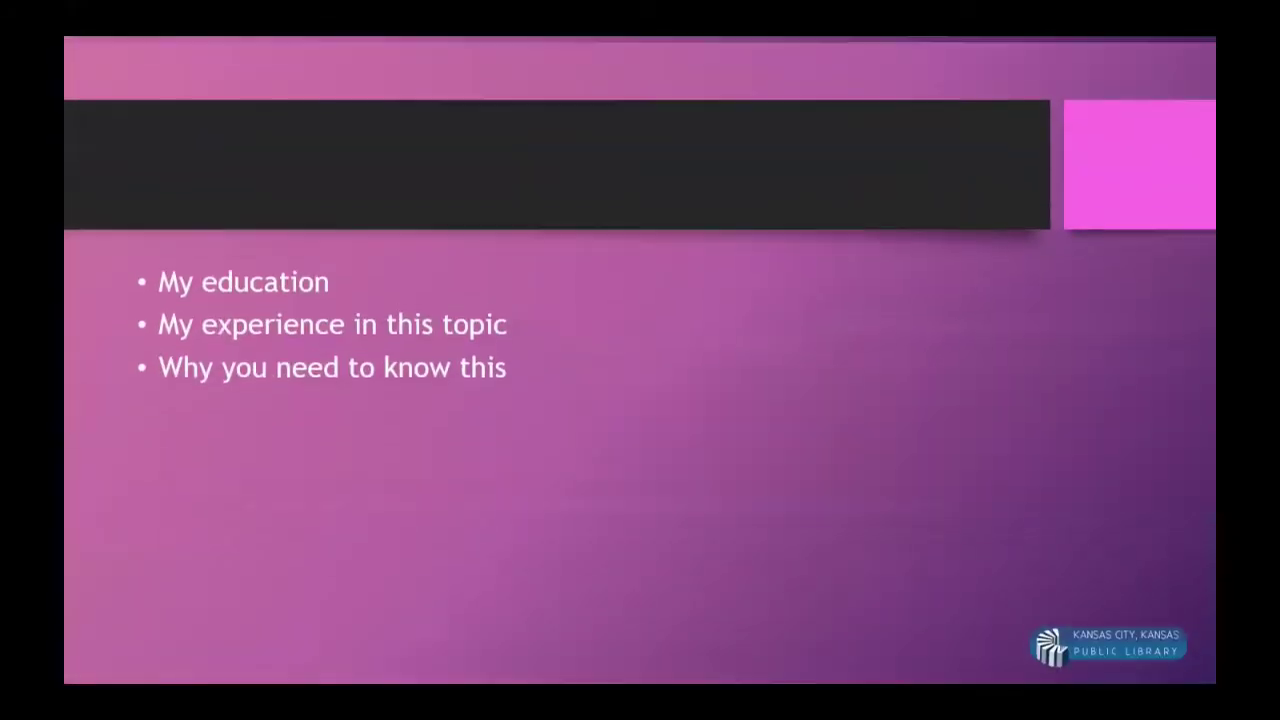
key(Right)
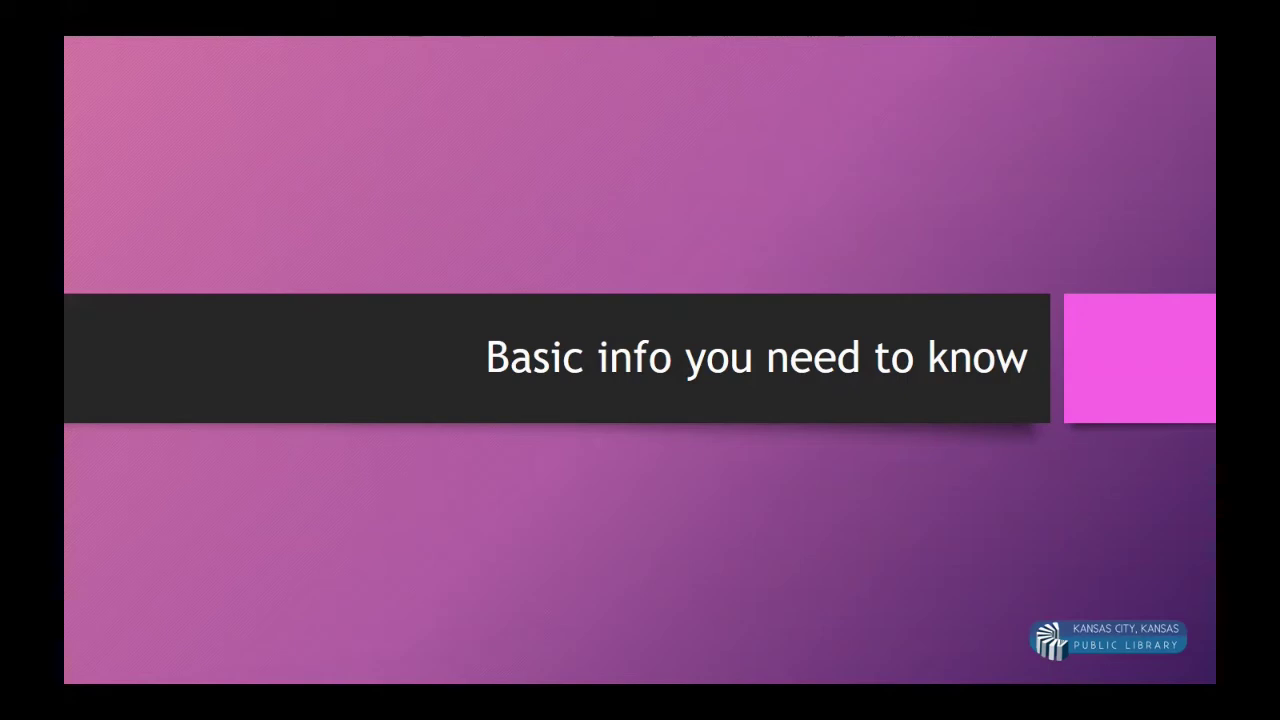
key(Escape)
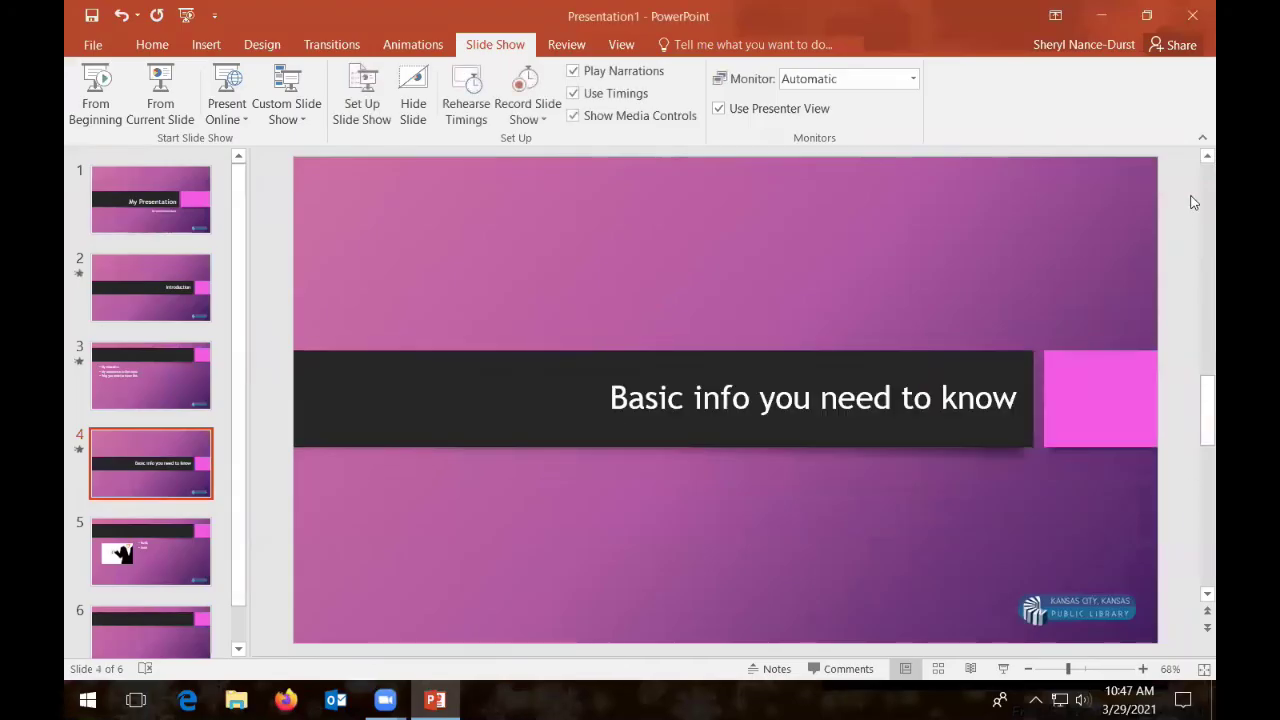
Give slide 2 a Glitter transition with the sound set to No Sound.
key(Page_Up)
key(Page_Up)
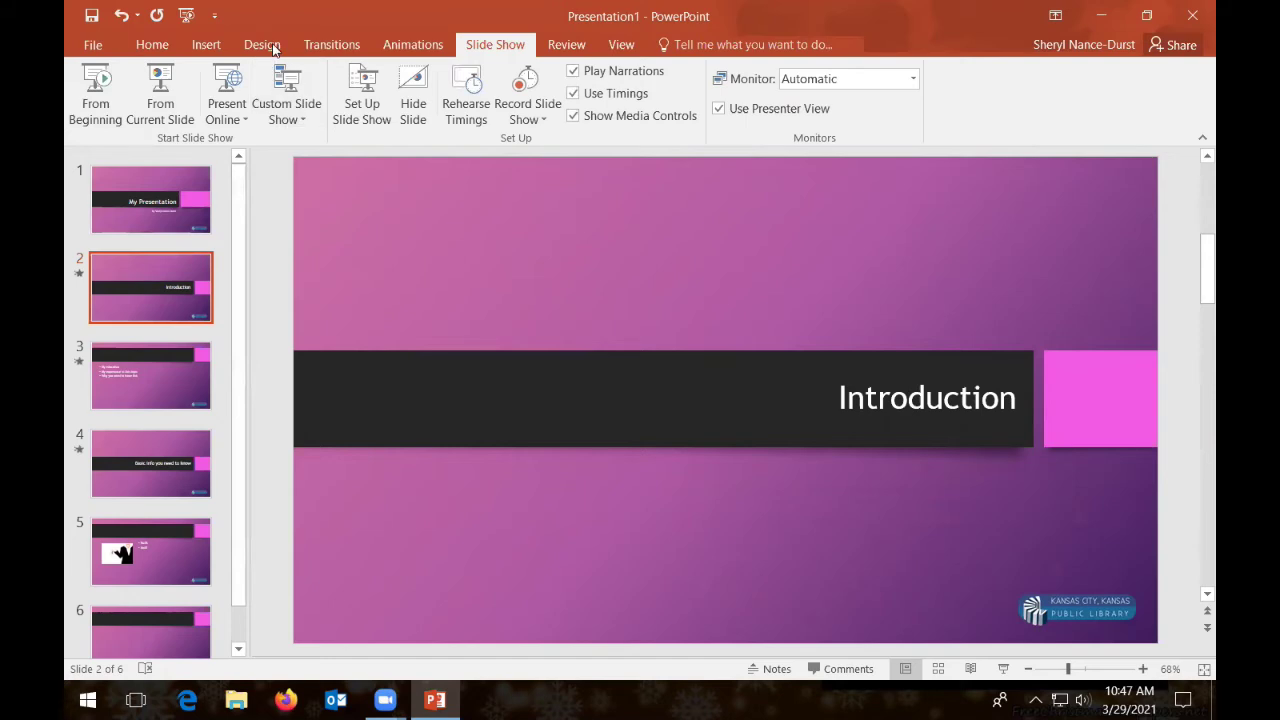
click(322, 42)
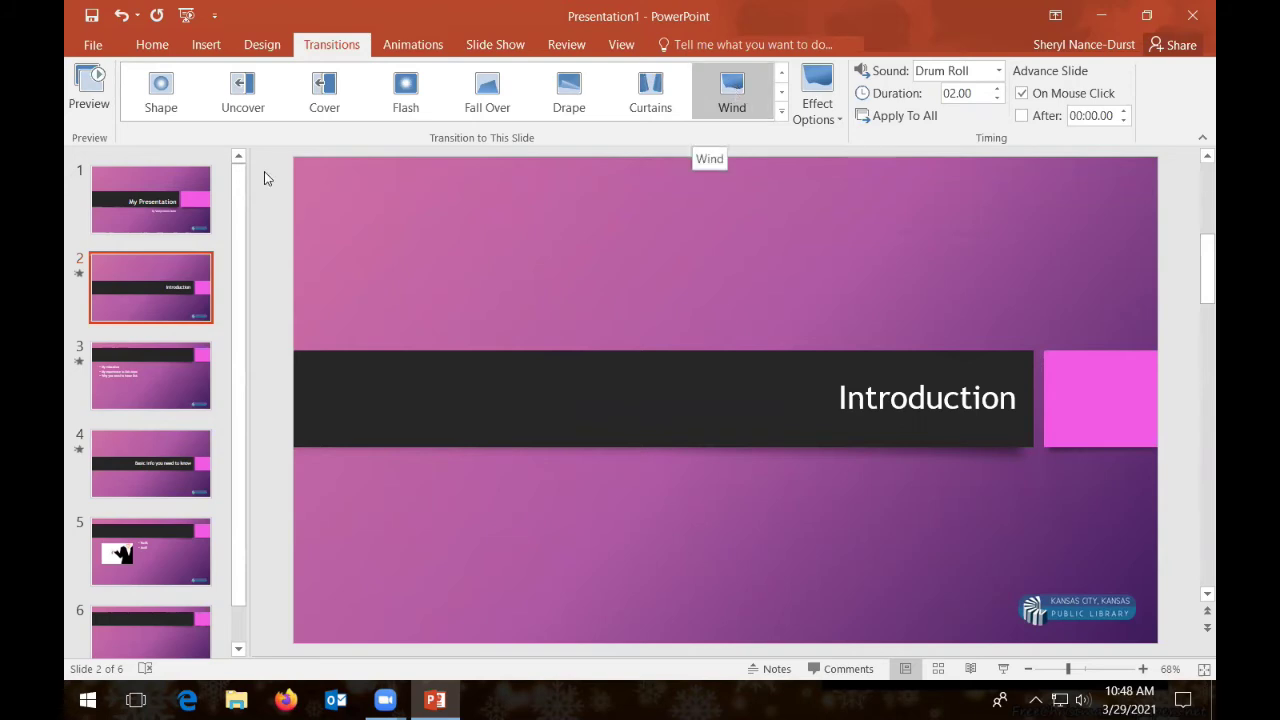
click(781, 111)
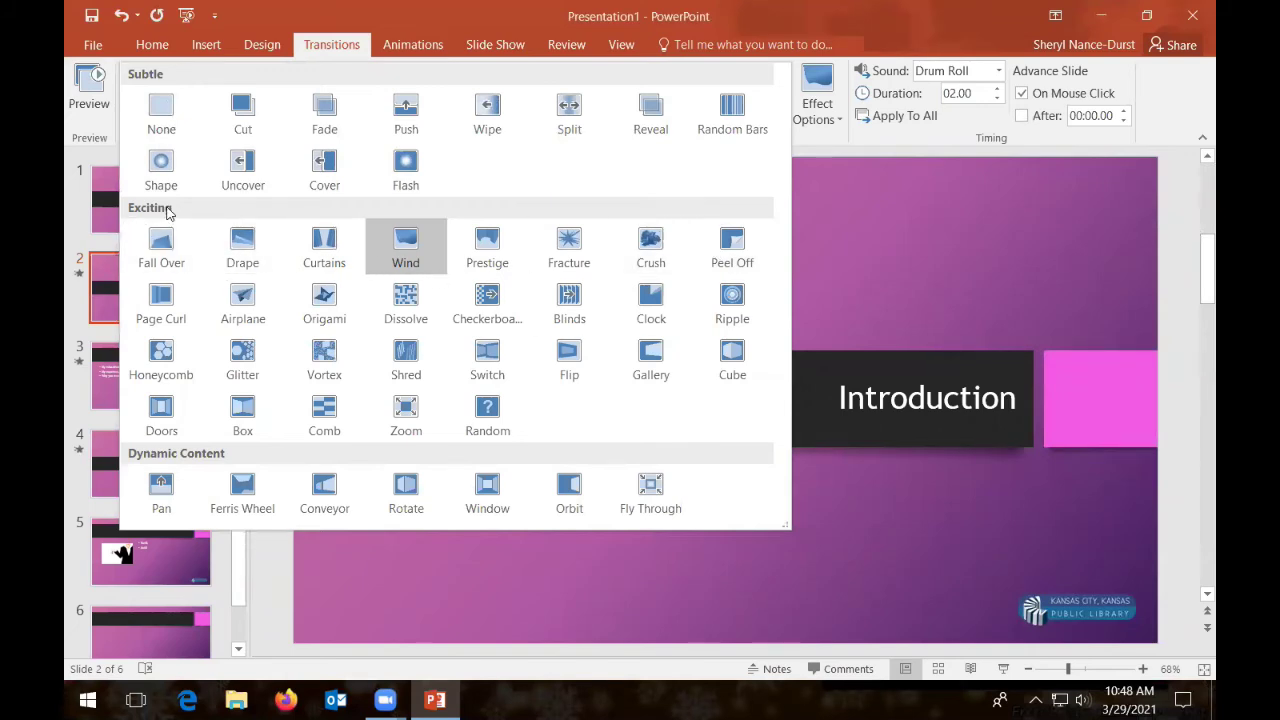
click(247, 371)
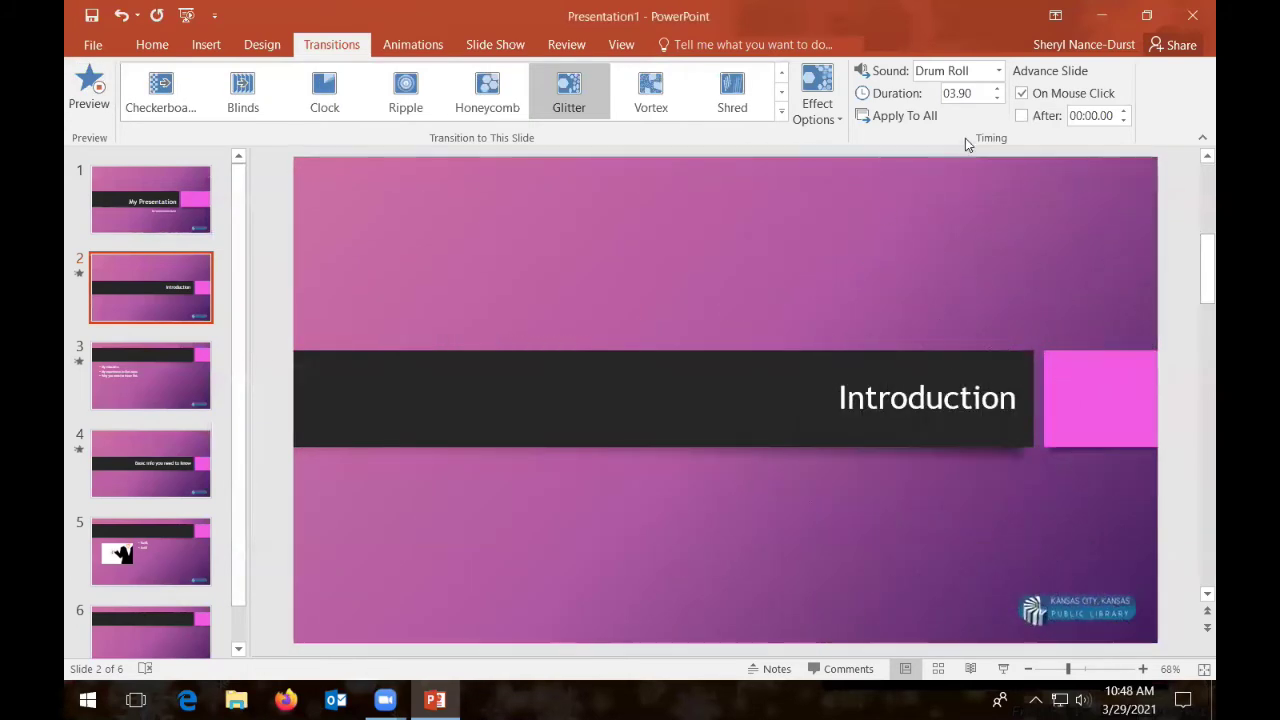
click(999, 70)
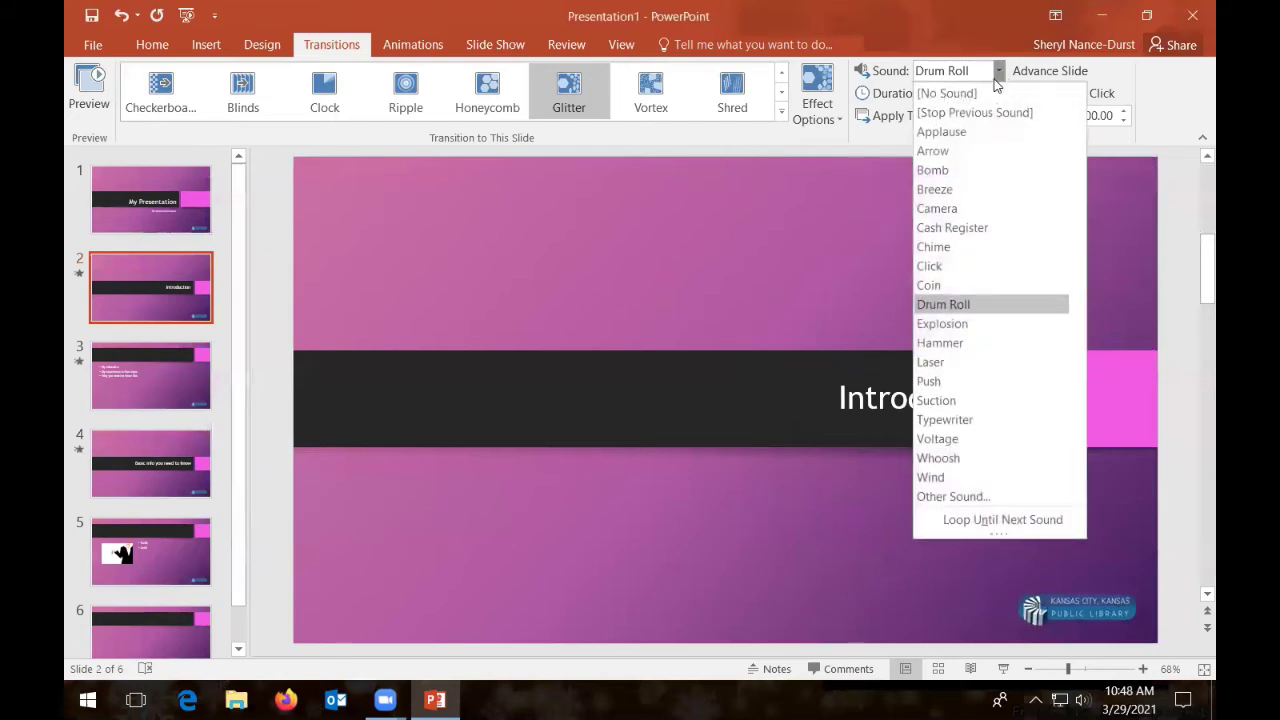
click(975, 95)
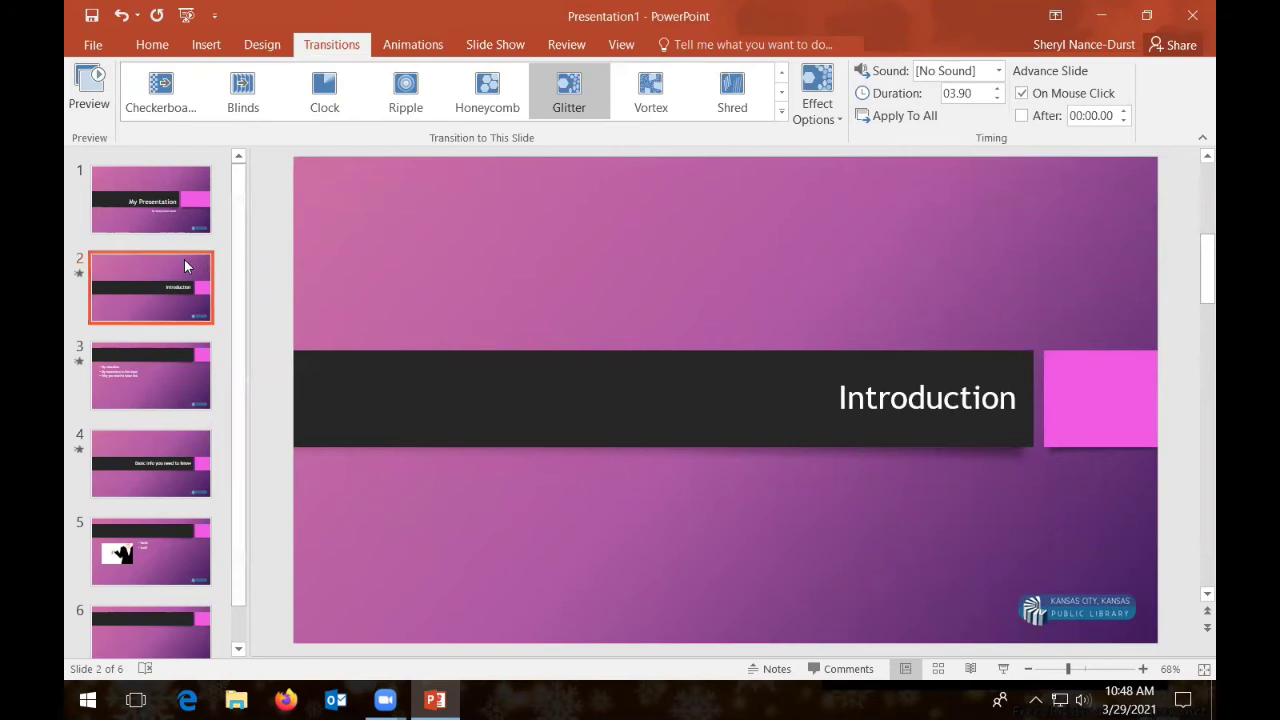
click(782, 111)
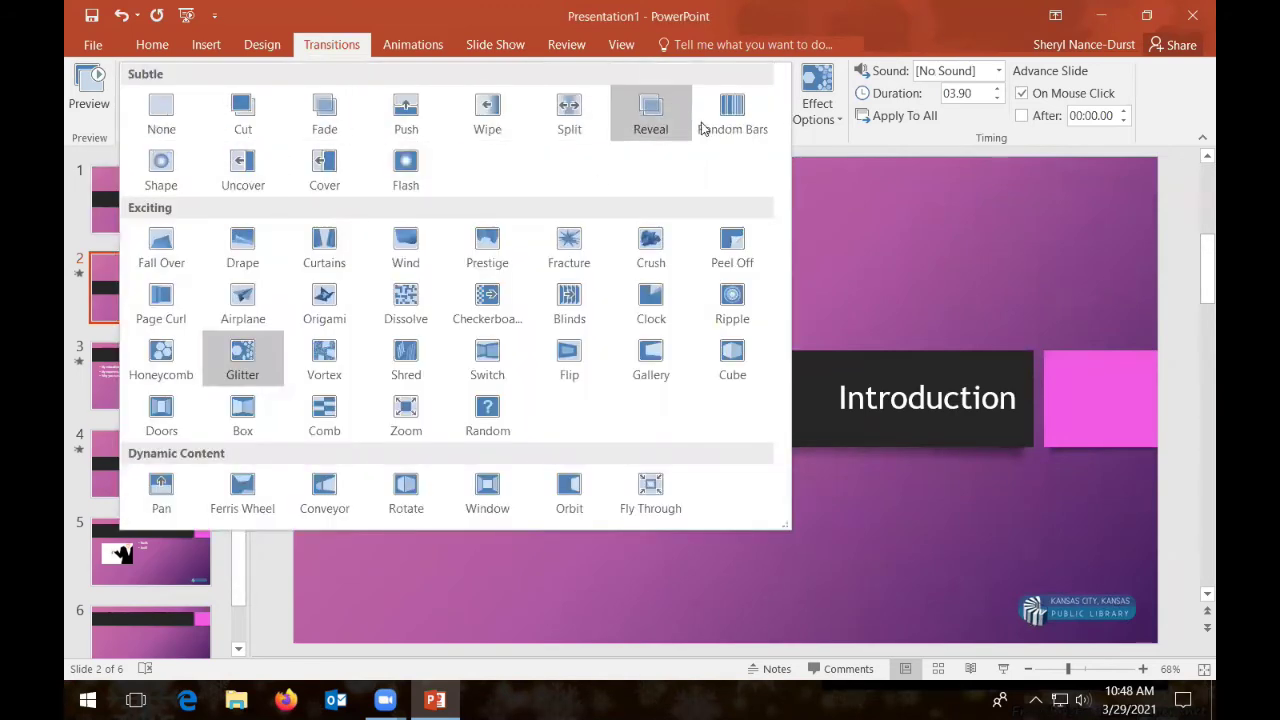
Switch the slide's transition to Push and apply it to all slides.
click(406, 115)
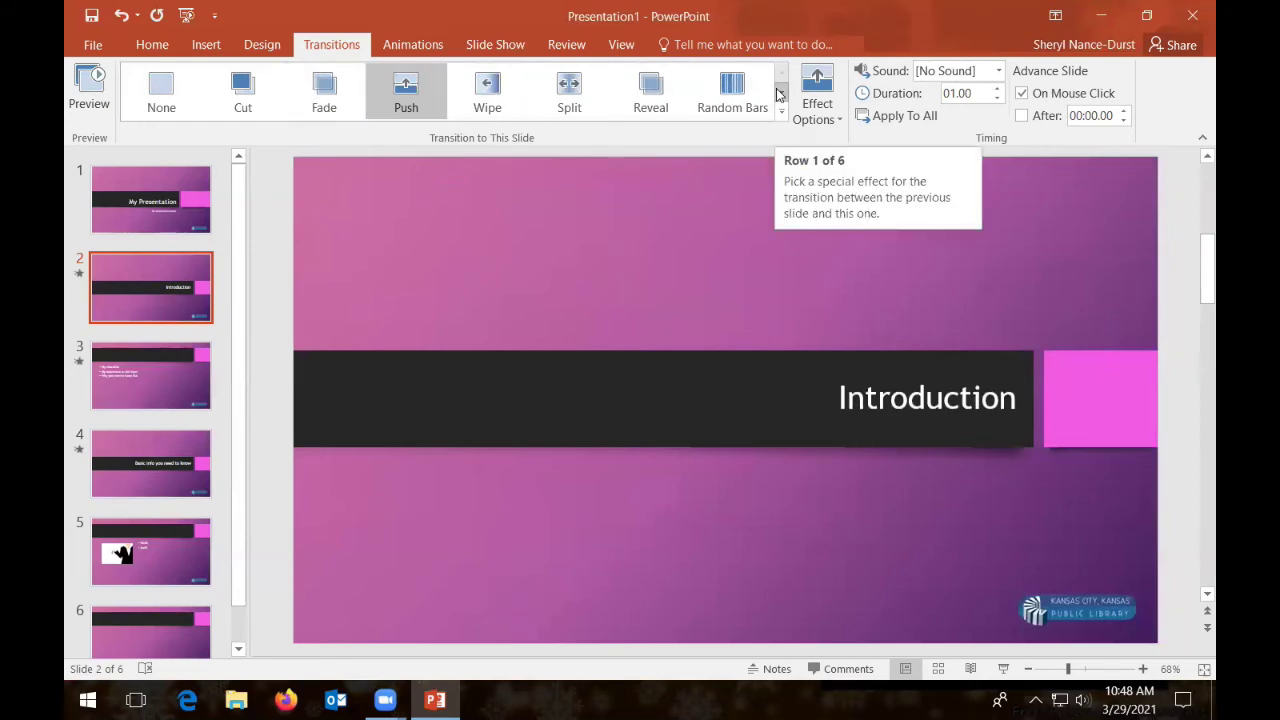
click(904, 118)
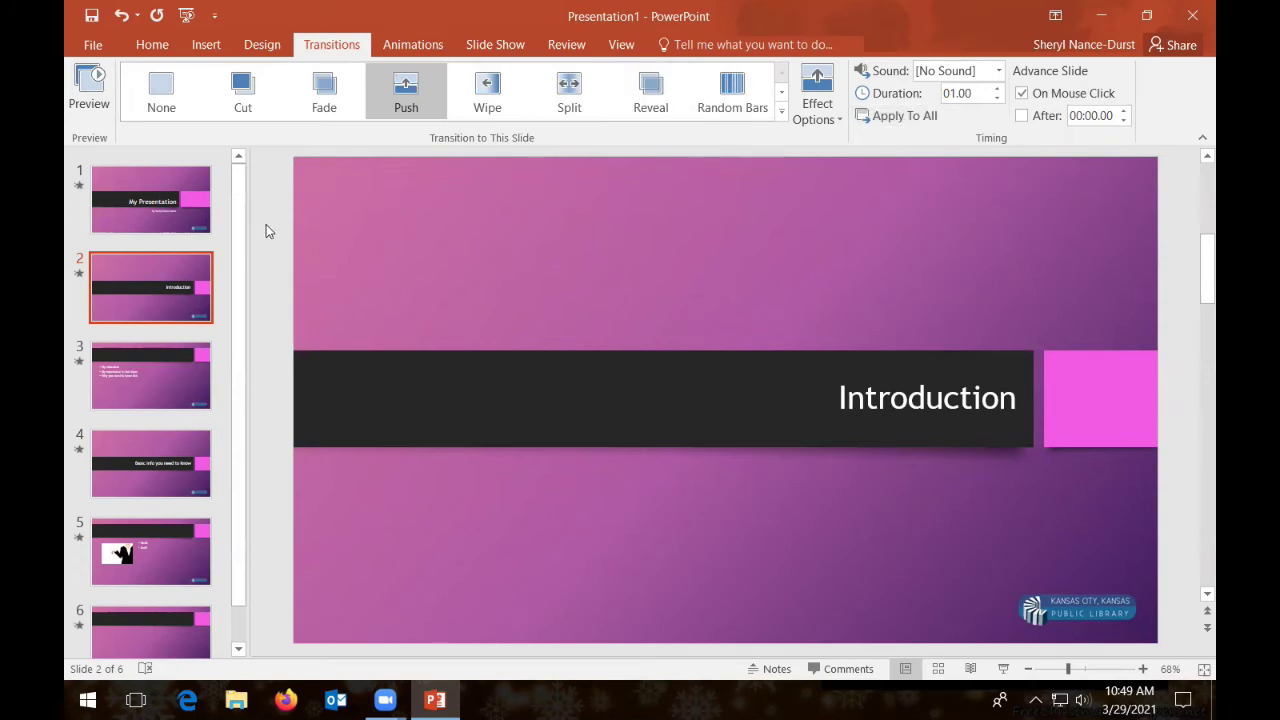
Give slide 3's bullet text box a Float In entrance animation.
click(425, 47)
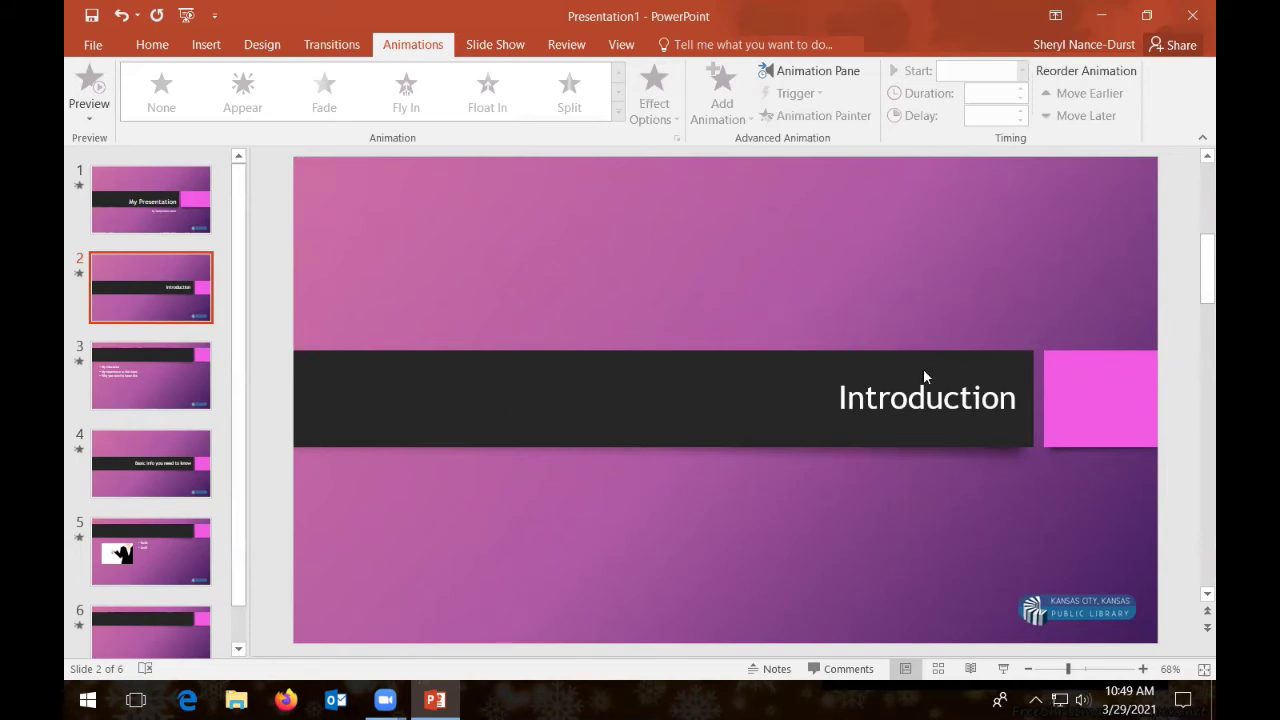
click(149, 374)
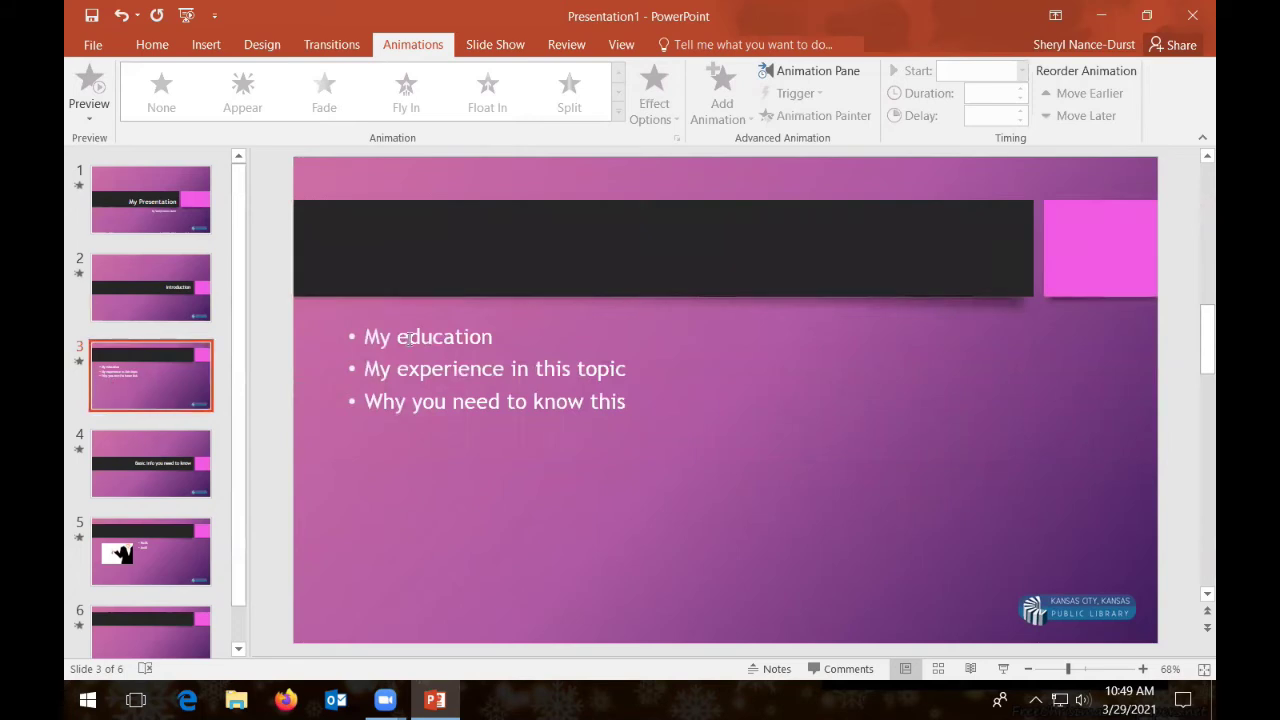
click(198, 280)
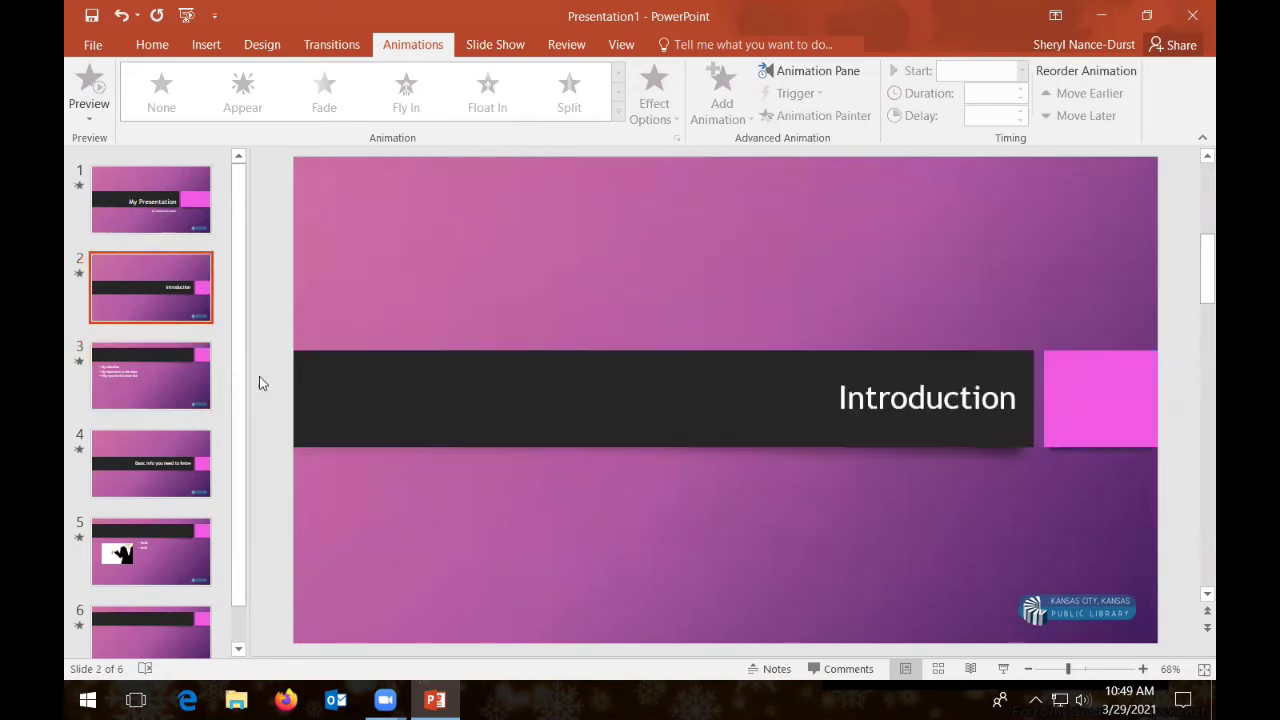
click(142, 378)
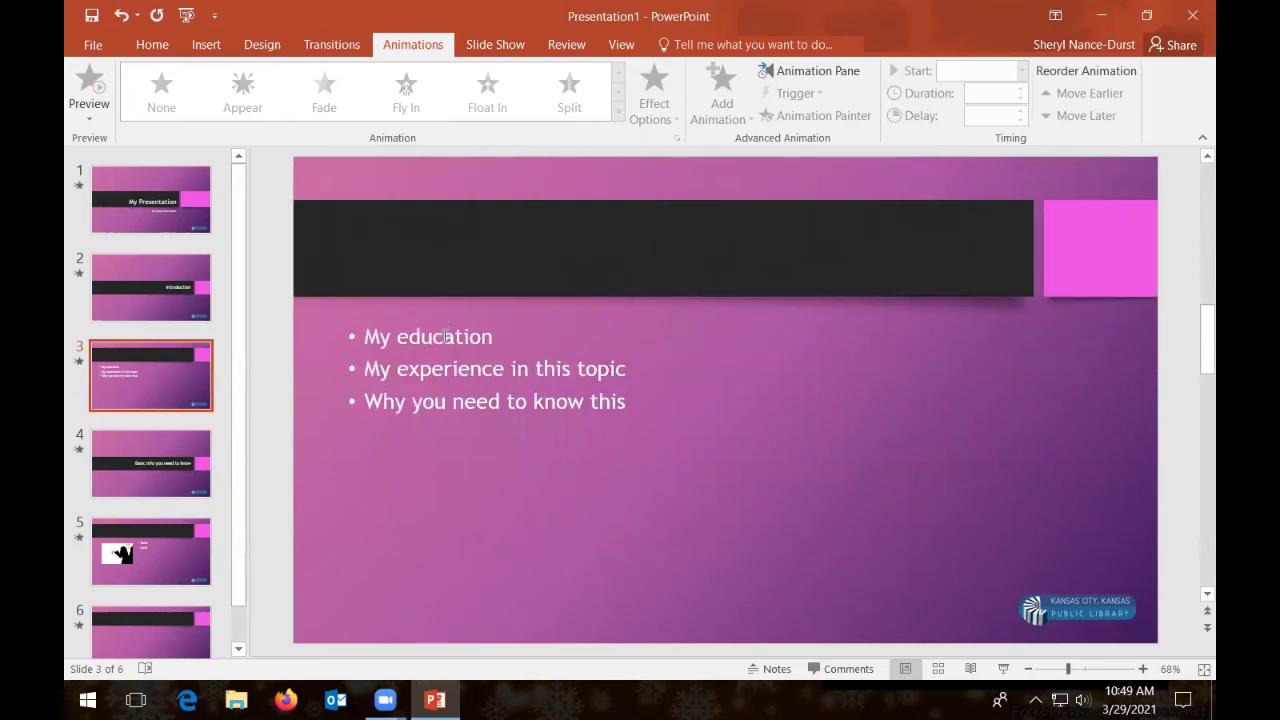
click(446, 336)
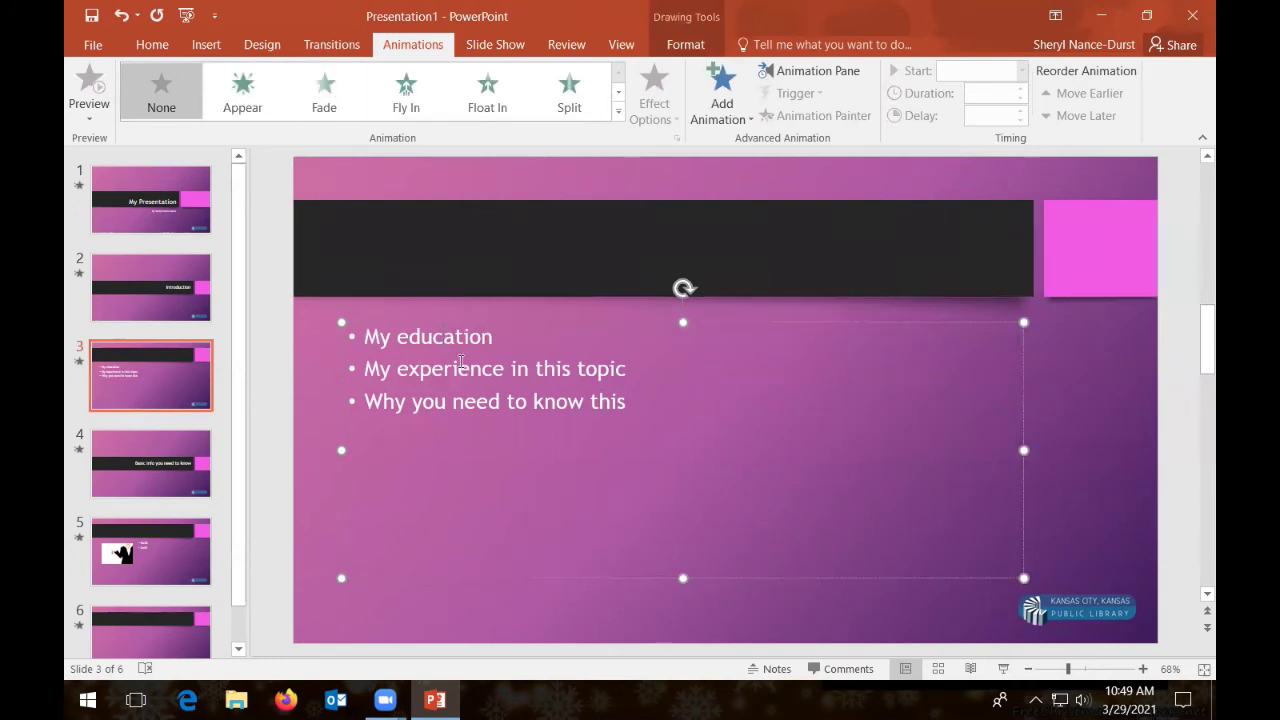
click(492, 96)
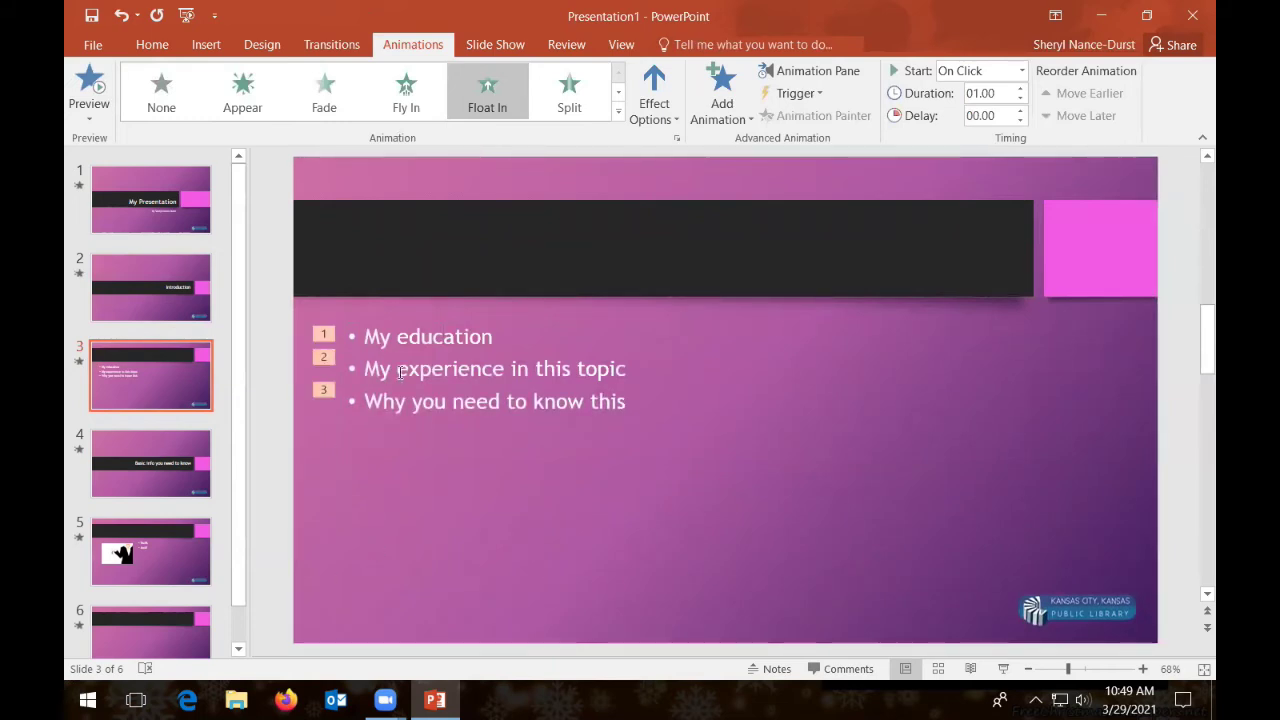
Change the bullet text's animation from Float In to Split.
click(529, 368)
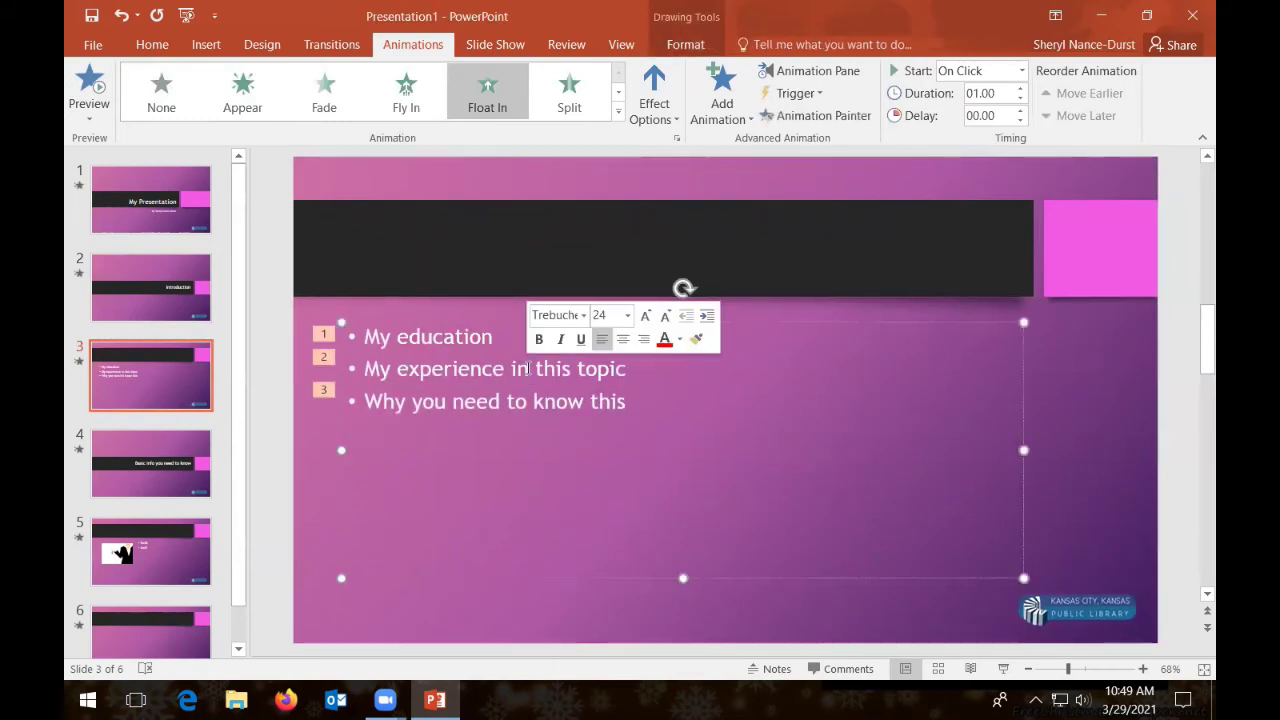
click(408, 370)
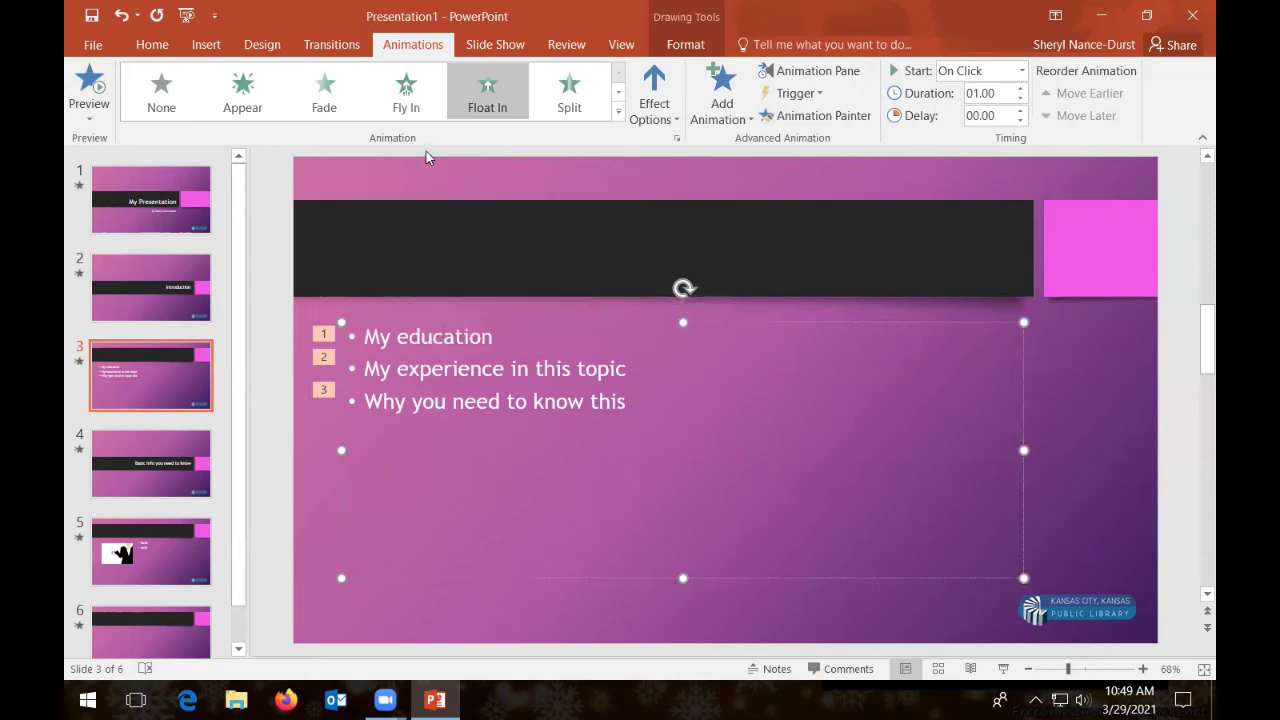
click(565, 86)
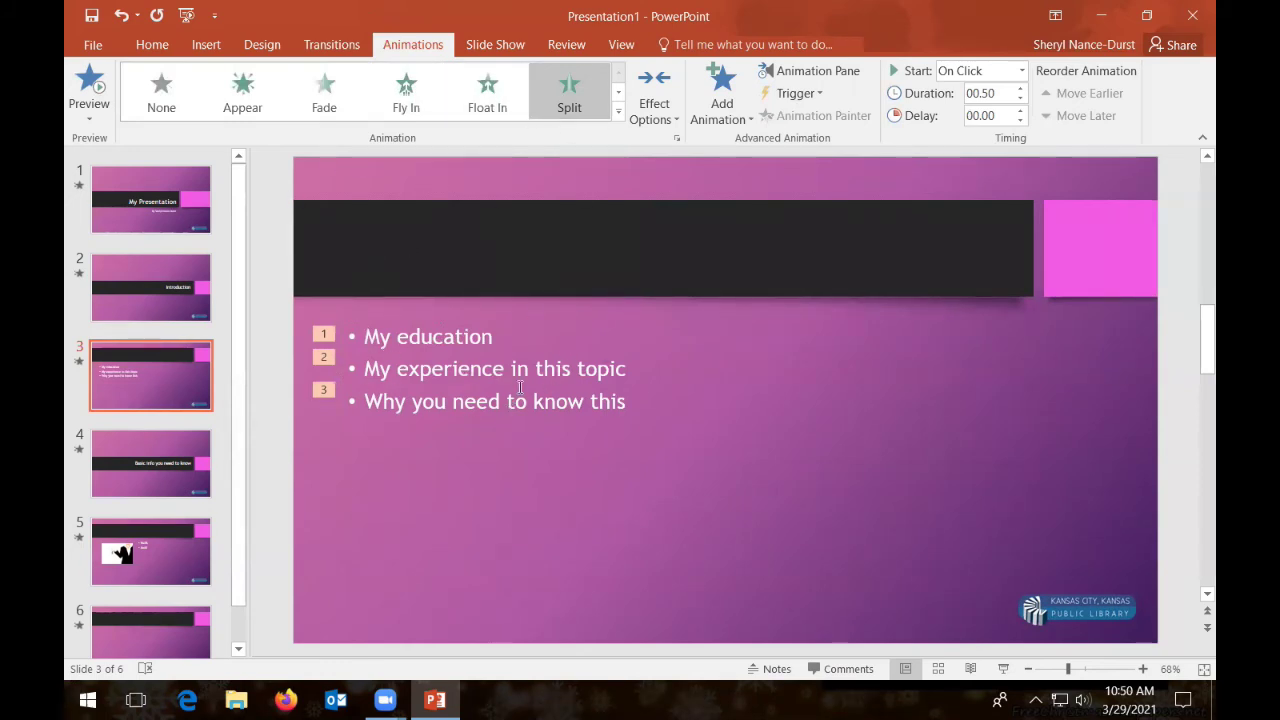
click(680, 325)
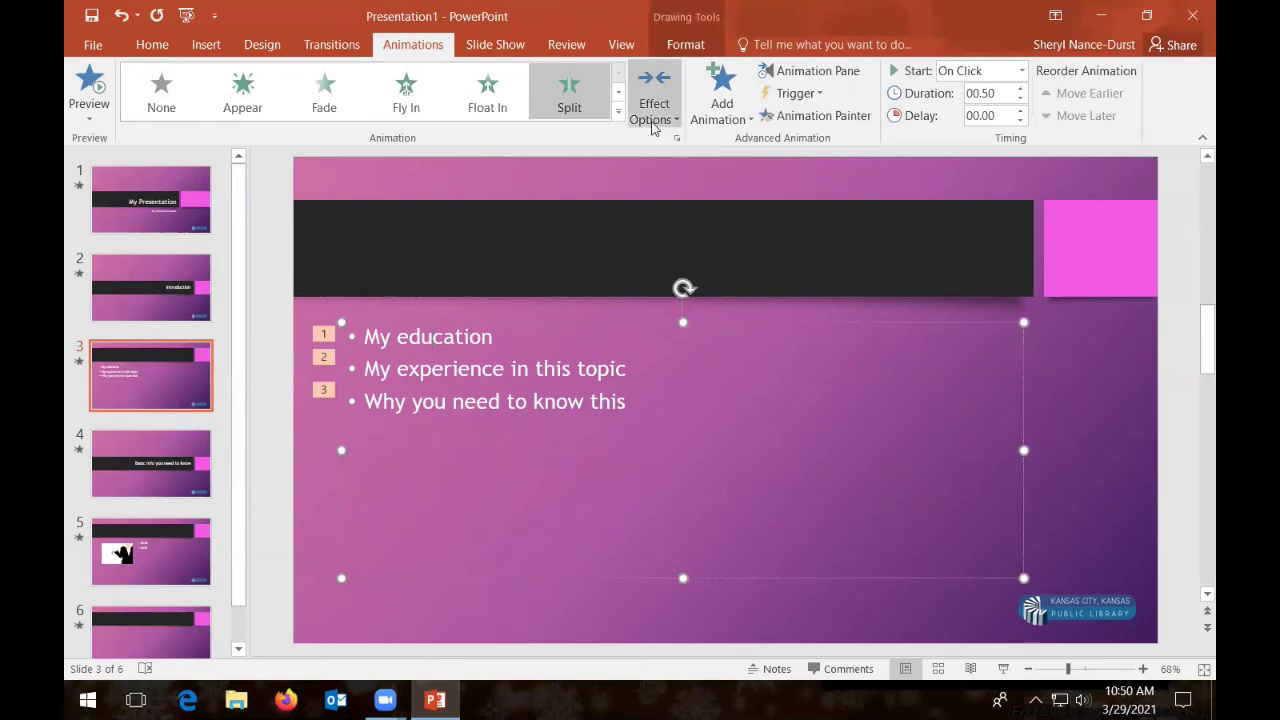
click(618, 91)
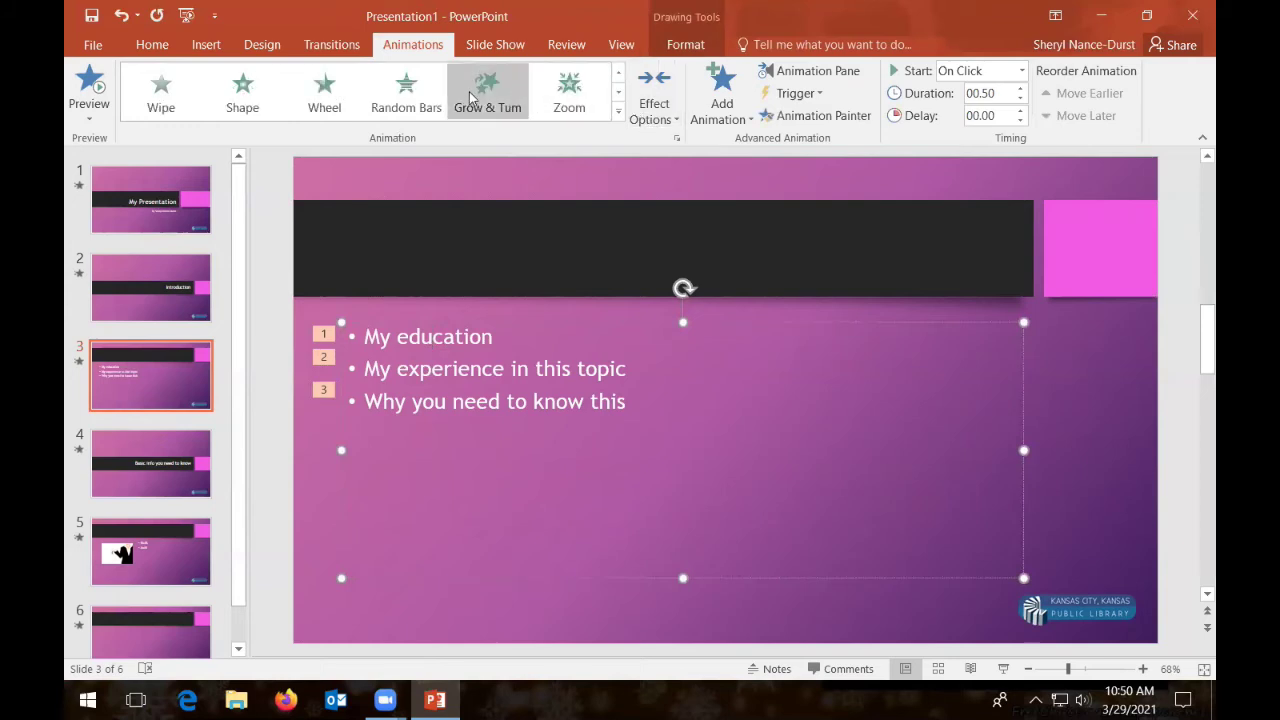
Switch the bullets to Grow & Turn, undoing a reorder to keep the 1-2-3 order.
click(487, 90)
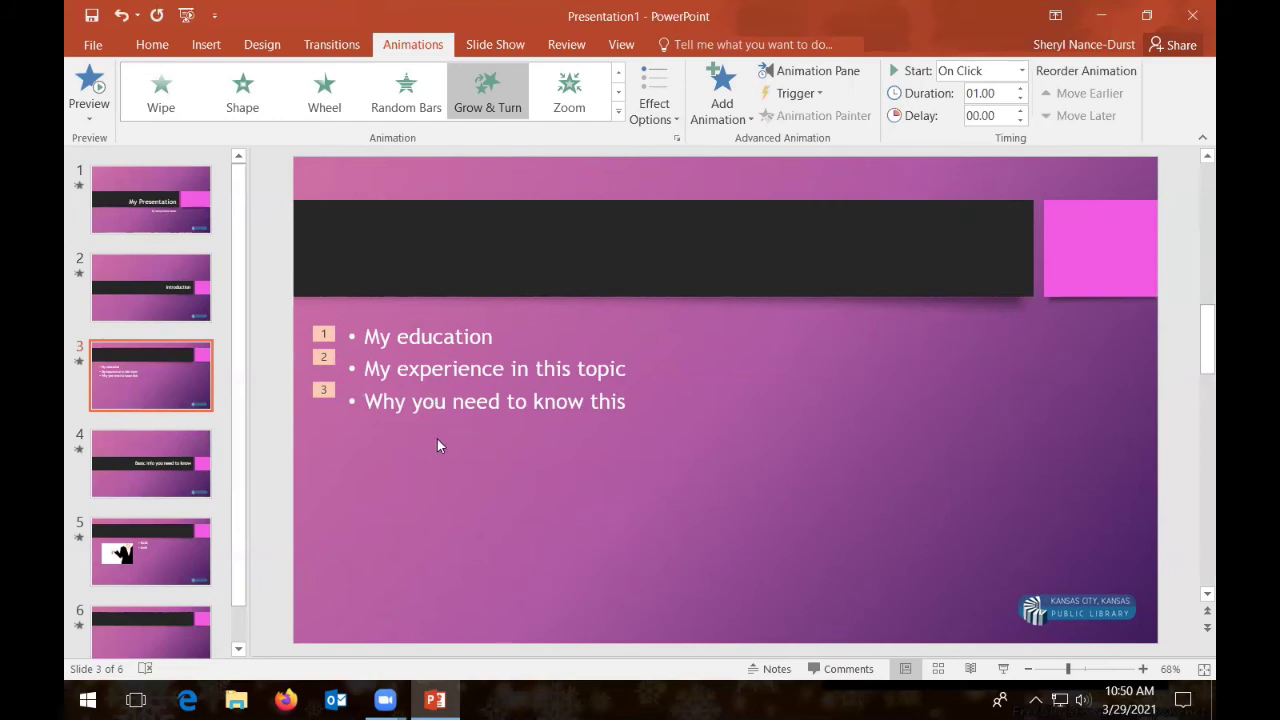
click(323, 389)
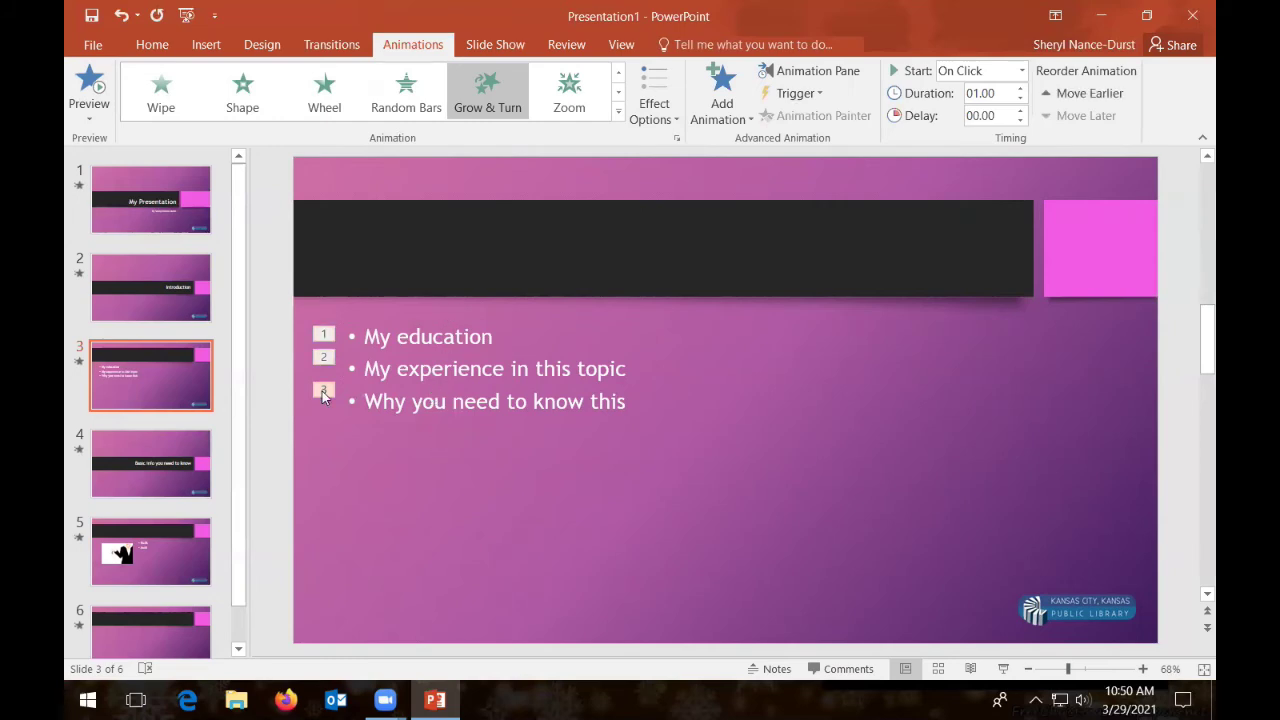
click(1090, 97)
key(ctrl+z)
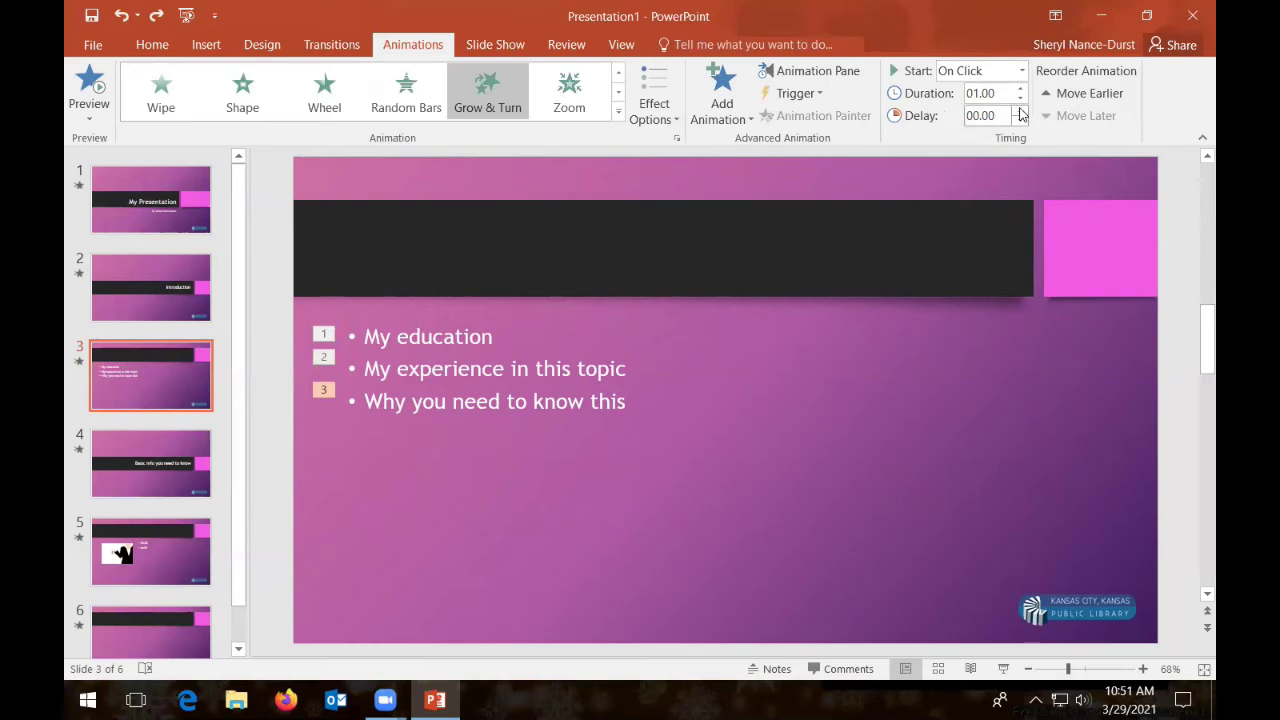
Set the bullet animation's Sequence effect option to By Paragraph.
click(677, 122)
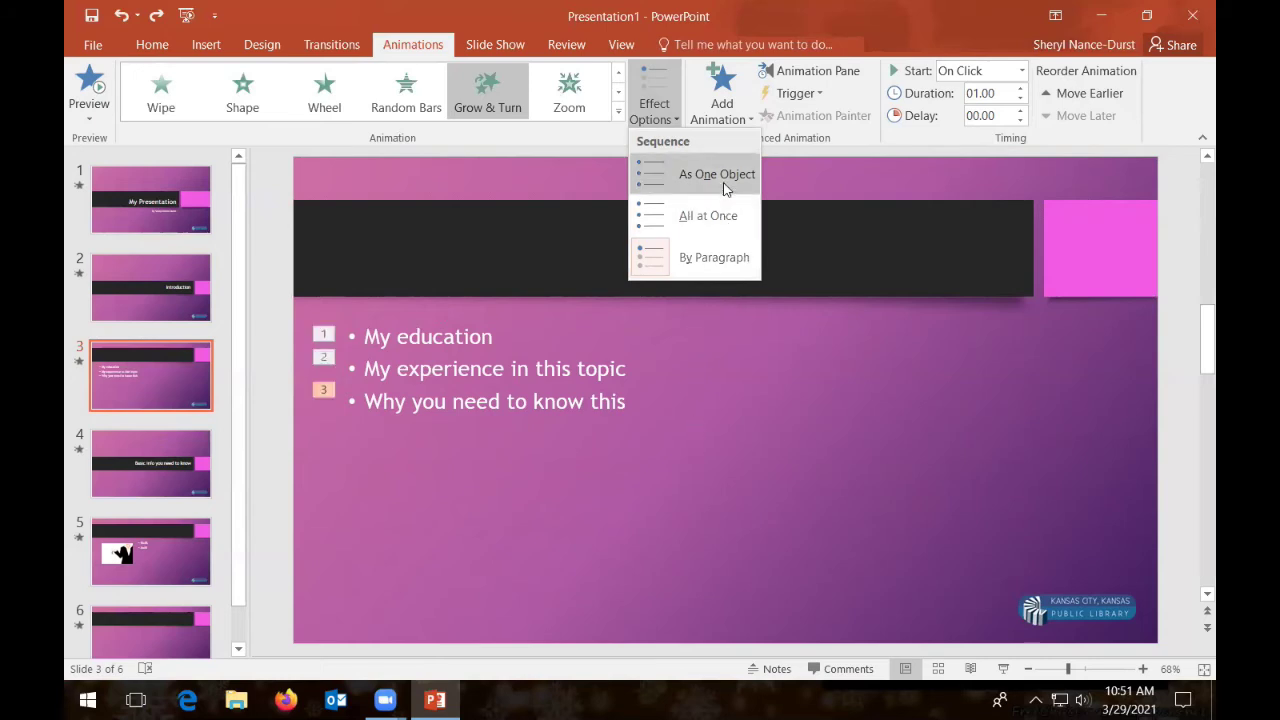
click(715, 262)
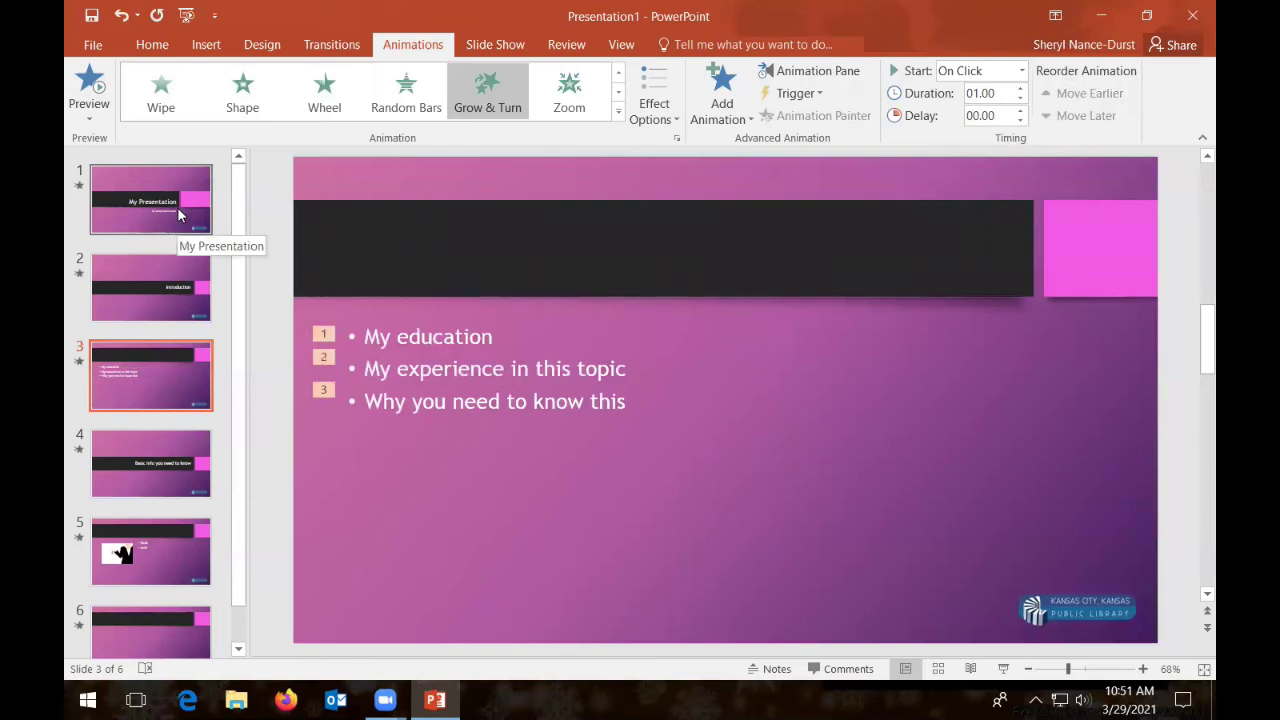
click(482, 47)
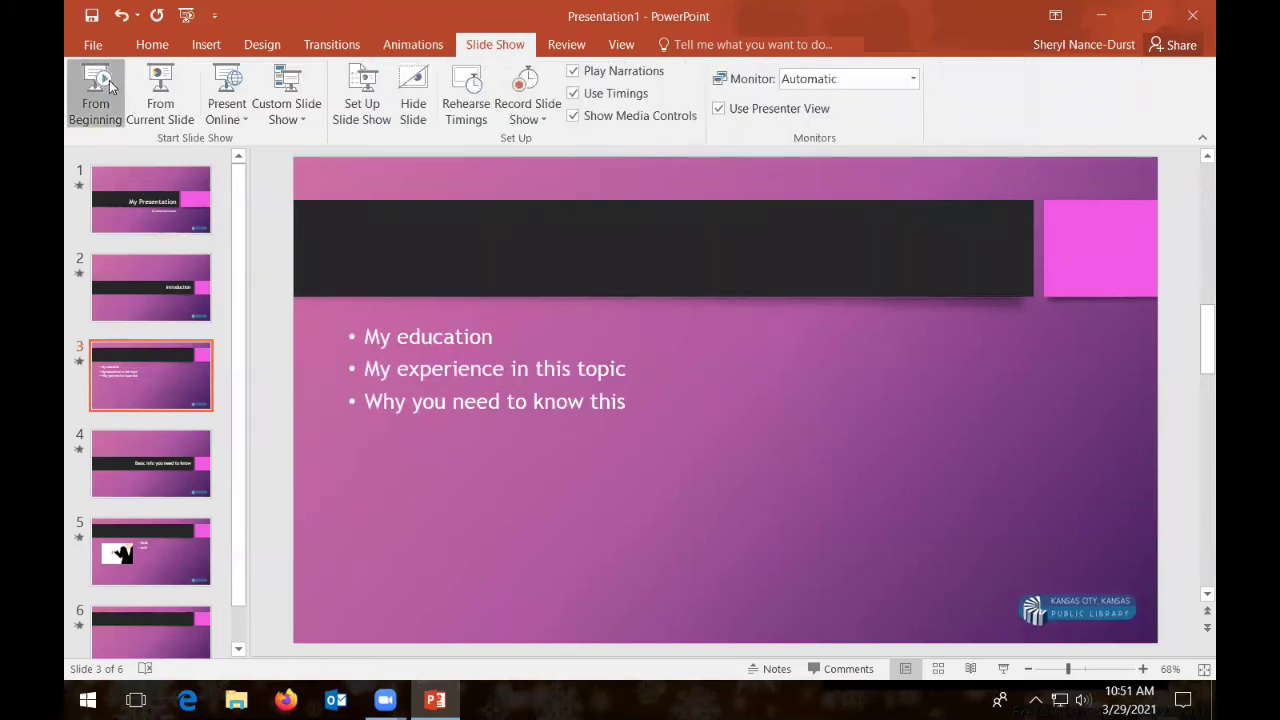
Run the show from slide 1, reveal slide 3's three bullets, reach slide 4, then exit.
click(95, 88)
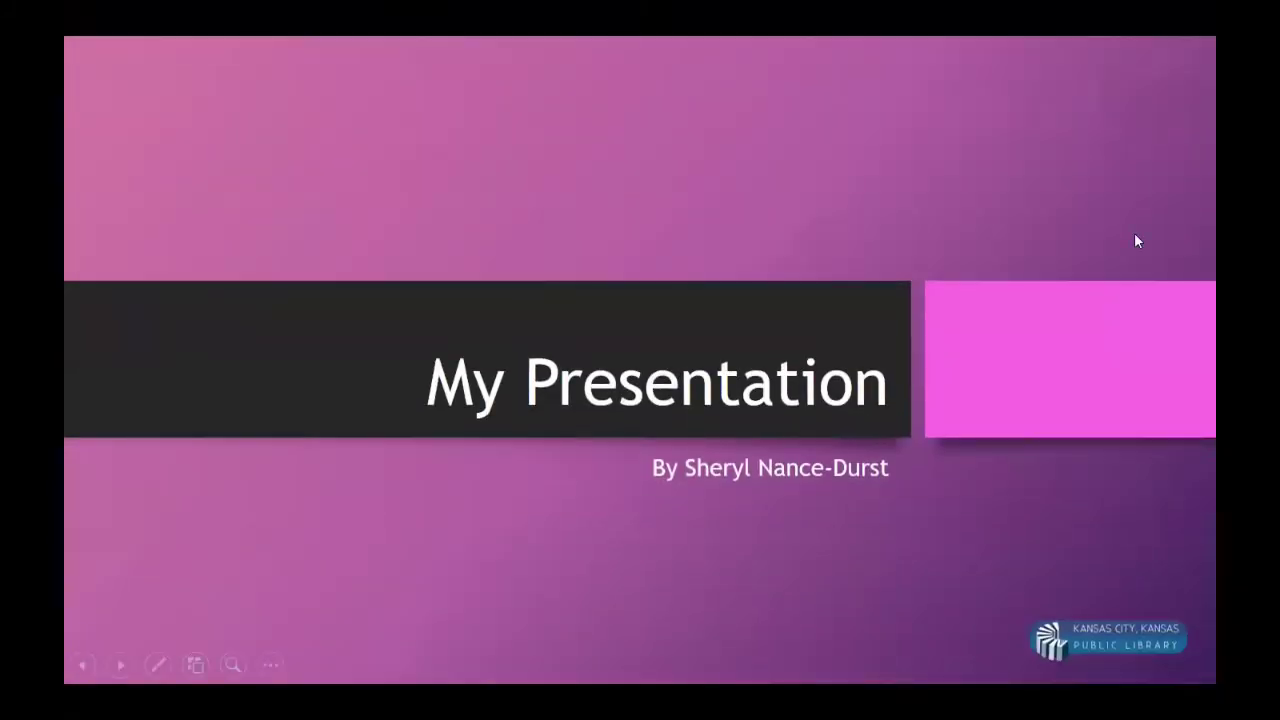
click(1126, 233)
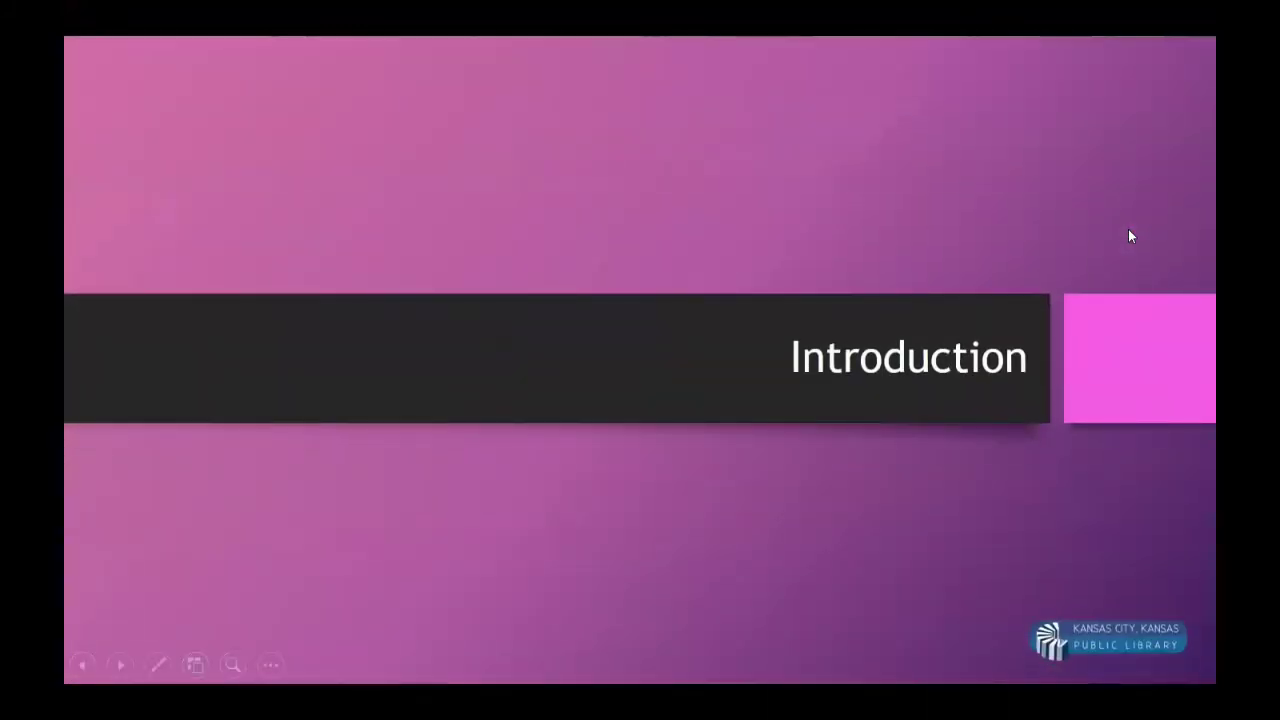
click(1129, 230)
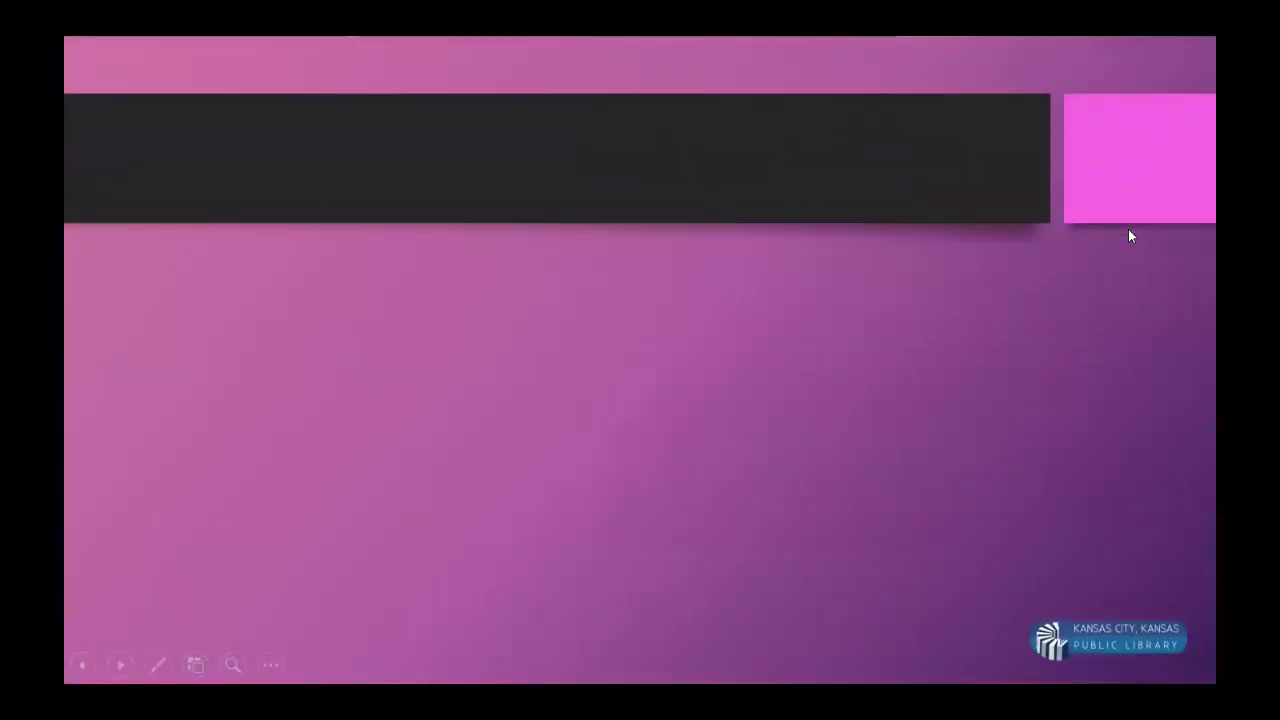
click(1146, 330)
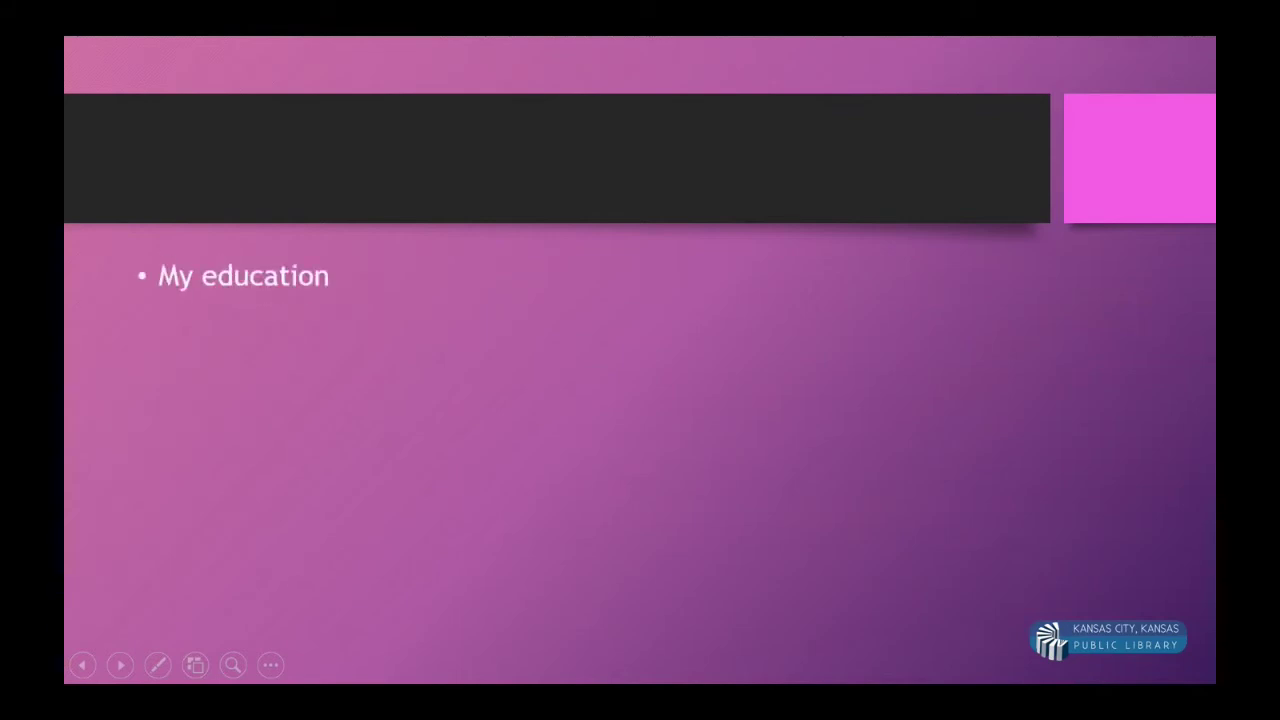
click(1147, 331)
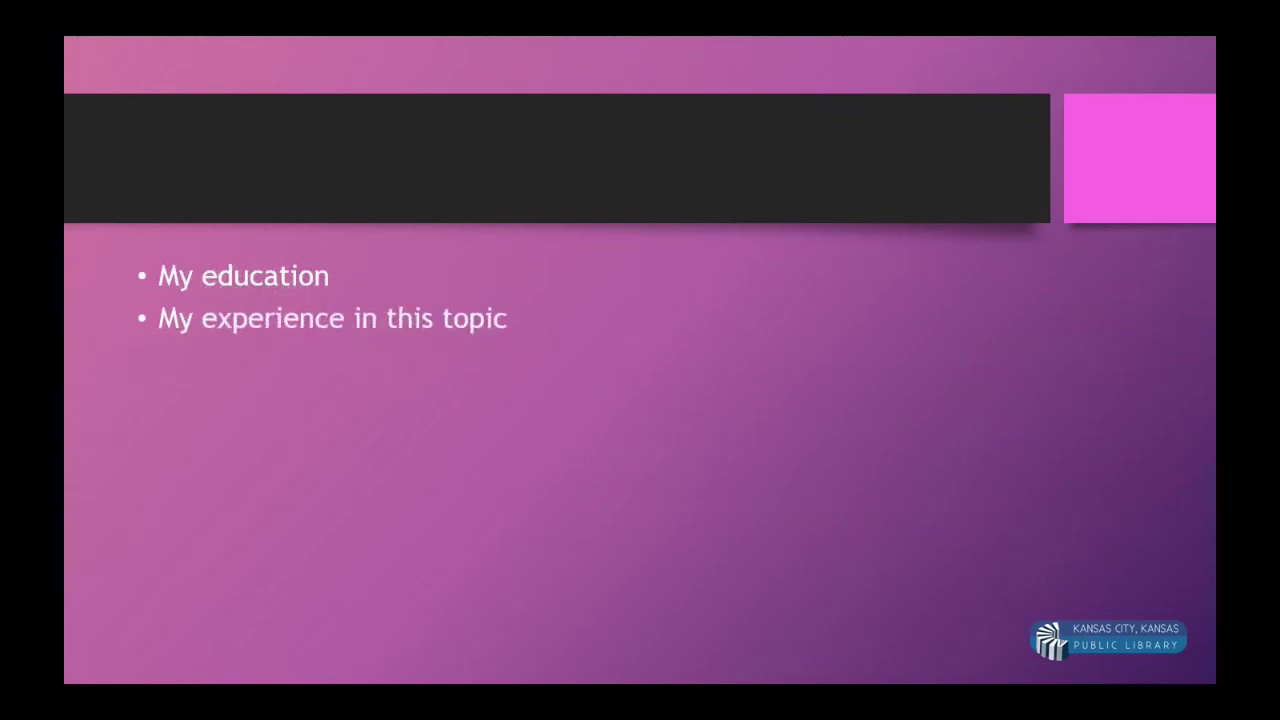
key(Right)
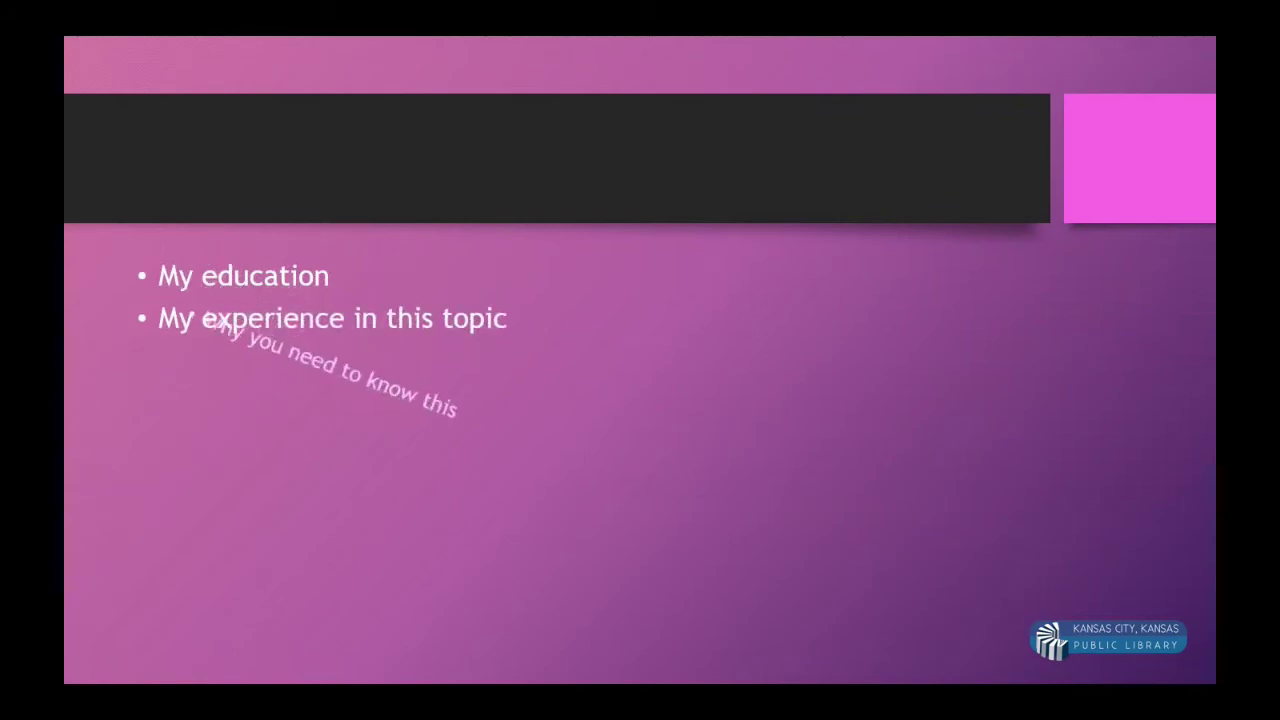
key(Right)
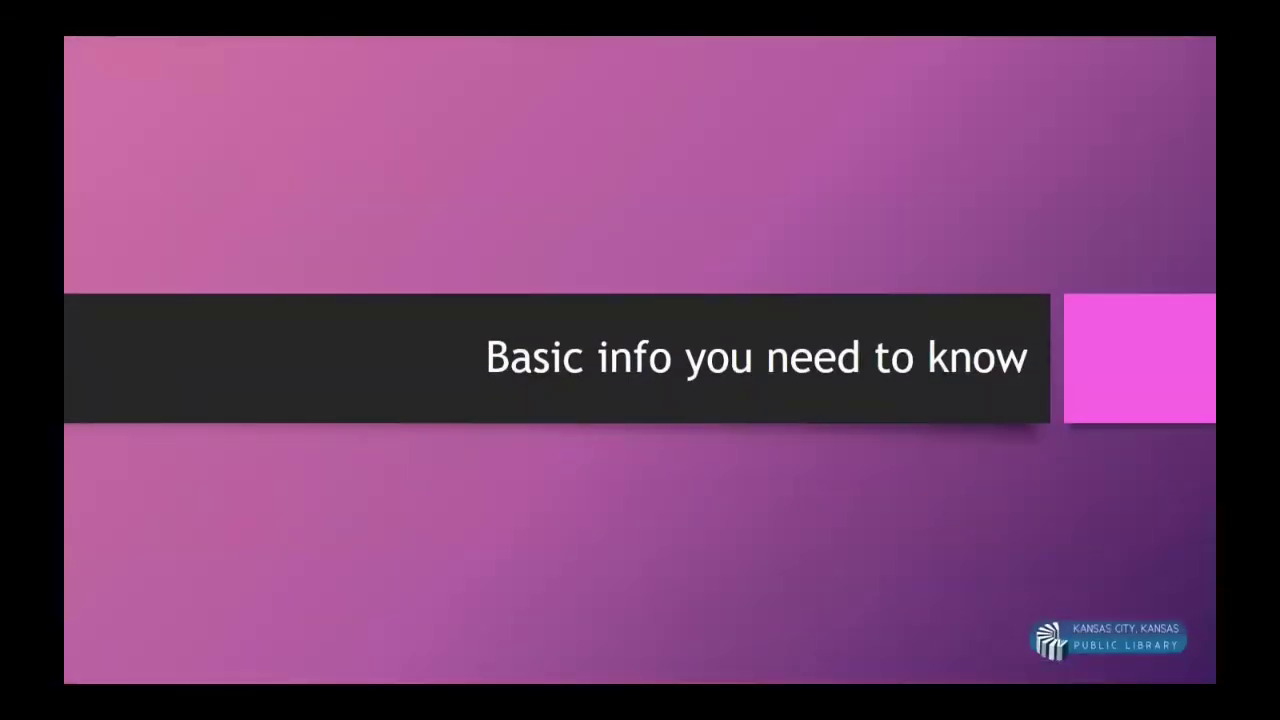
key(Escape)
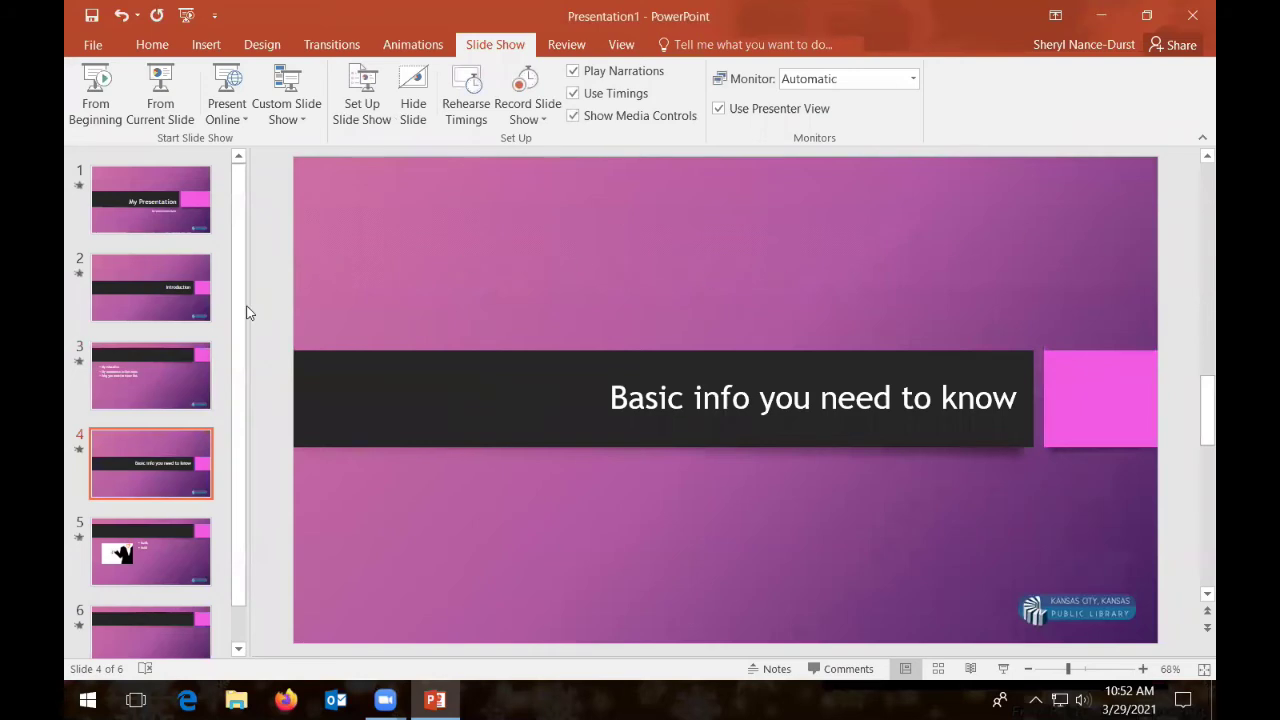
Inspect slide 3's Push transition and Grow & Turn bullet animation, then go to slide 5.
click(179, 381)
key(alt+a)
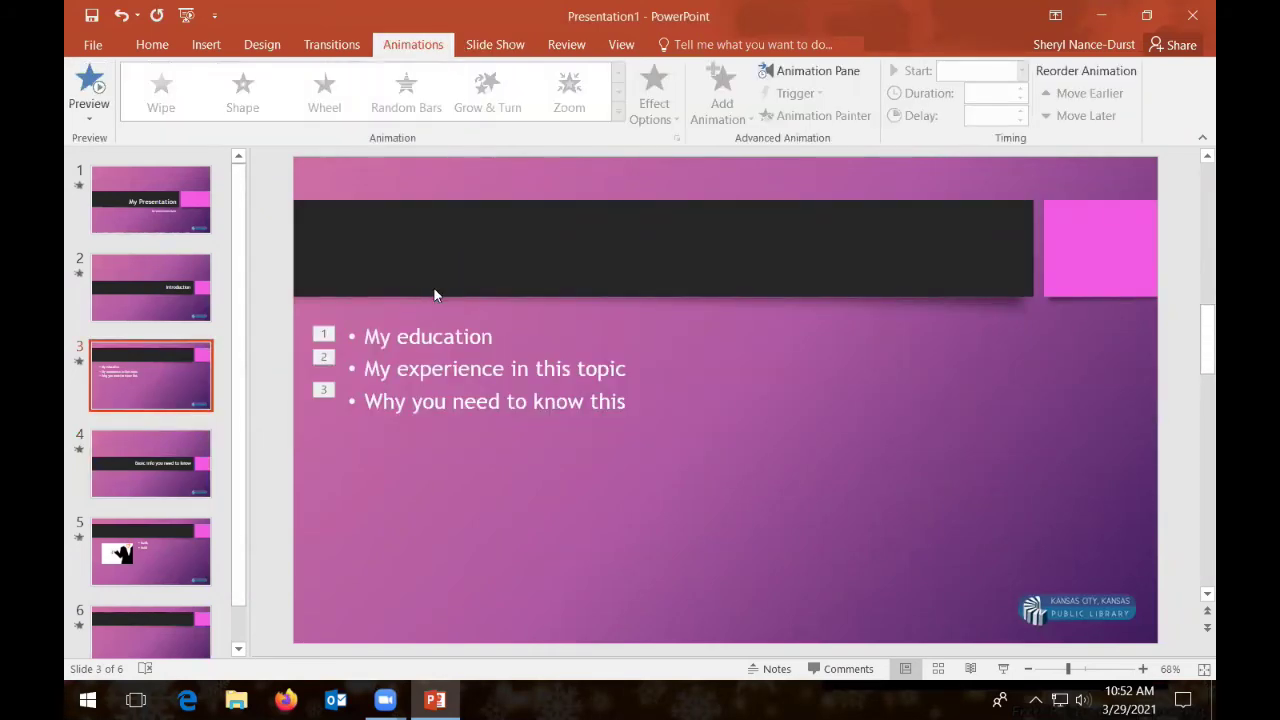
click(331, 46)
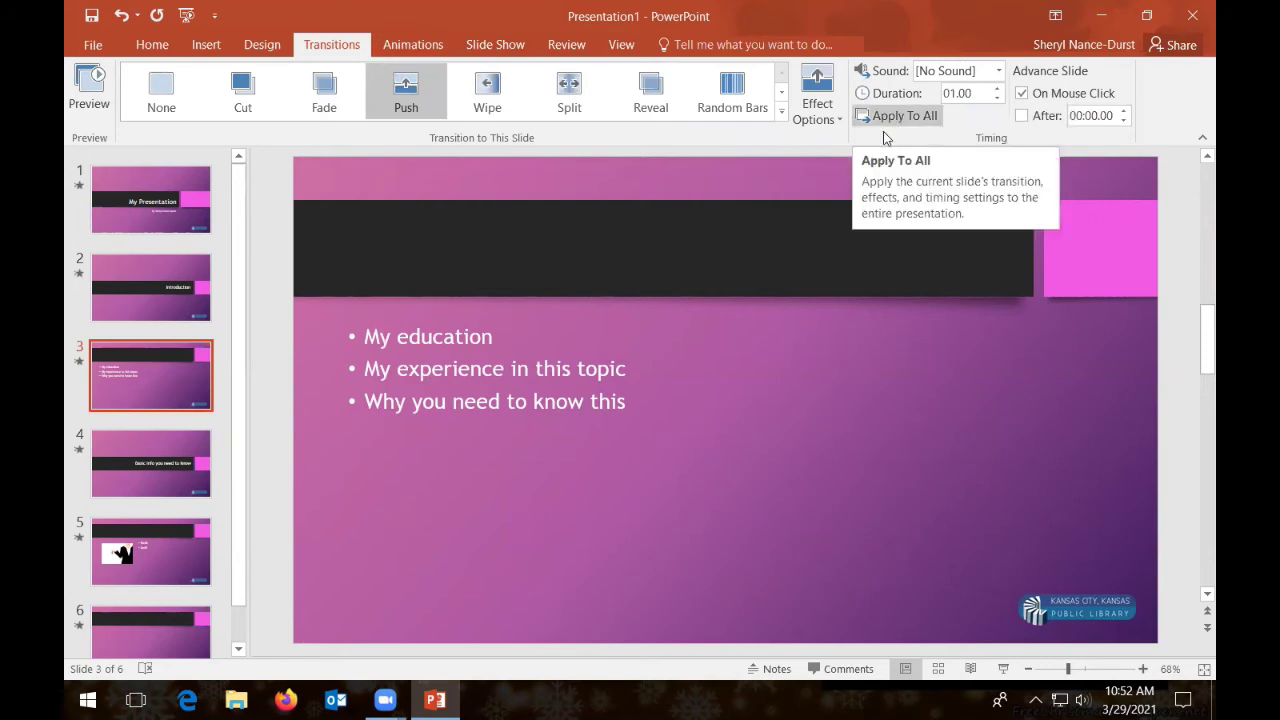
click(416, 48)
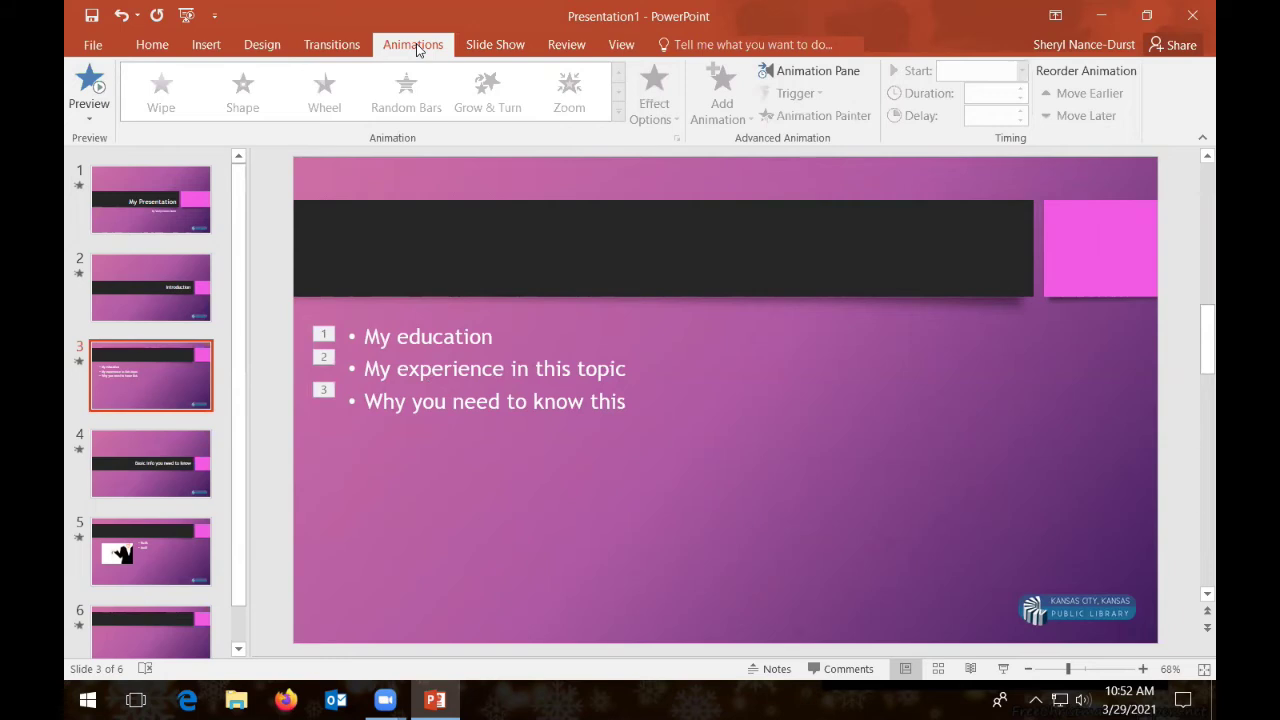
click(513, 364)
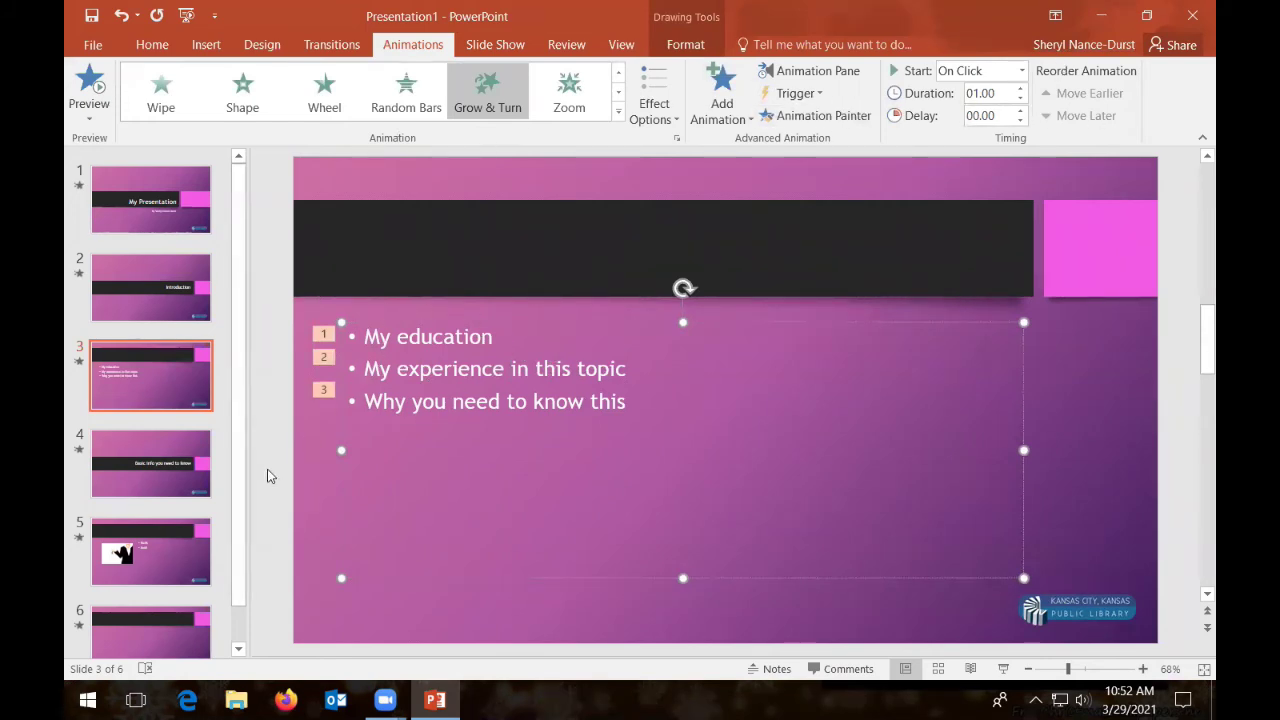
click(146, 570)
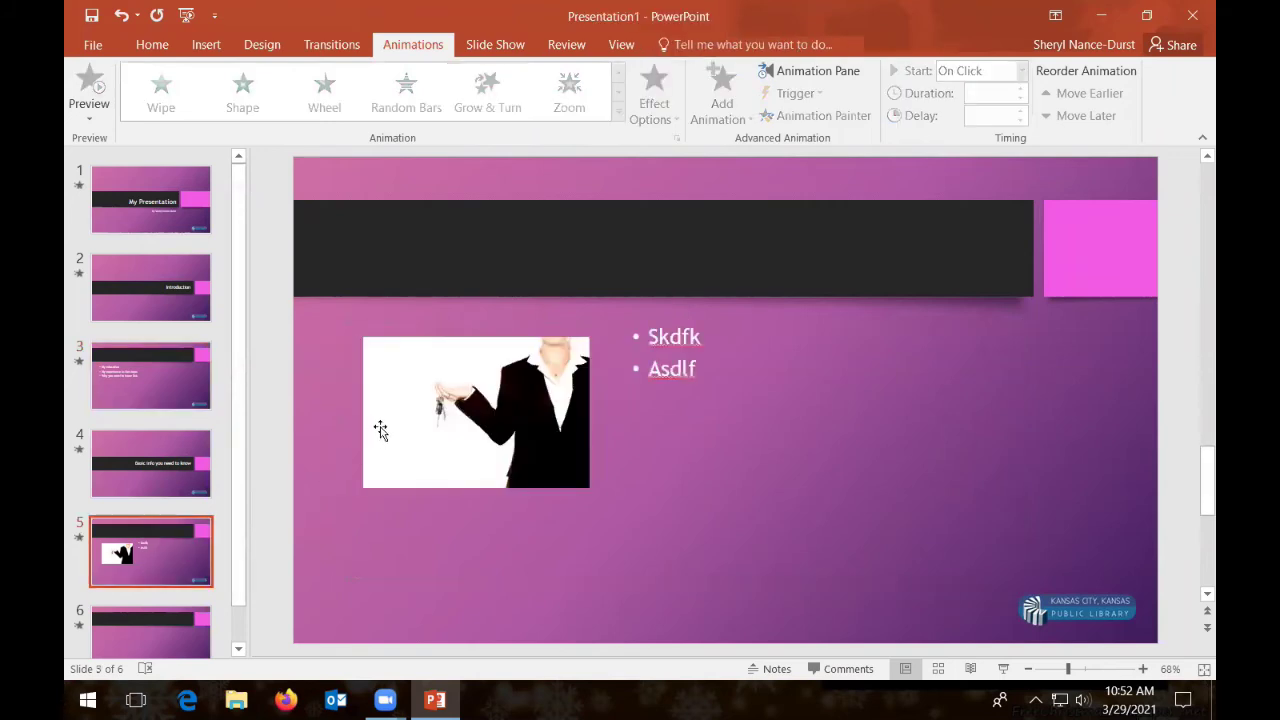
Apply Grow & Turn to slide 5's two-bullet text box.
click(670, 362)
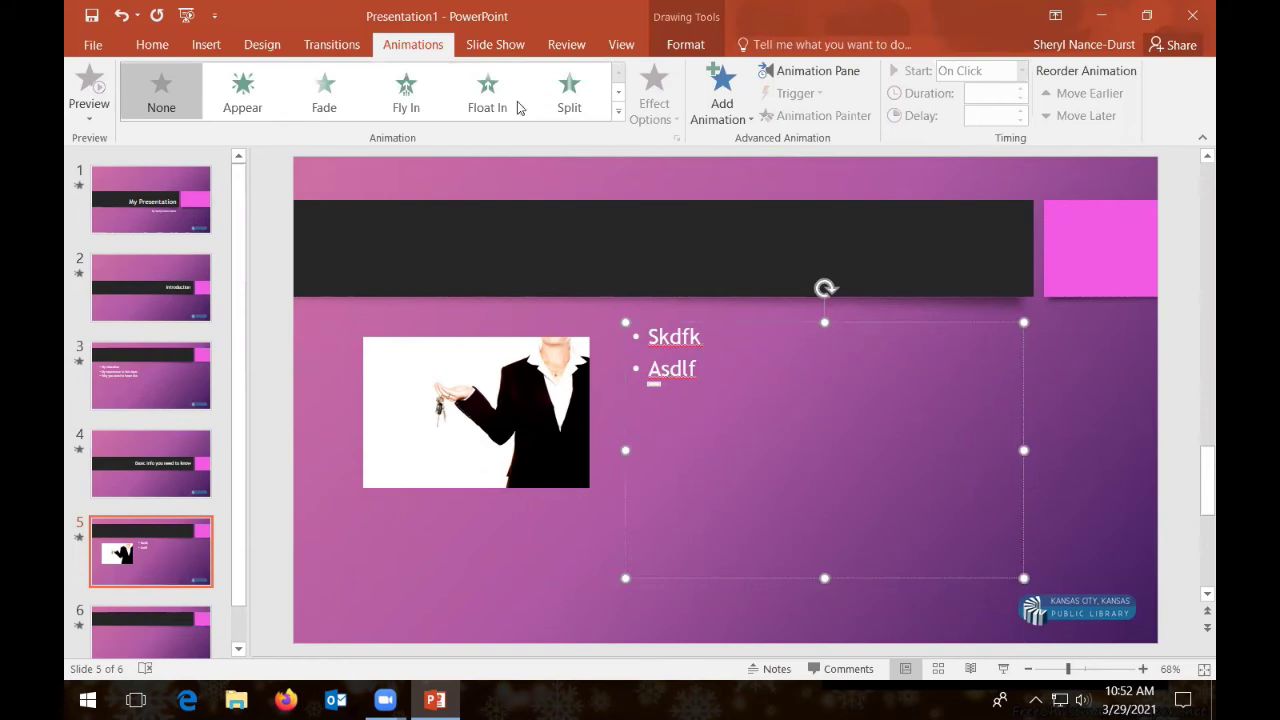
click(618, 92)
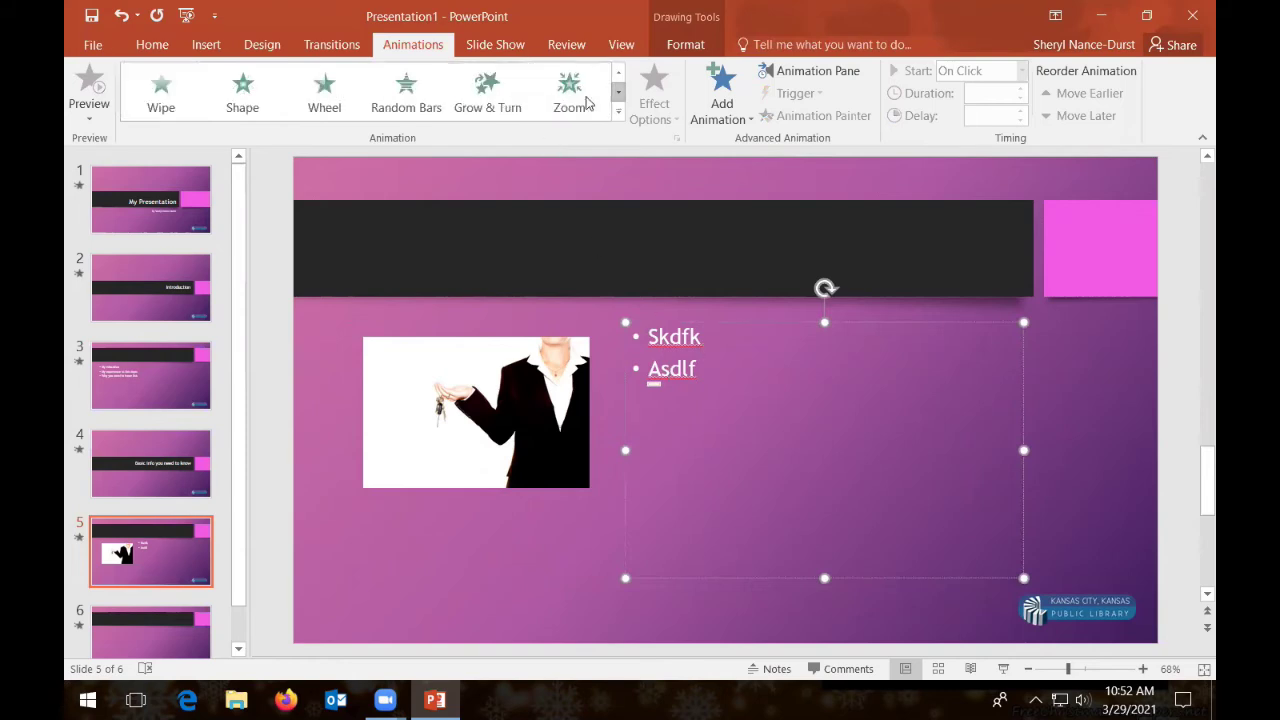
click(505, 112)
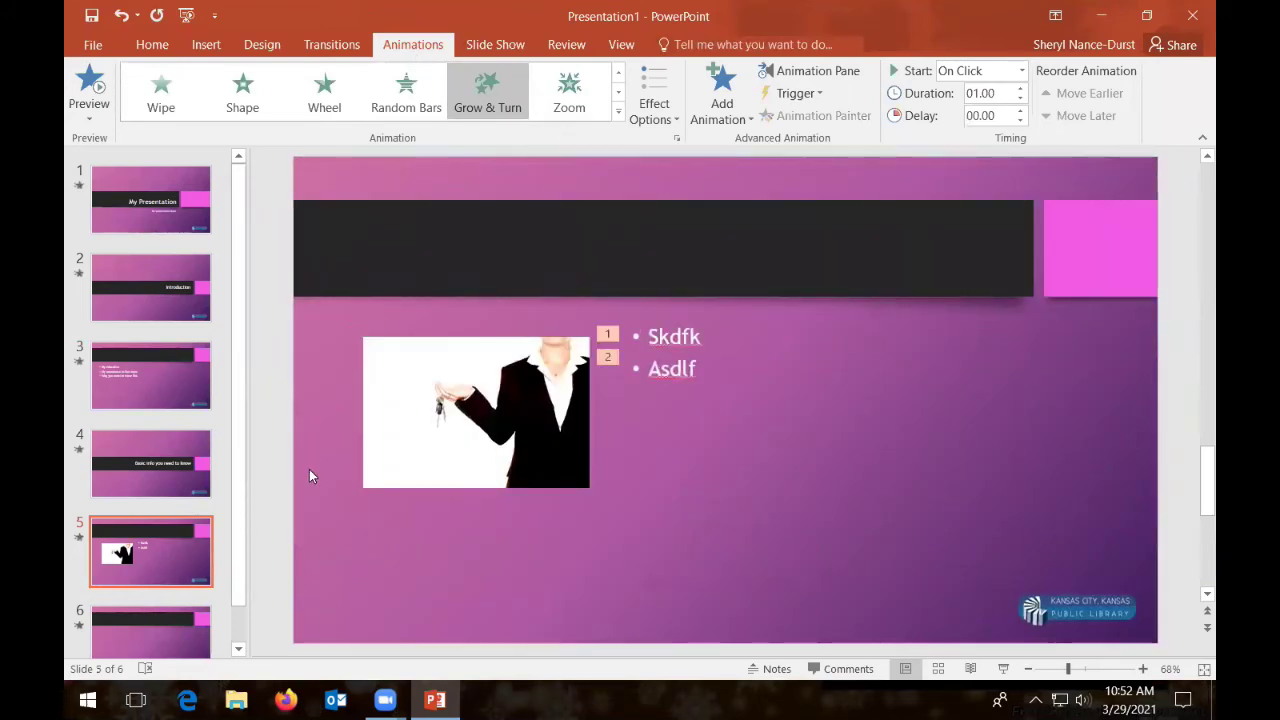
scroll(237, 530, down, 1)
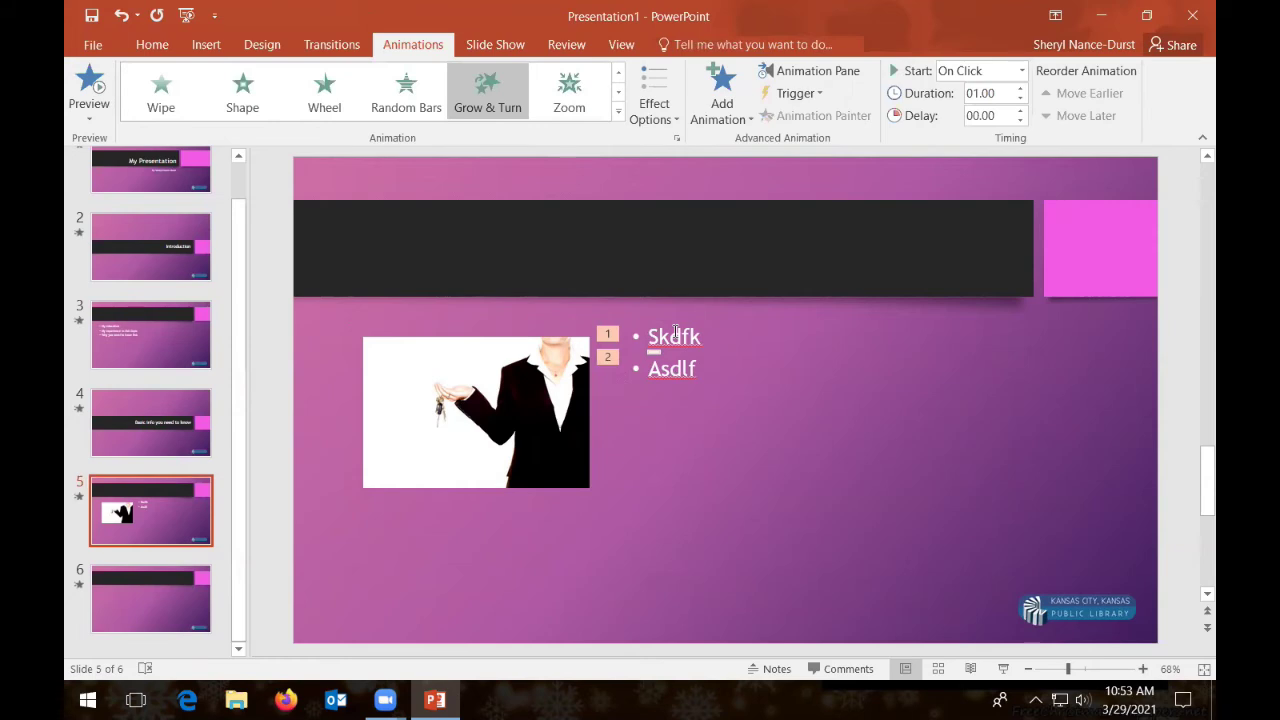
drag(240, 232, 237, 173)
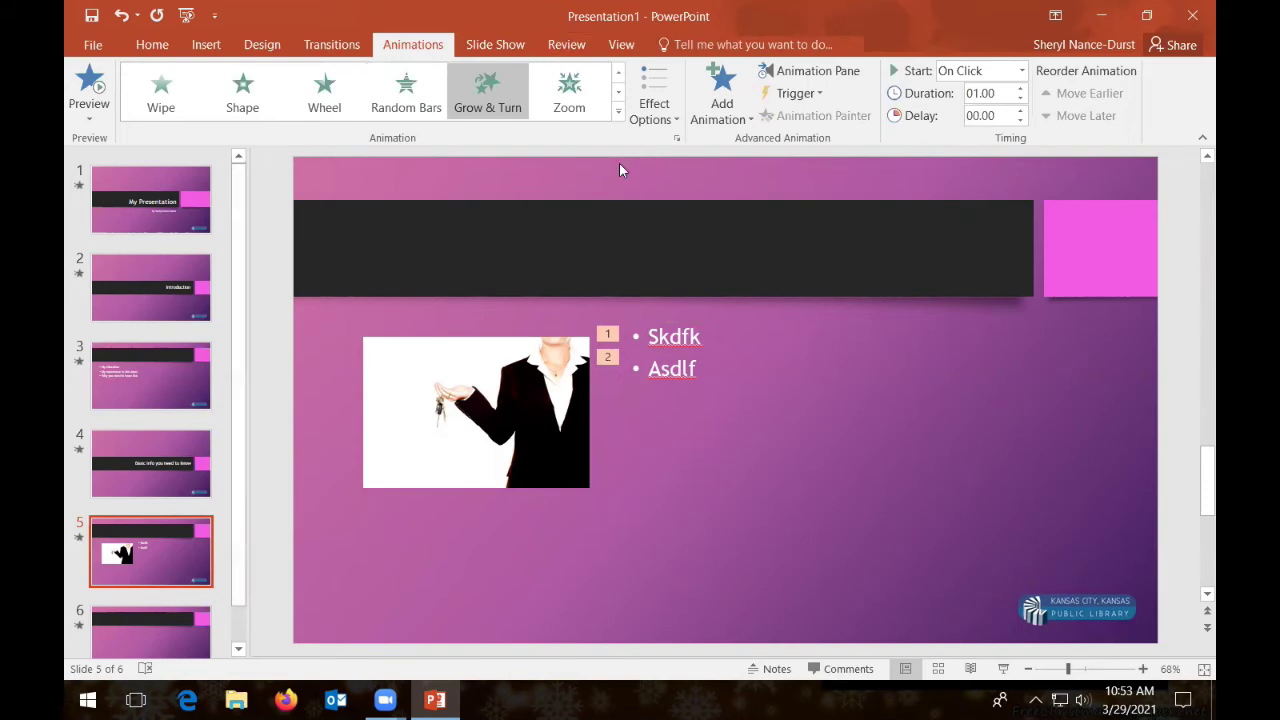
click(621, 44)
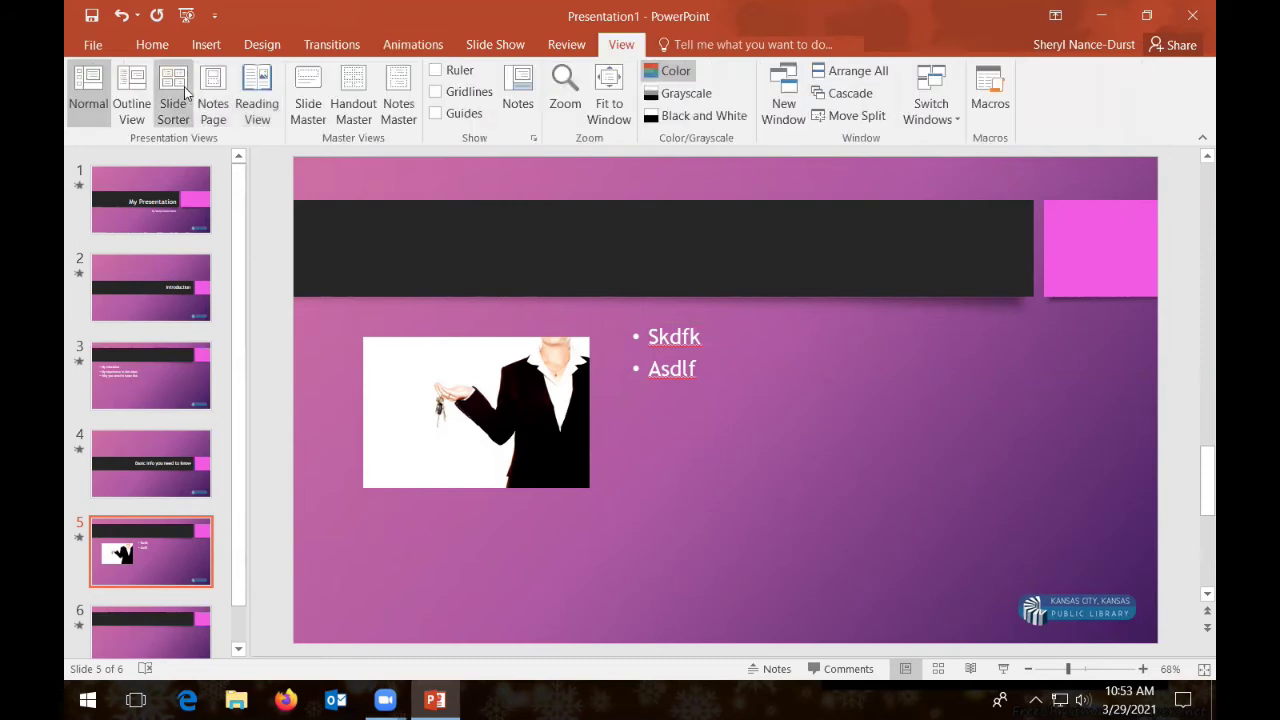
Give the top slide master's body placeholder a Float In animation, then close Master View.
click(308, 95)
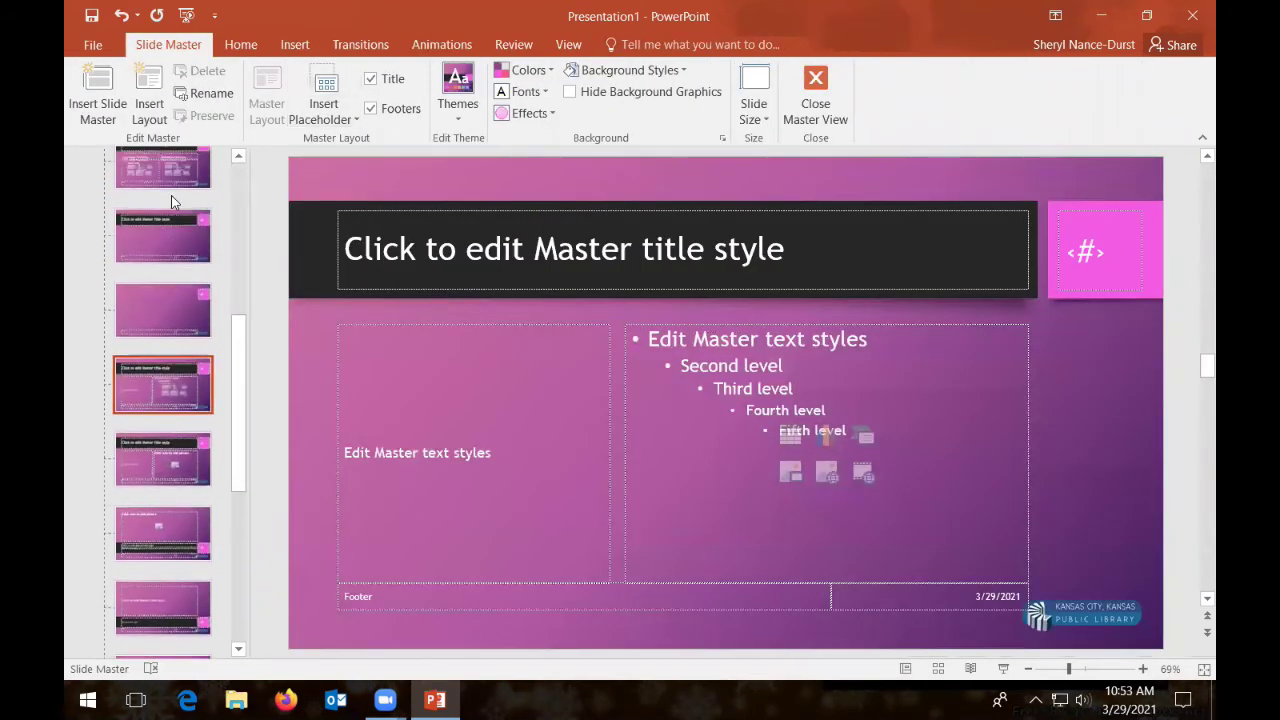
scroll(171, 196, up, 5)
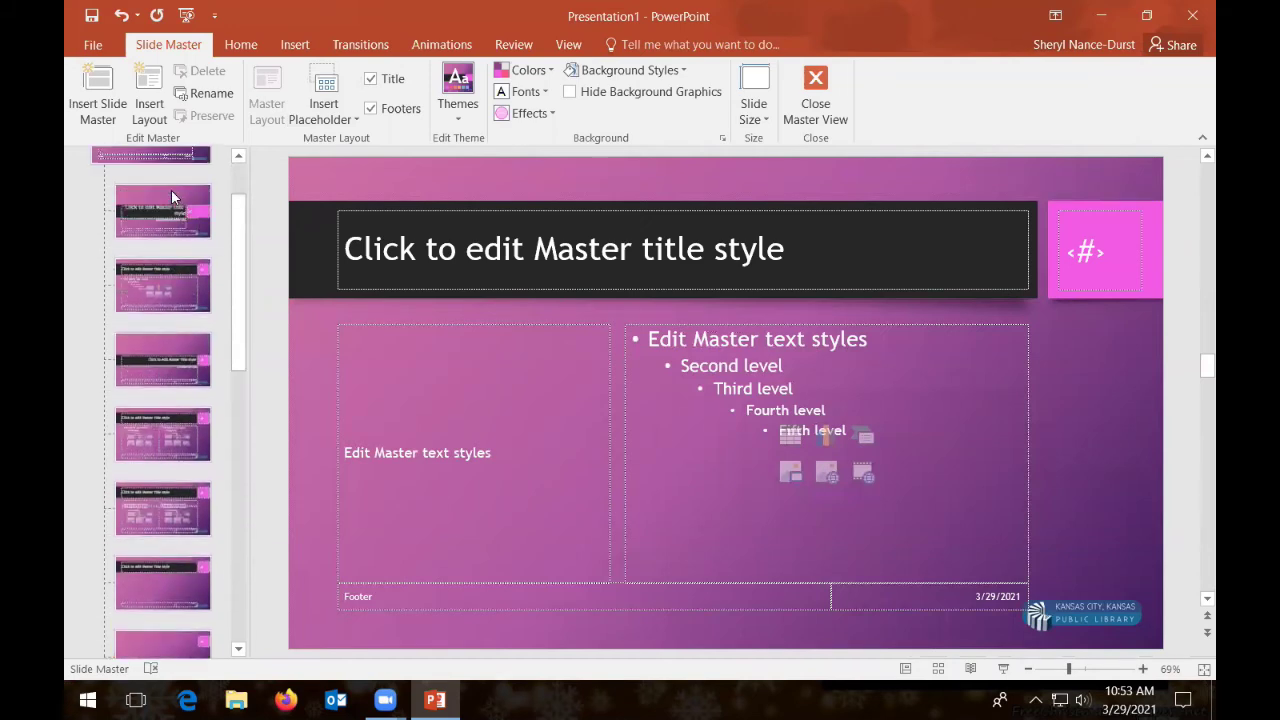
click(175, 198)
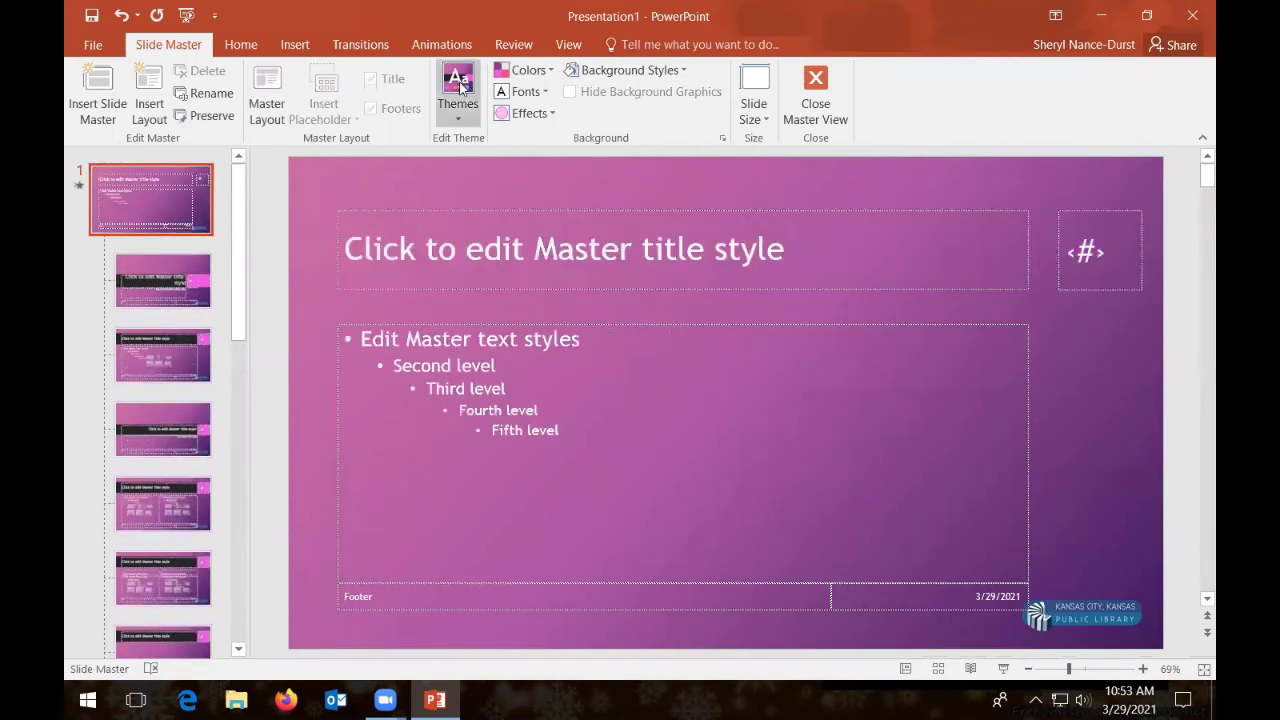
click(486, 365)
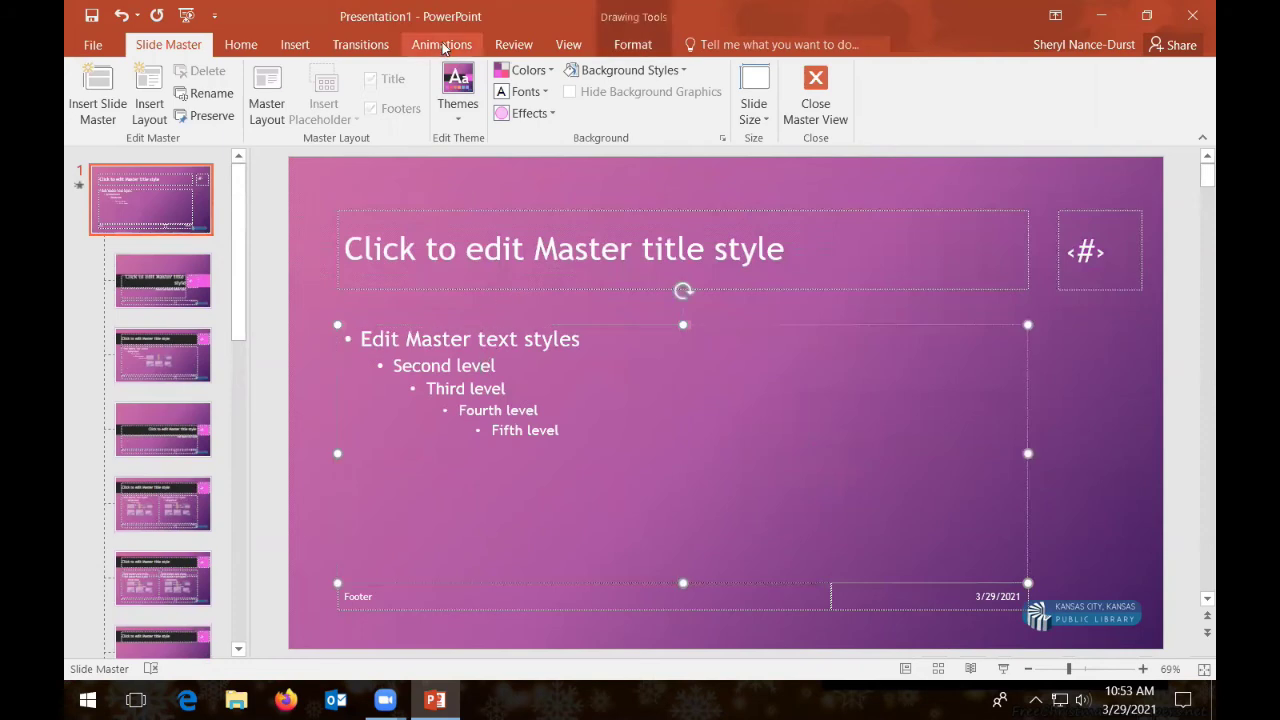
click(441, 44)
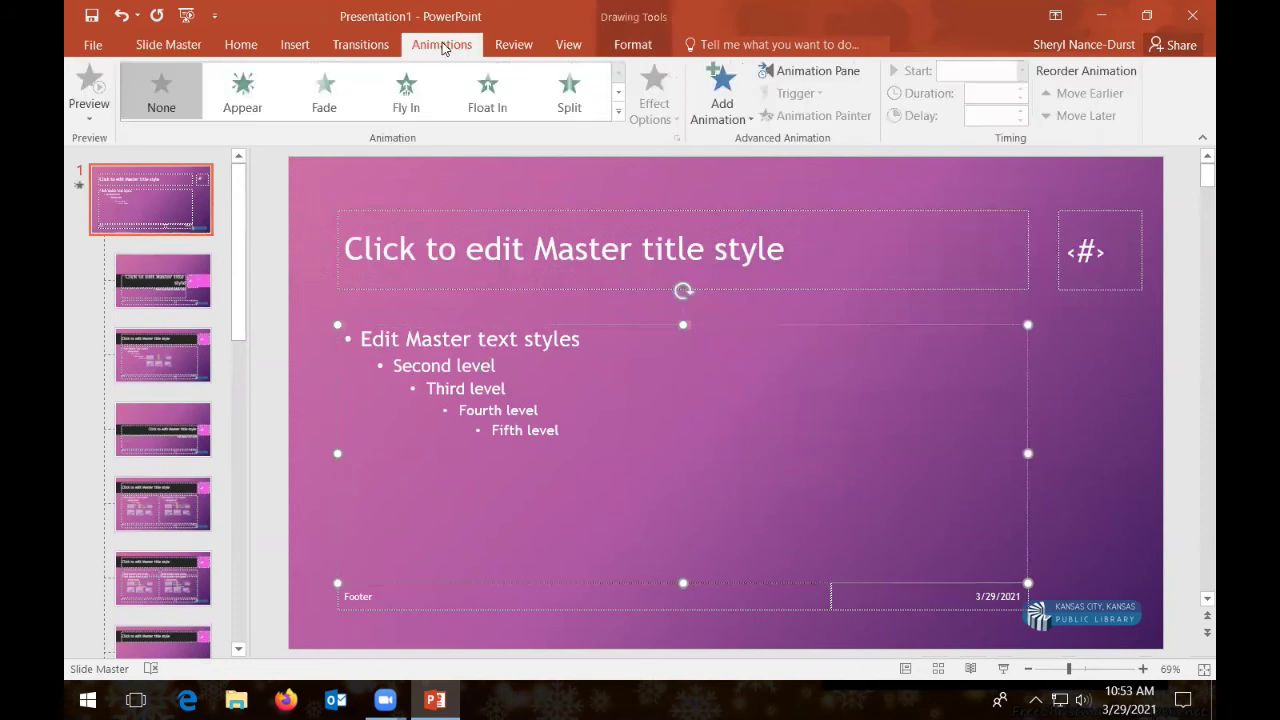
click(492, 91)
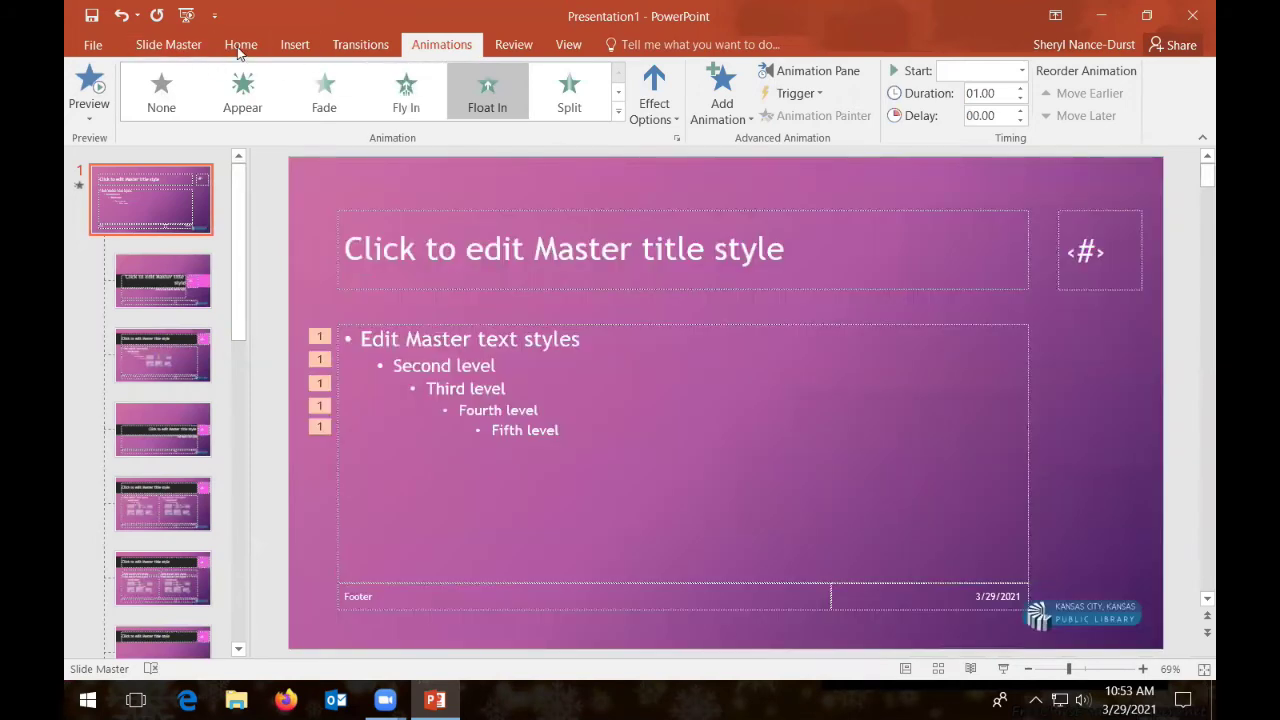
click(168, 44)
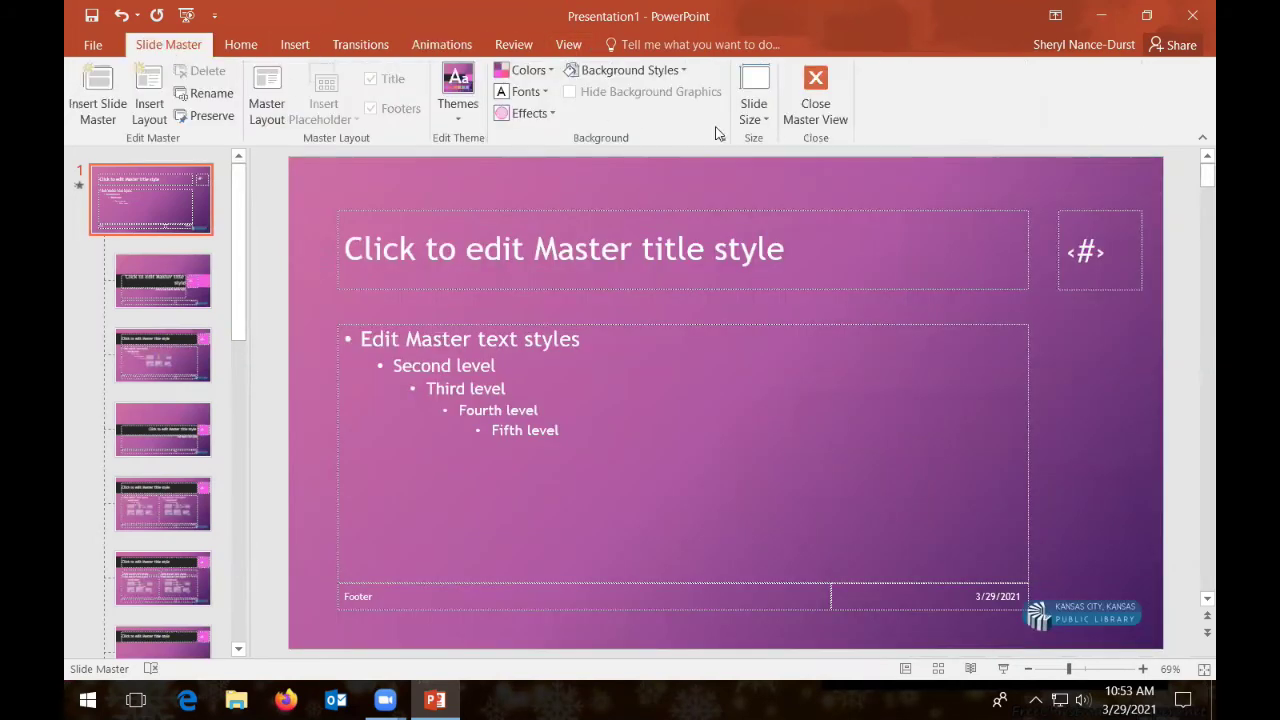
click(812, 95)
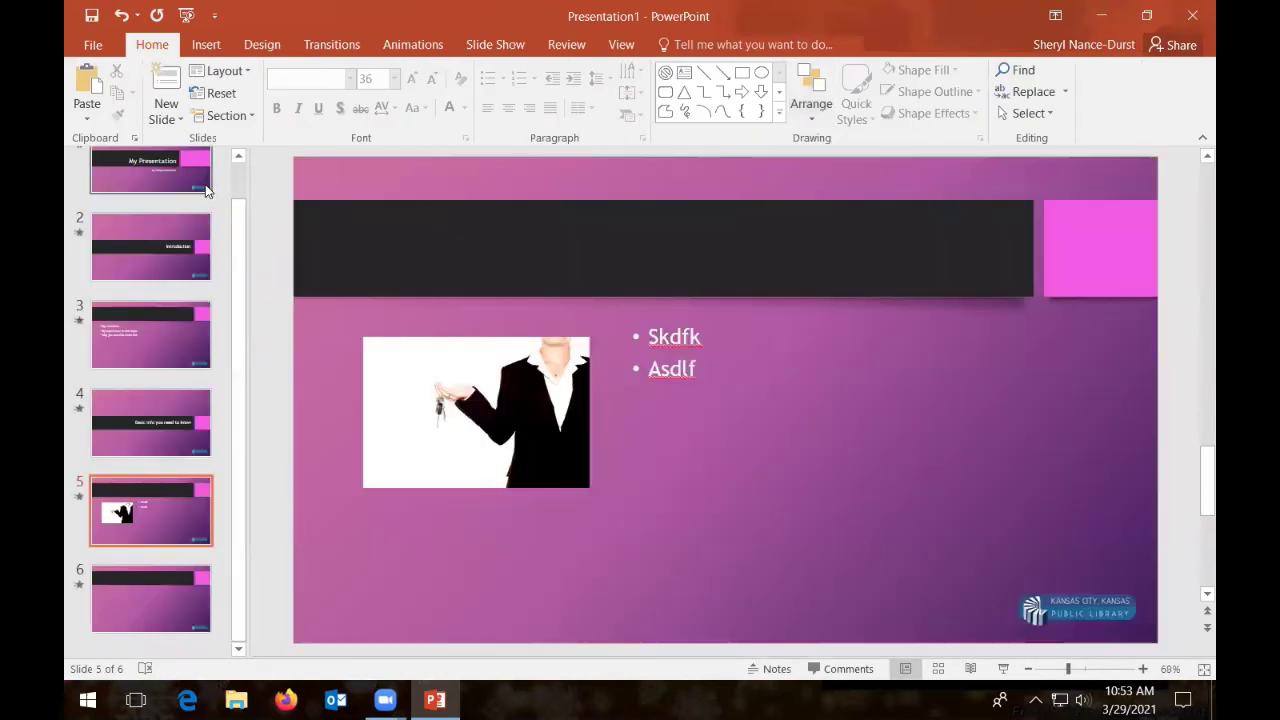
drag(240, 219, 240, 166)
Play the show from the title slide, advancing through Introduction to the bullet slide, then end it.
click(143, 206)
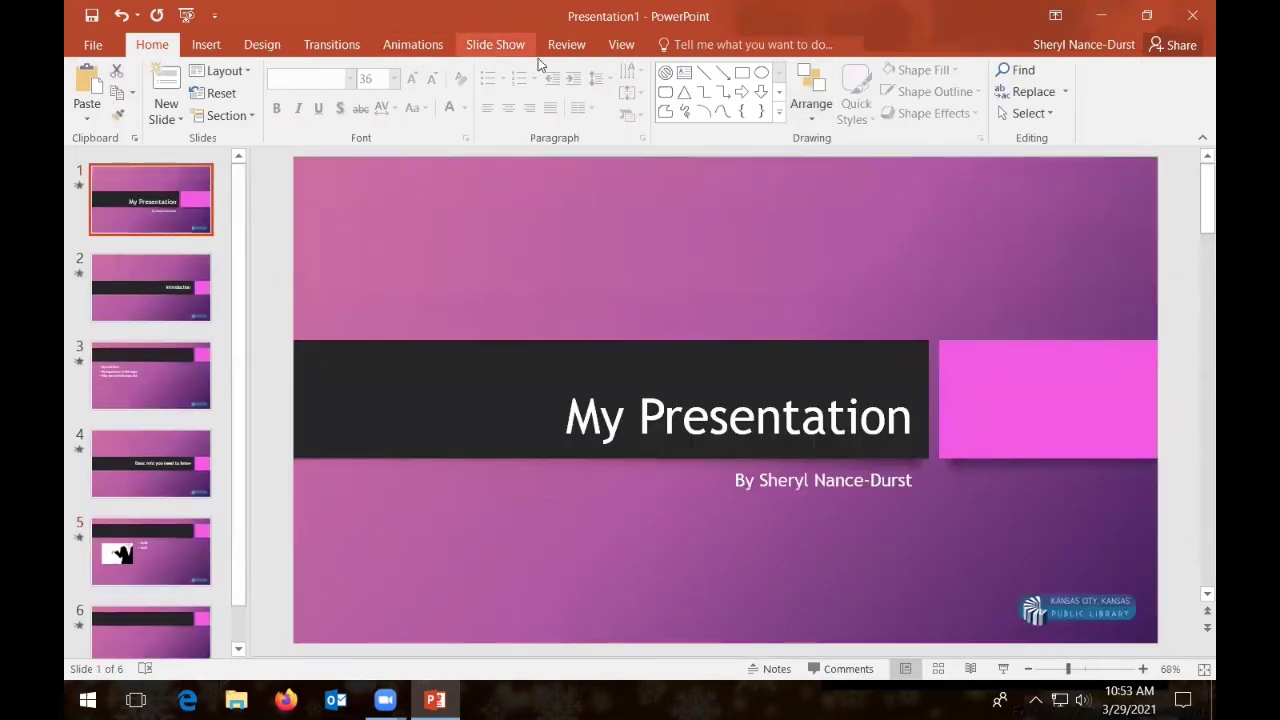
click(516, 46)
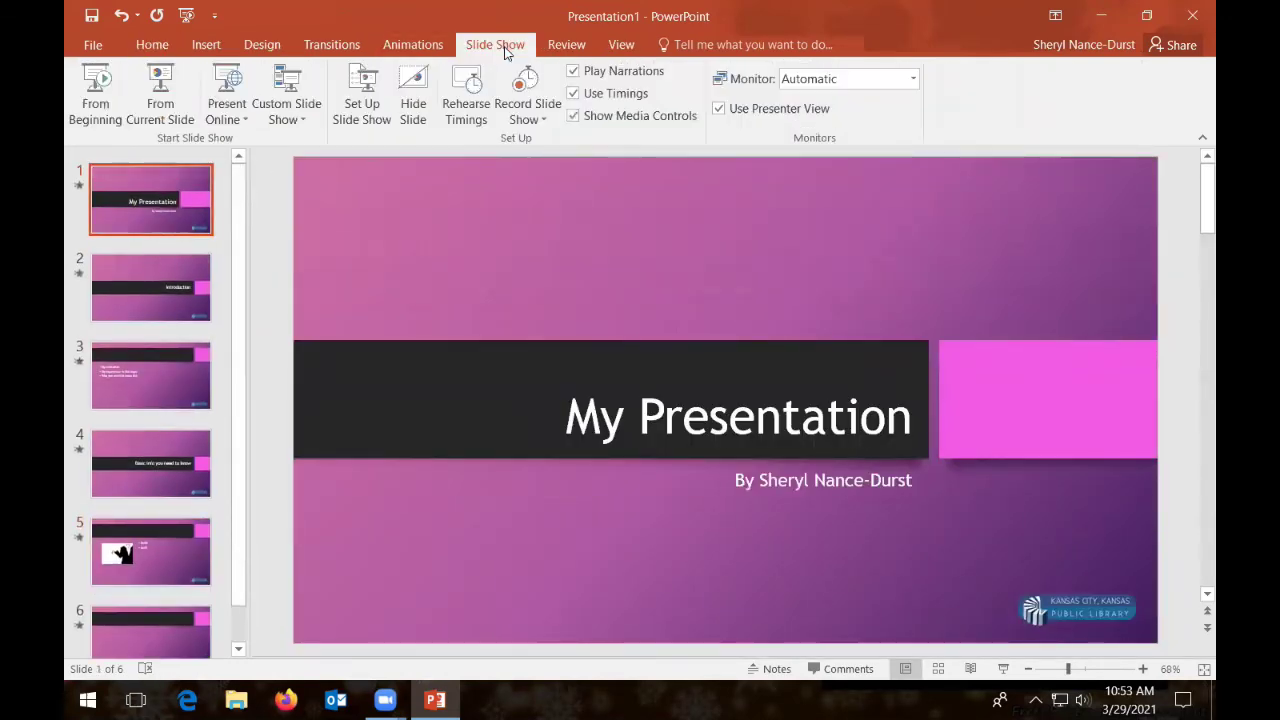
click(96, 95)
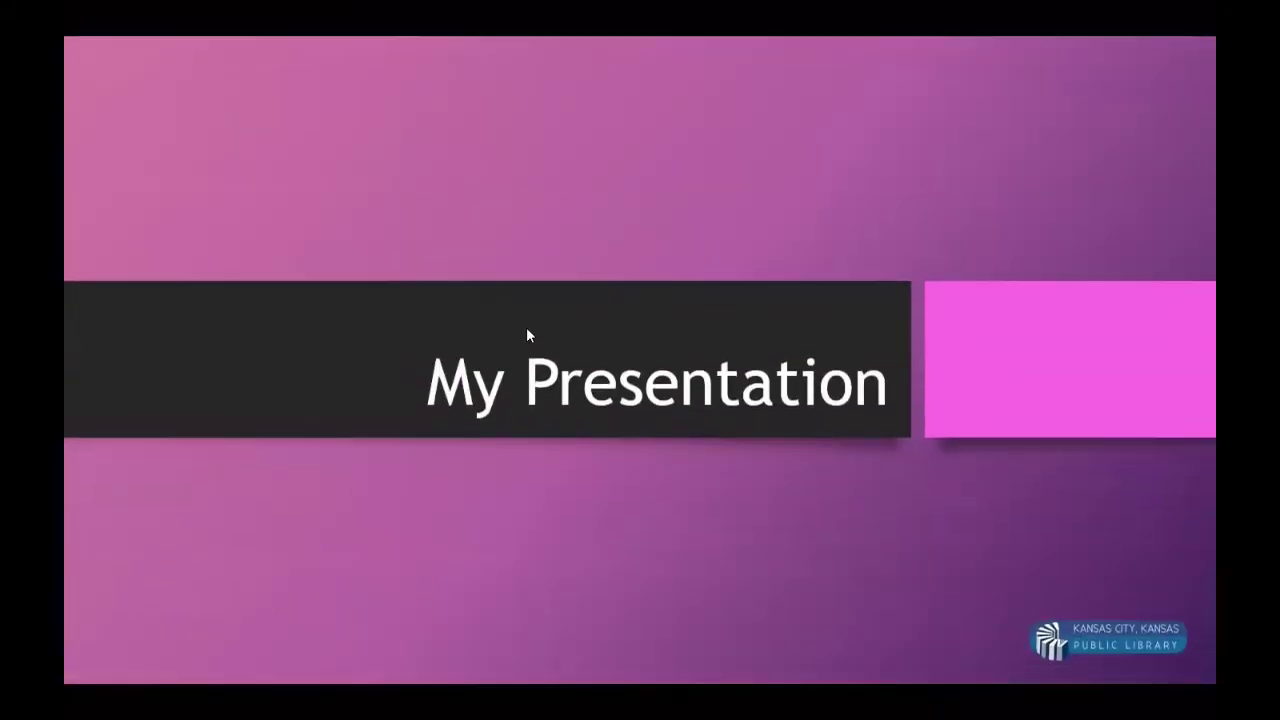
click(1038, 514)
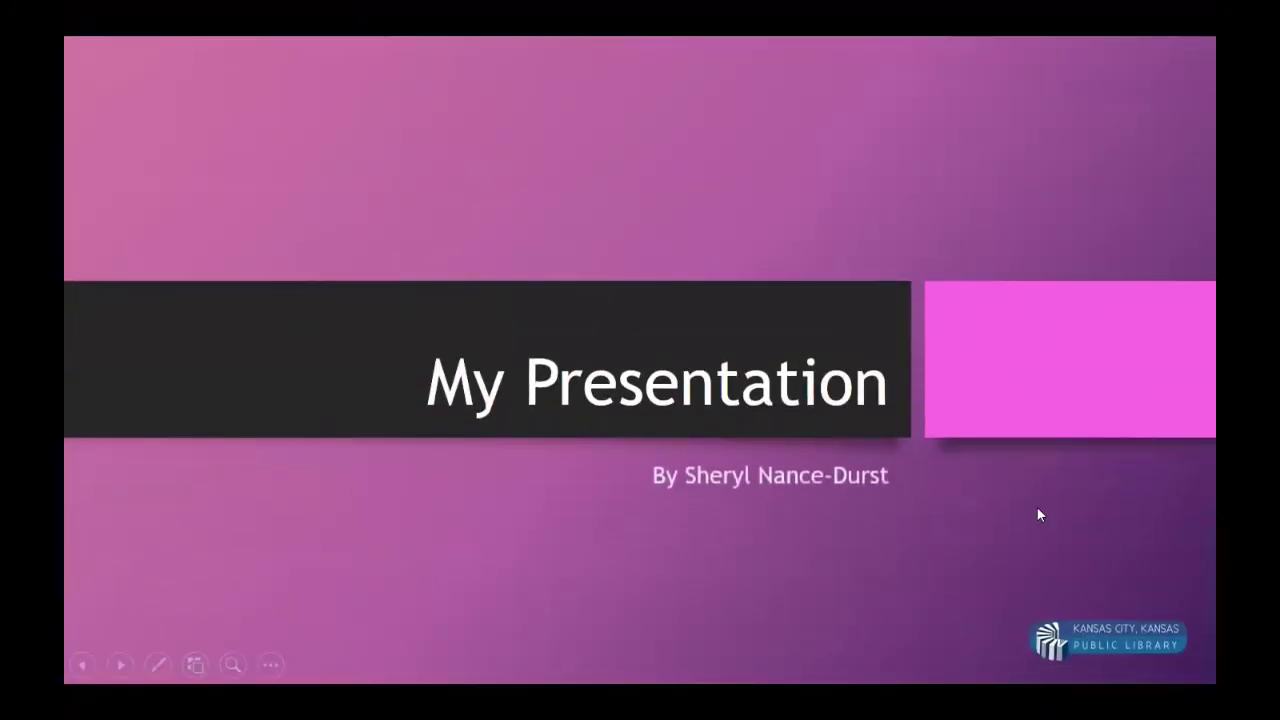
click(1037, 507)
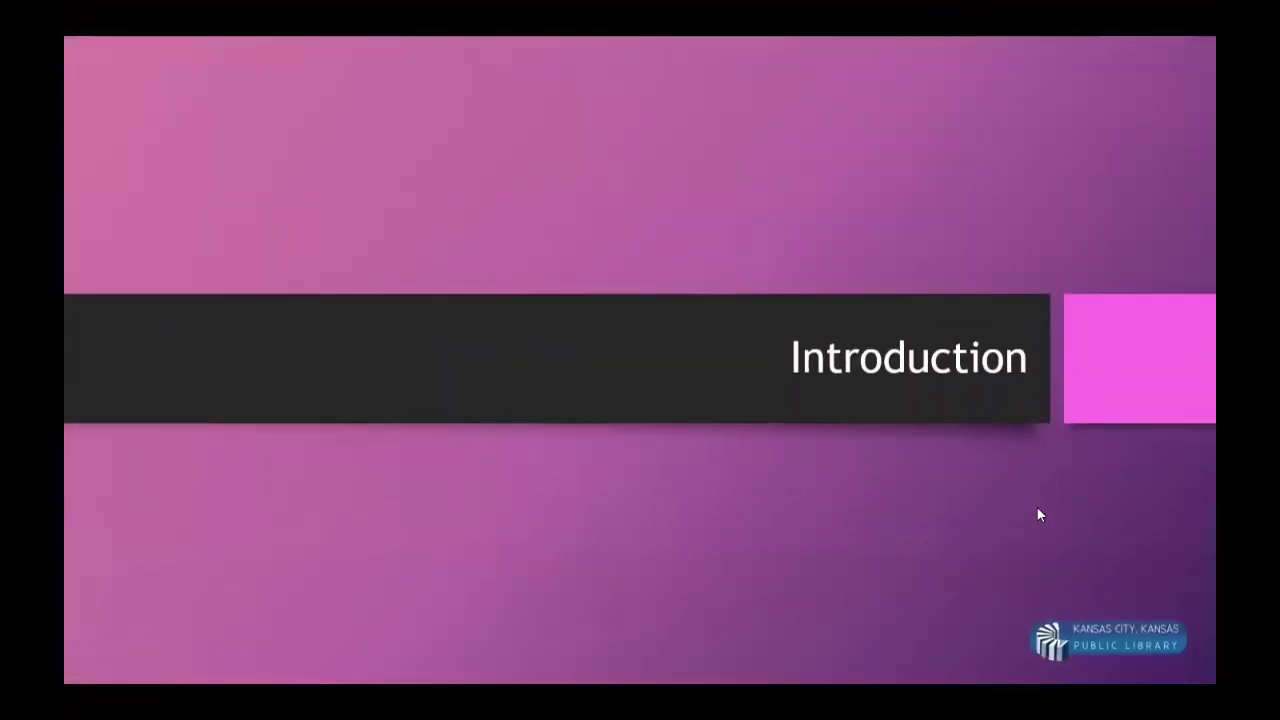
click(1037, 507)
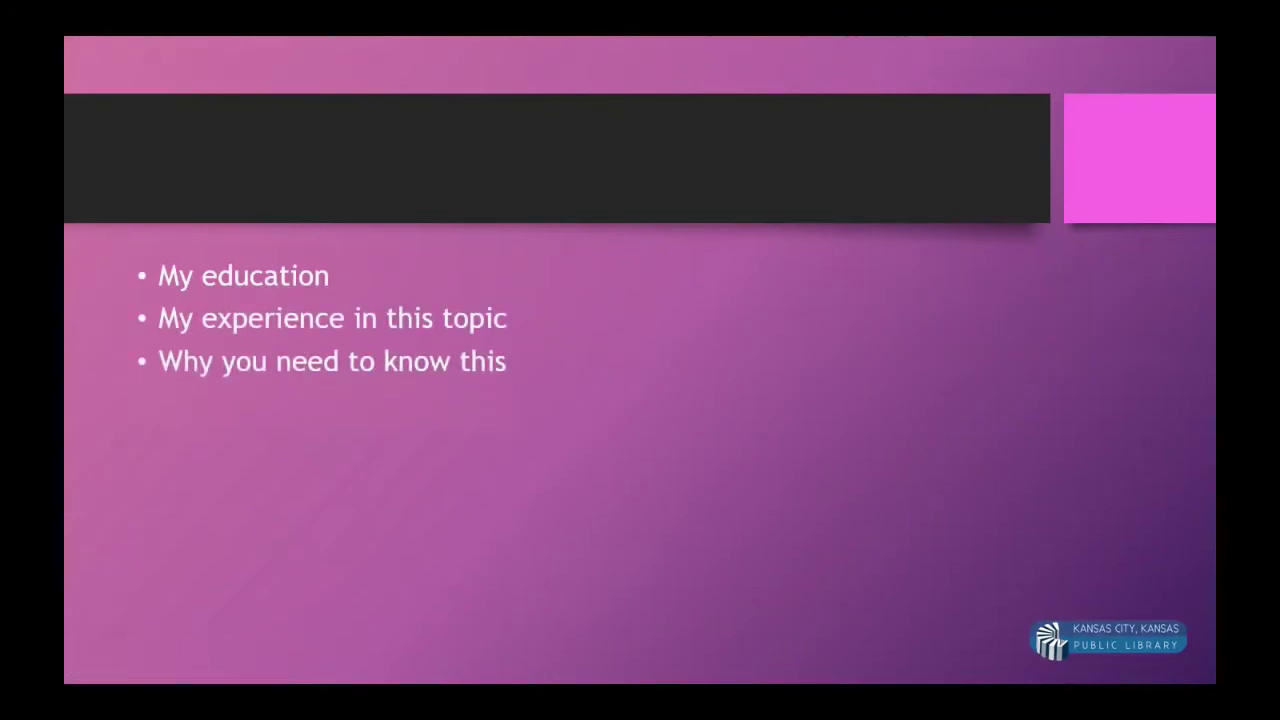
key(Escape)
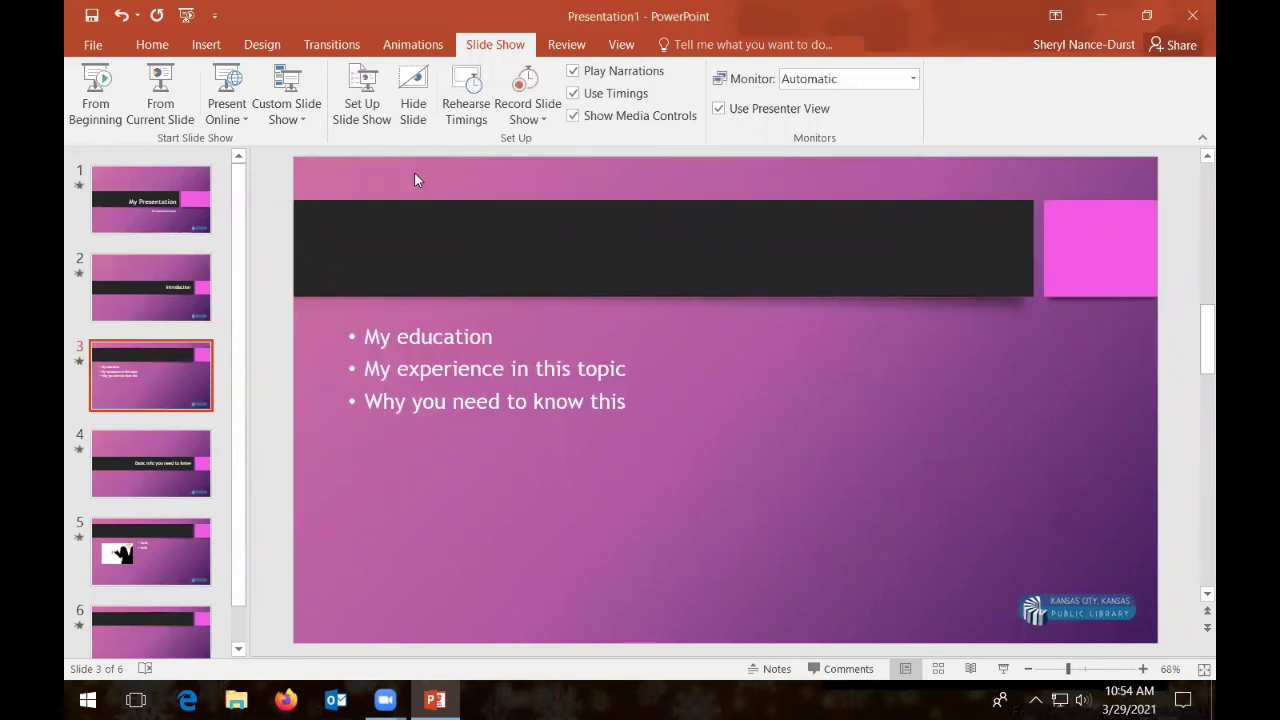
click(623, 45)
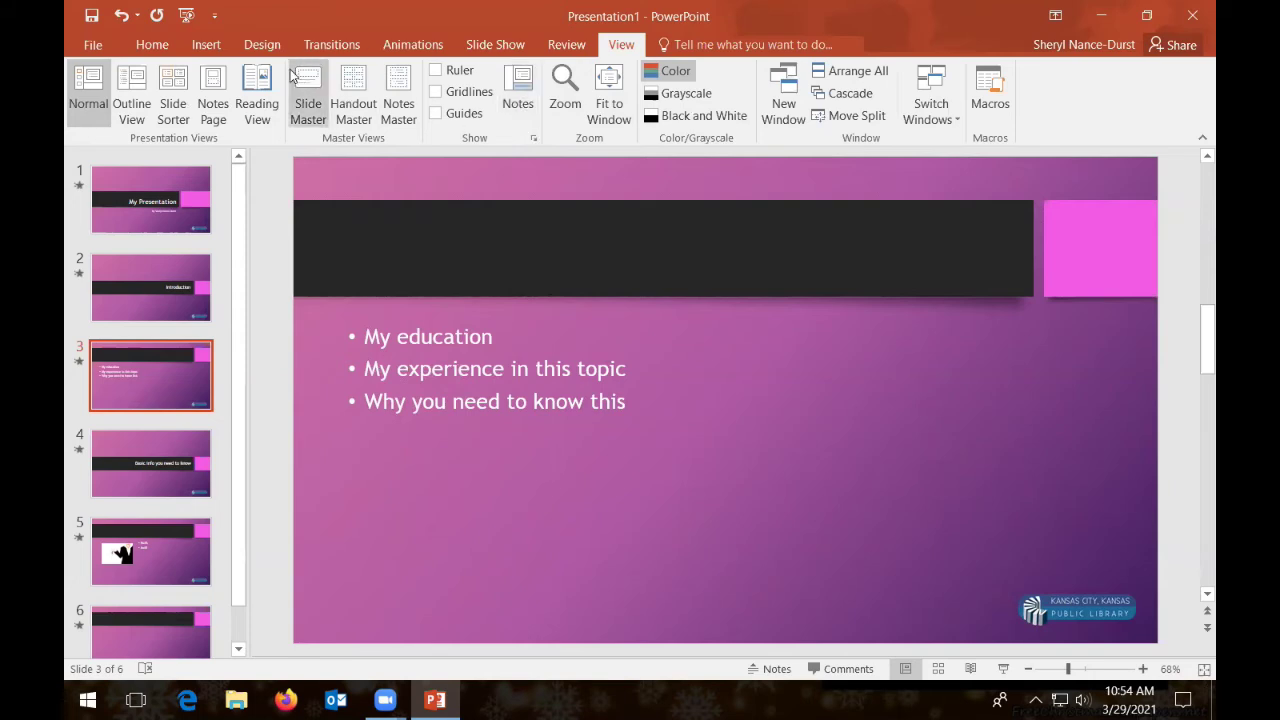
click(412, 44)
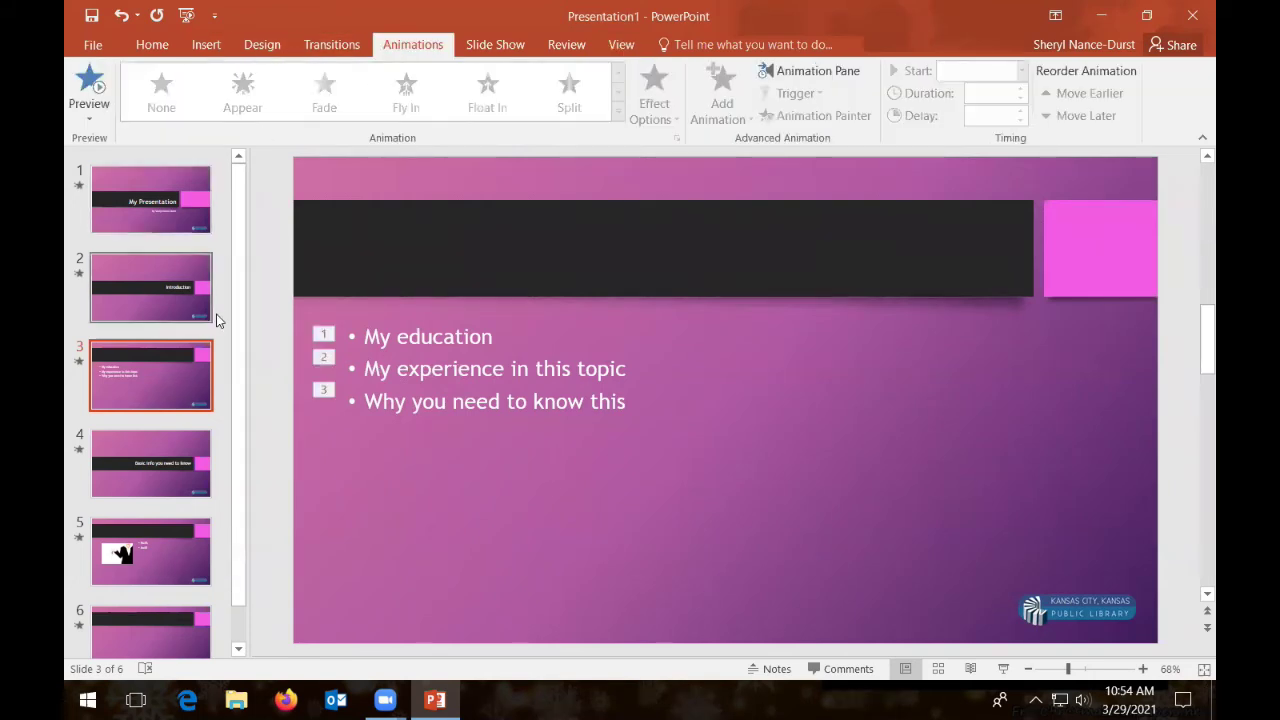
click(488, 428)
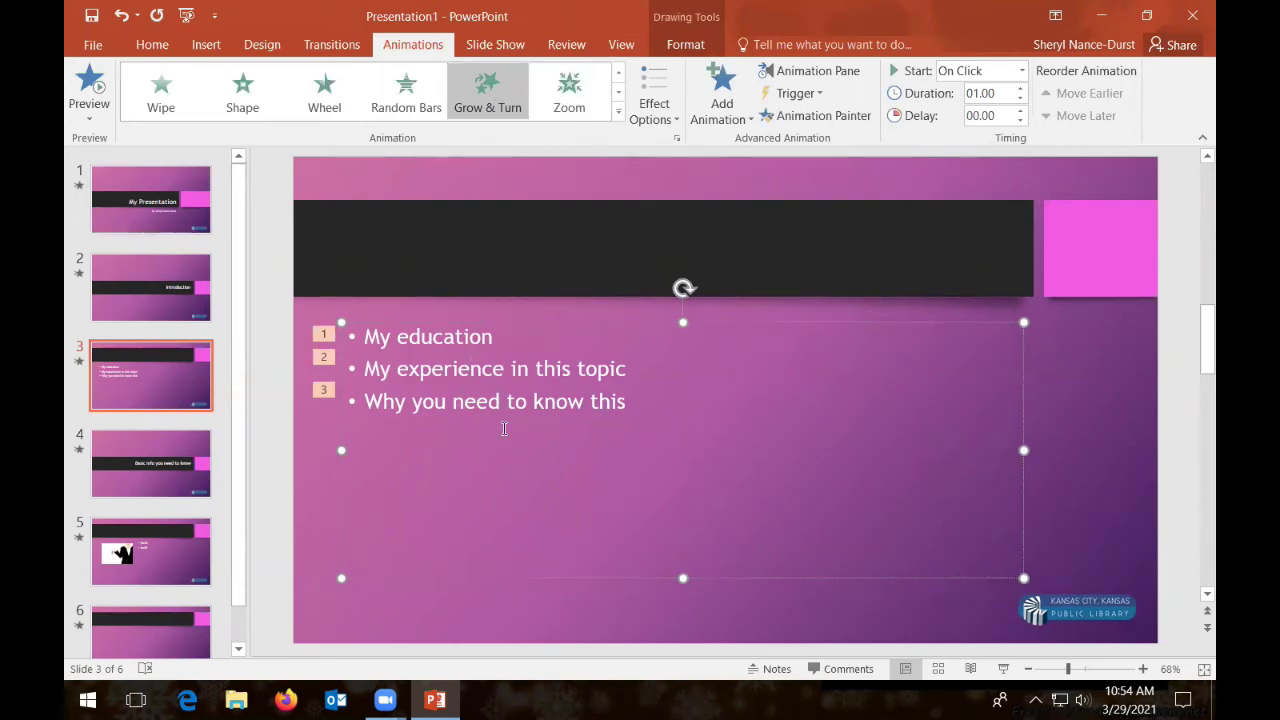
click(618, 74)
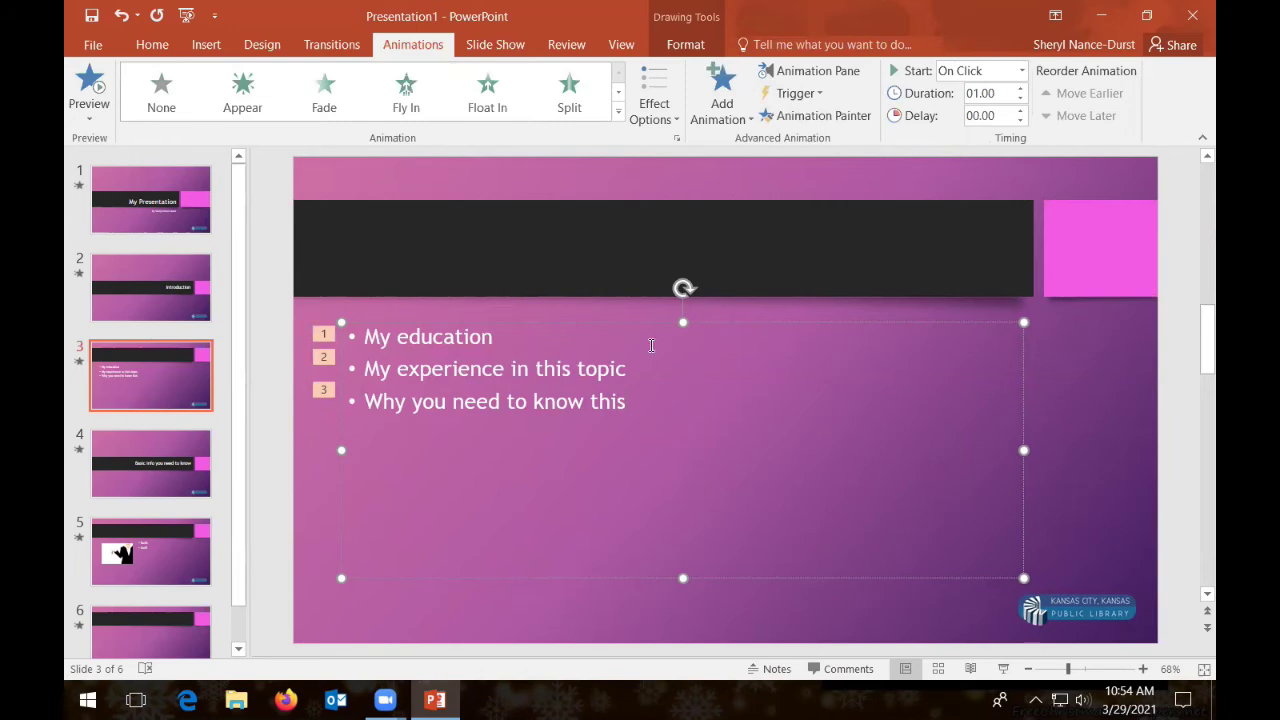
click(505, 46)
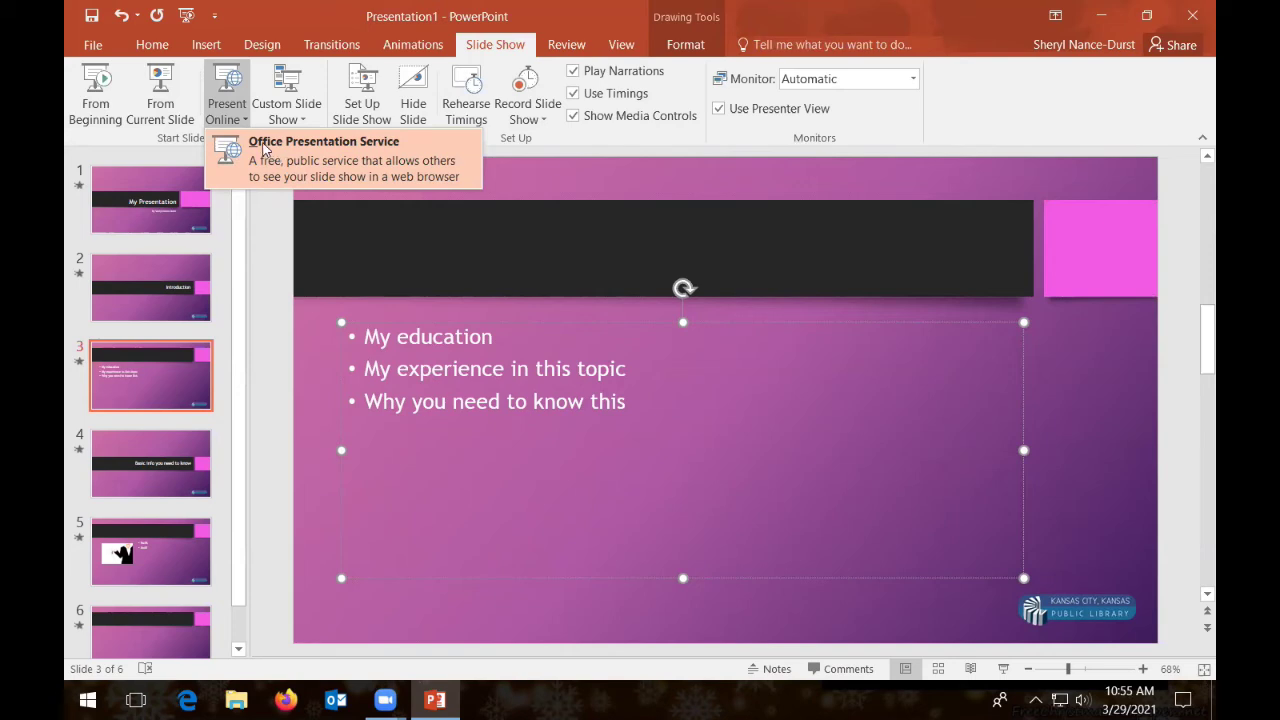
click(300, 105)
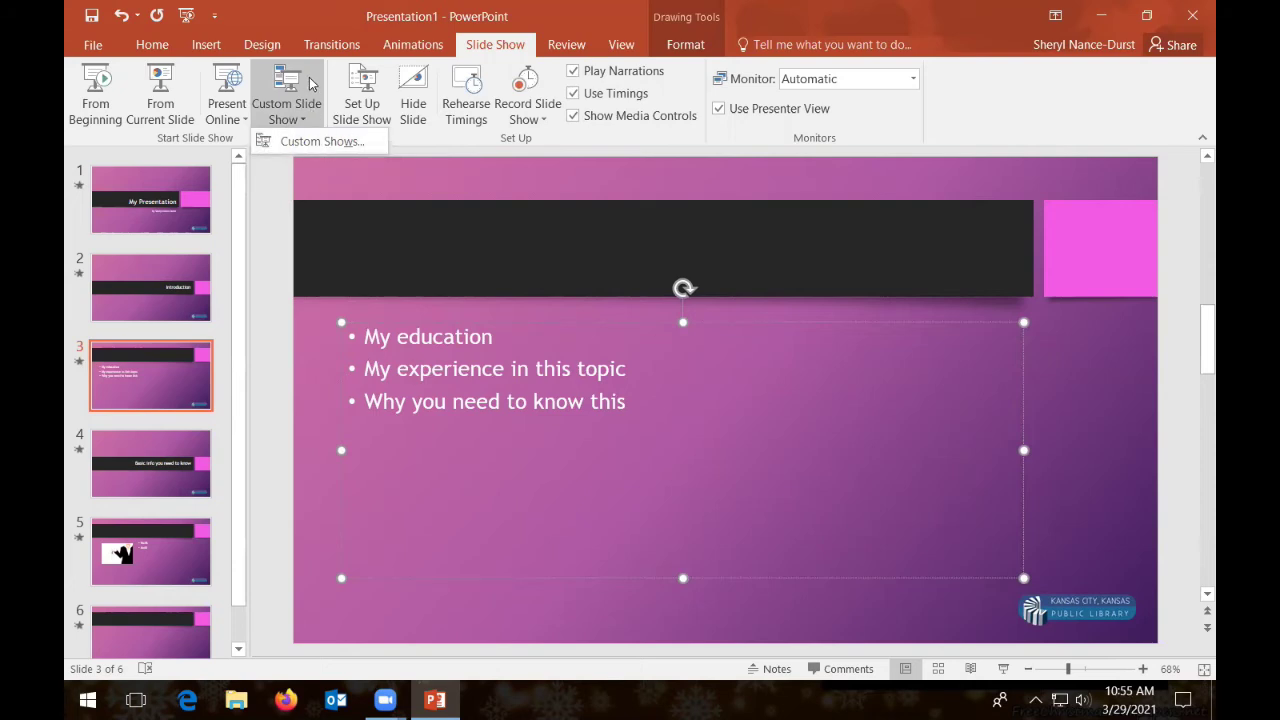
click(408, 86)
click(408, 86)
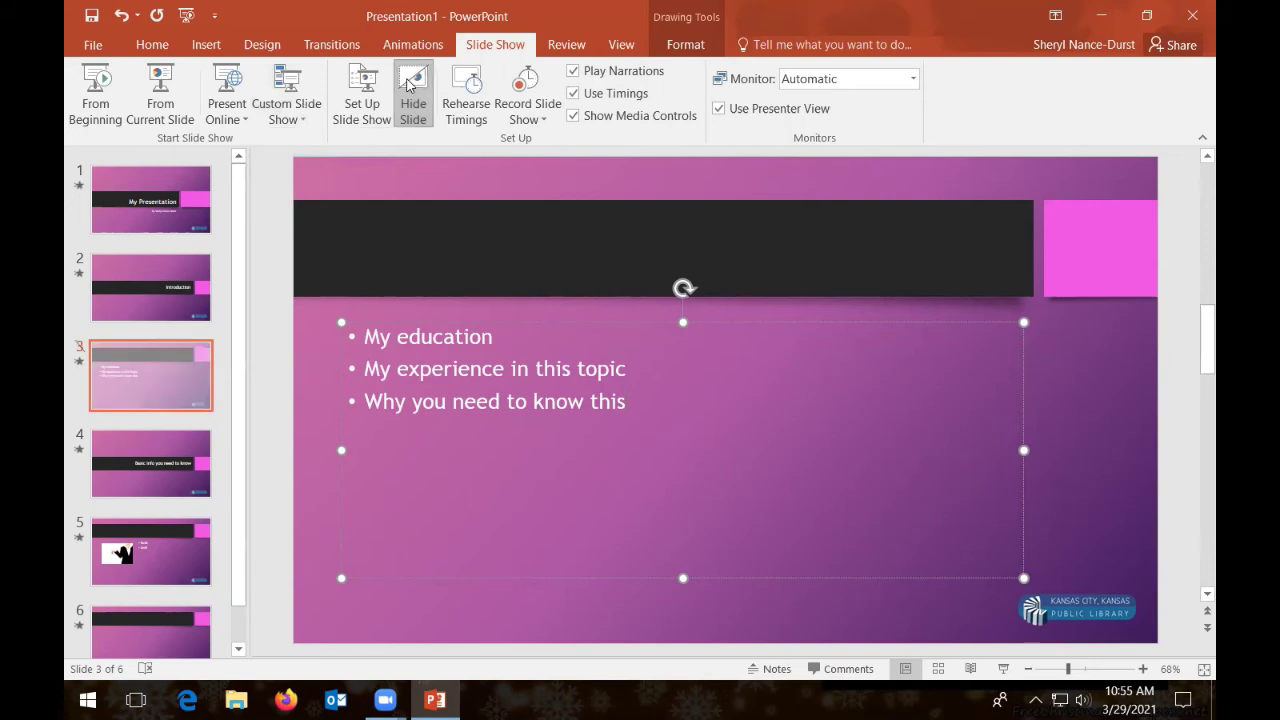
click(424, 104)
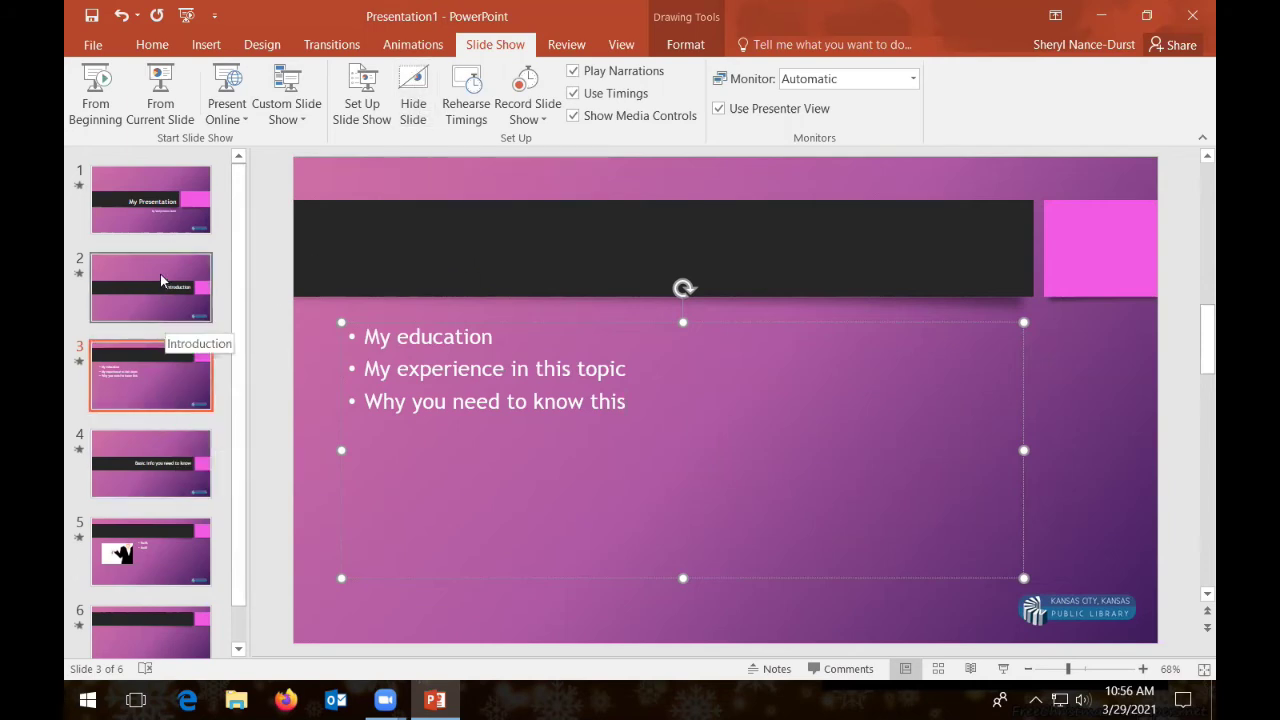
click(149, 300)
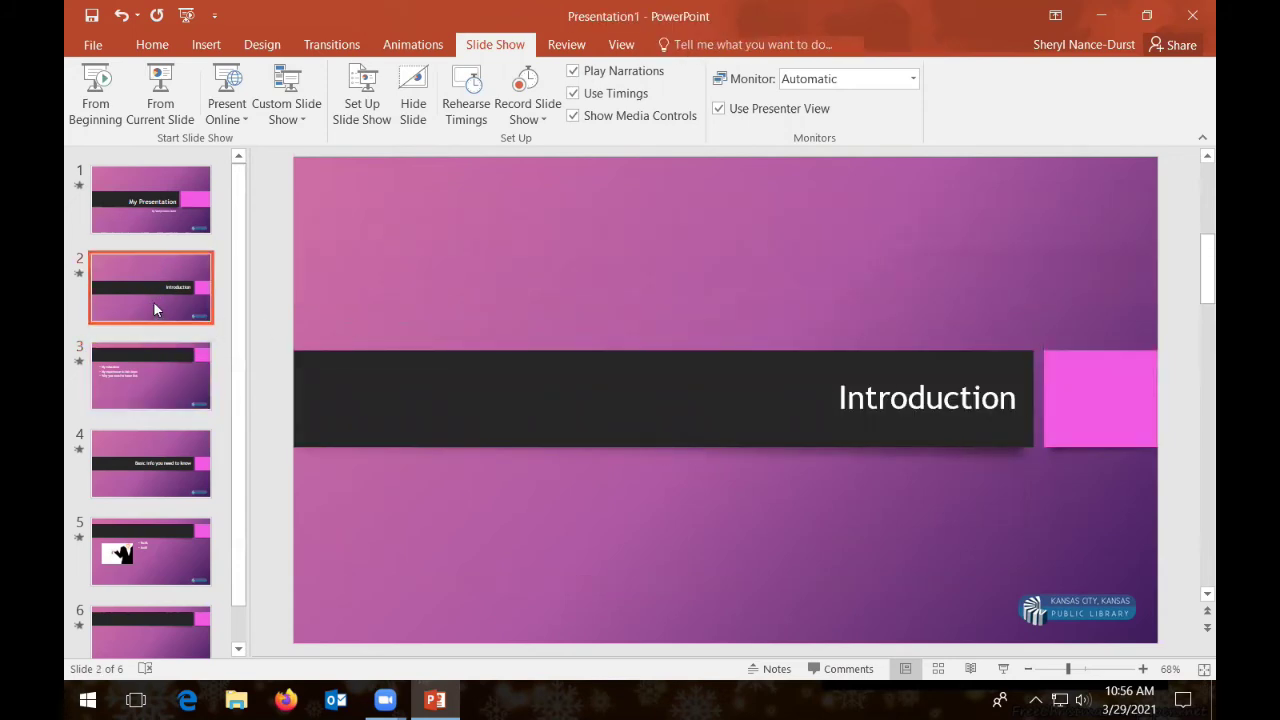
click(413, 95)
click(165, 372)
click(413, 95)
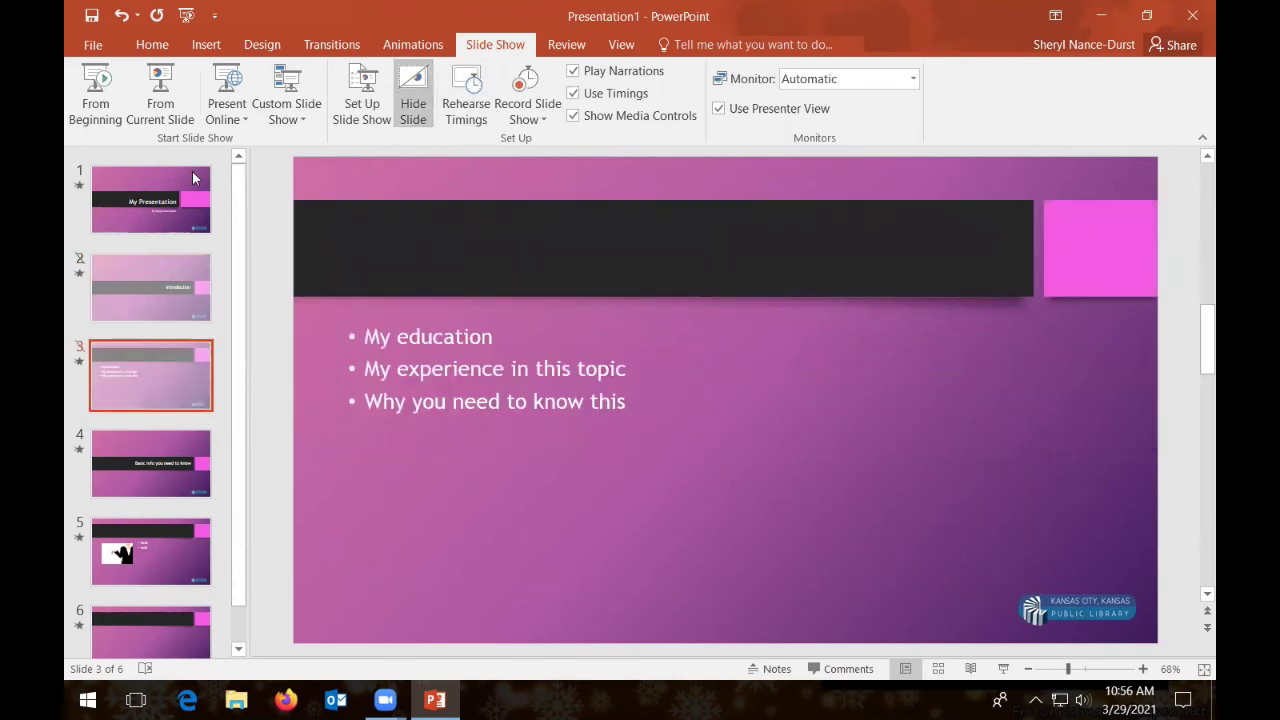
click(118, 203)
click(160, 450)
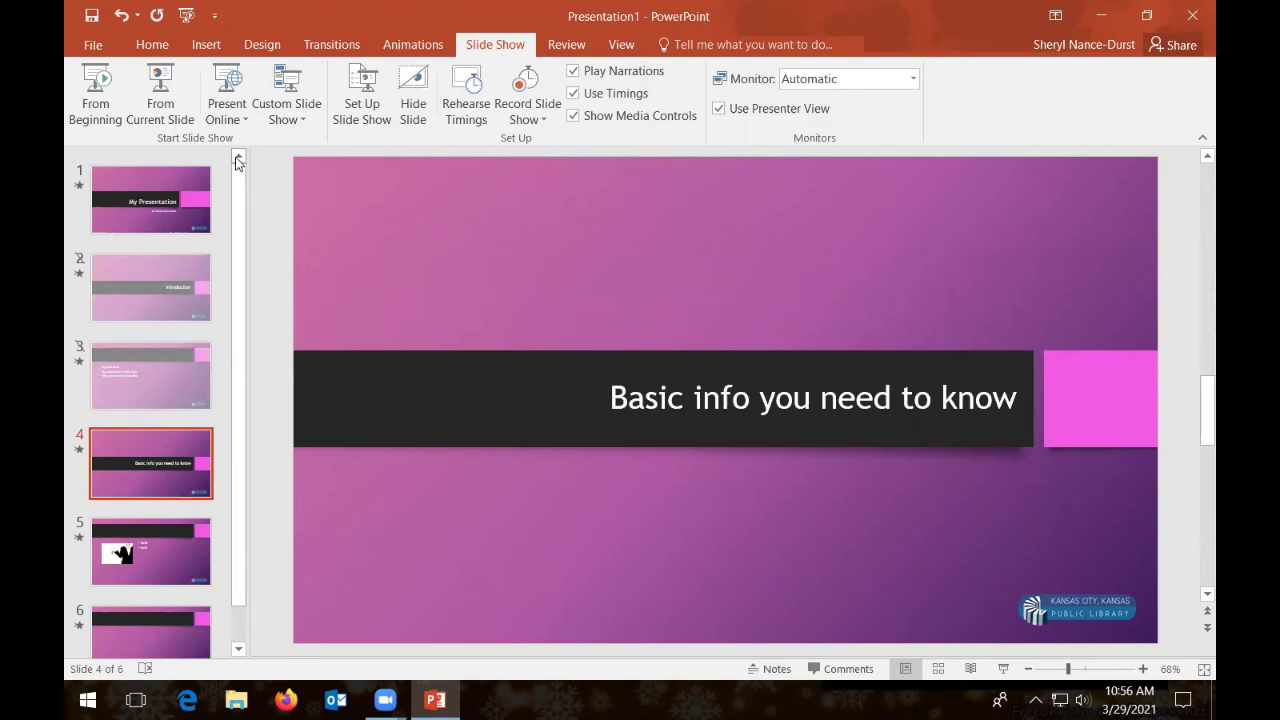
click(150, 290)
click(192, 366)
click(413, 105)
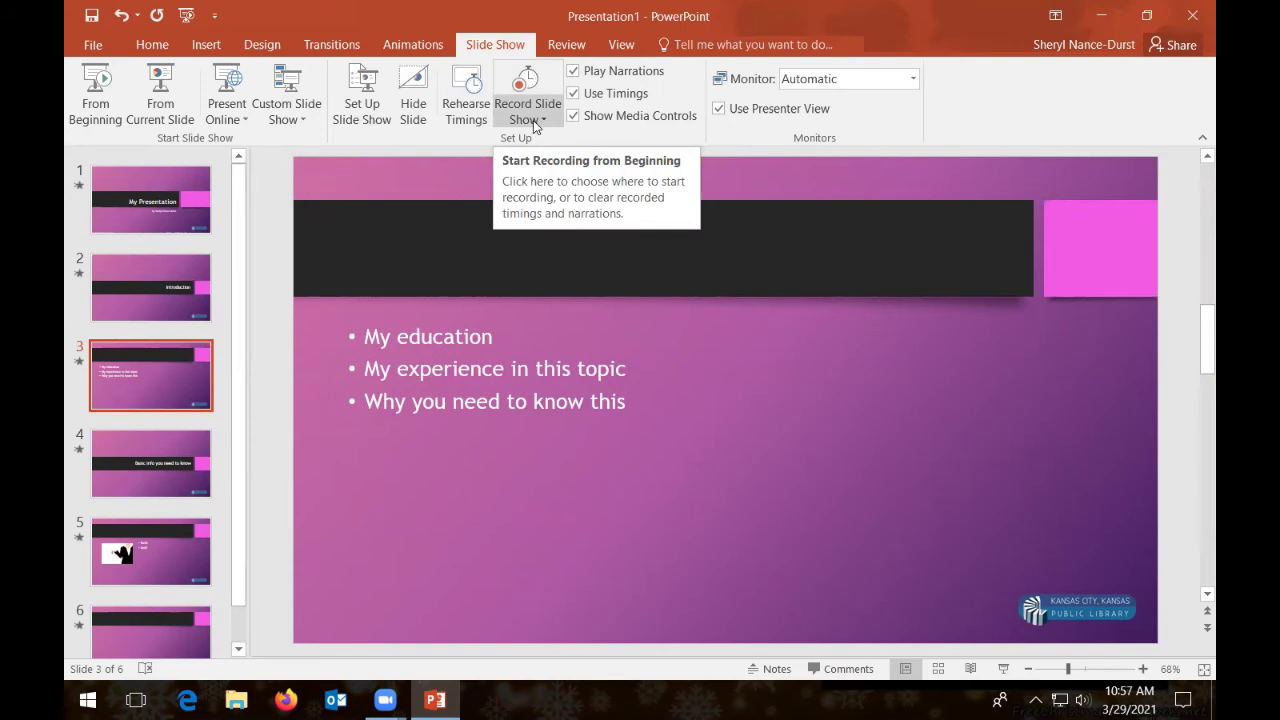
Switch the ribbon to the Review tools for proofing and comments.
click(566, 45)
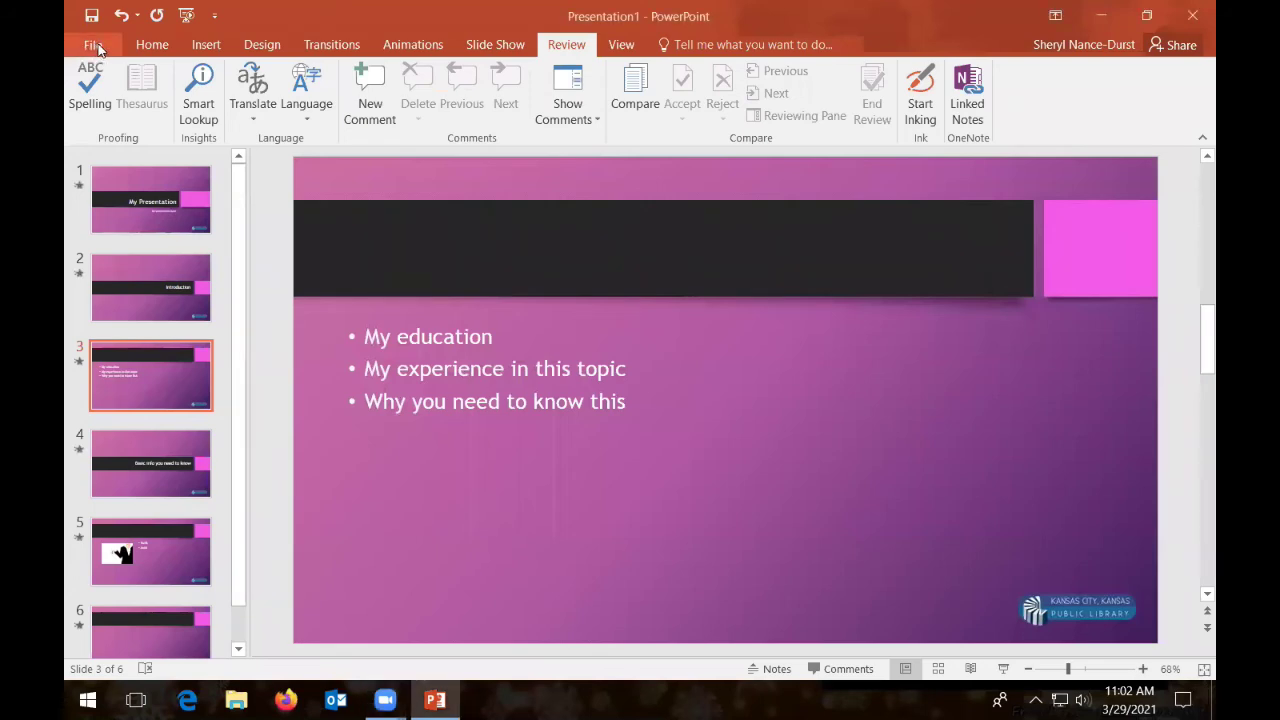
From the File menu, reach the Print screen previewing slide 3 of 6.
click(95, 46)
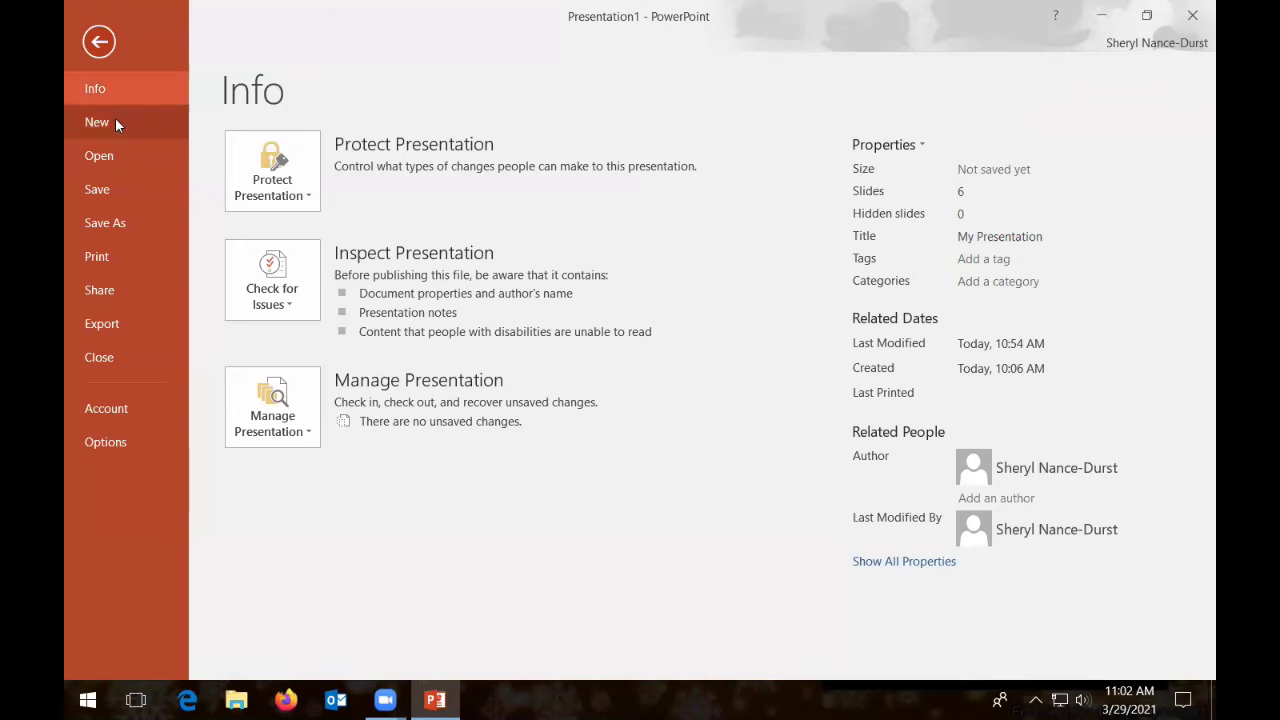
click(120, 190)
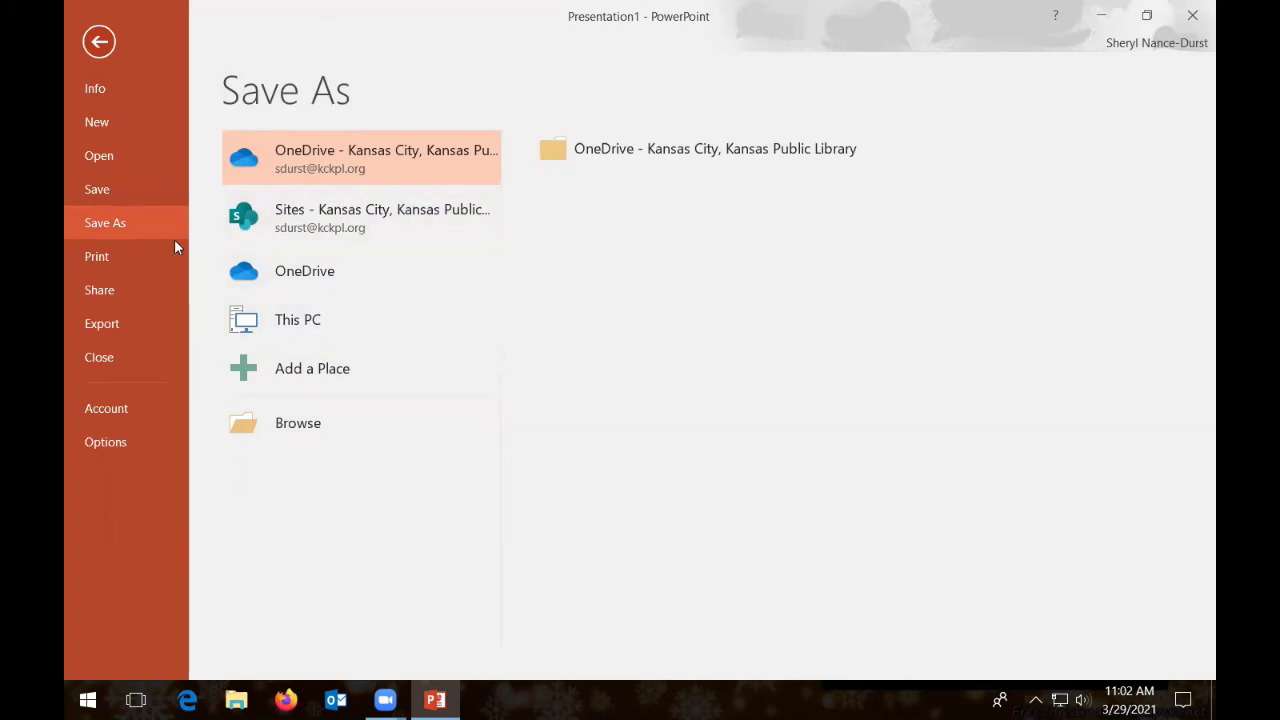
click(96, 258)
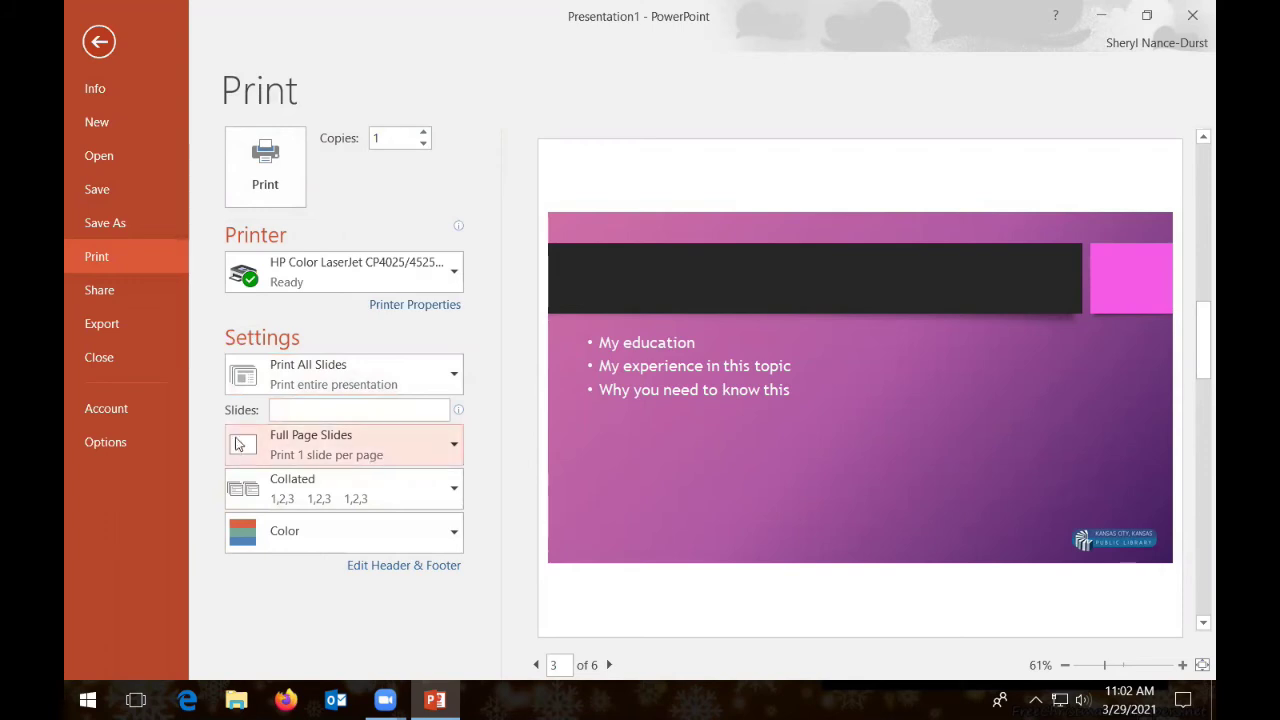
Change the print layout from Full Page Slides to Notes Pages, then to Outline.
click(456, 446)
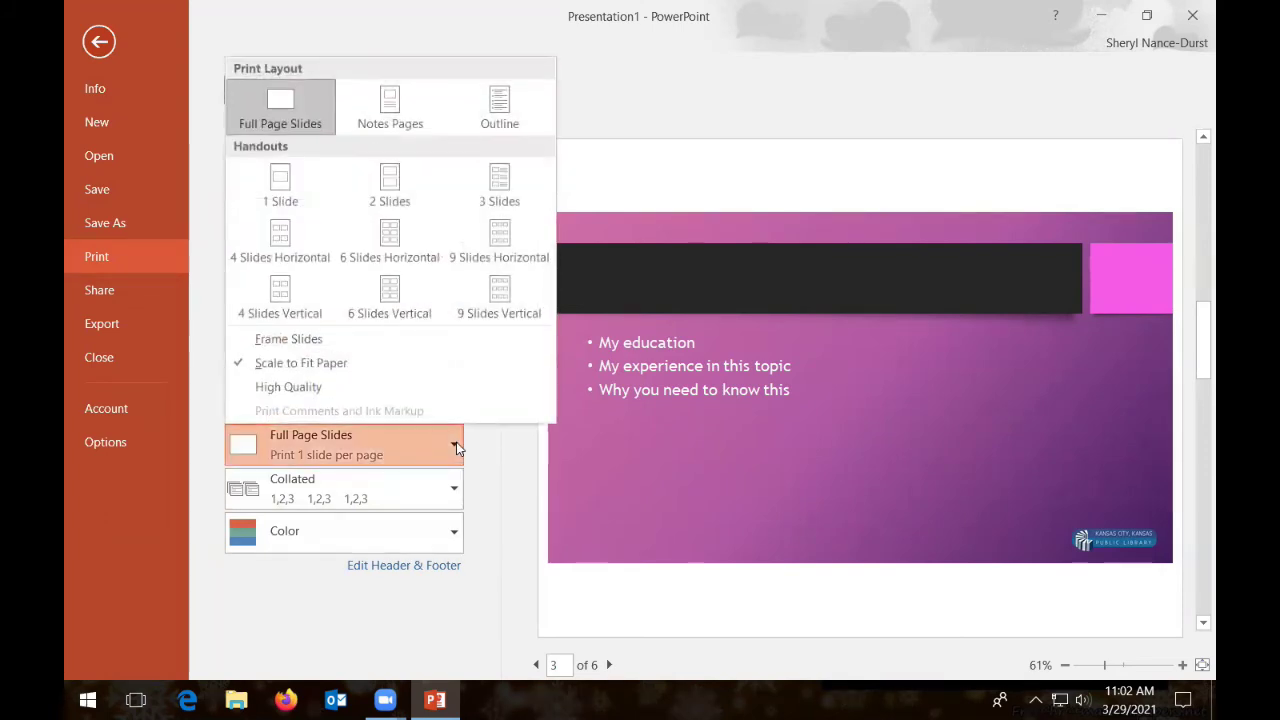
click(398, 108)
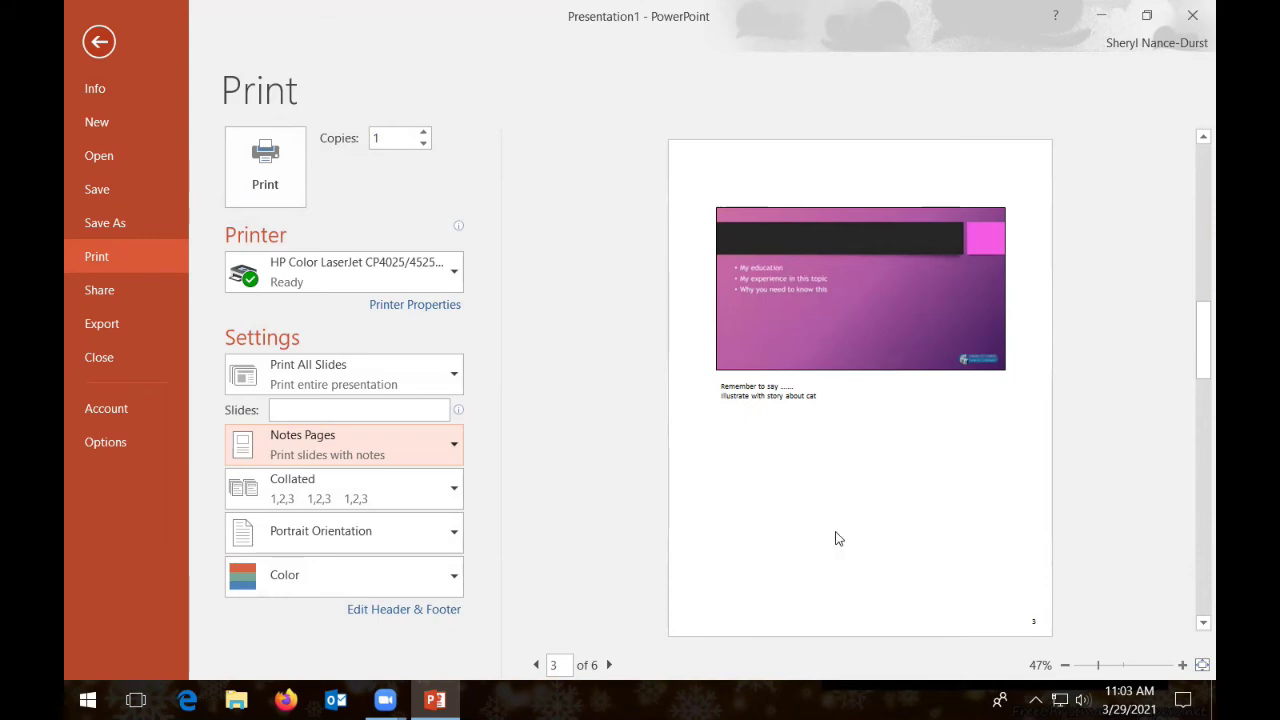
click(437, 446)
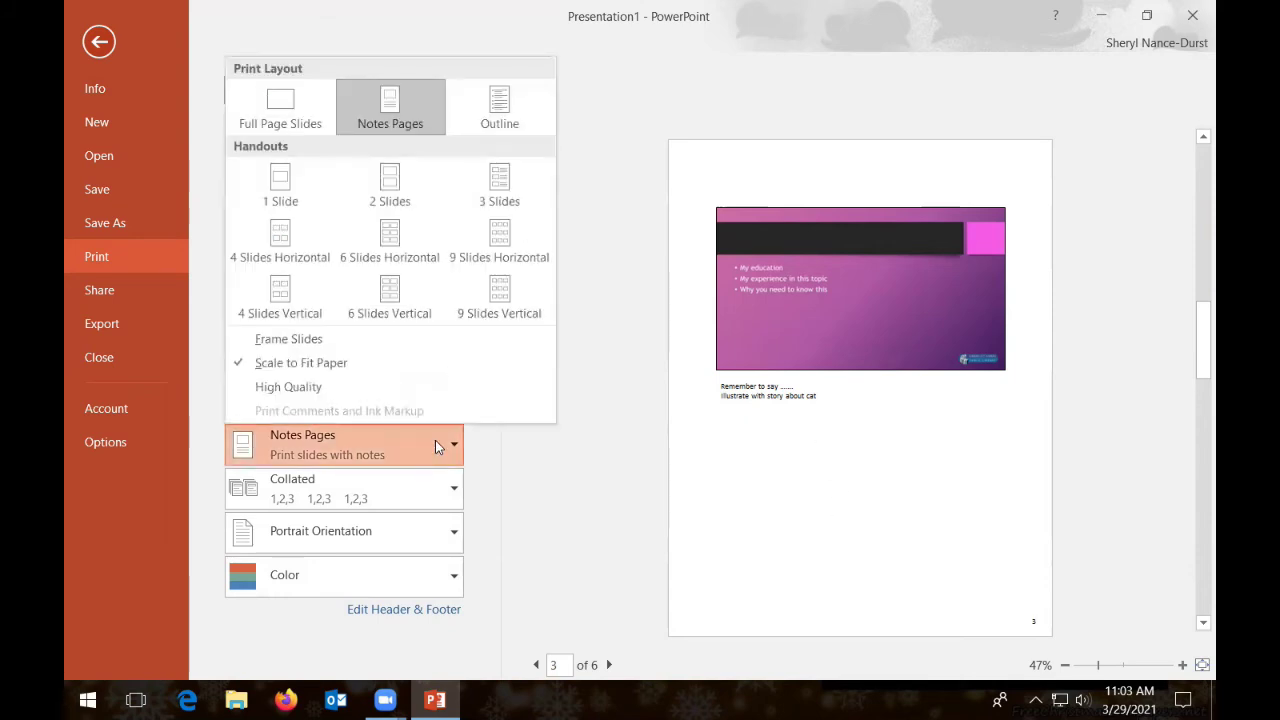
click(499, 110)
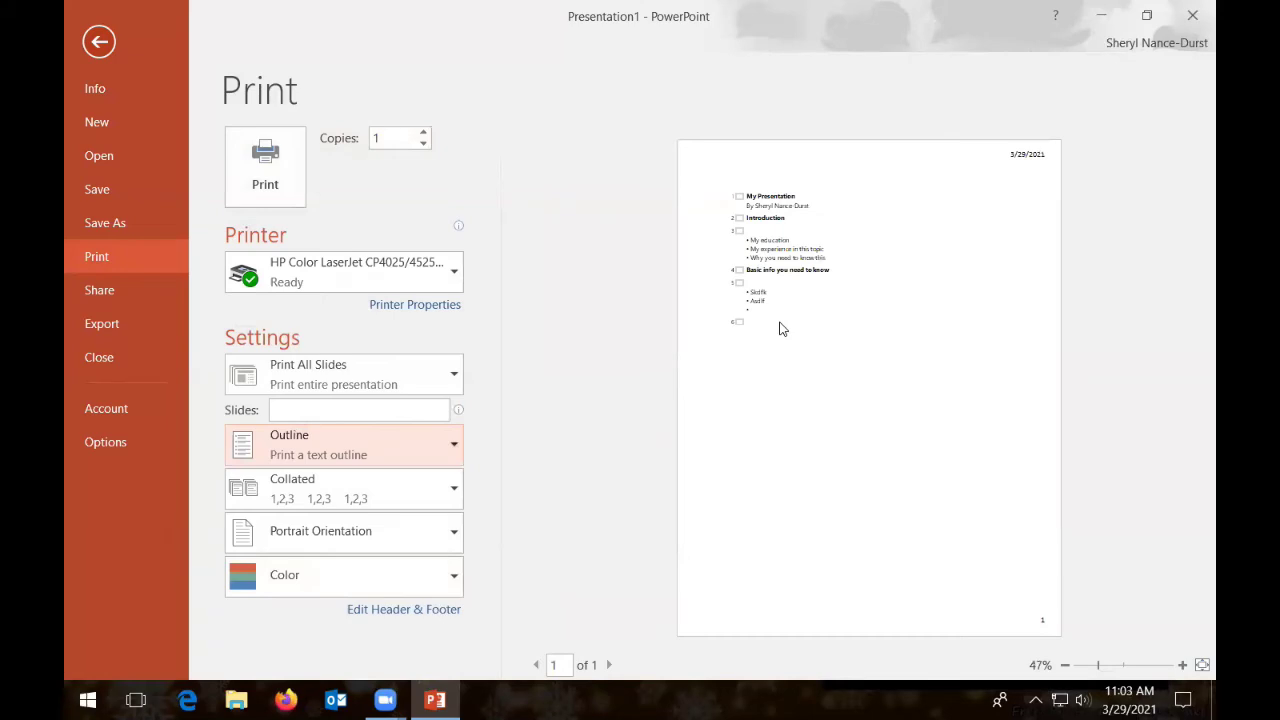
click(453, 448)
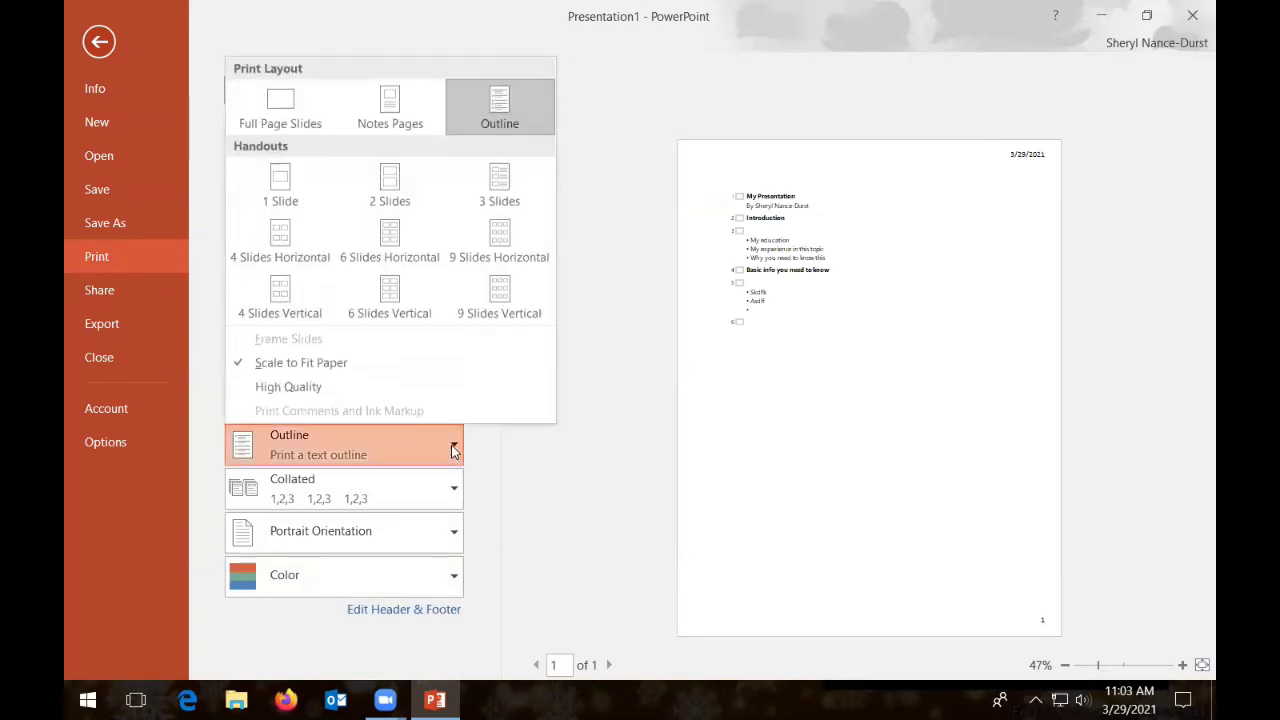
Change the print layout from 3-slide handouts to 9 Slides Horizontal handouts, fitting all six slides on one page.
click(506, 190)
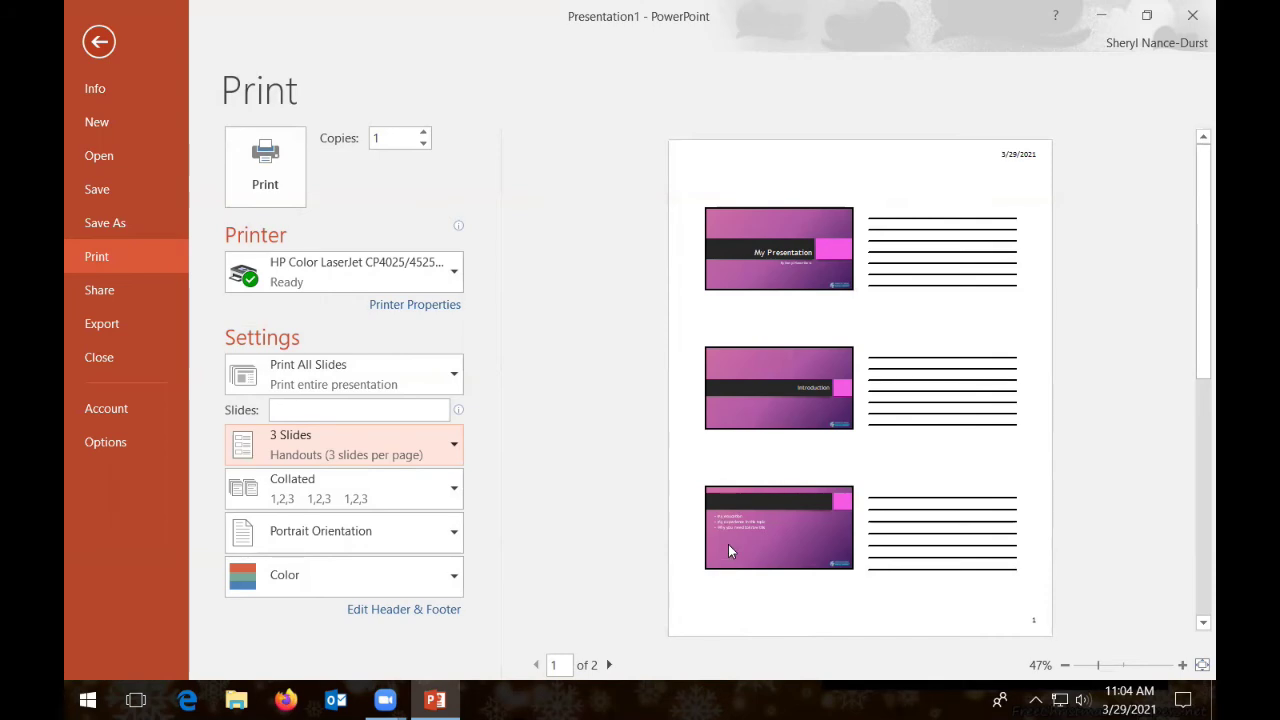
click(415, 441)
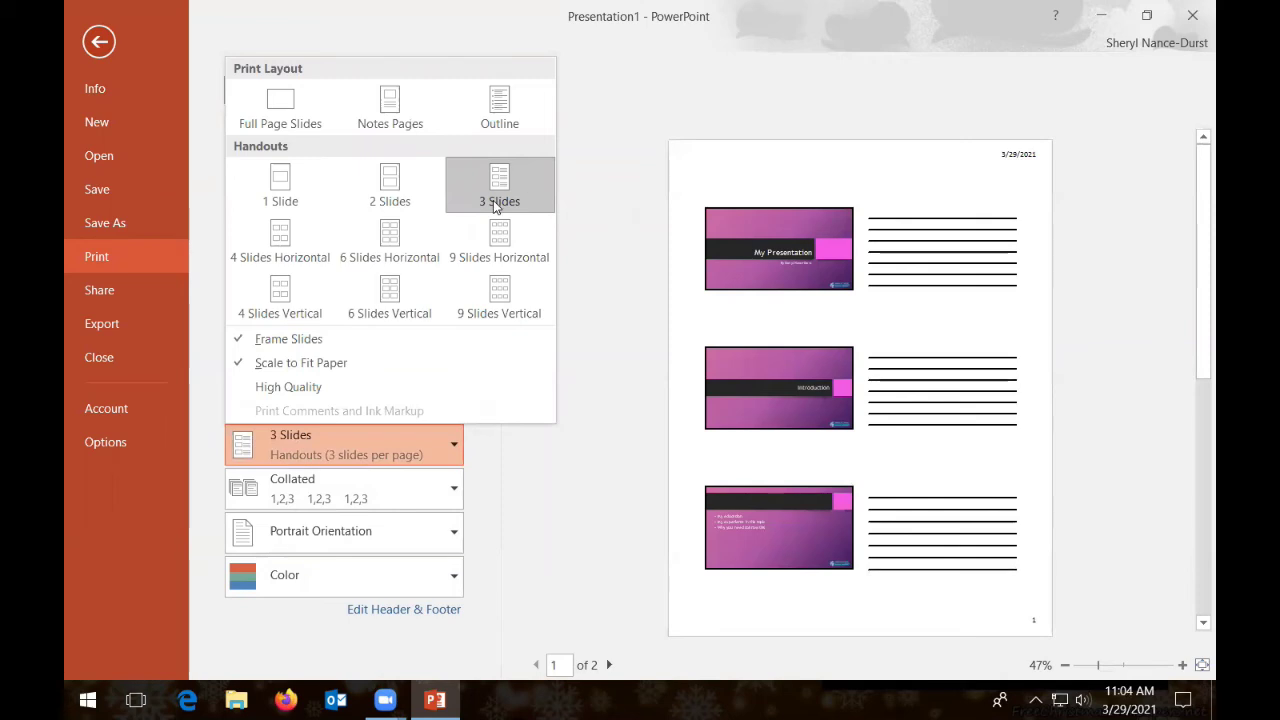
click(498, 251)
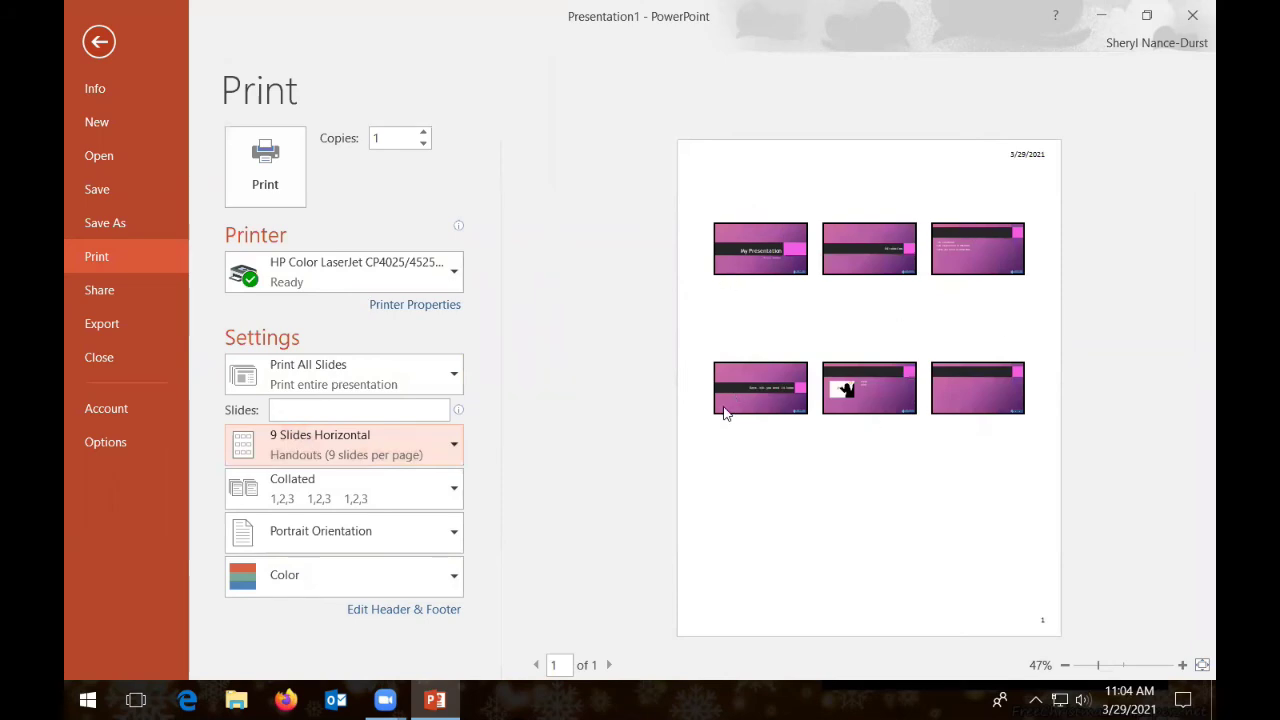
click(450, 442)
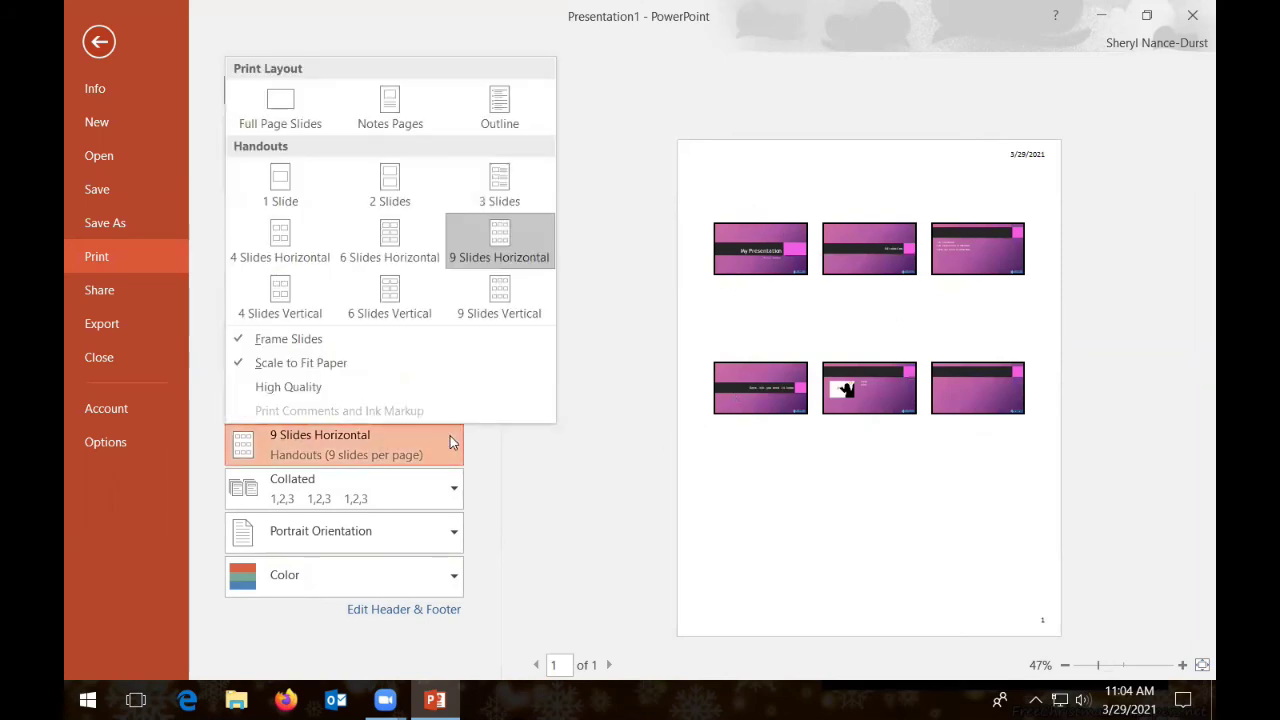
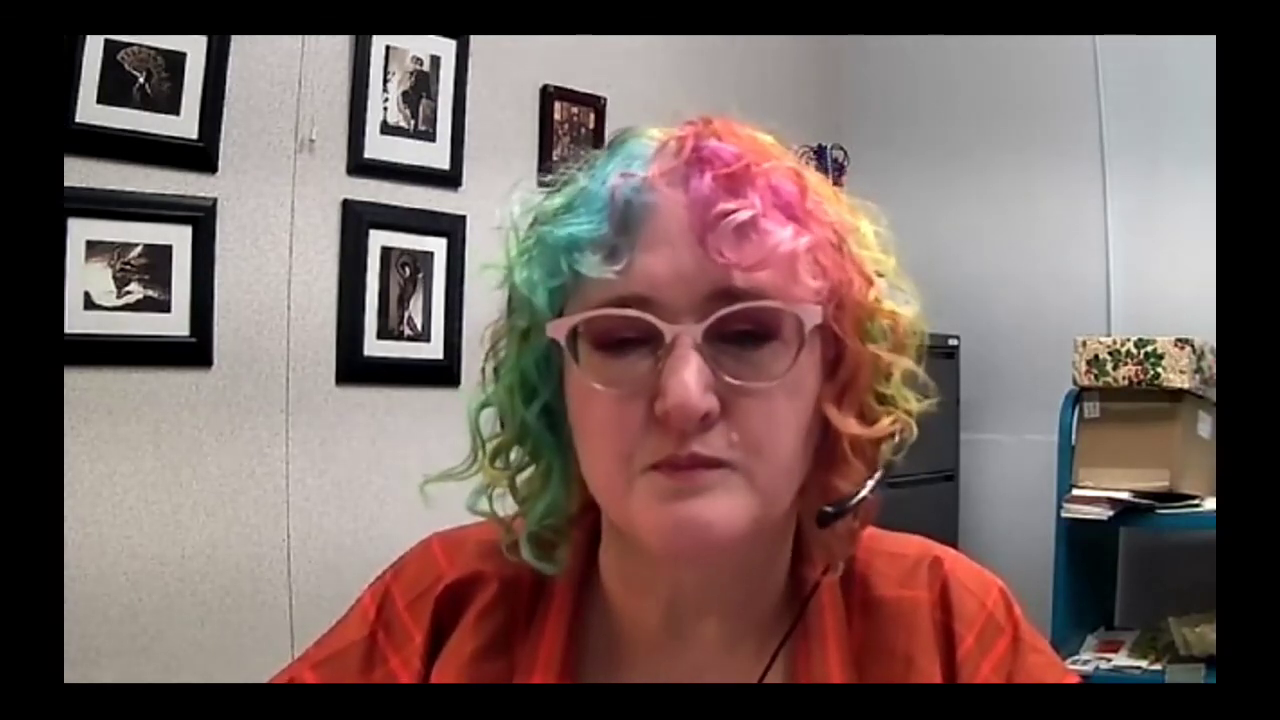
Check slide 3's bulleted text box, then move to the empty sixth slide.
click(212, 388)
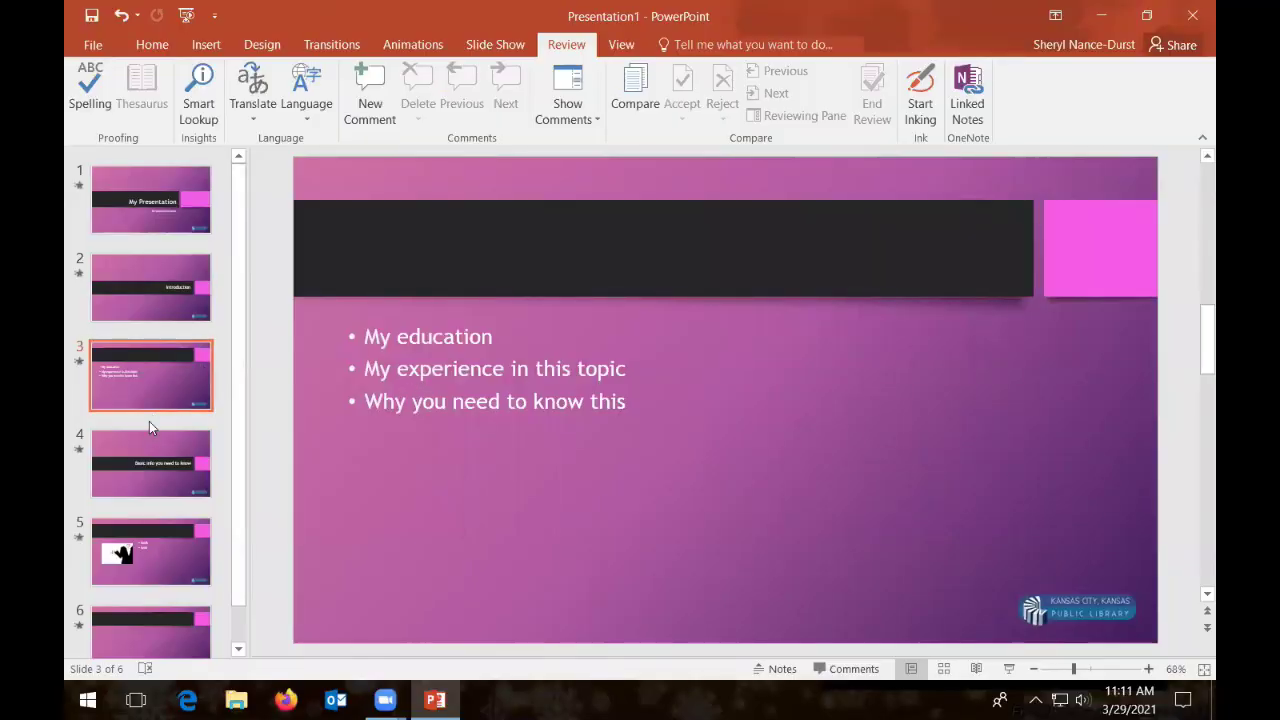
click(360, 437)
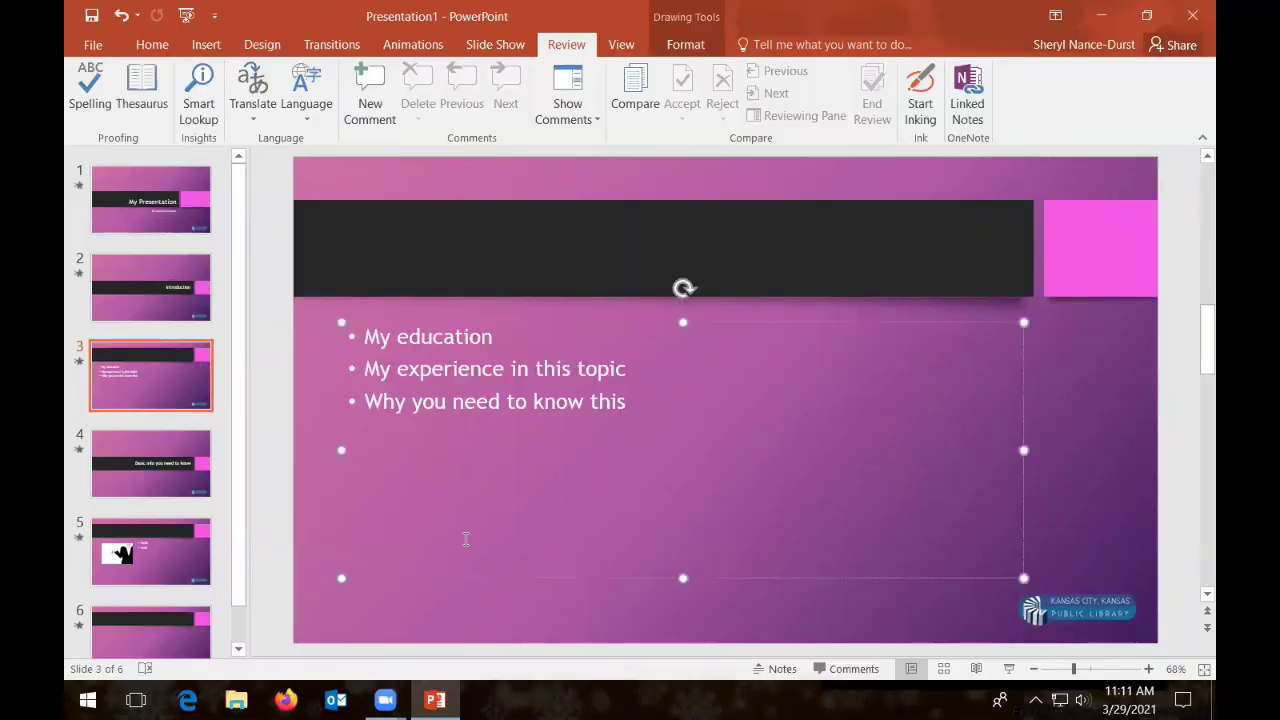
click(1111, 400)
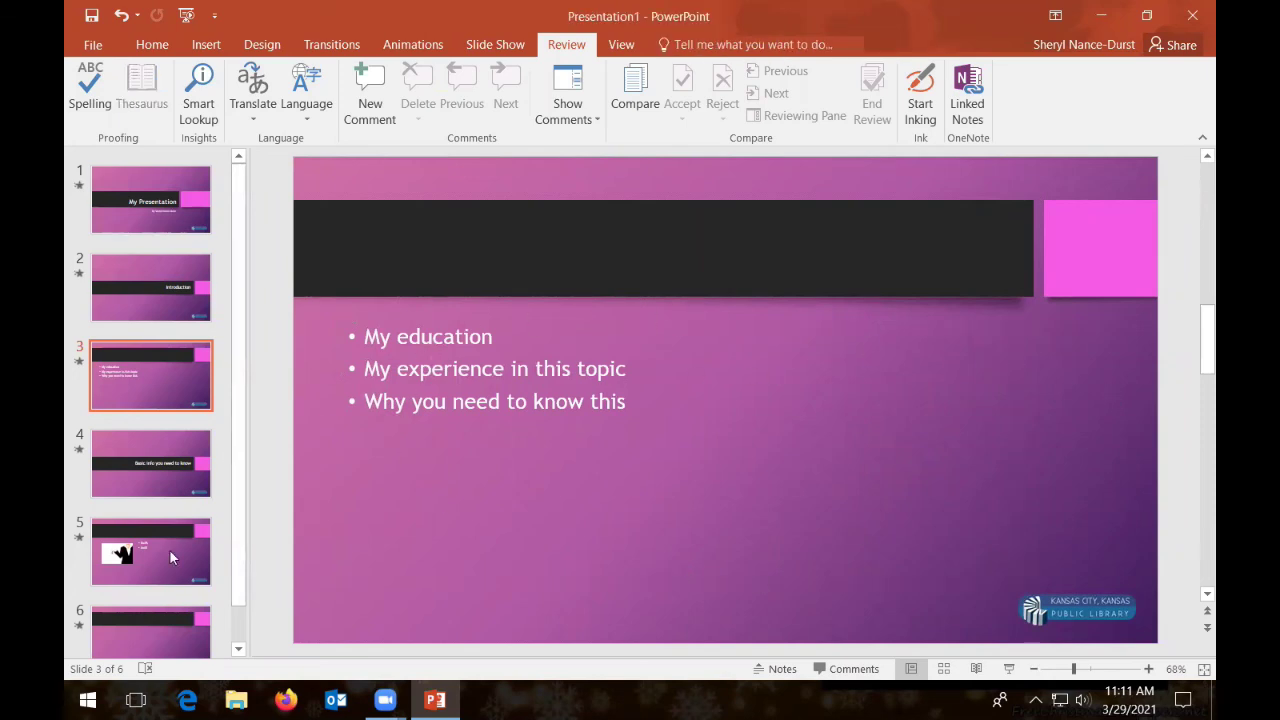
click(162, 629)
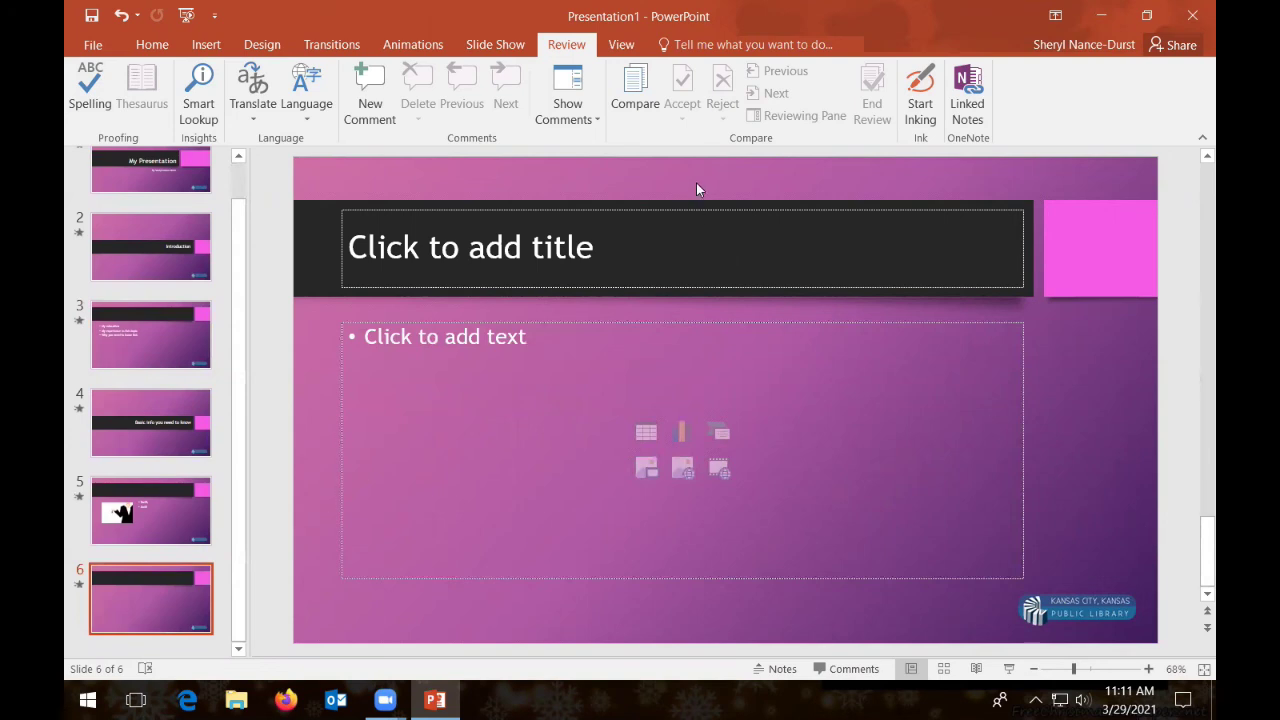
Select the whole empty title box on slide 6 and delete it.
click(551, 243)
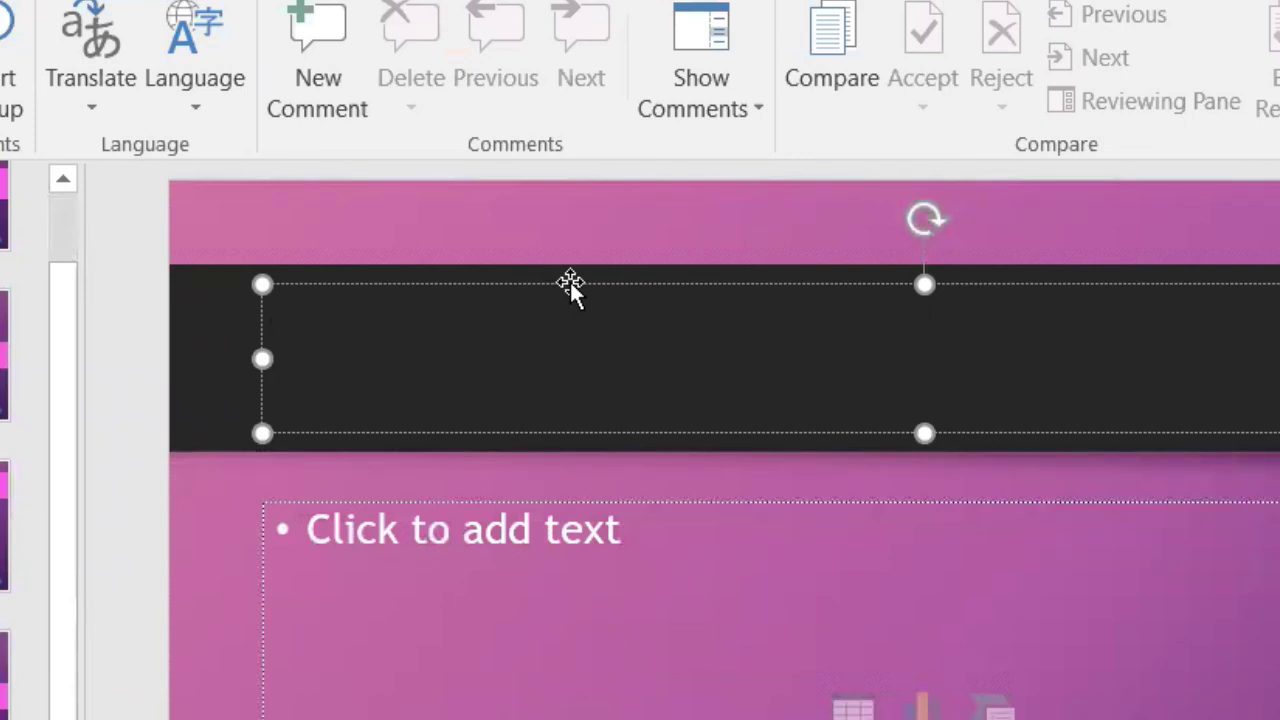
click(570, 282)
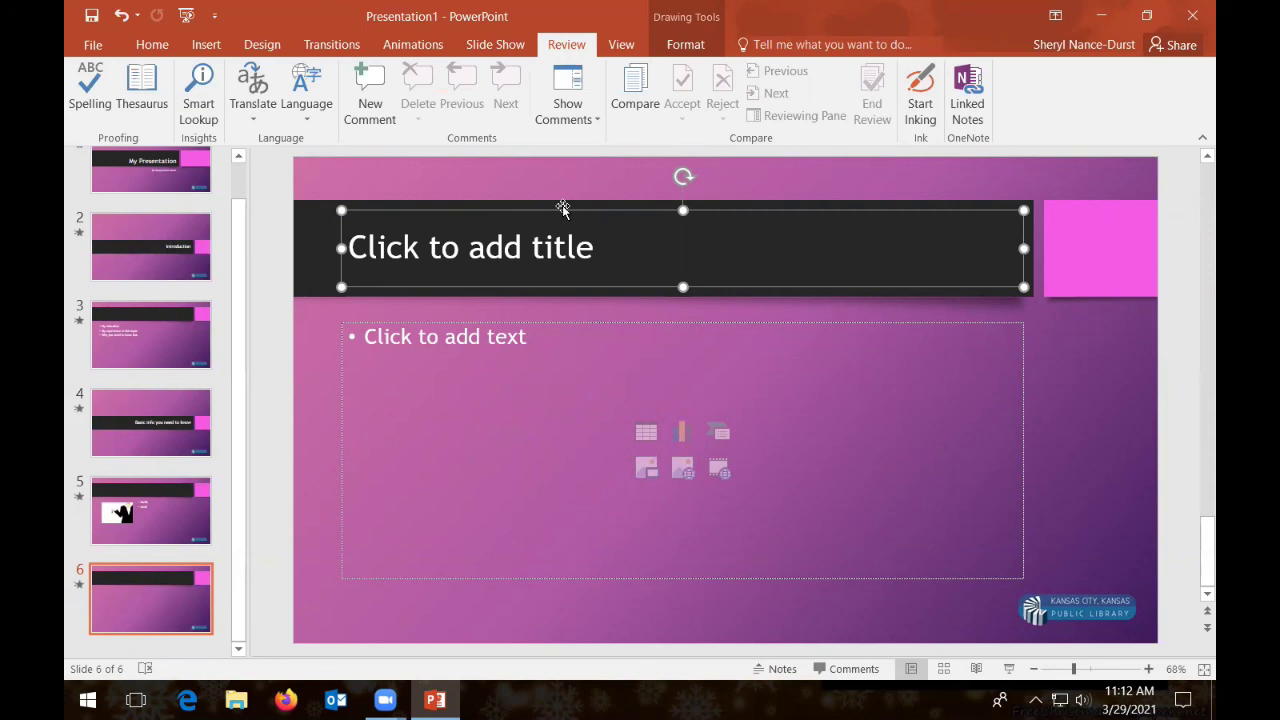
key(Delete)
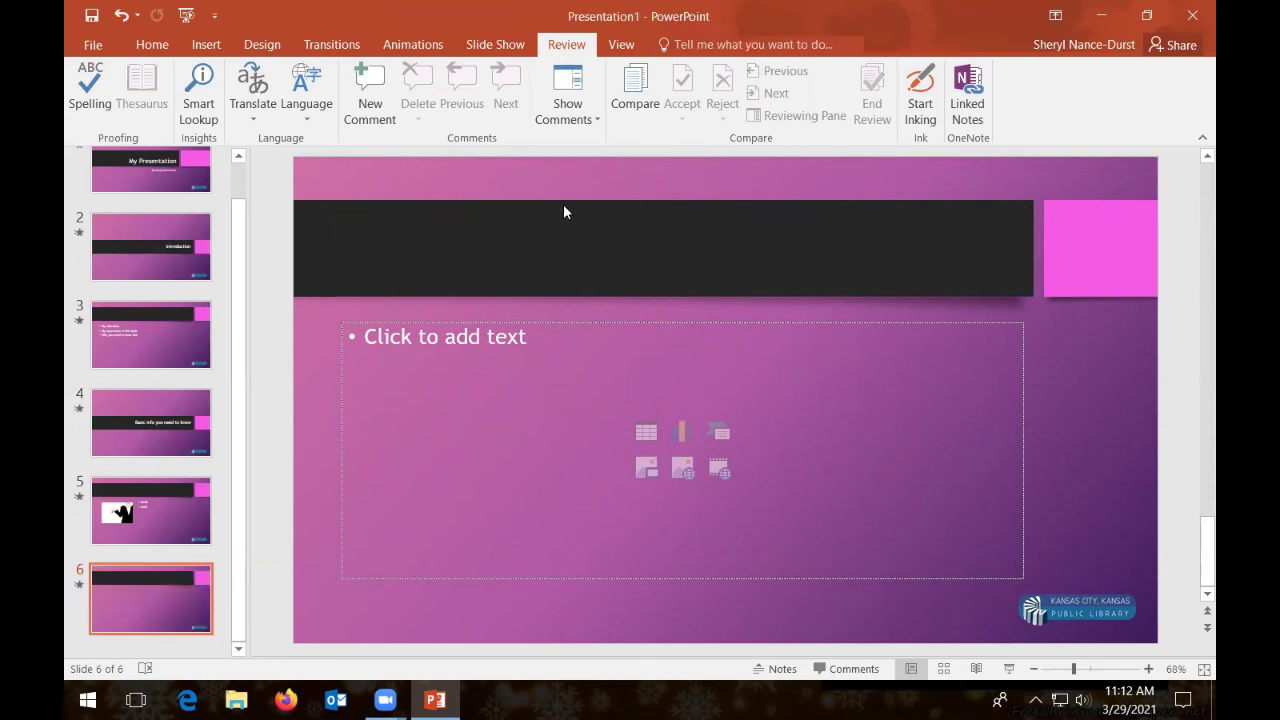